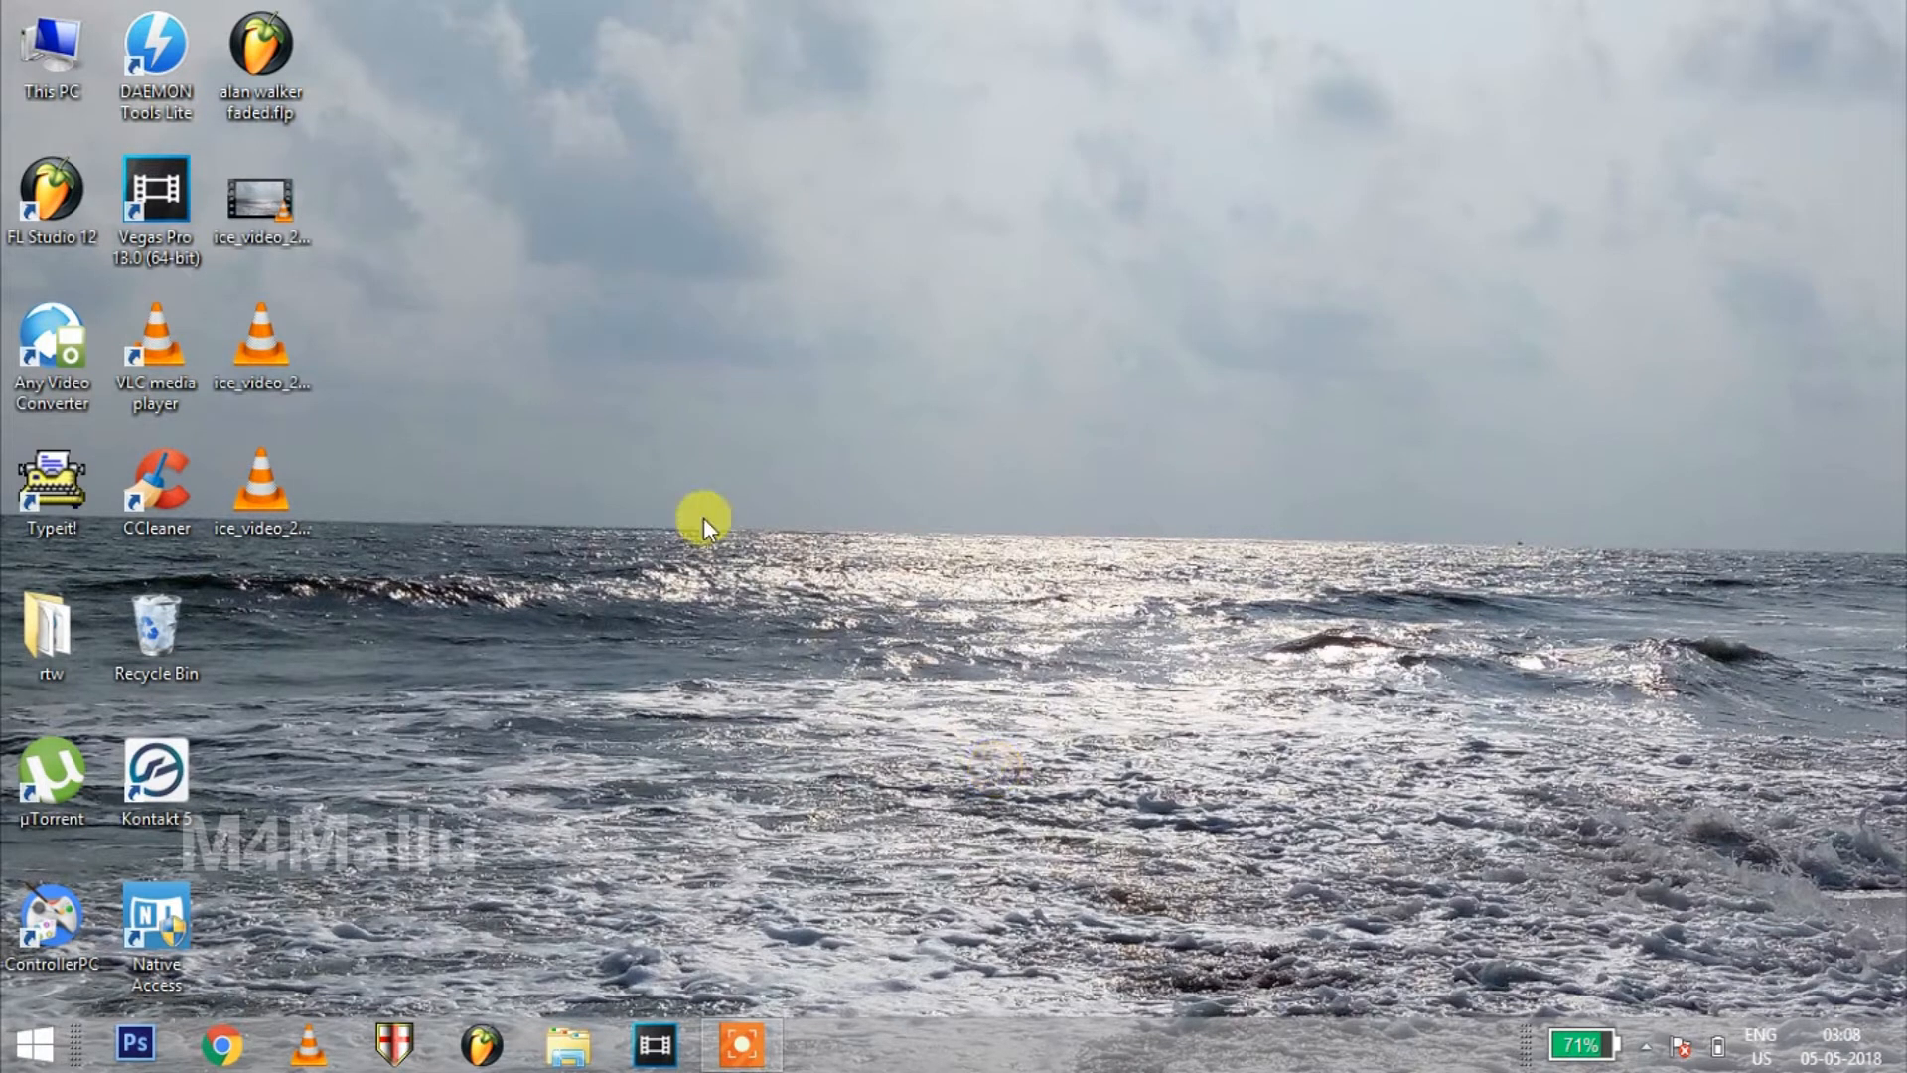
Open FL Studio 12 and reposition the channel rack over the playlist
double_click(63, 195)
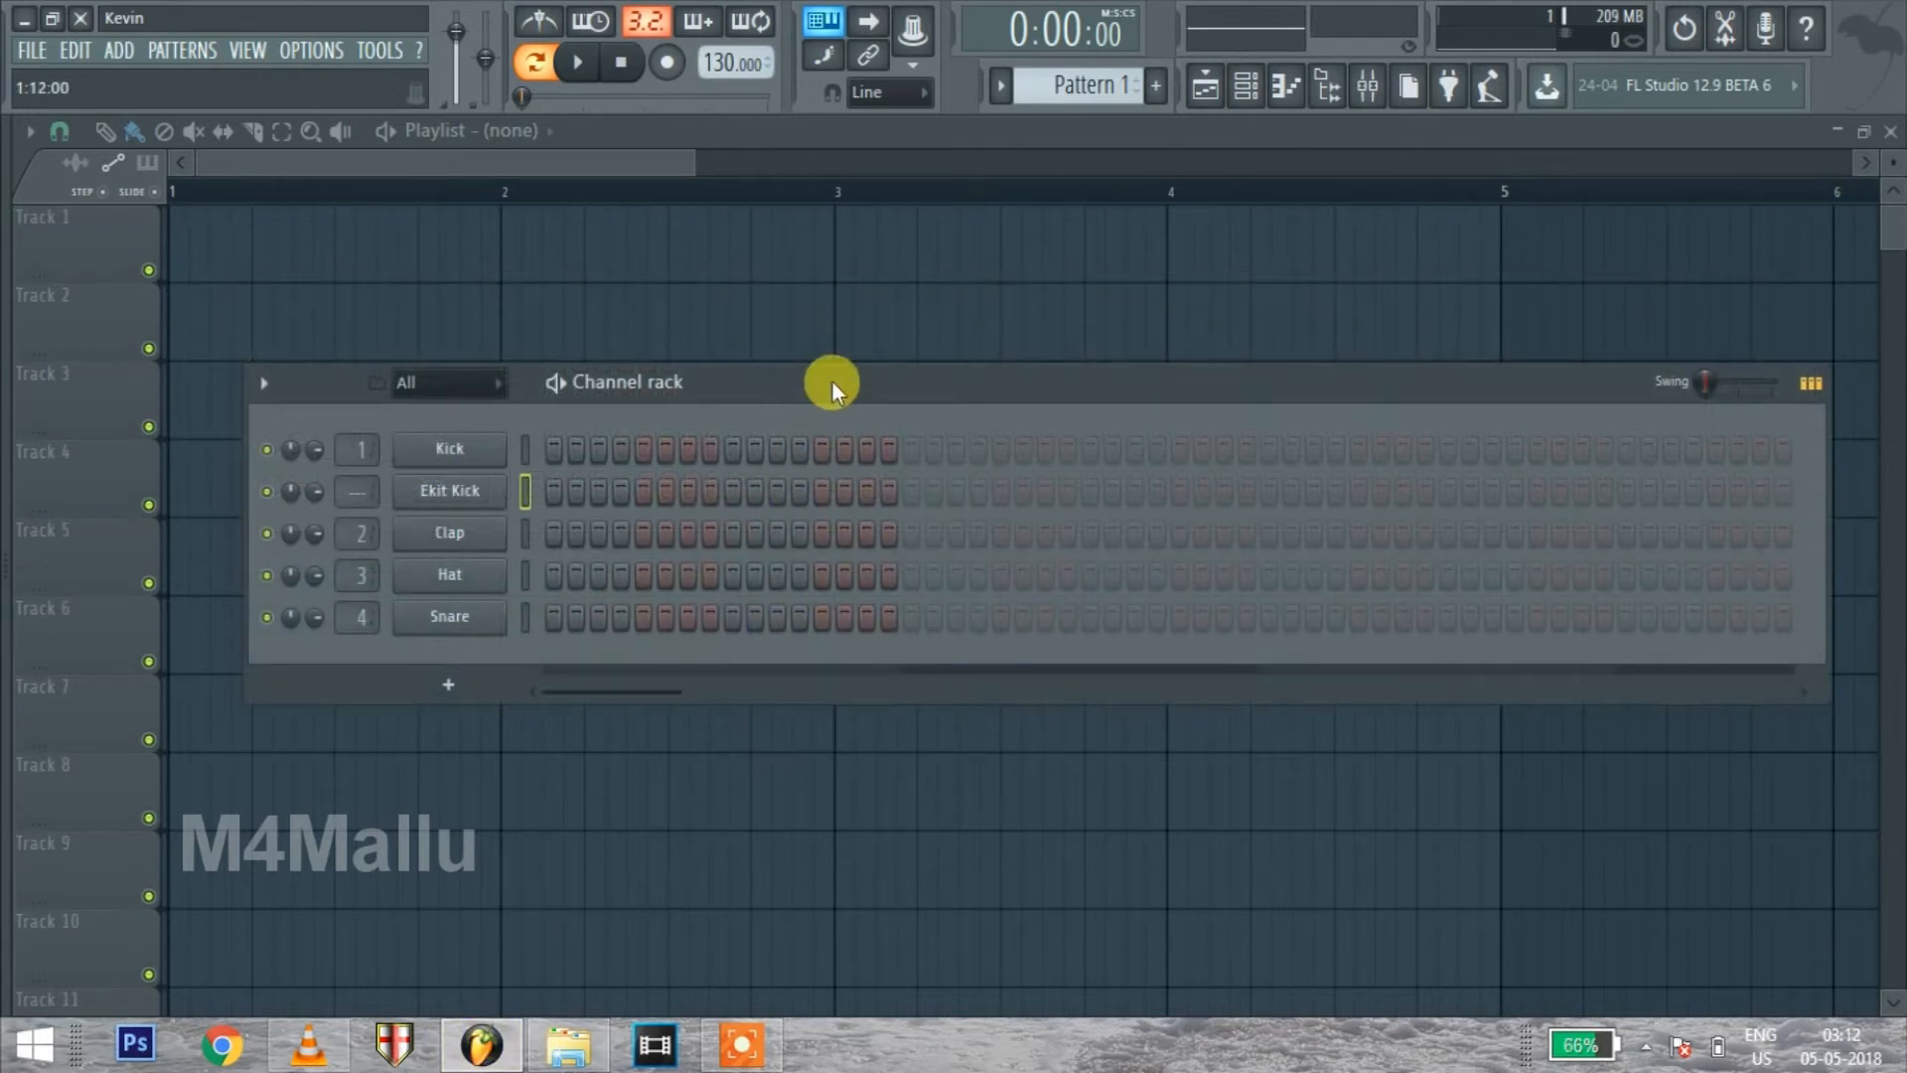
left_click_drag(832, 383, 1014, 364)
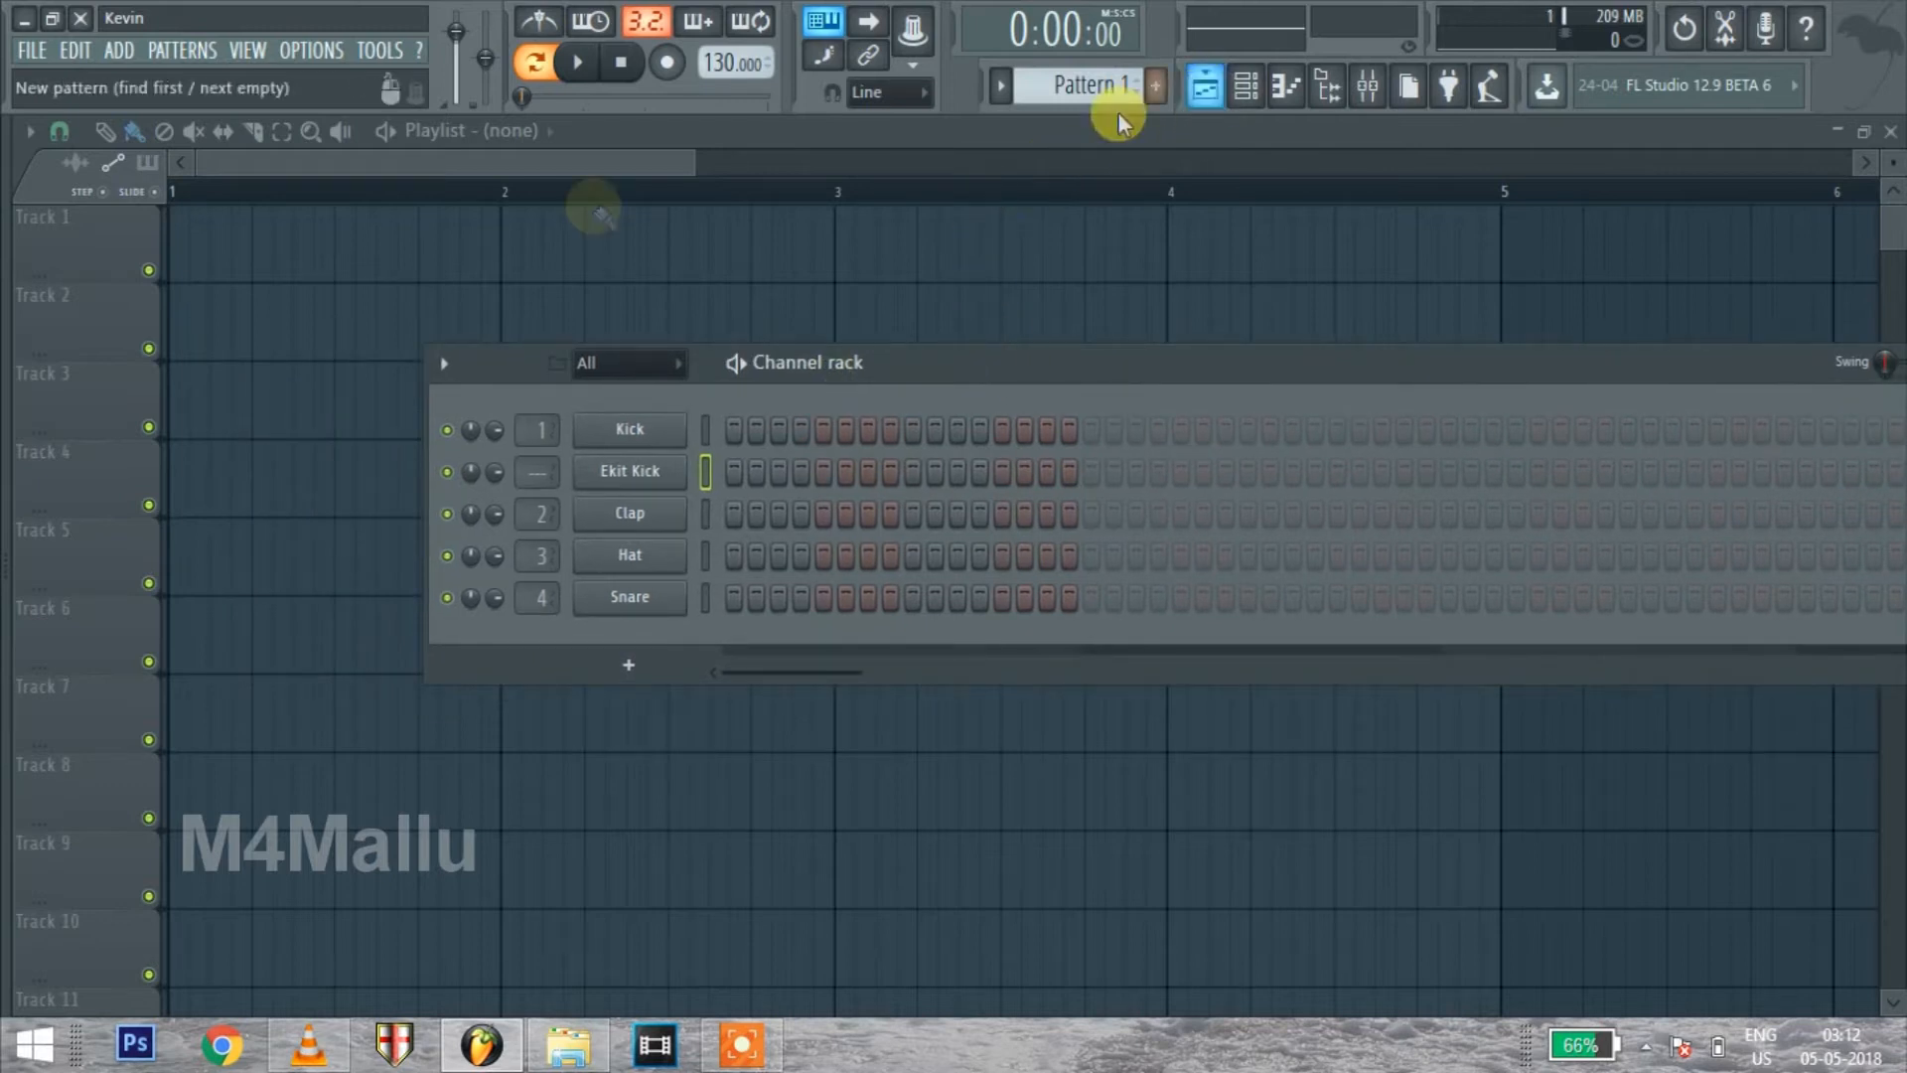
left_click(1246, 86)
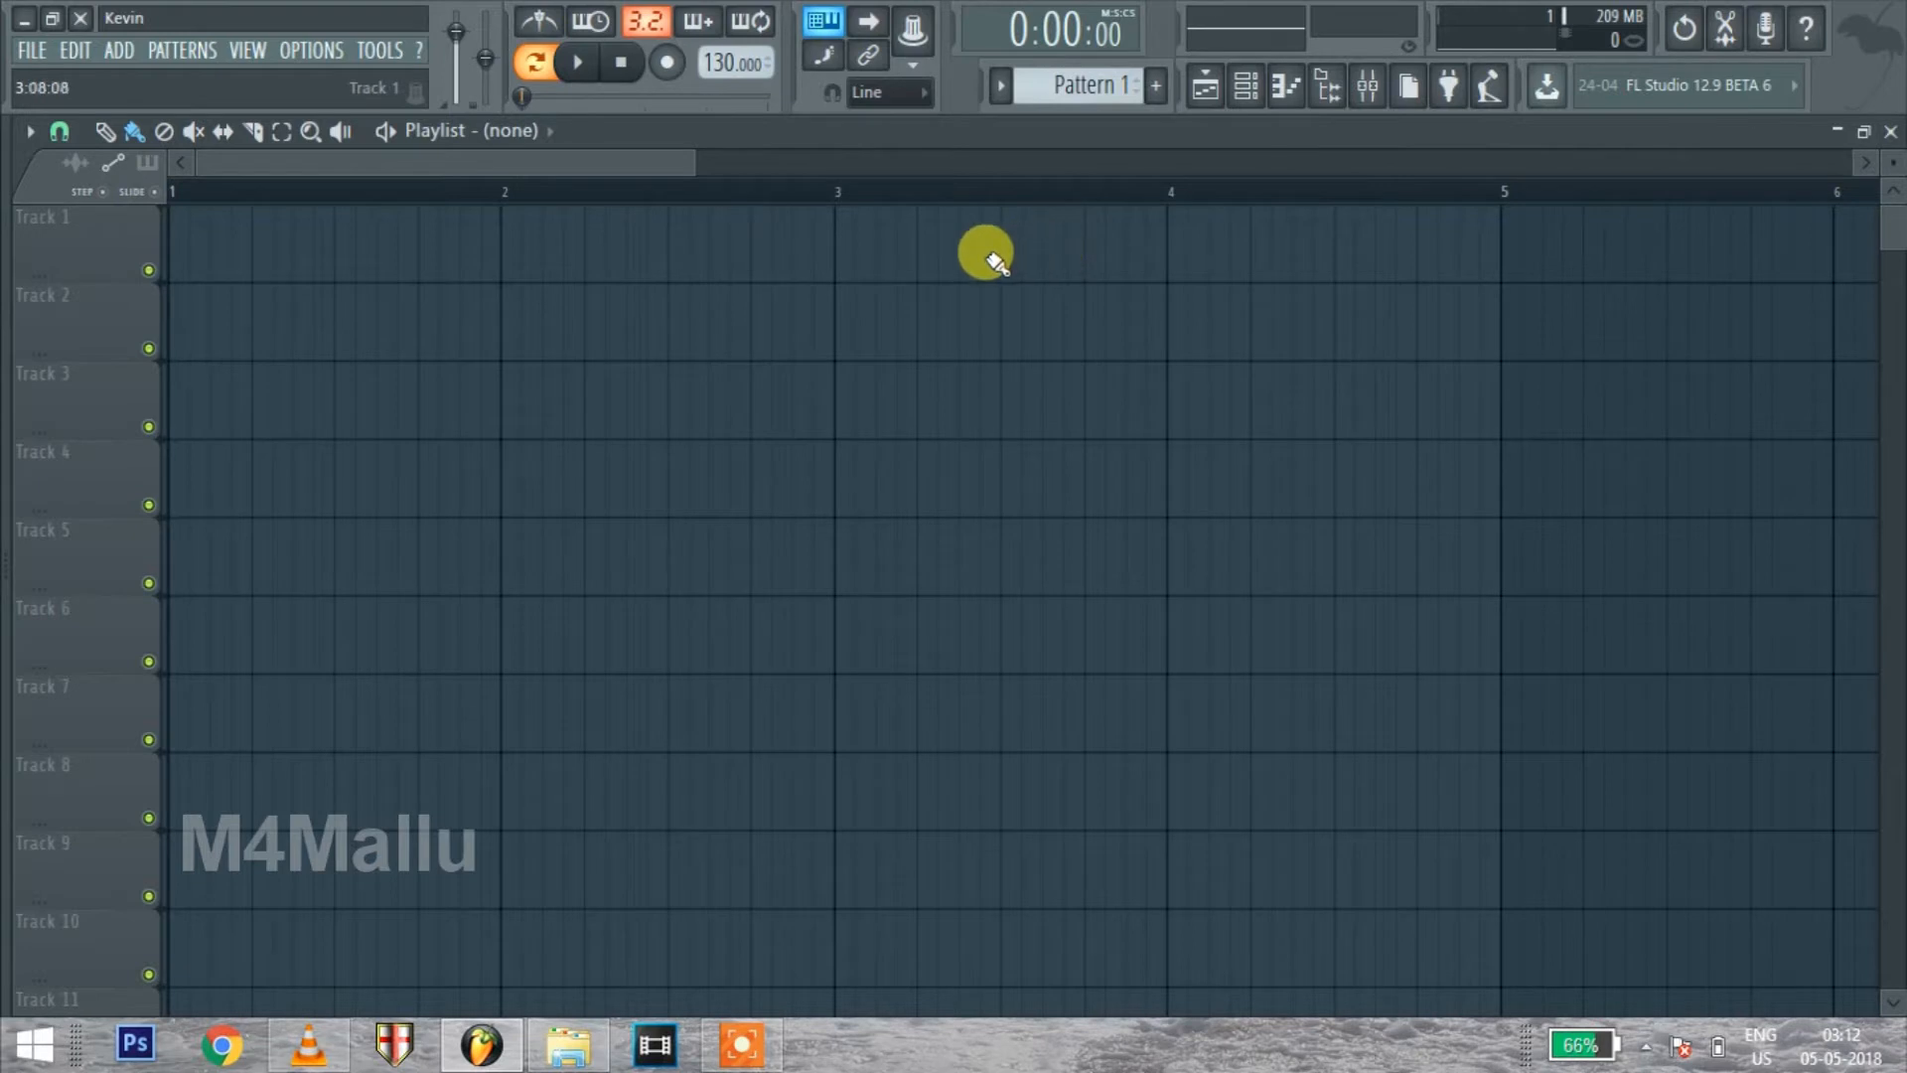
left_click(1228, 99)
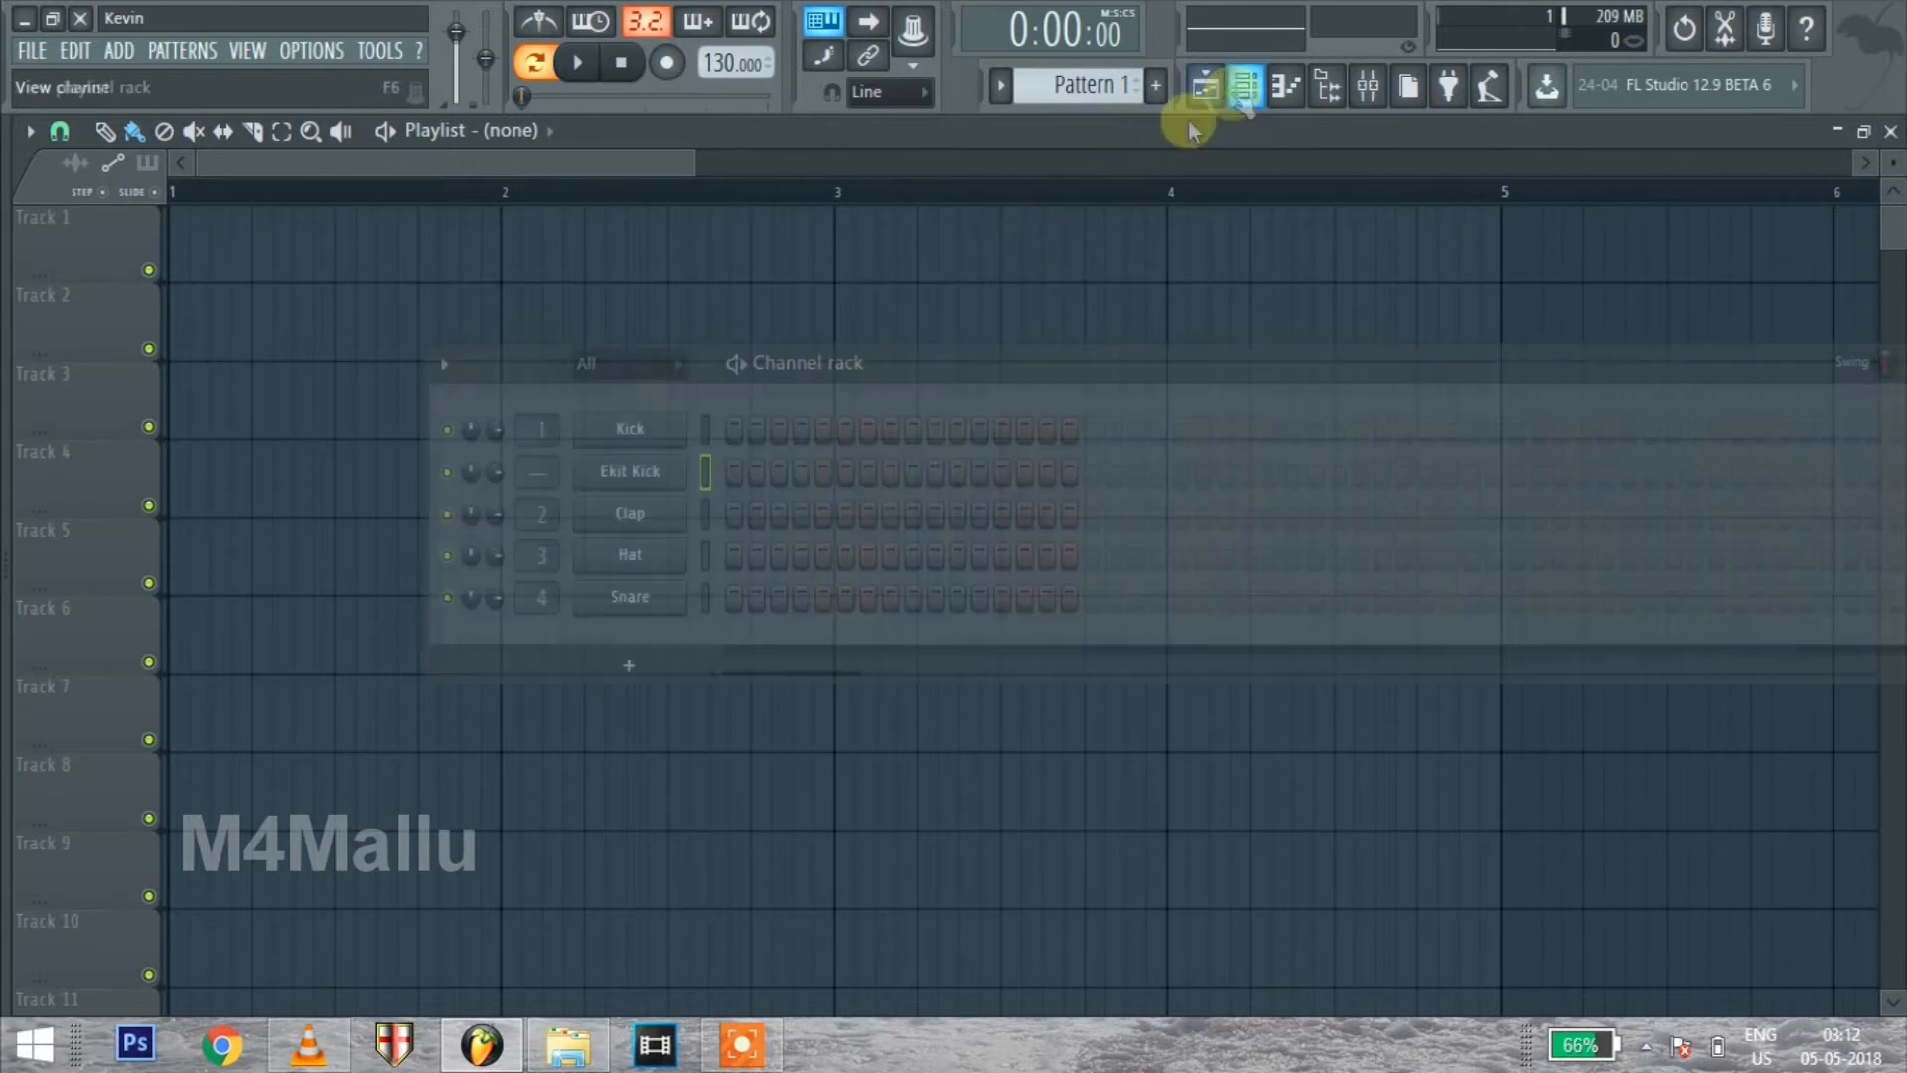
left_click_drag(882, 366, 735, 398)
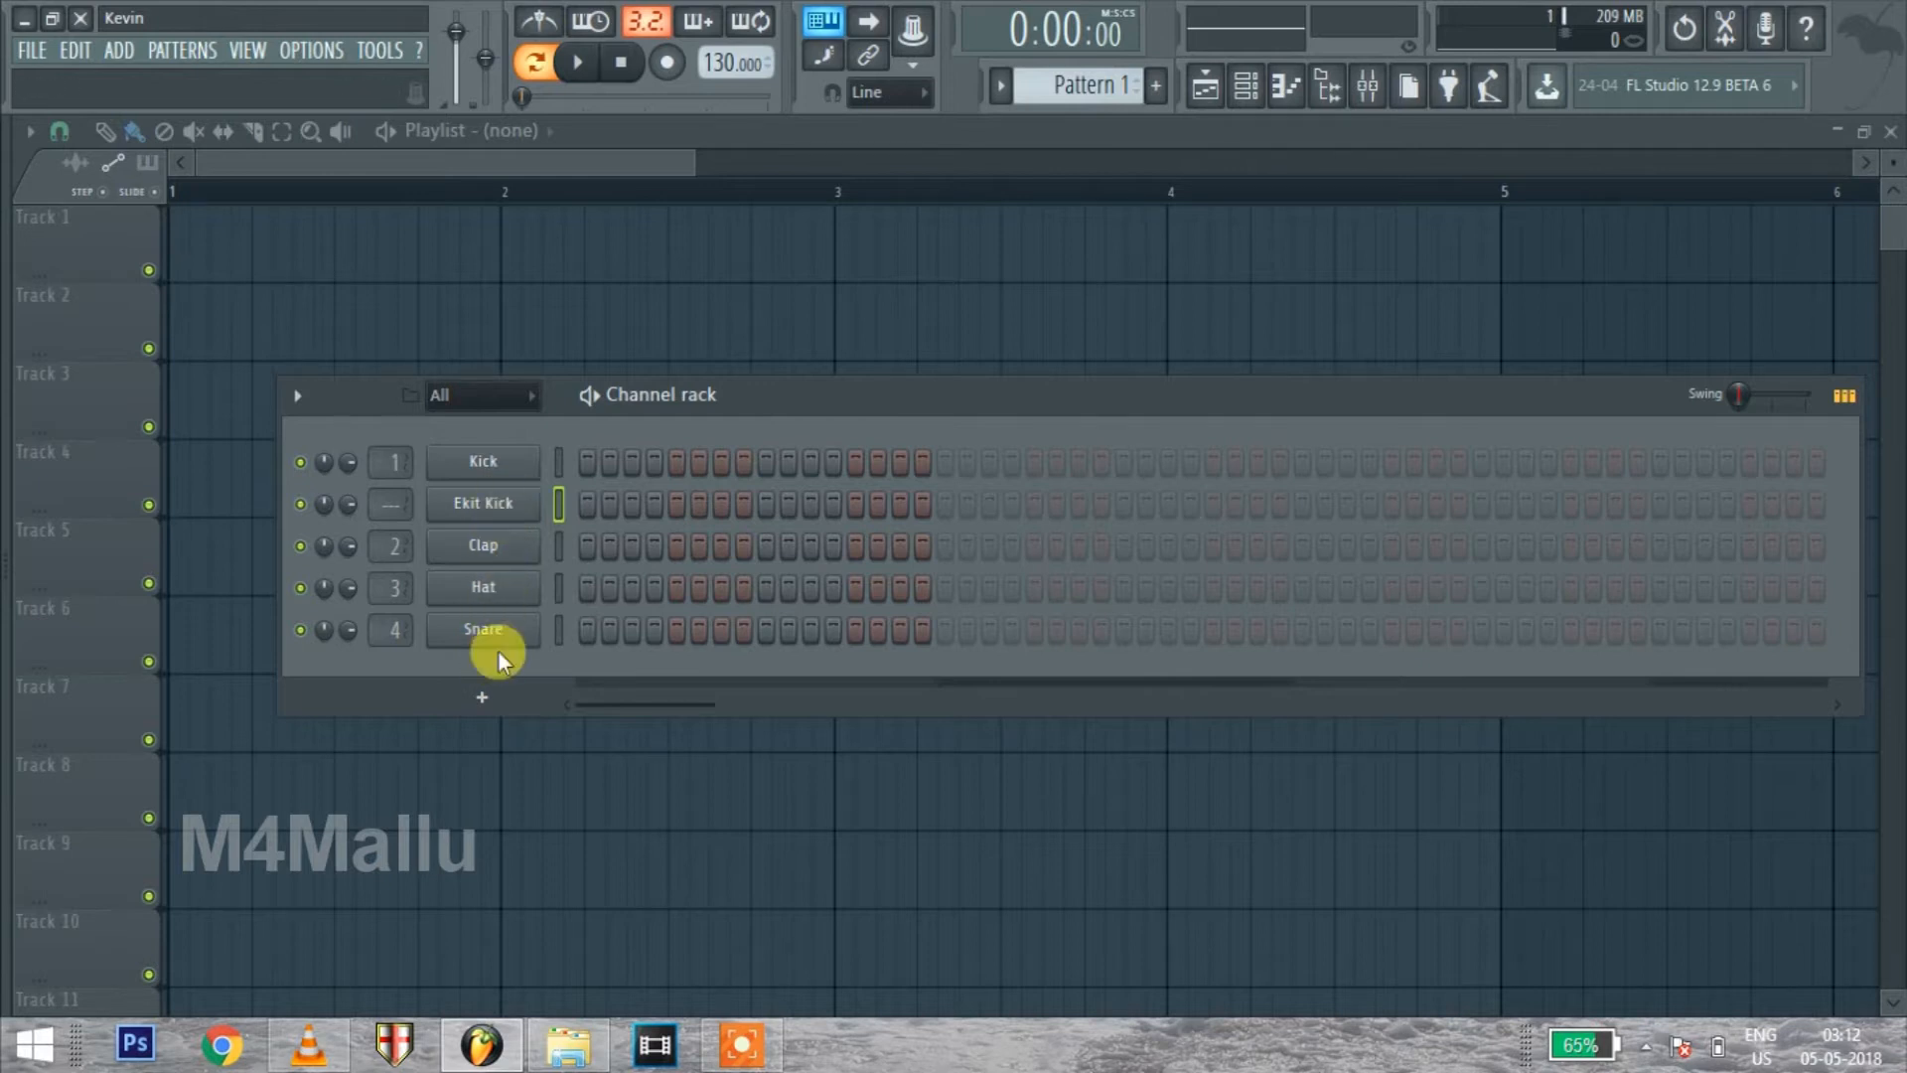
Fill the Kick channel each 4 steps and add Clap hits on steps 5 and 13 while the pattern plays
right_click(518, 462)
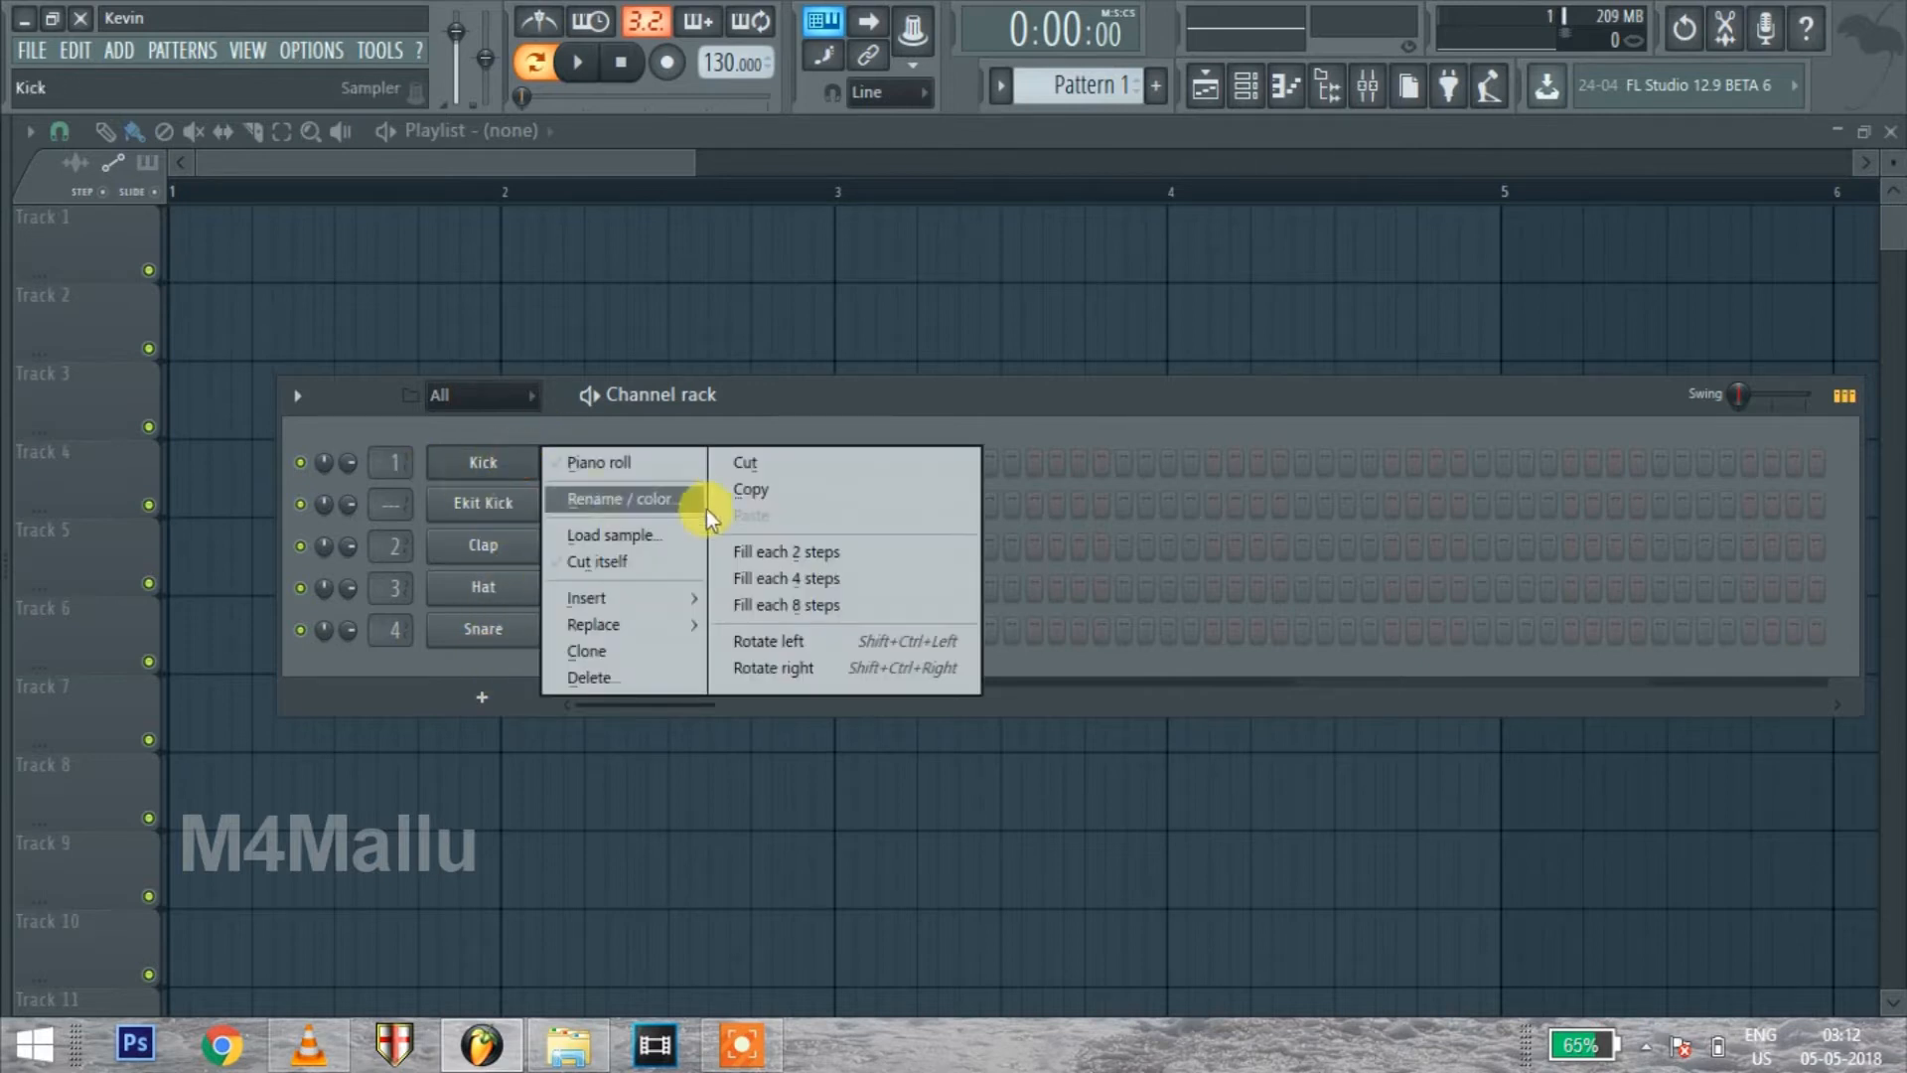
left_click(758, 581)
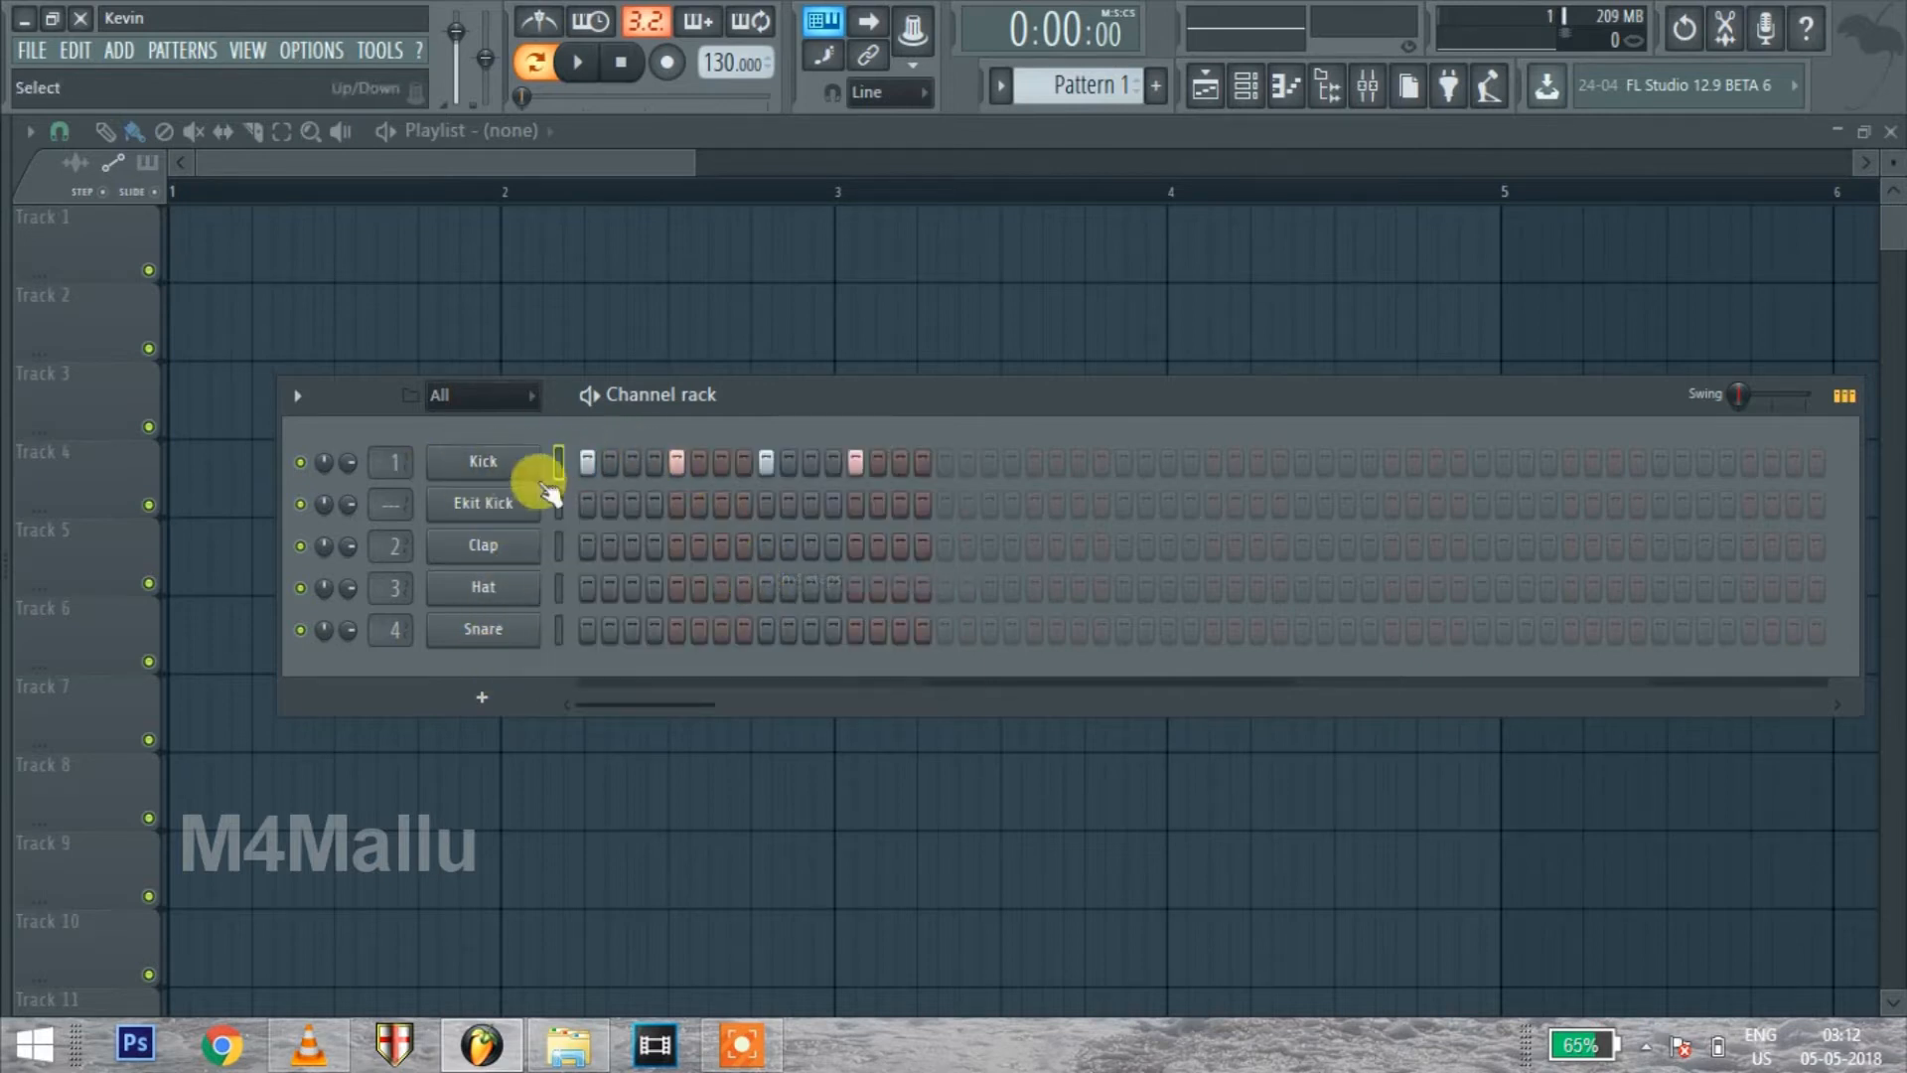
left_click(577, 63)
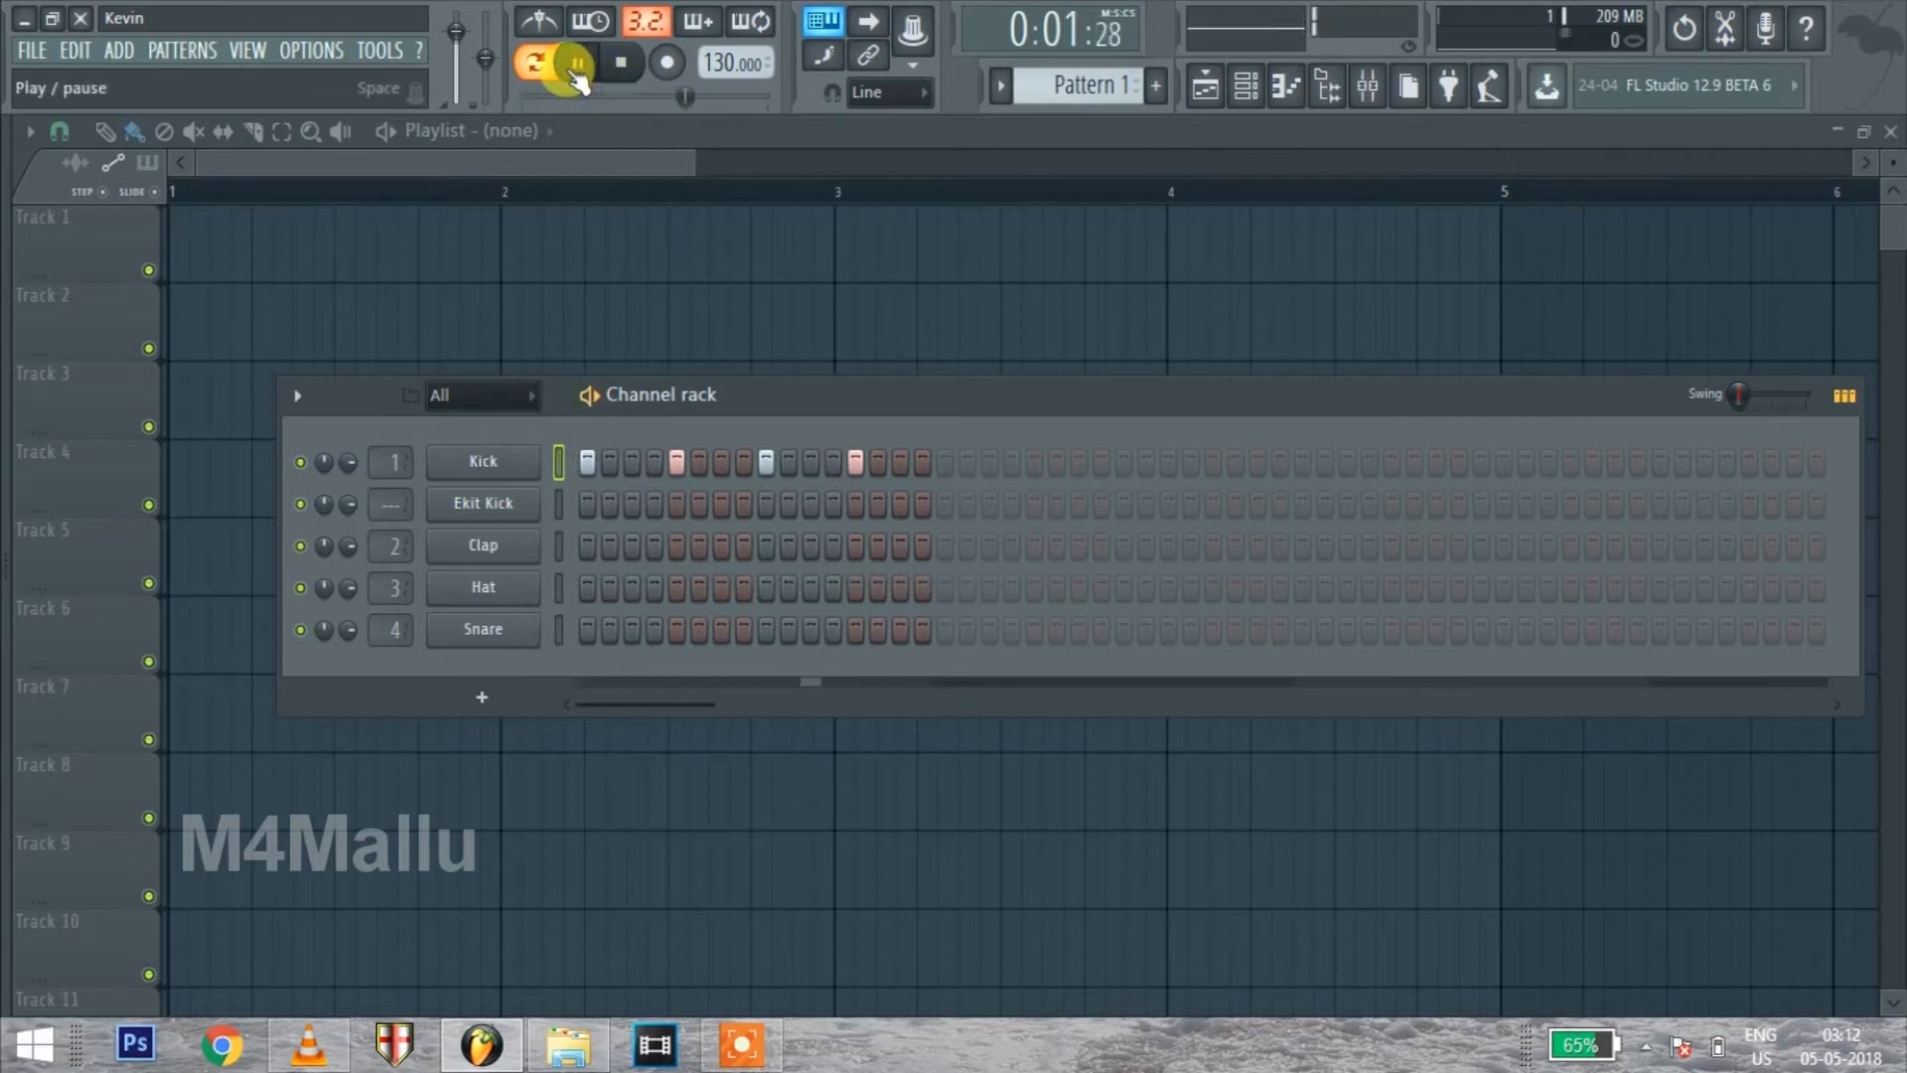
left_click(677, 546)
left_click(853, 546)
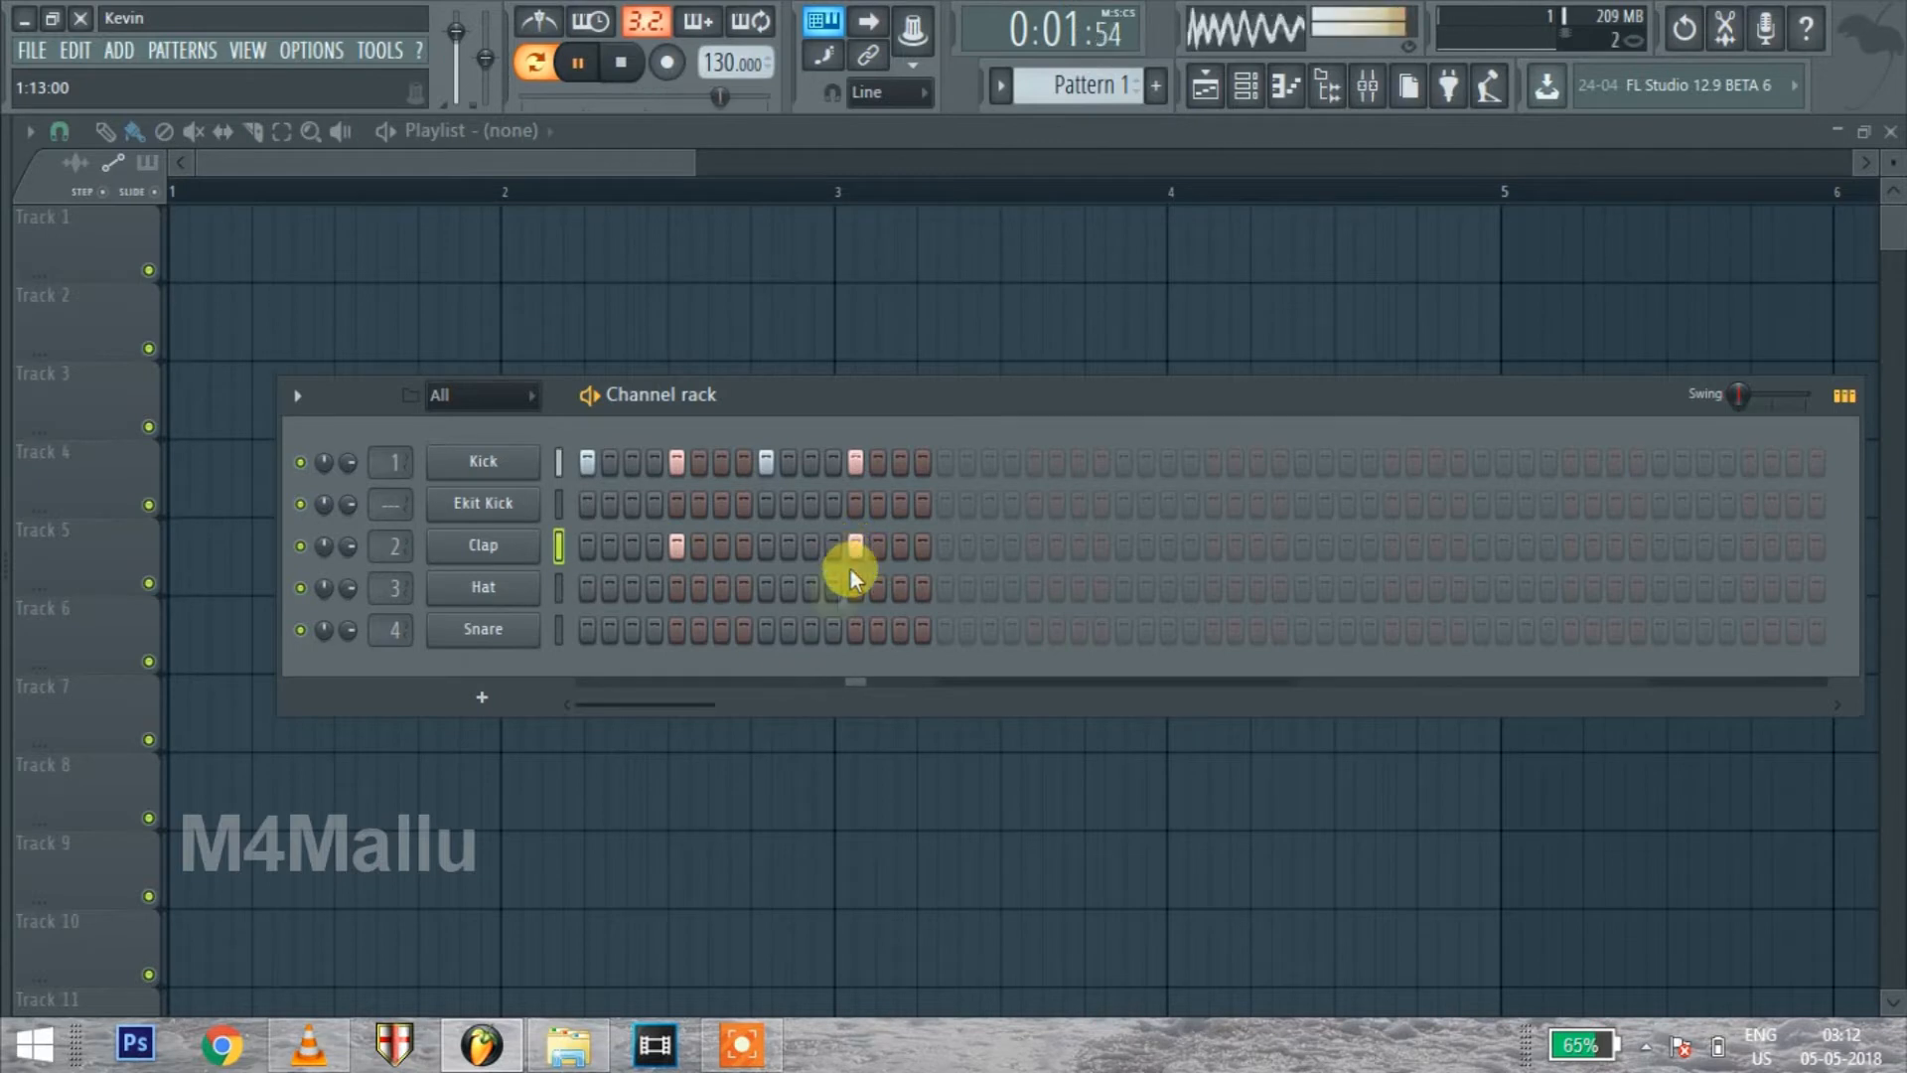
Fill the Hat channel each 2 steps, add an extra hit on step 12, and stop playback
right_click(505, 587)
left_click(796, 677)
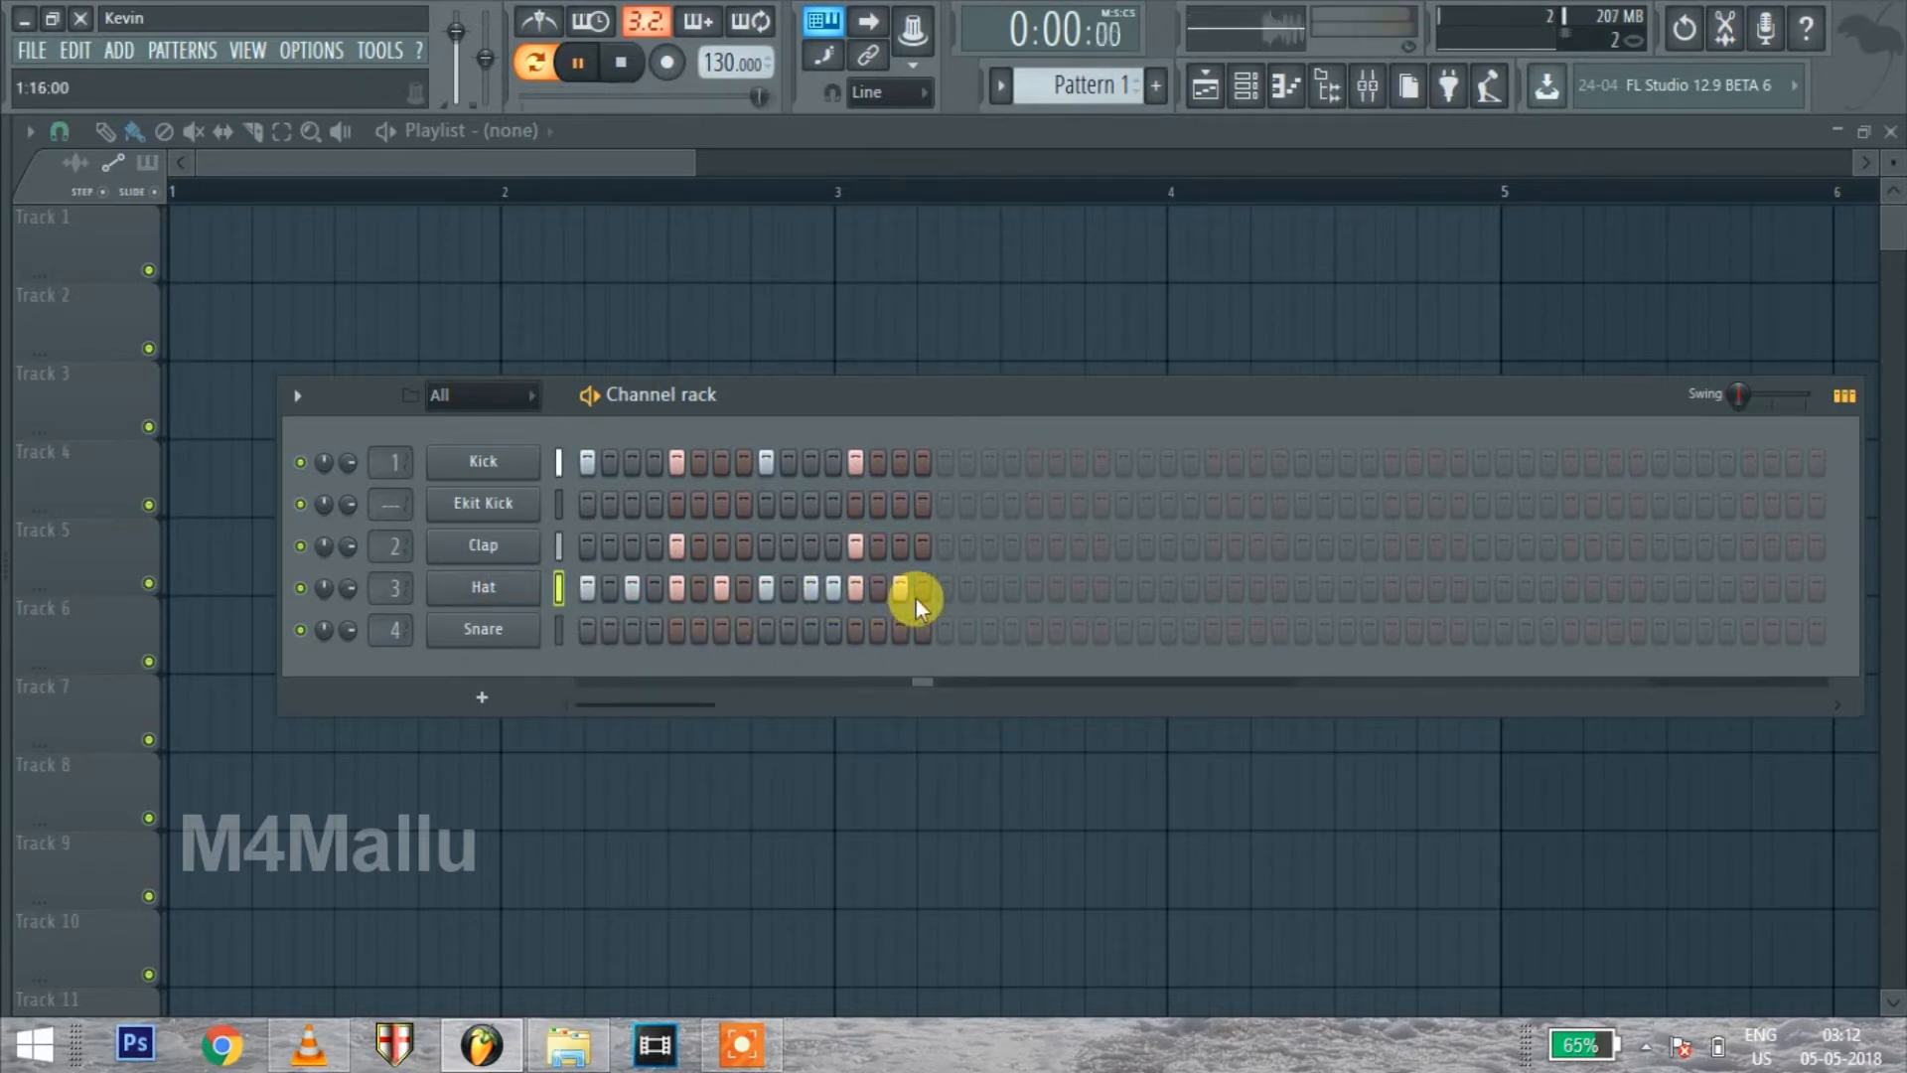
key("space")
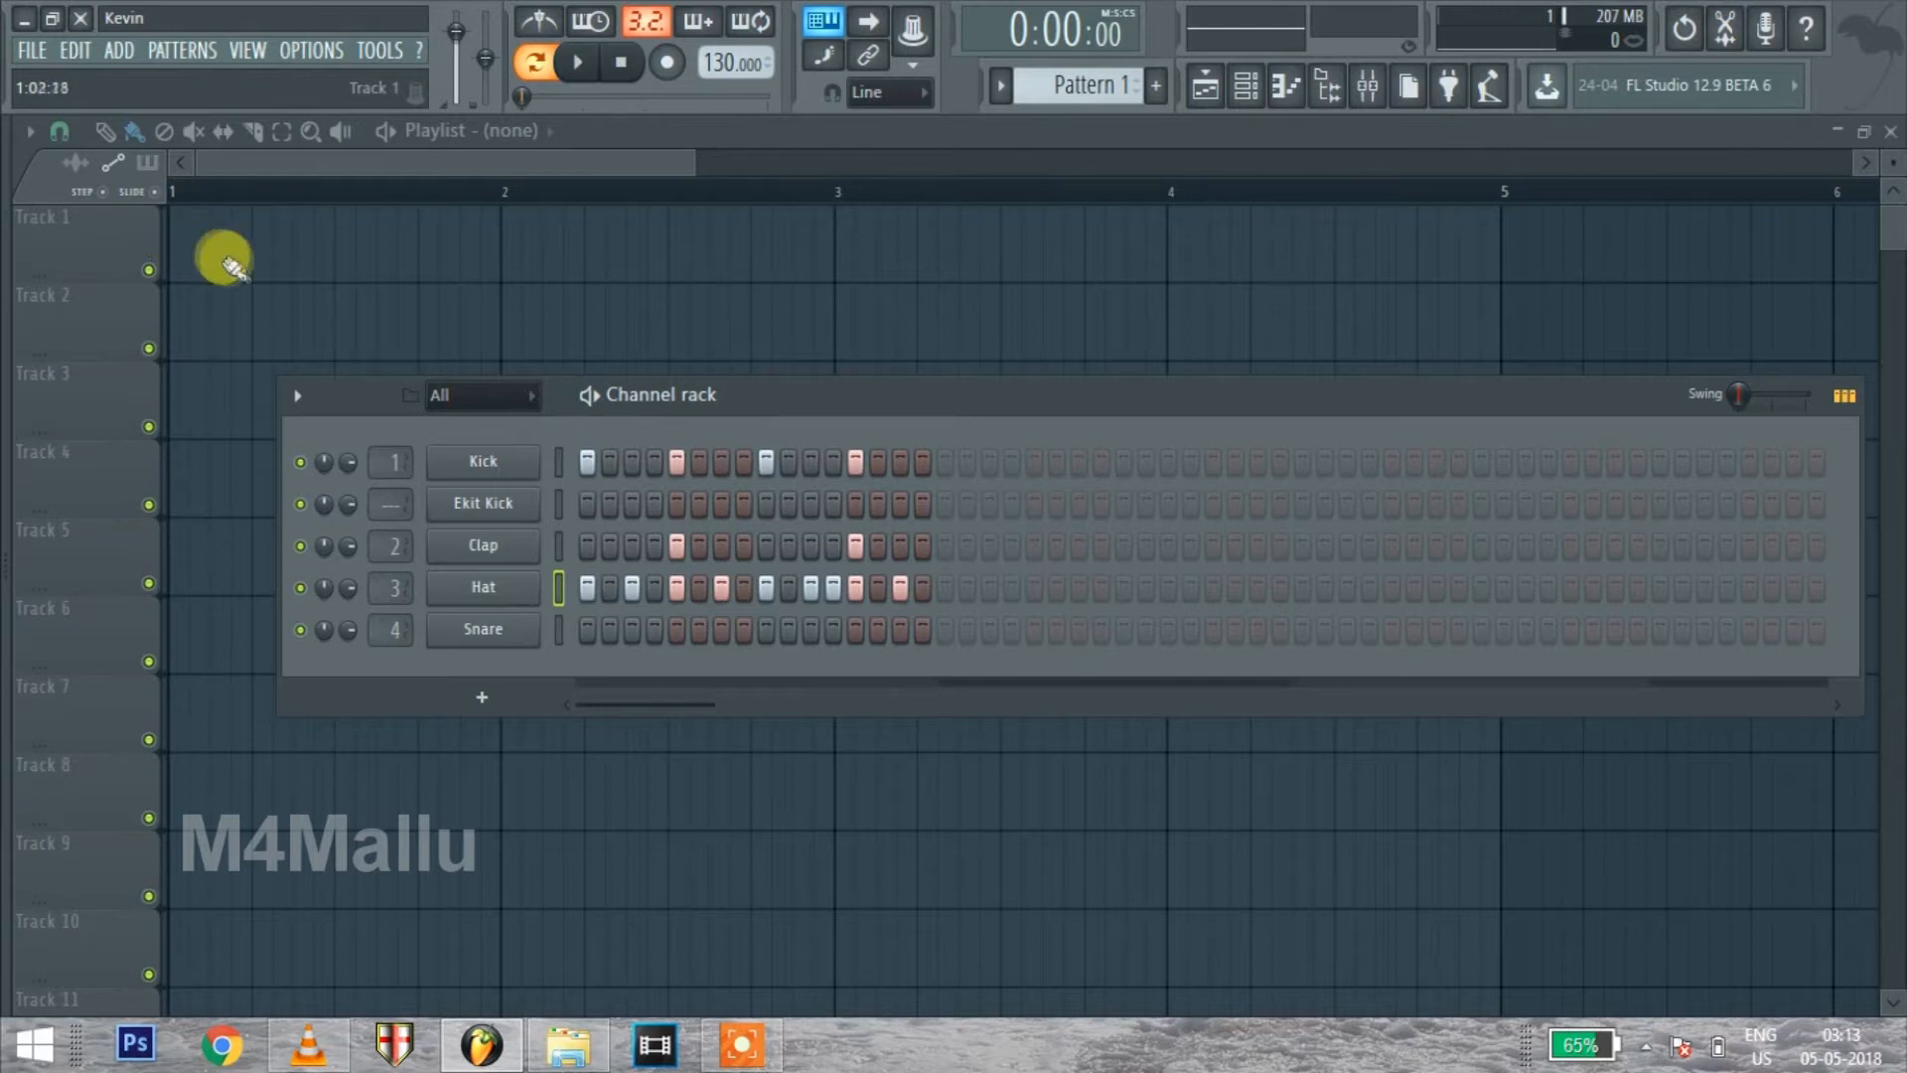
Place Pattern 1 at bar 1 of Track 1 in the playlist and play it in song mode
left_click(169, 239)
left_click(134, 130)
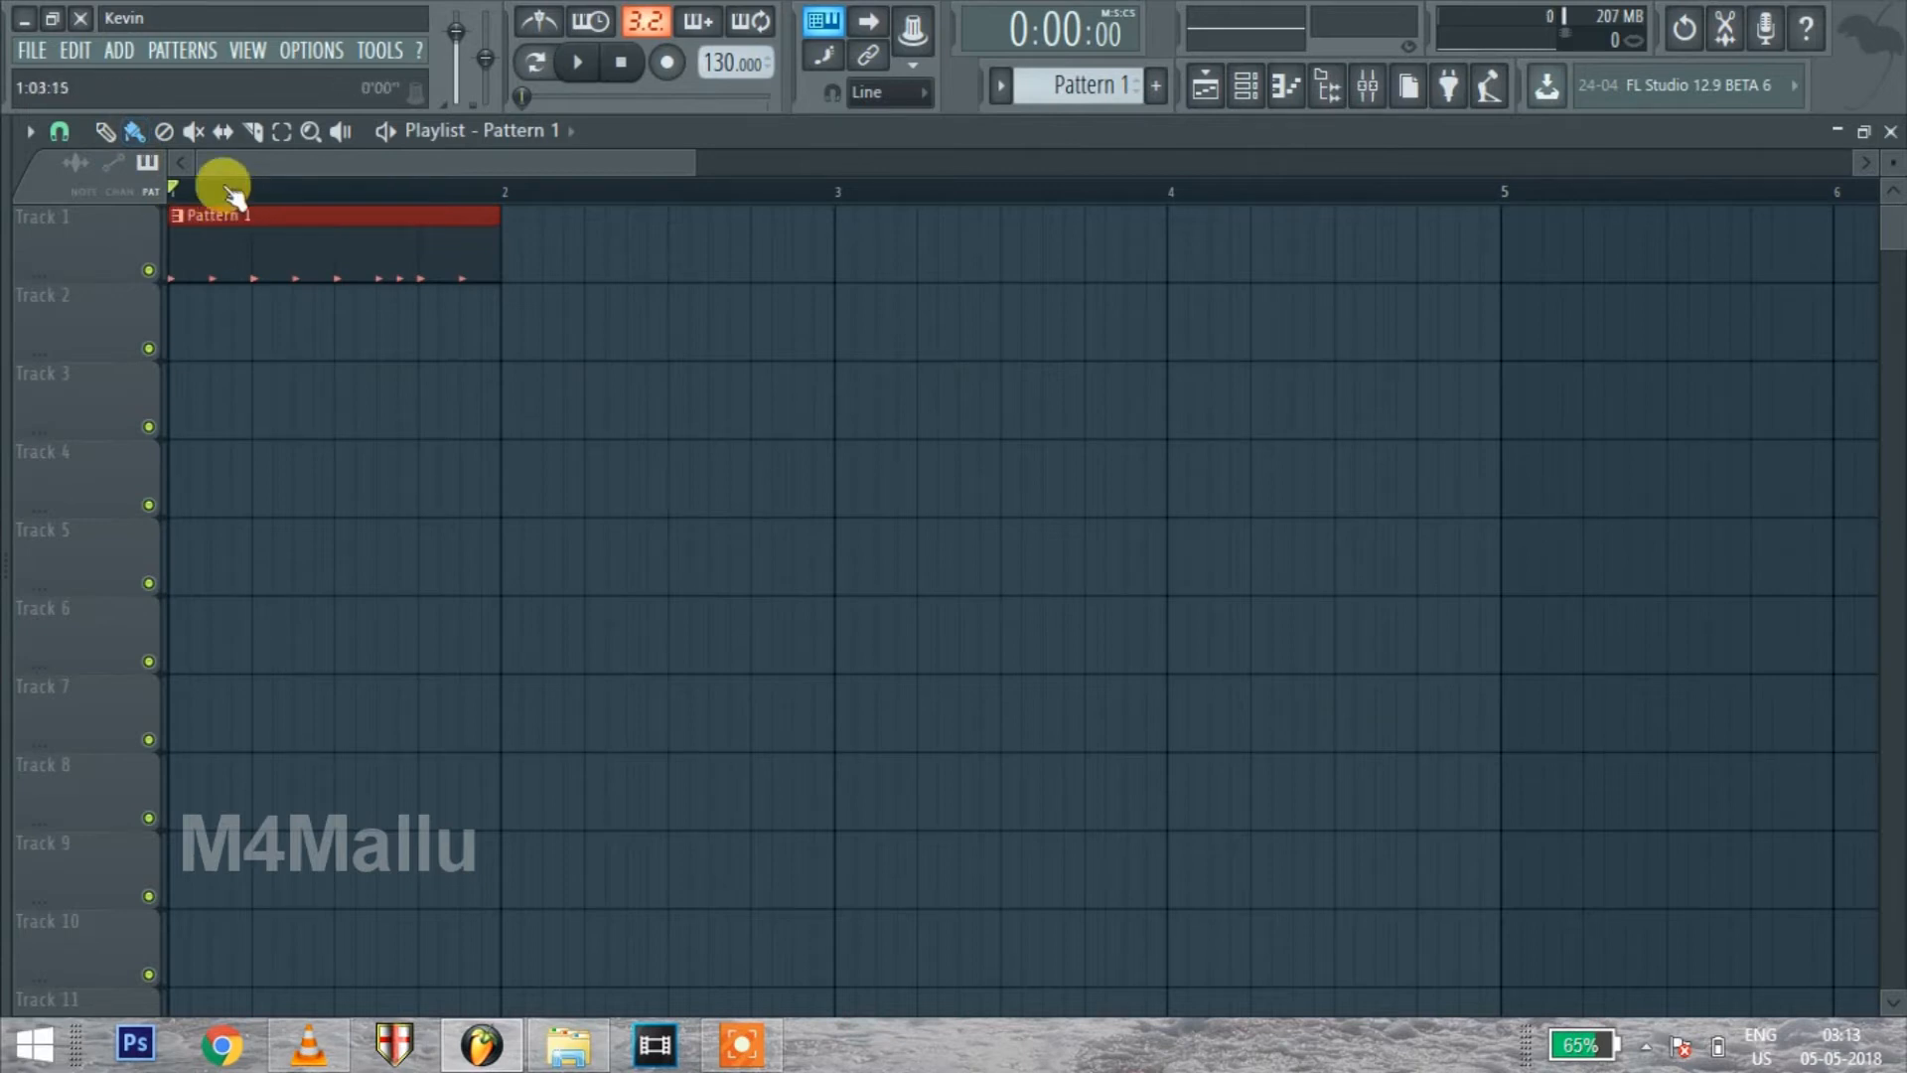
key("space")
Copy the Pattern 1 clip to bars 2 and 3 of Track 1, stop playback, and delete both copies
left_click_drag(308, 228, 572, 242)
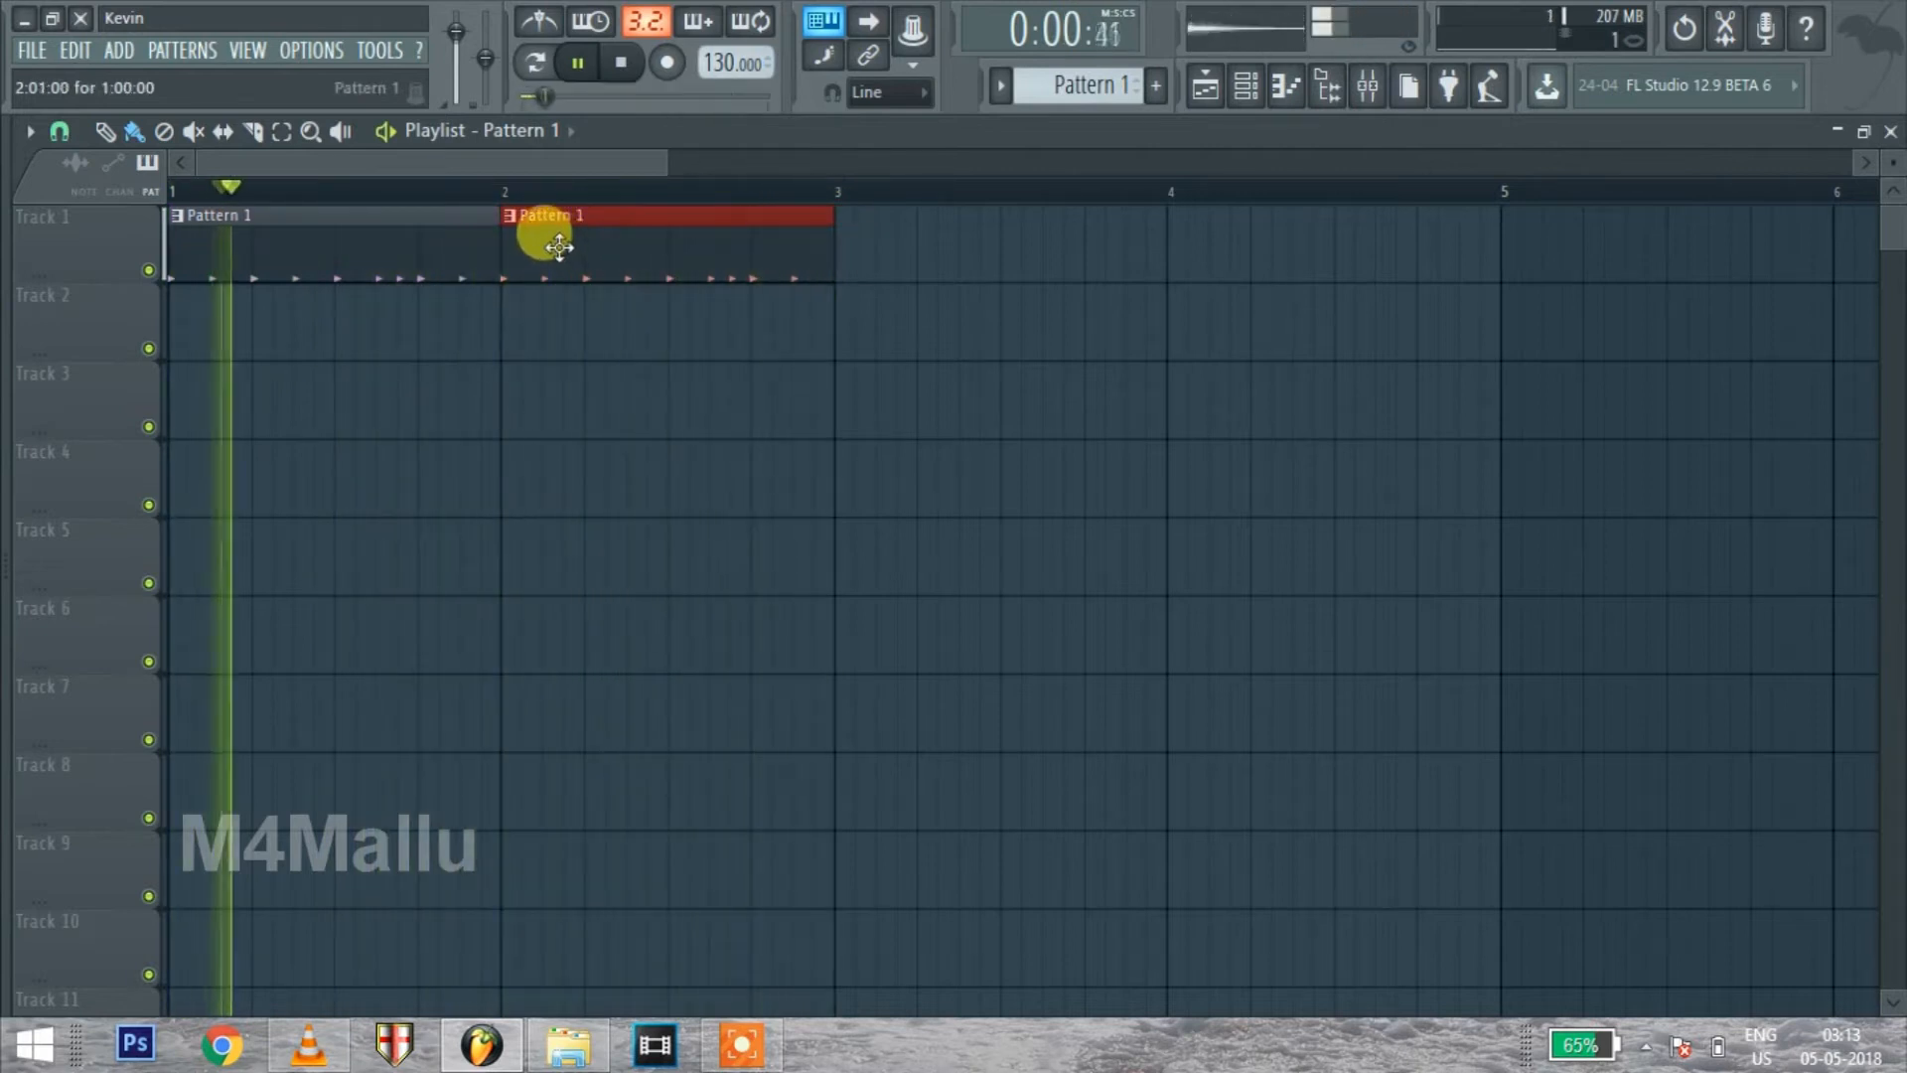
left_click_drag(559, 249, 936, 256)
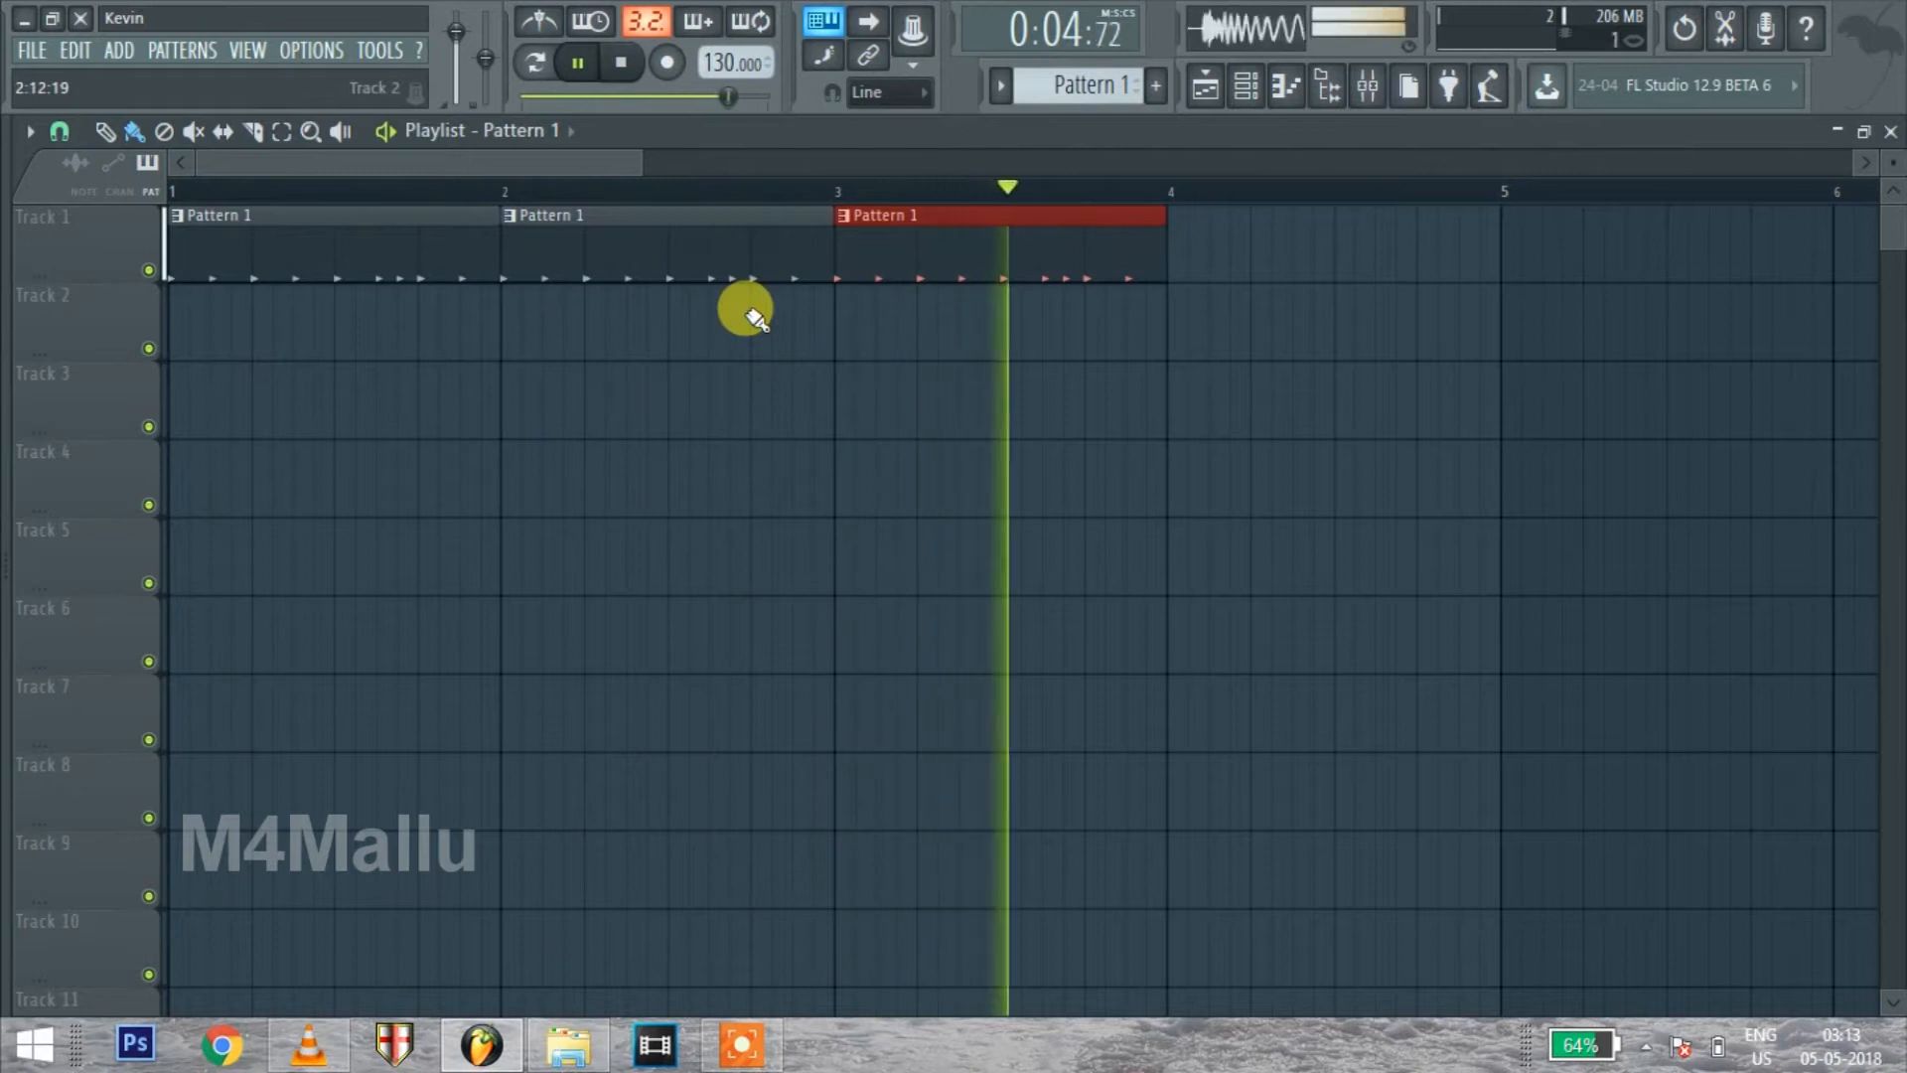
key("space")
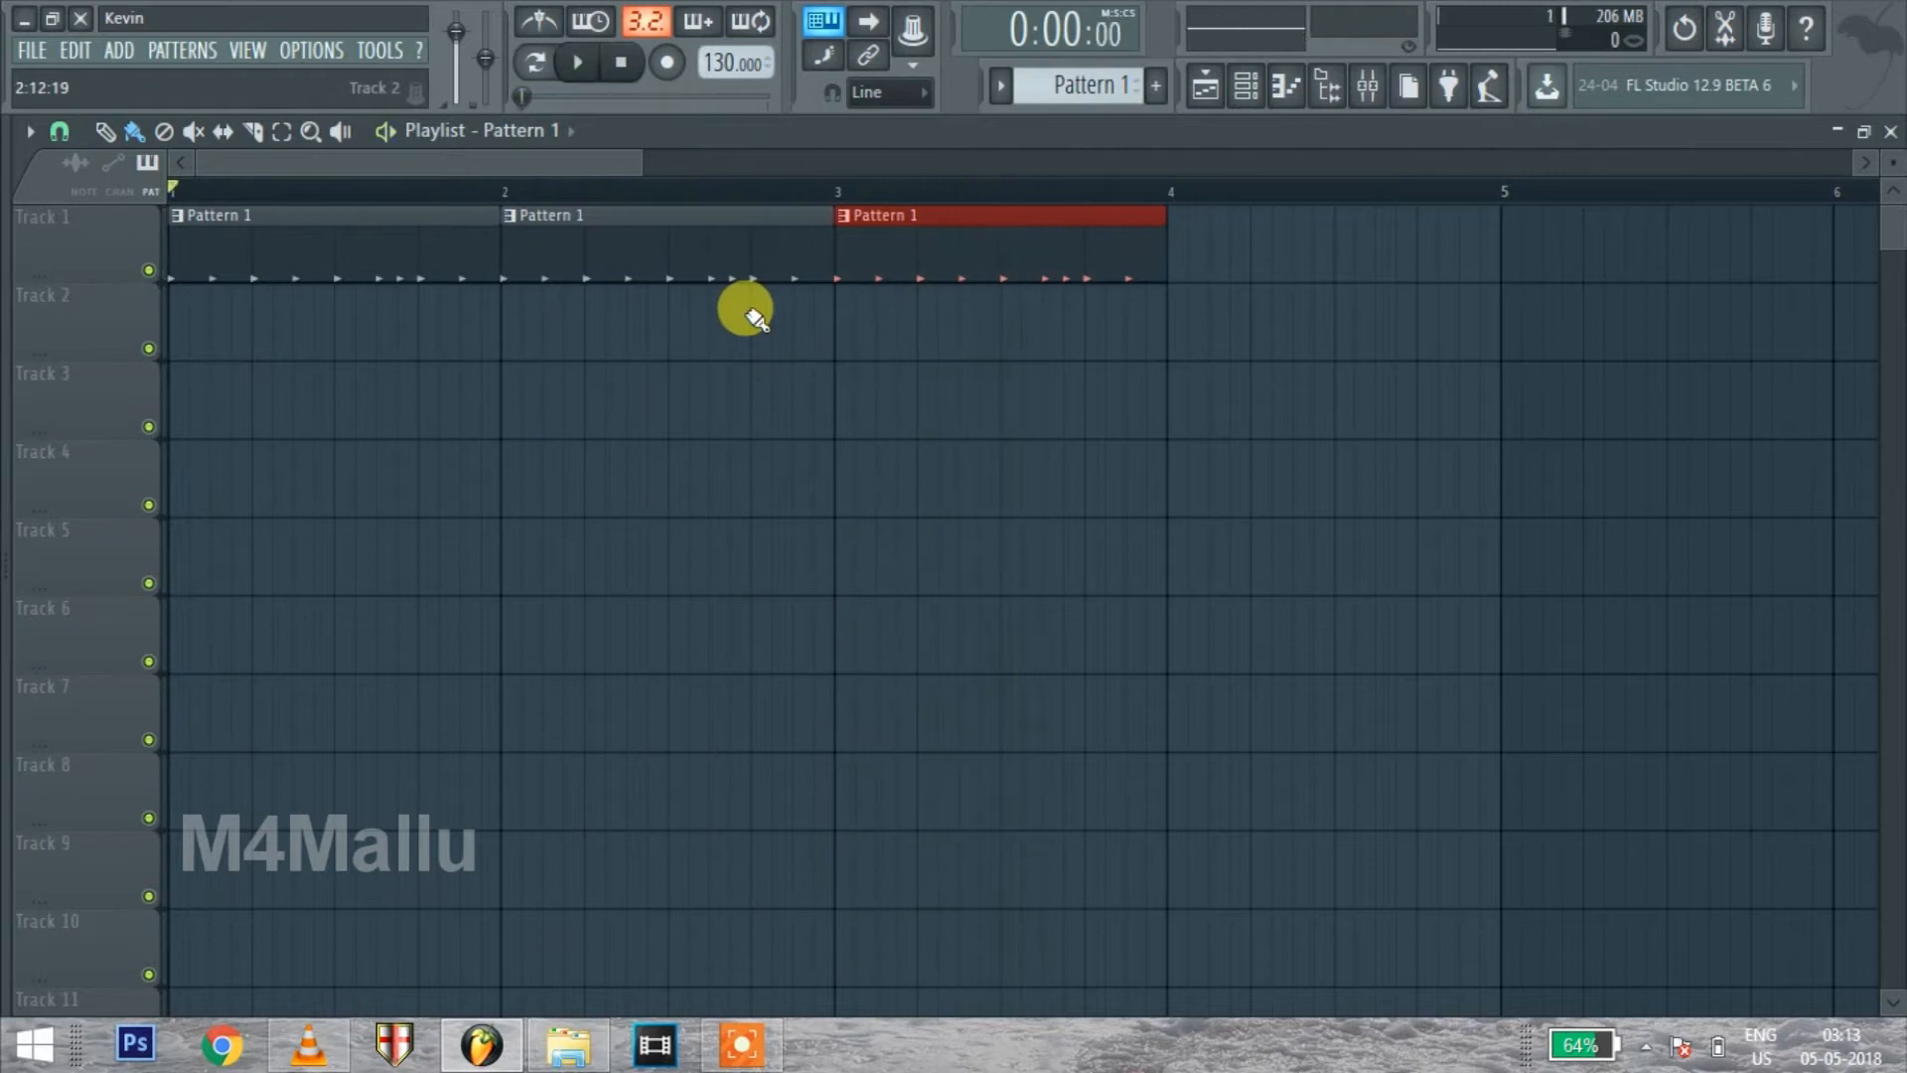
right_click(956, 244)
right_click(681, 246)
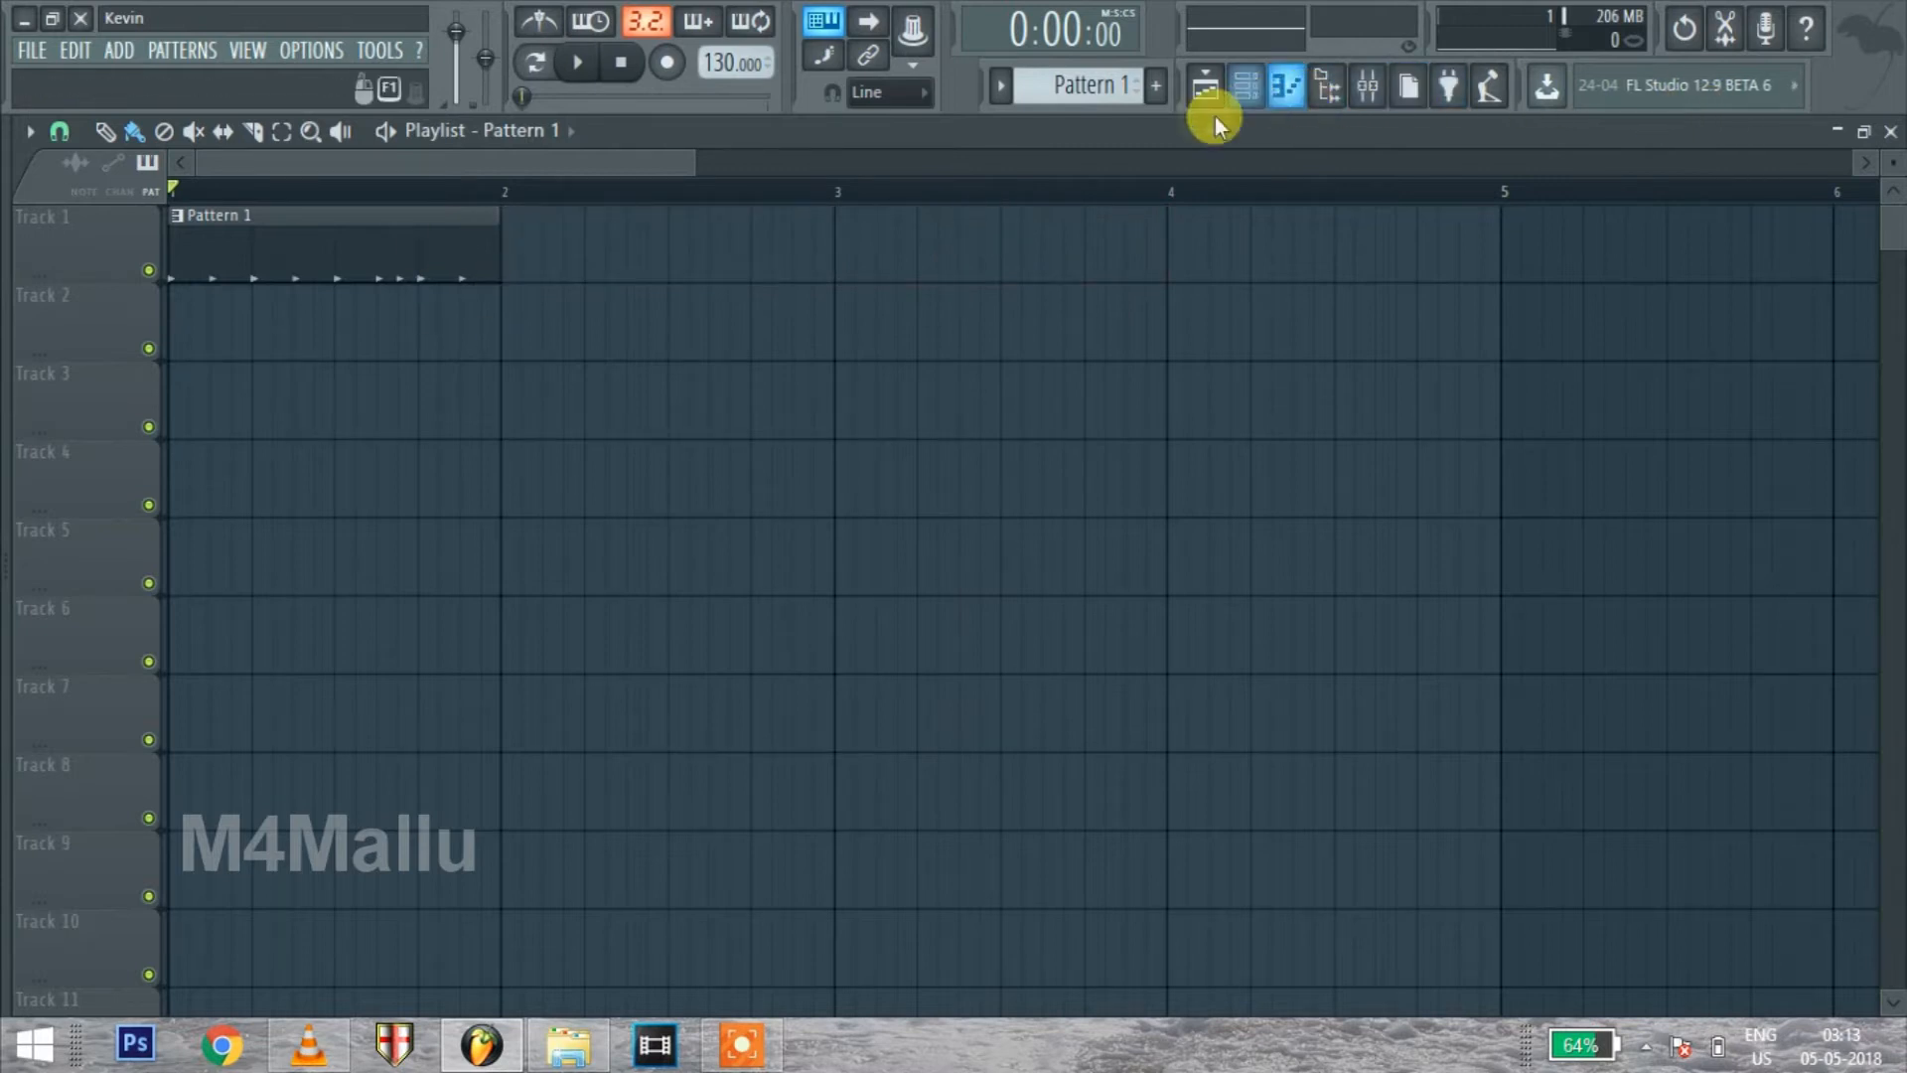
Open the Hat channel's piano roll, reposition its window, and audition several keys across the keyboard
left_click(1288, 87)
left_click_drag(1438, 179, 1162, 335)
left_click_drag(470, 487, 448, 722)
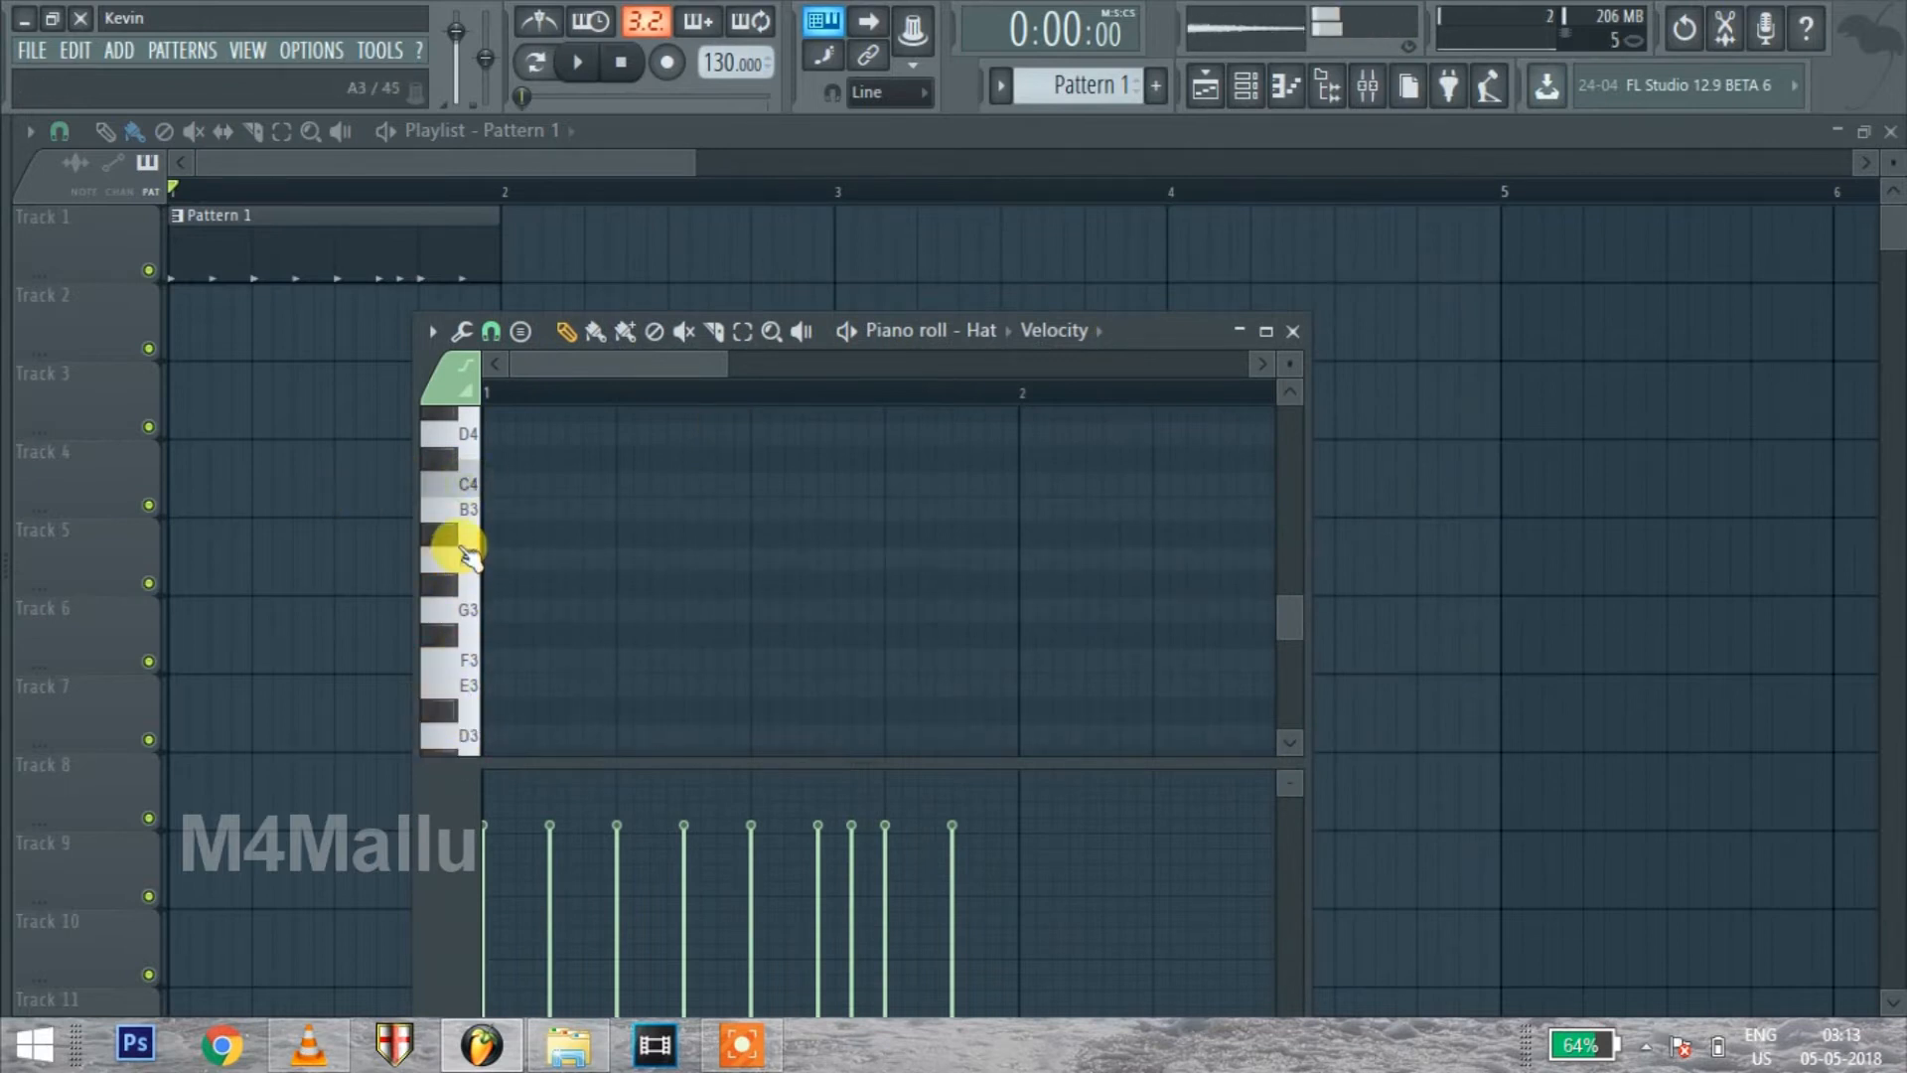
scroll(461, 545, "down", 3)
left_click_drag(469, 553, 468, 479)
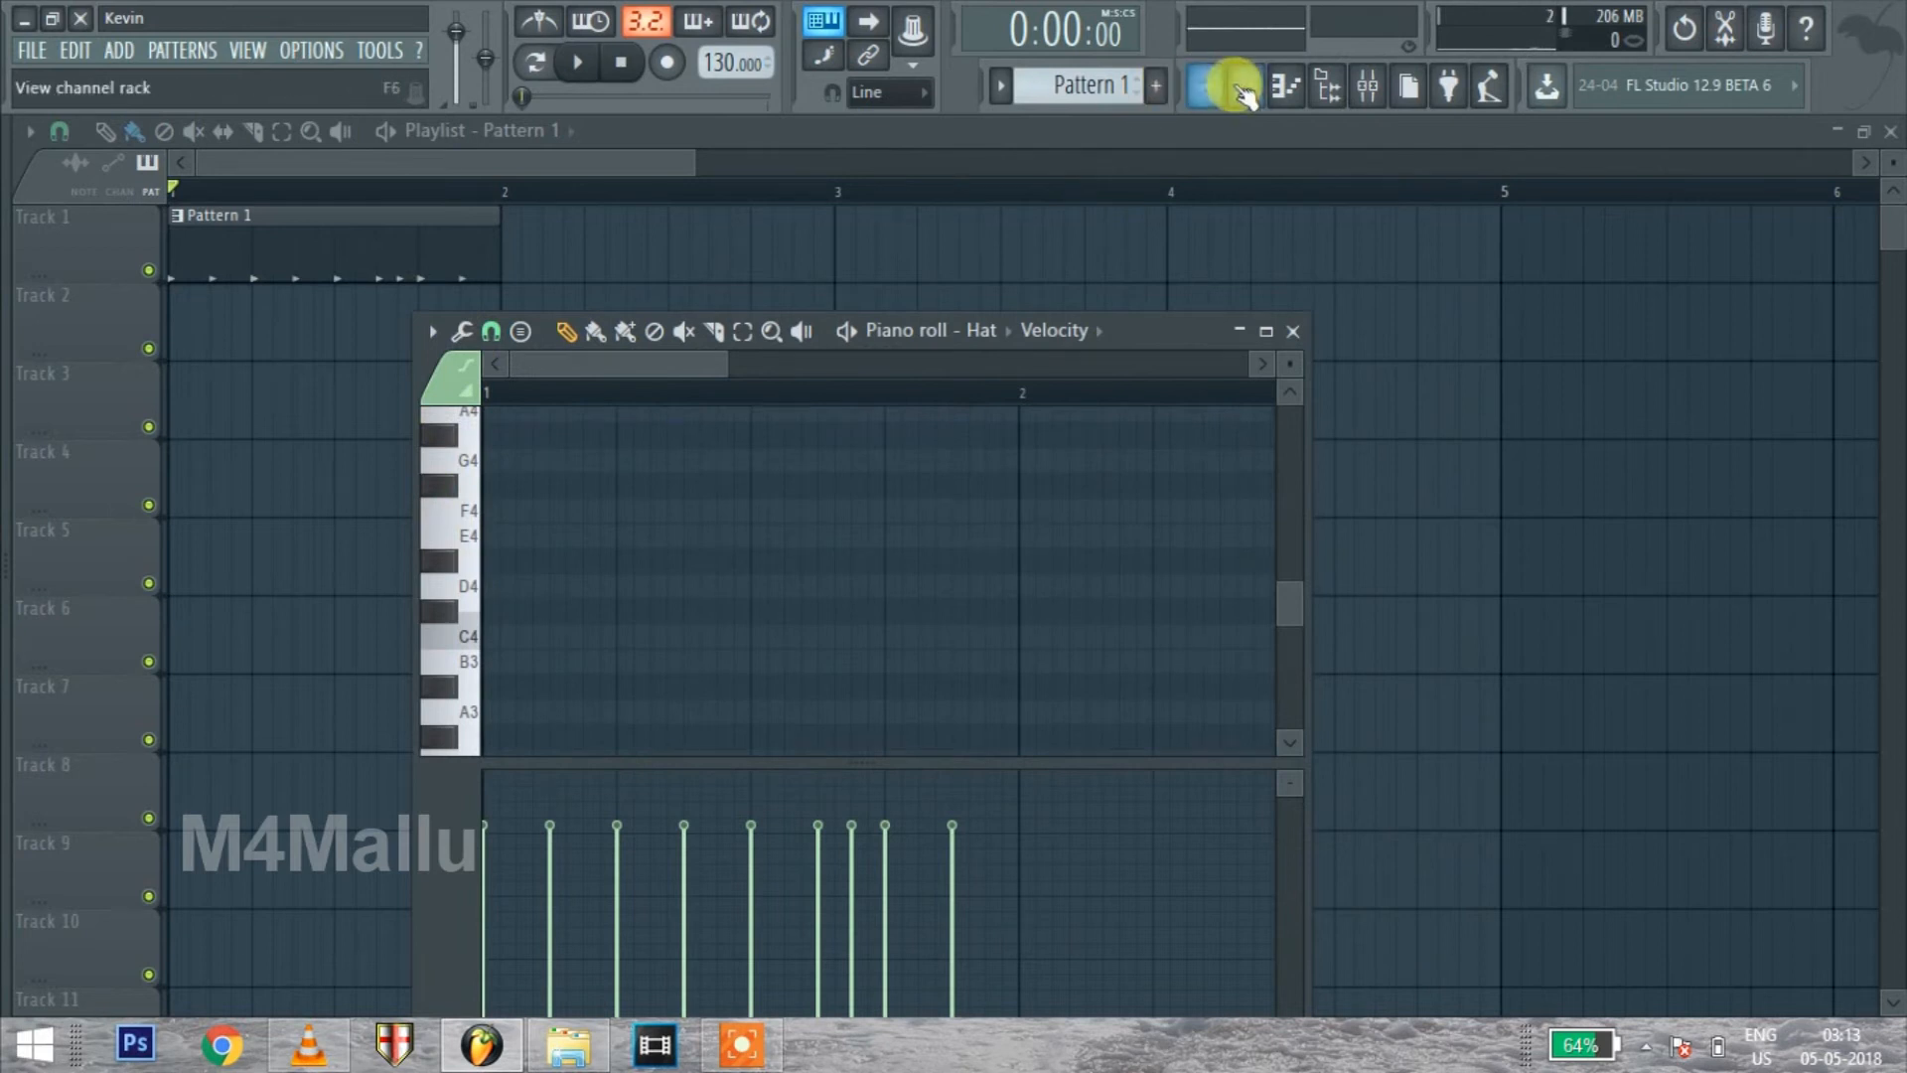
Audition the Kick channel at low and high pitches in its piano roll, and close the piano roll
left_click(1244, 86)
left_click(558, 630)
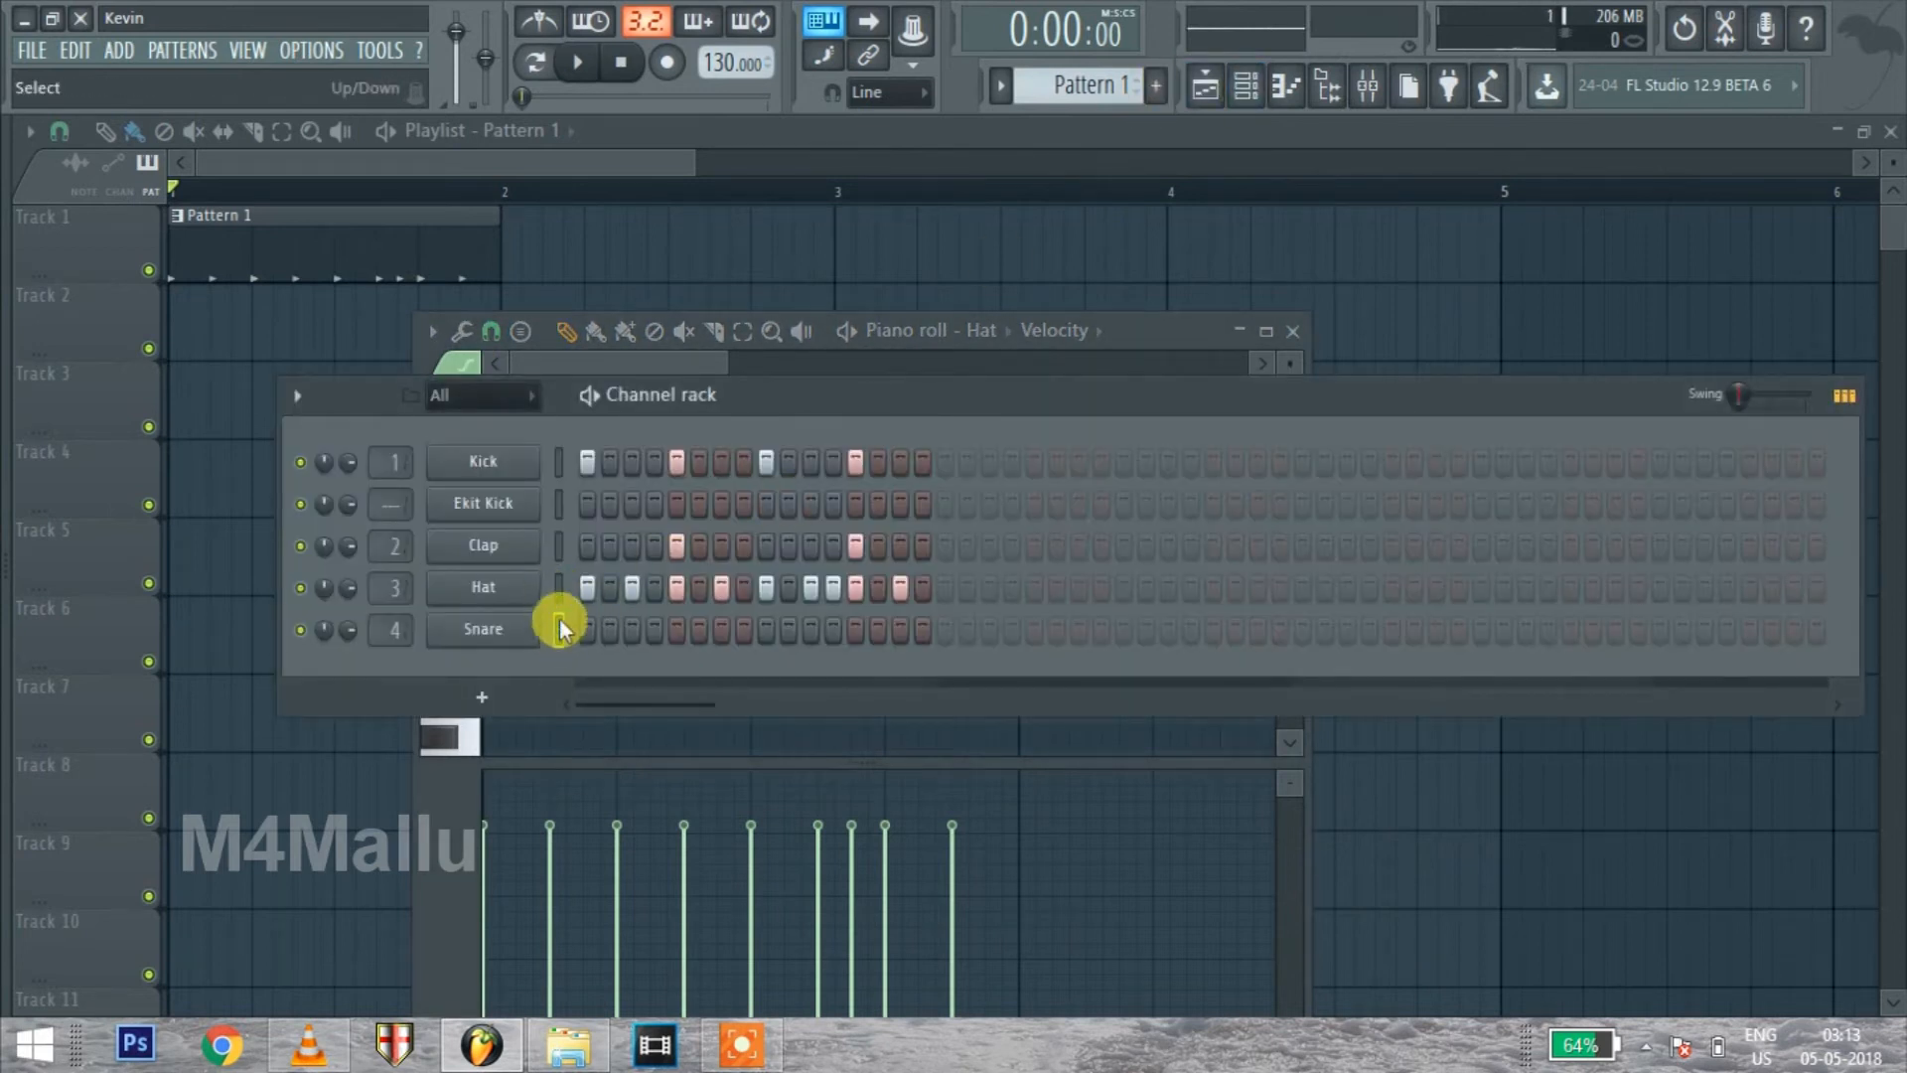
left_click(558, 462)
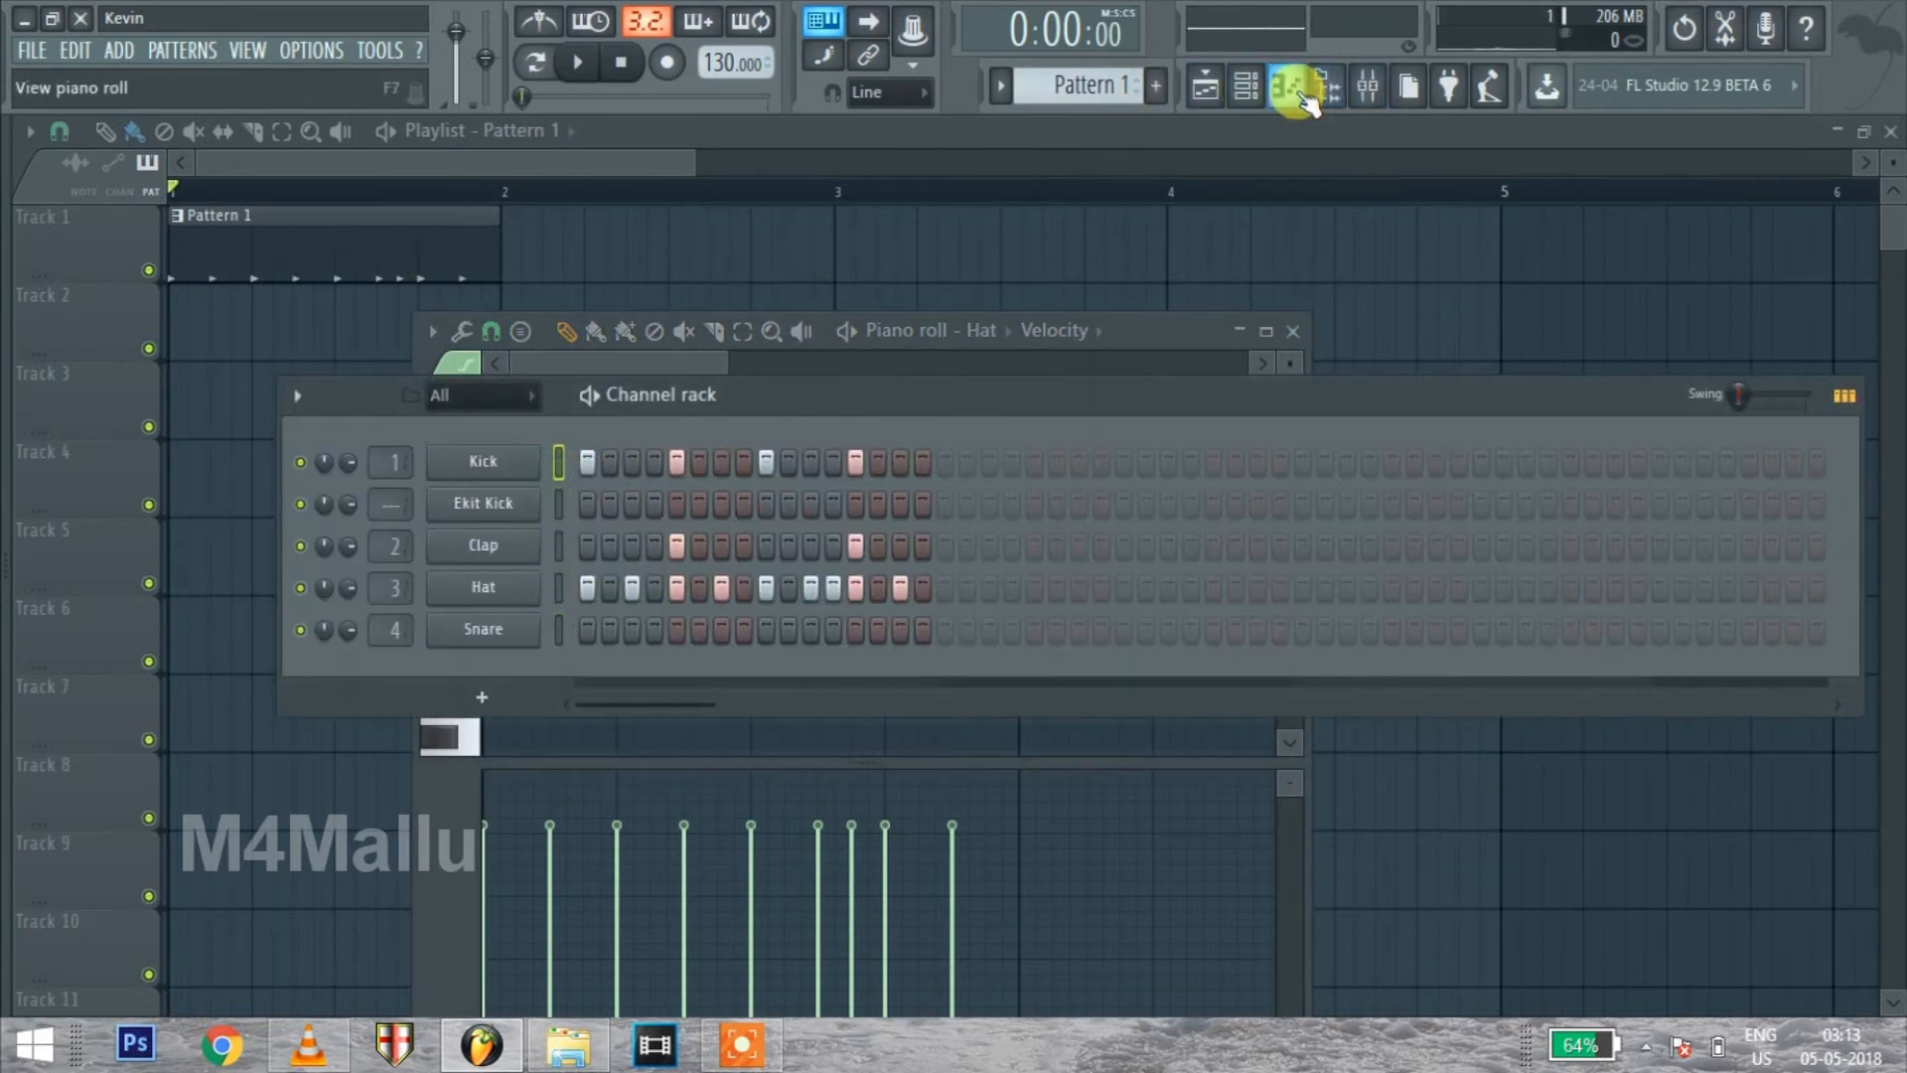
left_click(1287, 87)
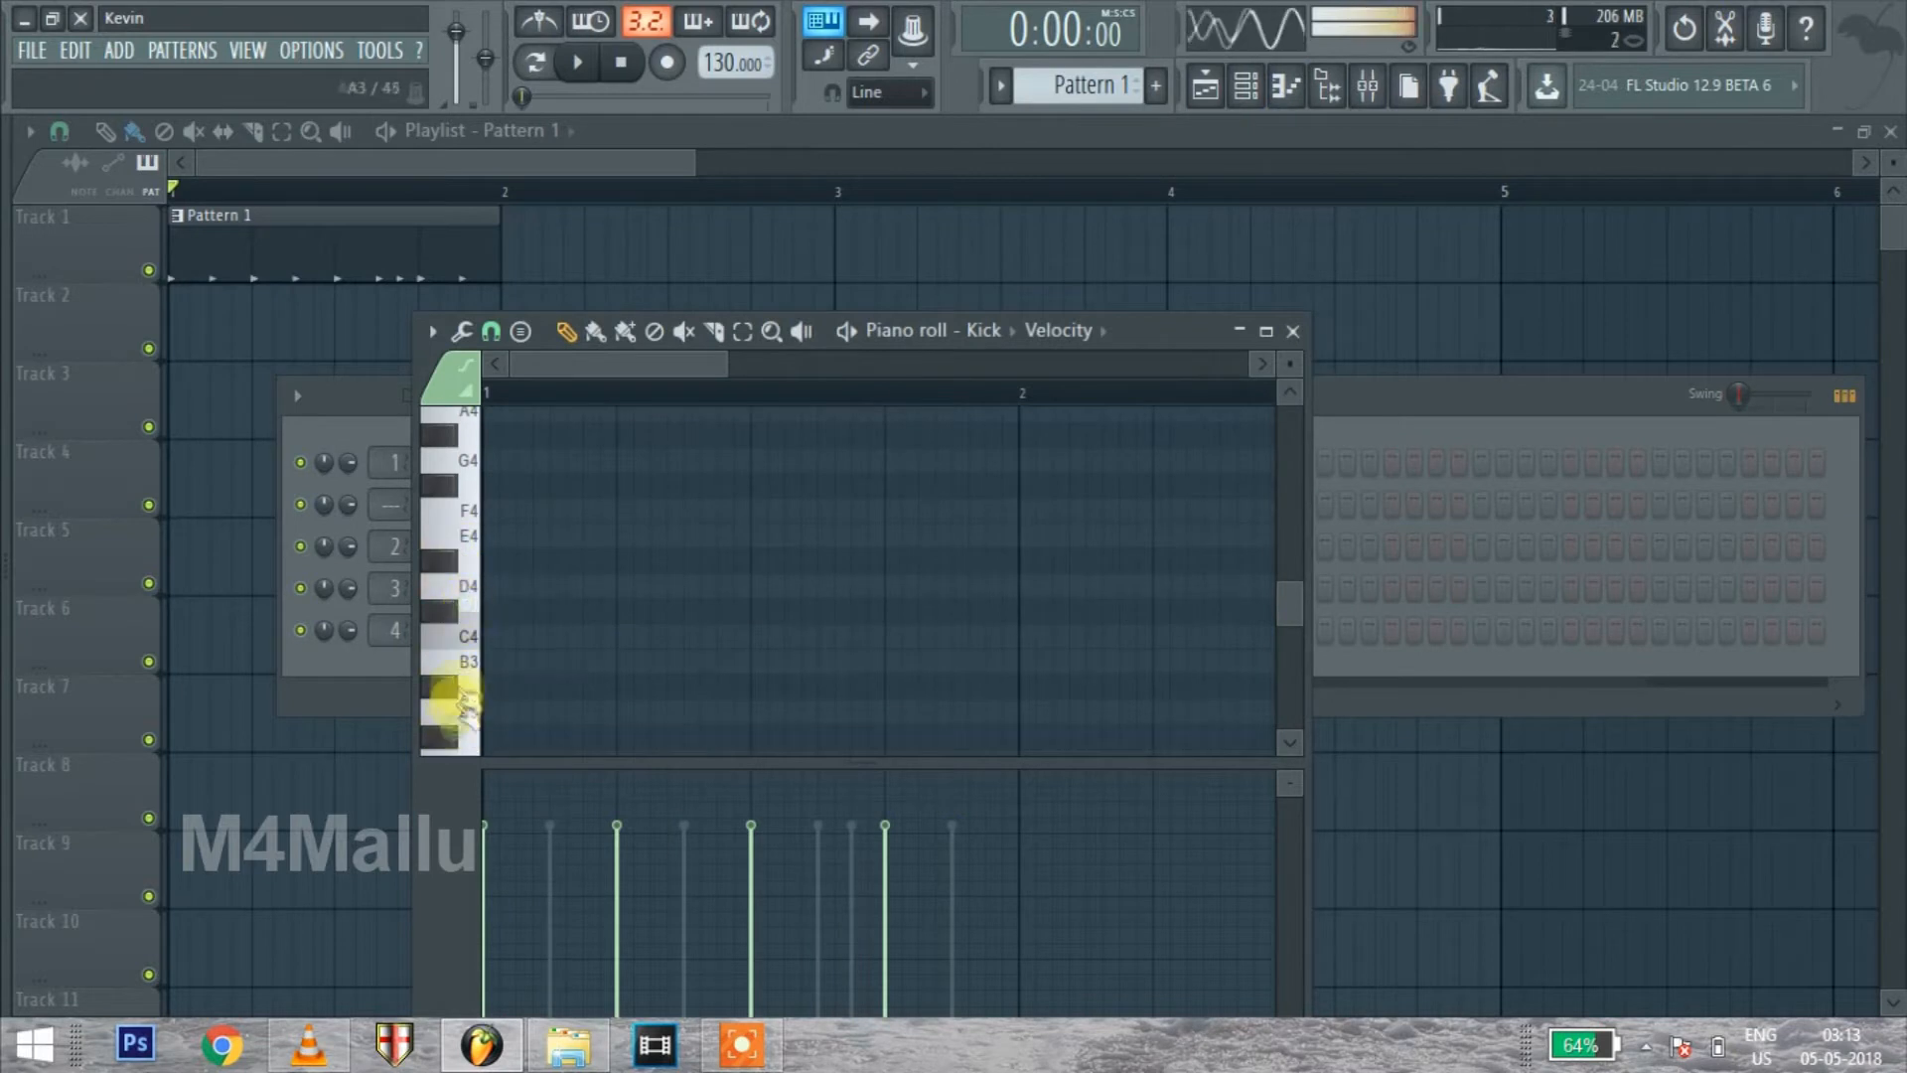
scroll(471, 658, "up", 3)
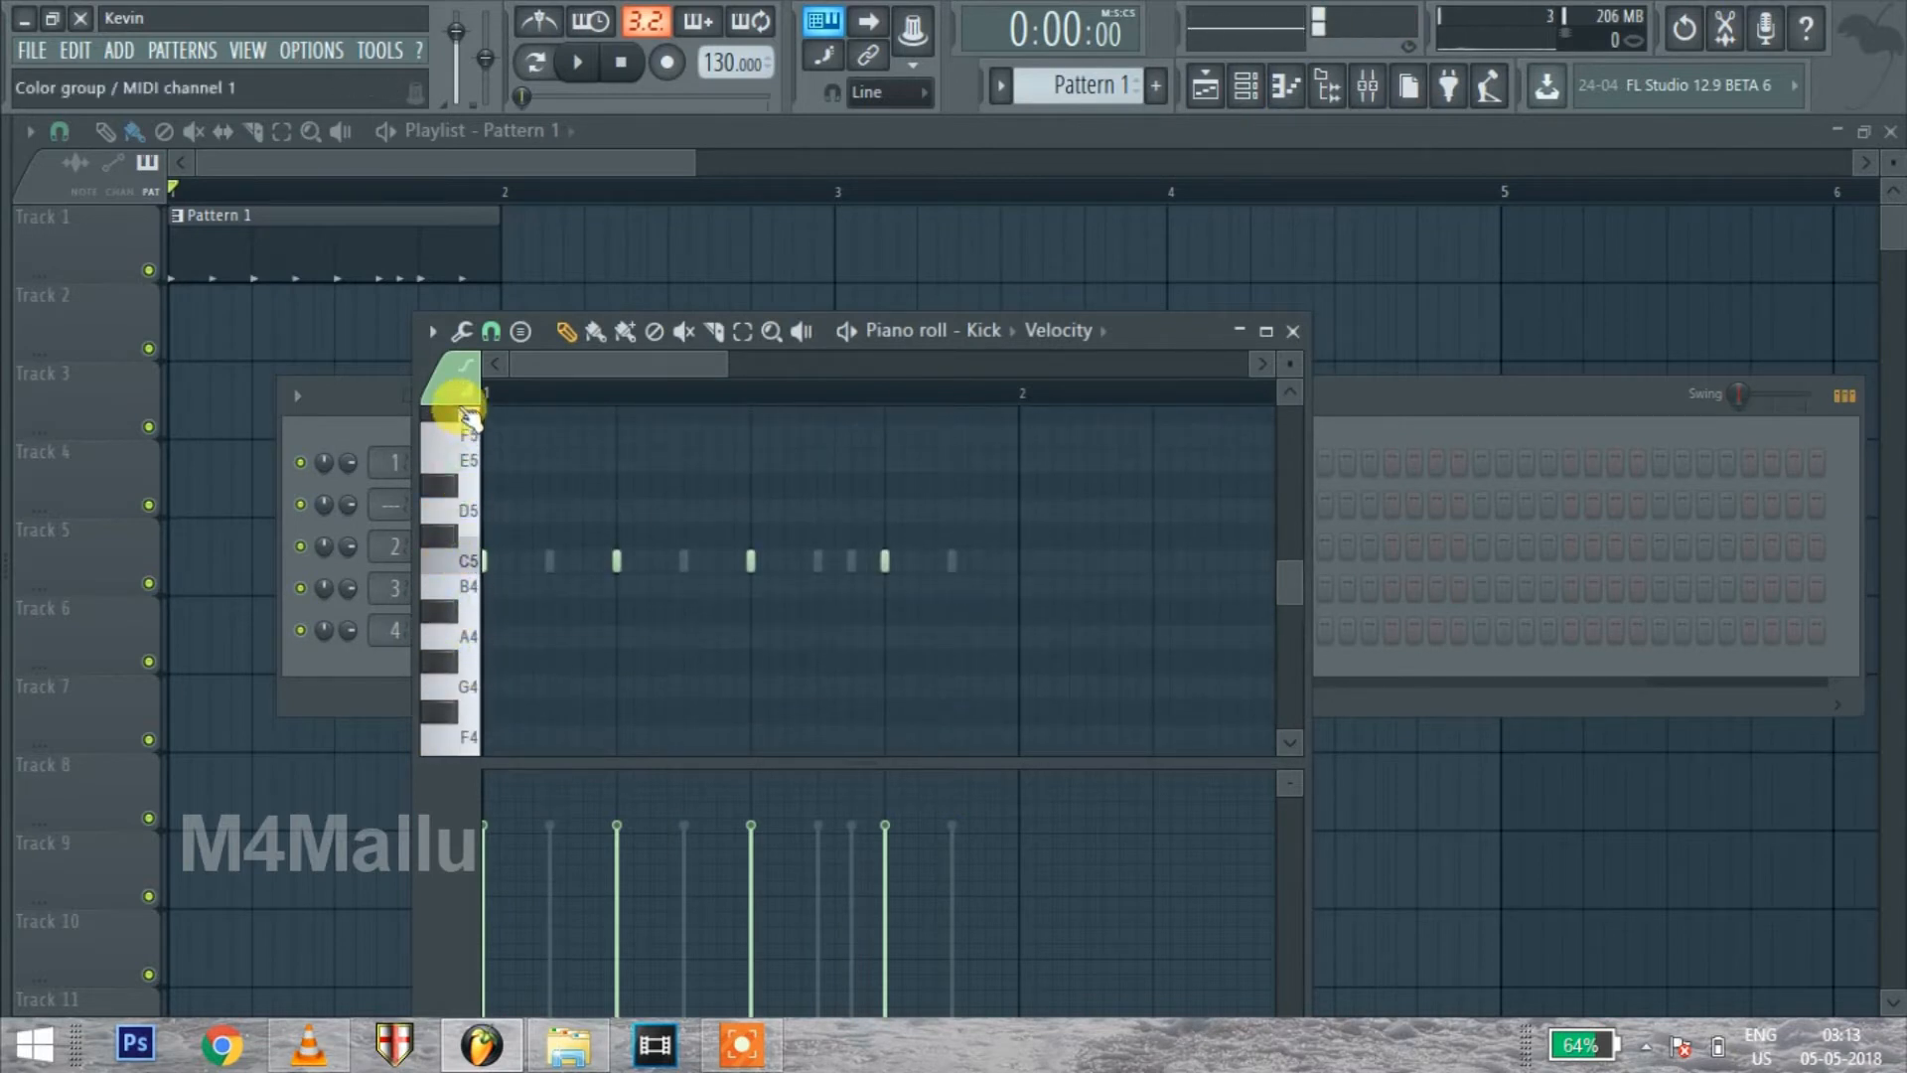
left_click(454, 383)
left_click(723, 401)
left_click(460, 512)
left_click(471, 437)
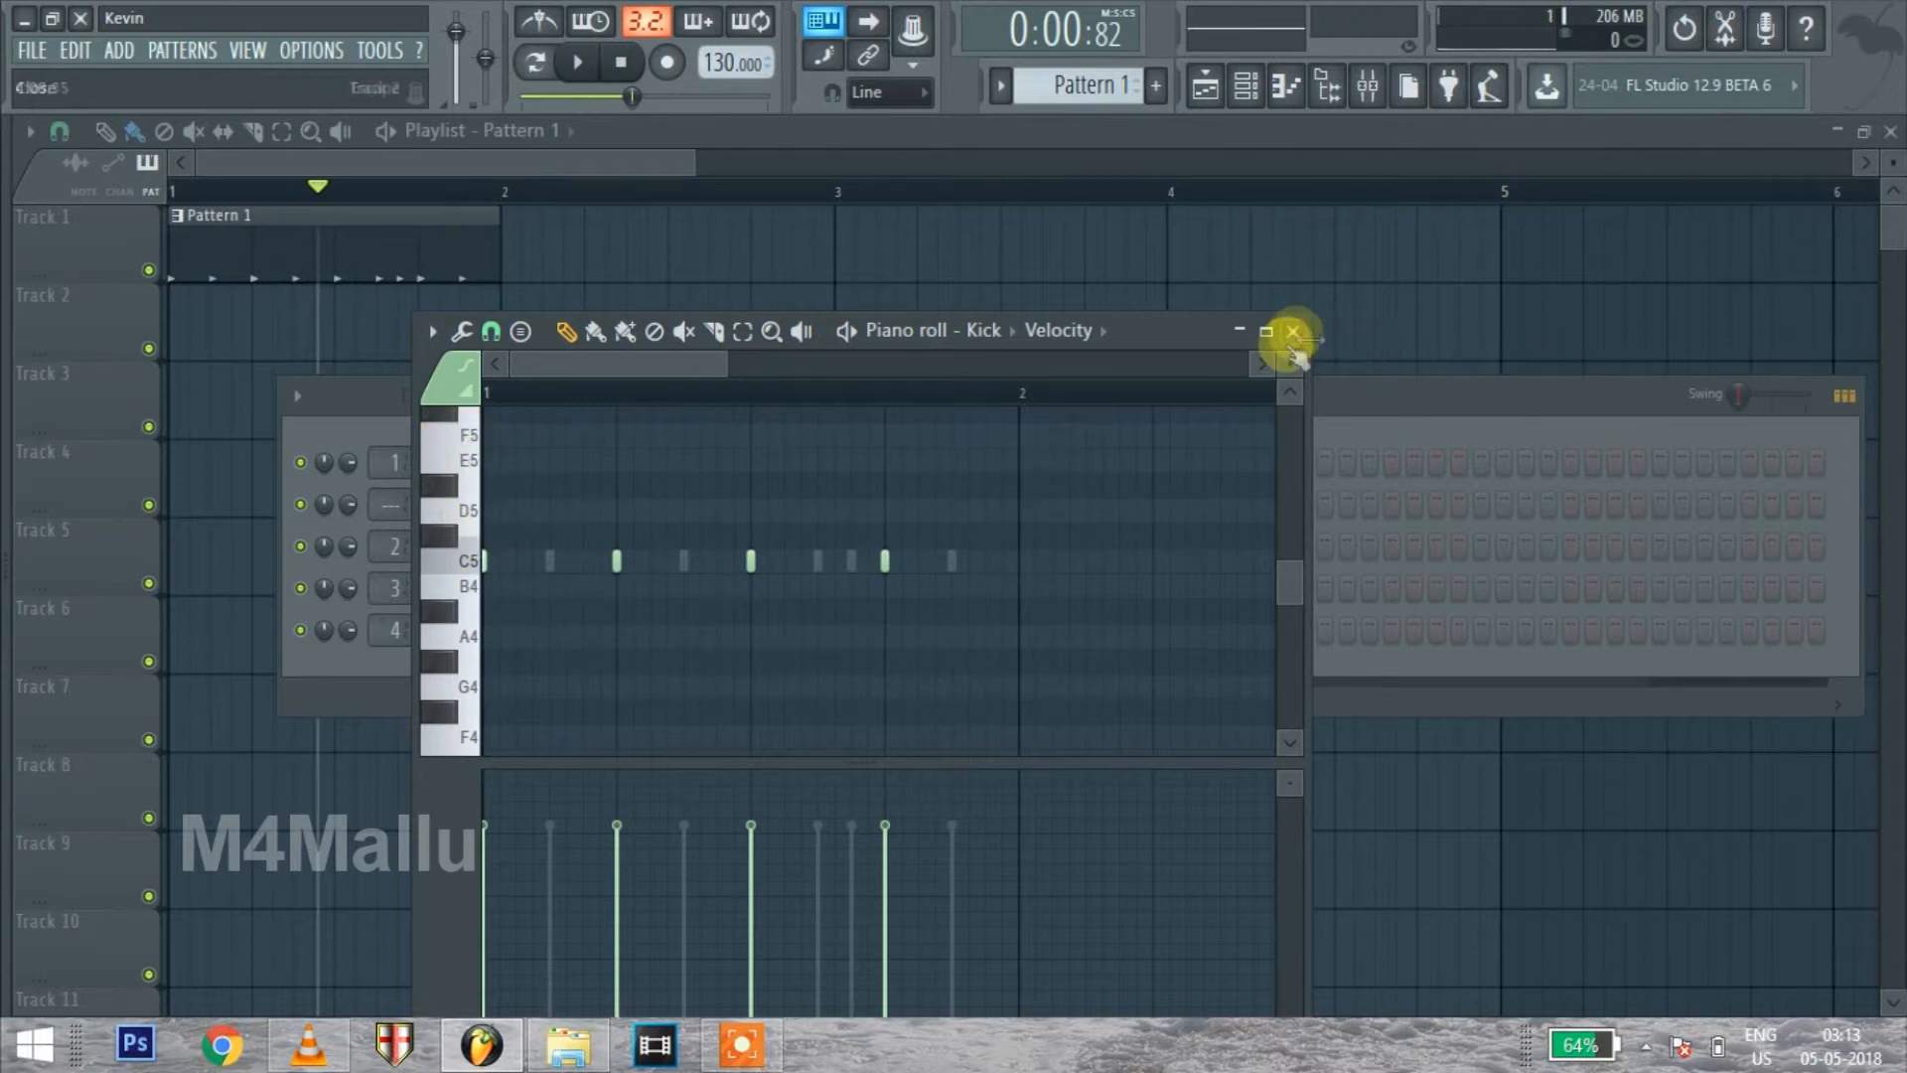
left_click(1290, 333)
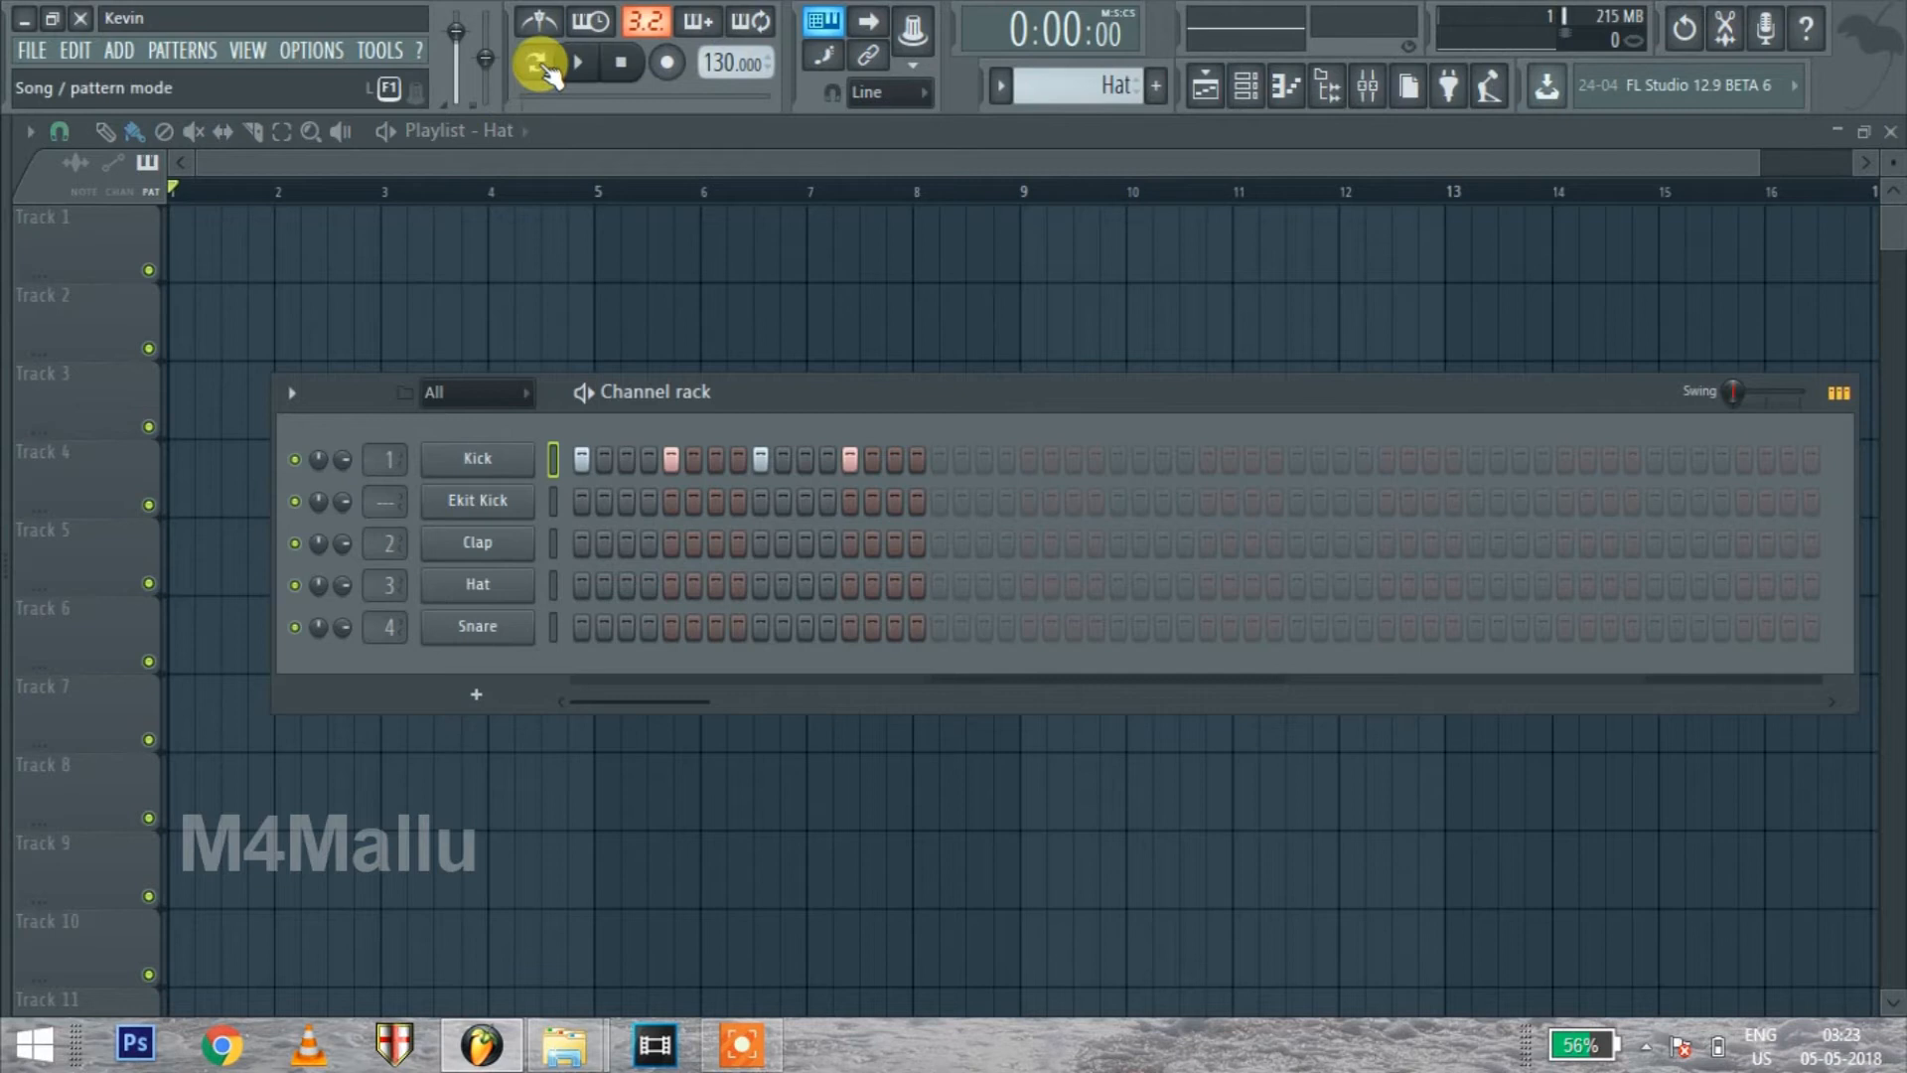
Play the Hat pattern in pattern mode and add Clap hits on steps 5 and 13
left_click(534, 67)
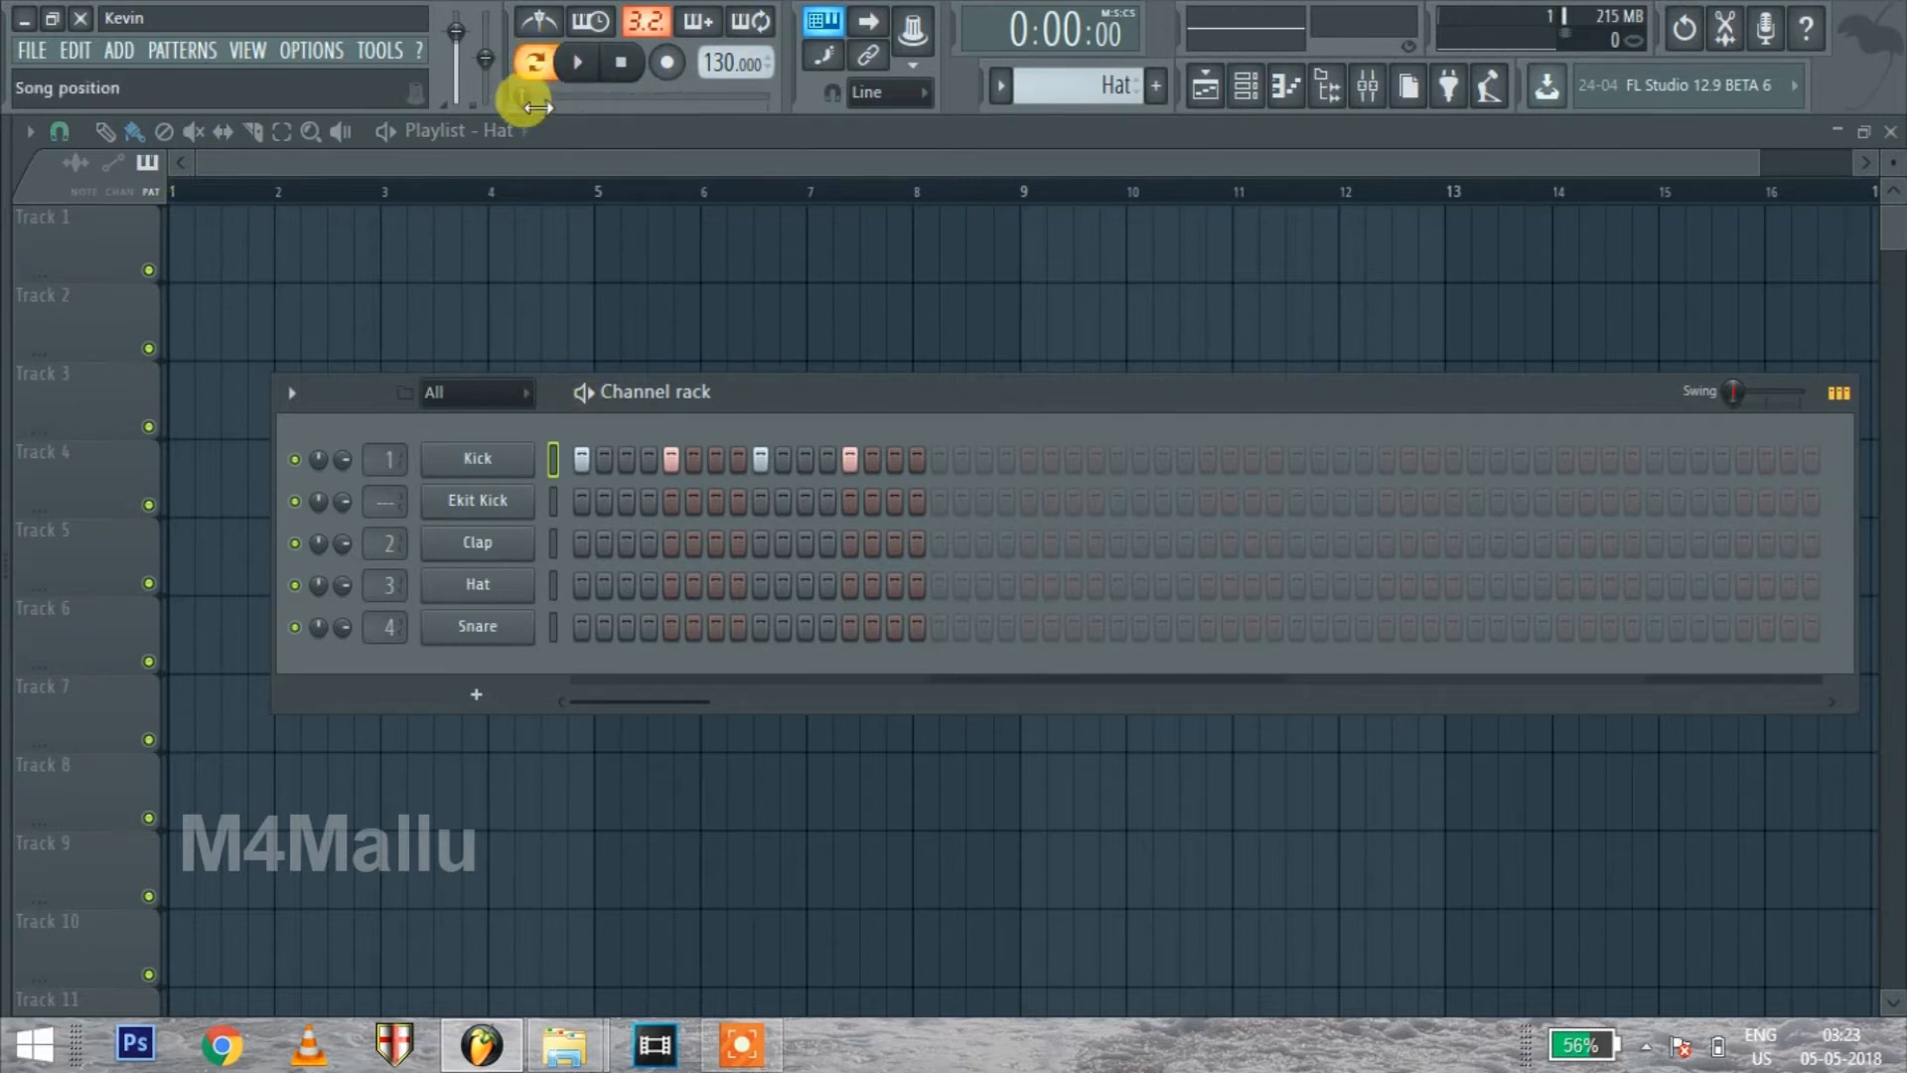
key("space")
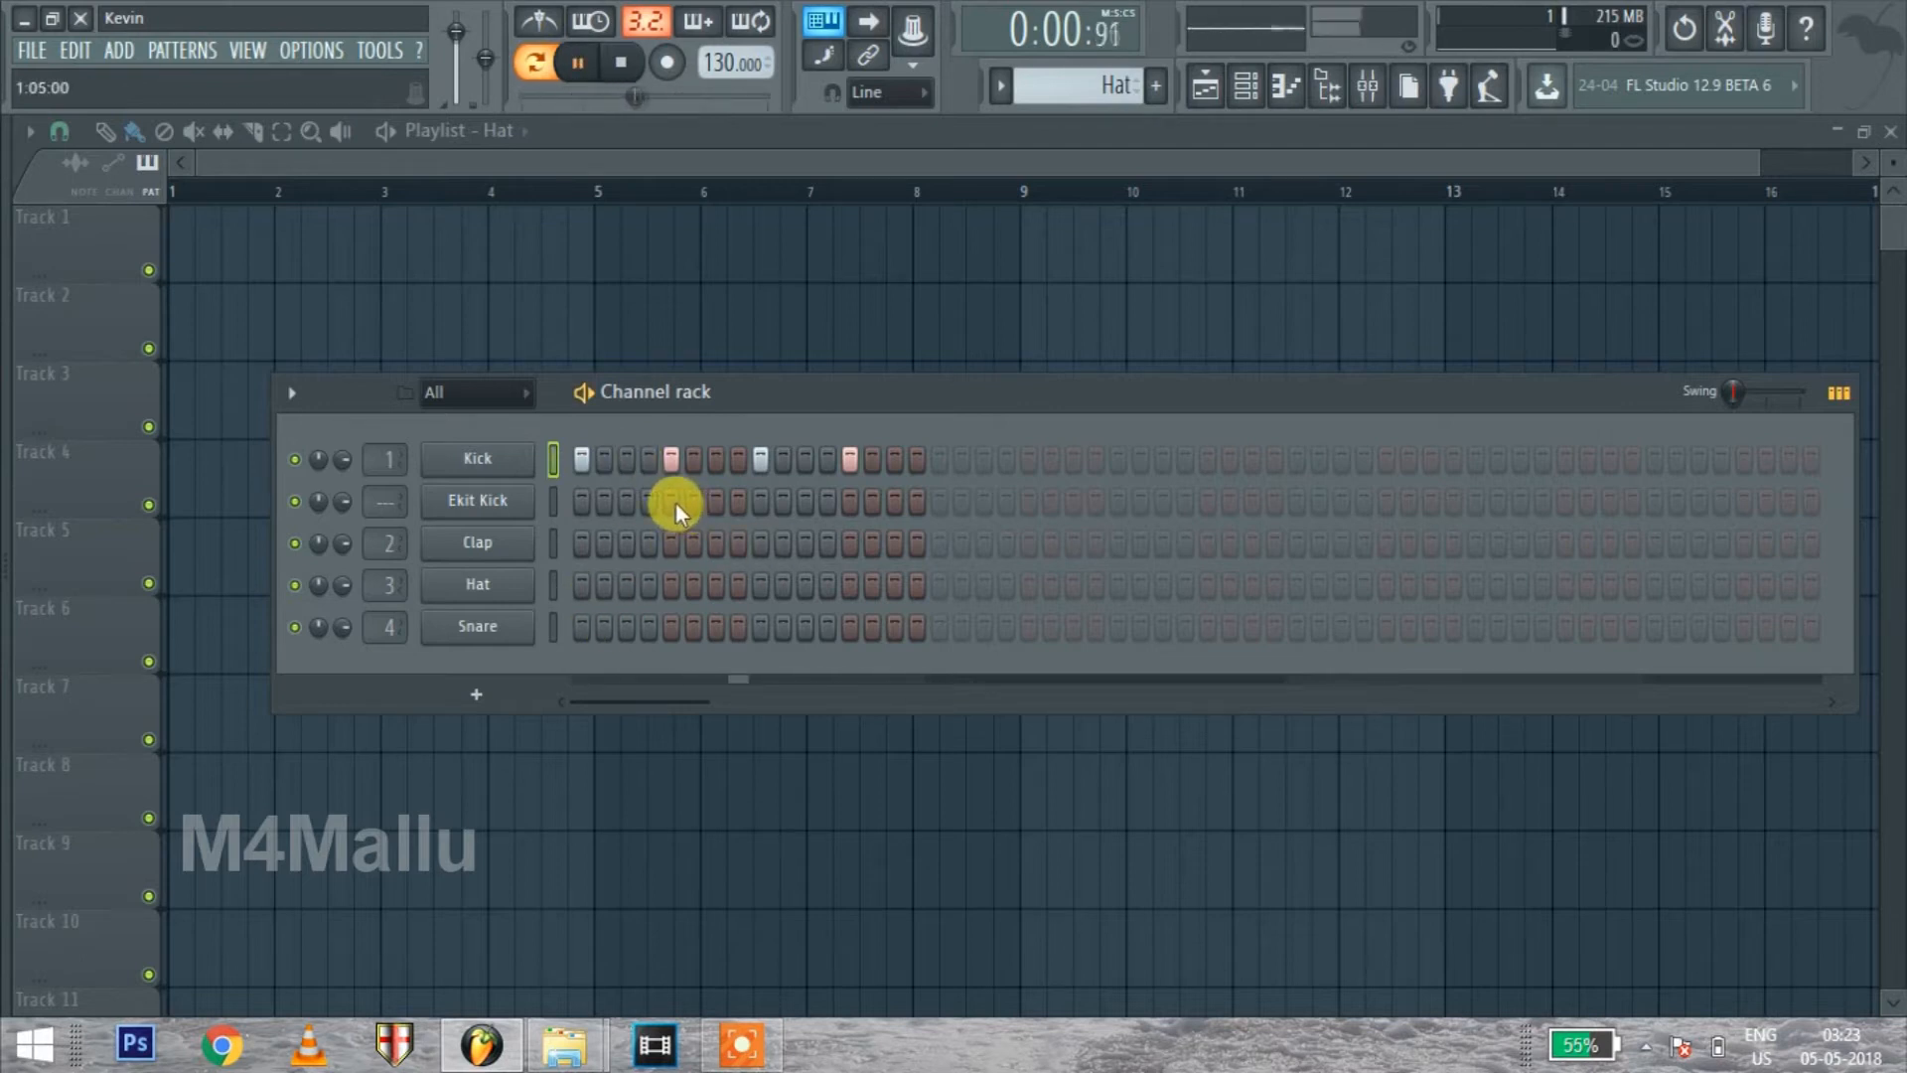
left_click(671, 543)
left_click(694, 543)
left_click(693, 543)
left_click(850, 543)
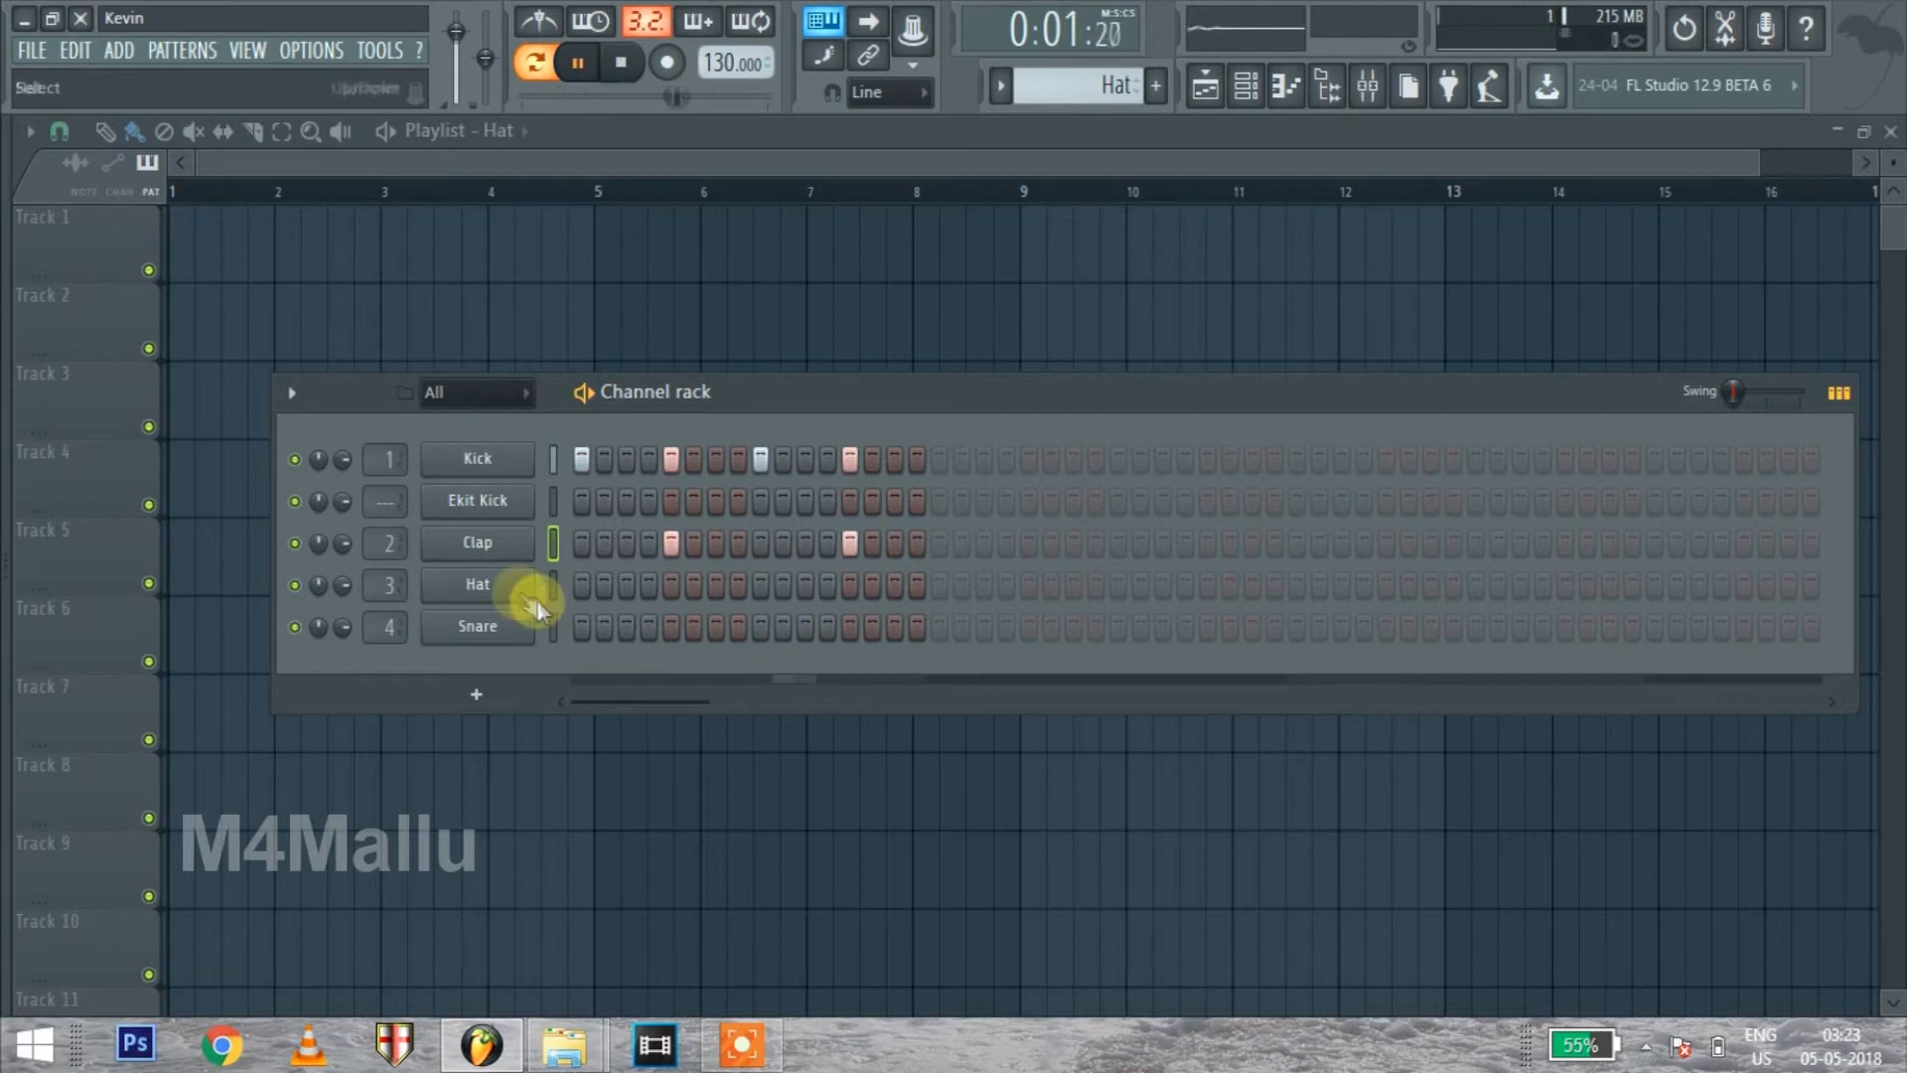
Fill the Hat channel each 2 steps and add an extra hit on step 14
right_click(490, 587)
left_click(536, 585)
left_click(1291, 334)
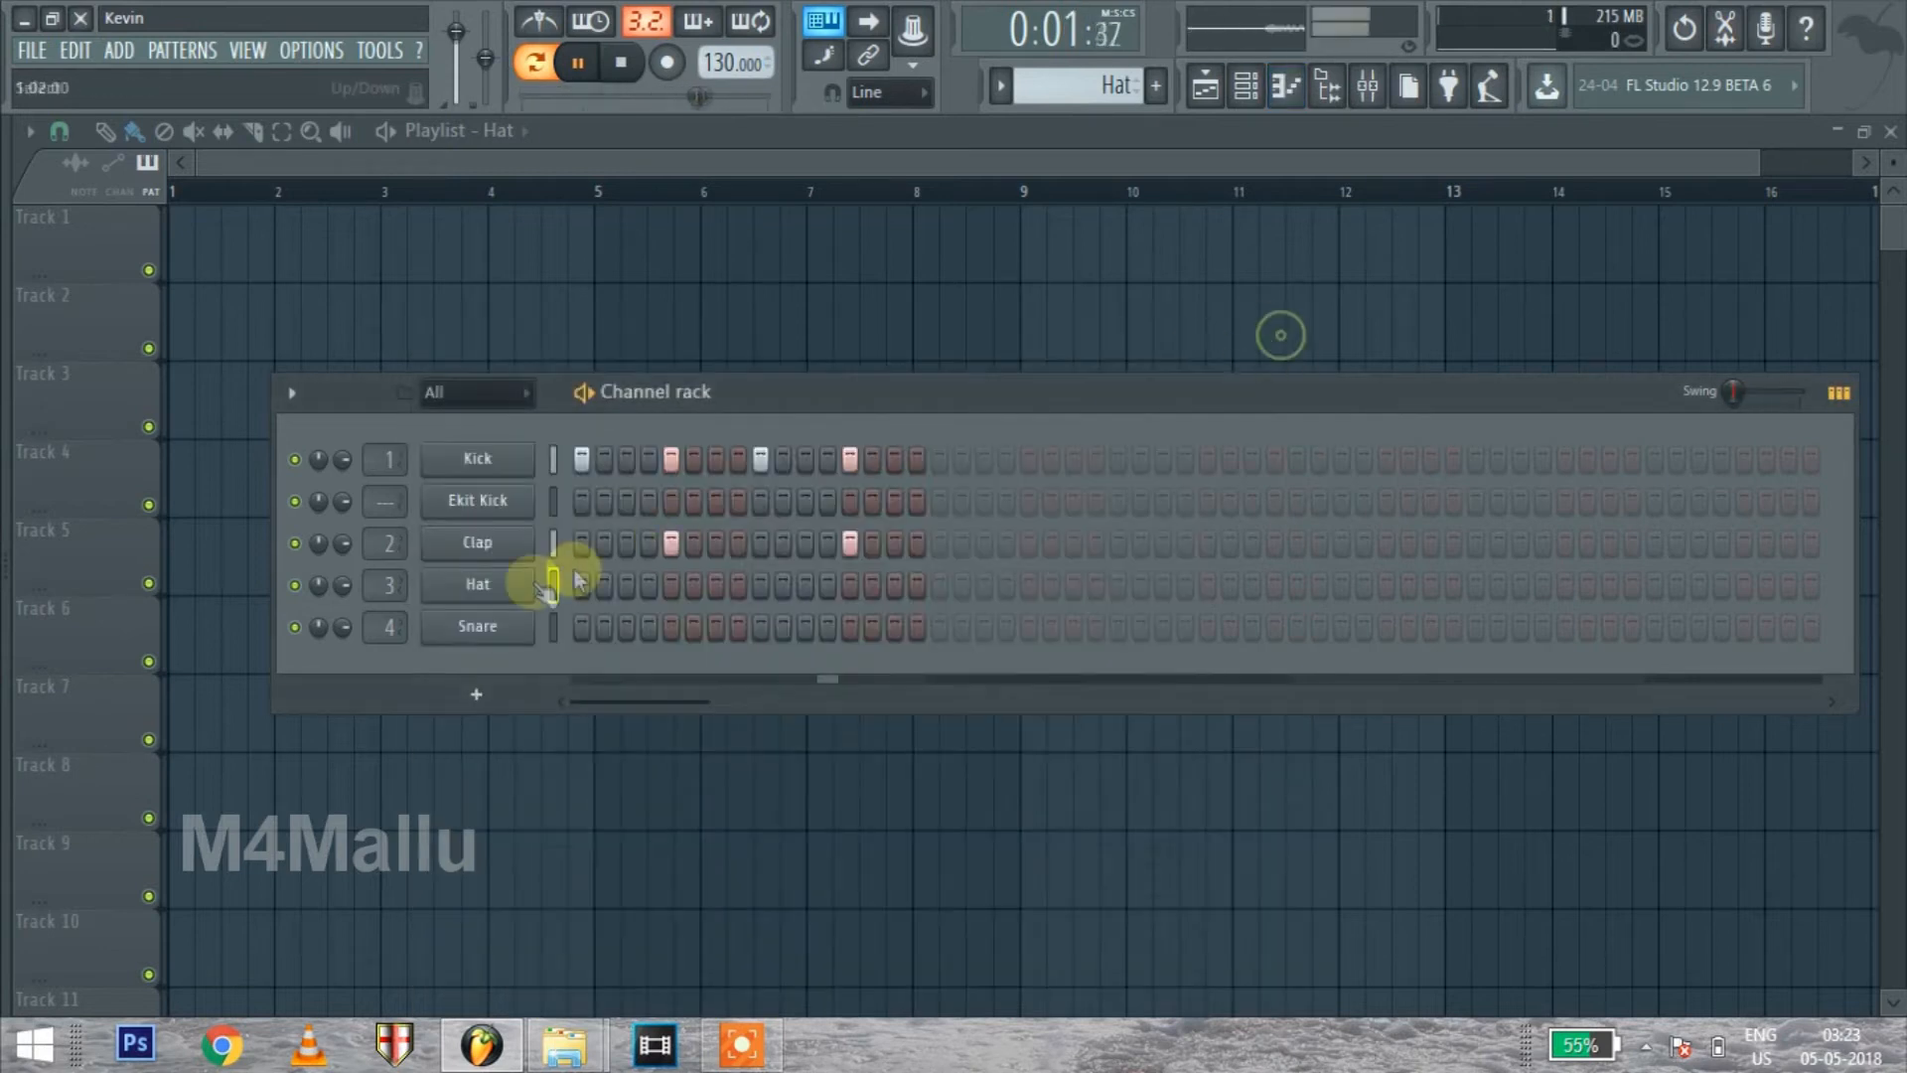
right_click(551, 582)
left_click(796, 693)
right_click(482, 587)
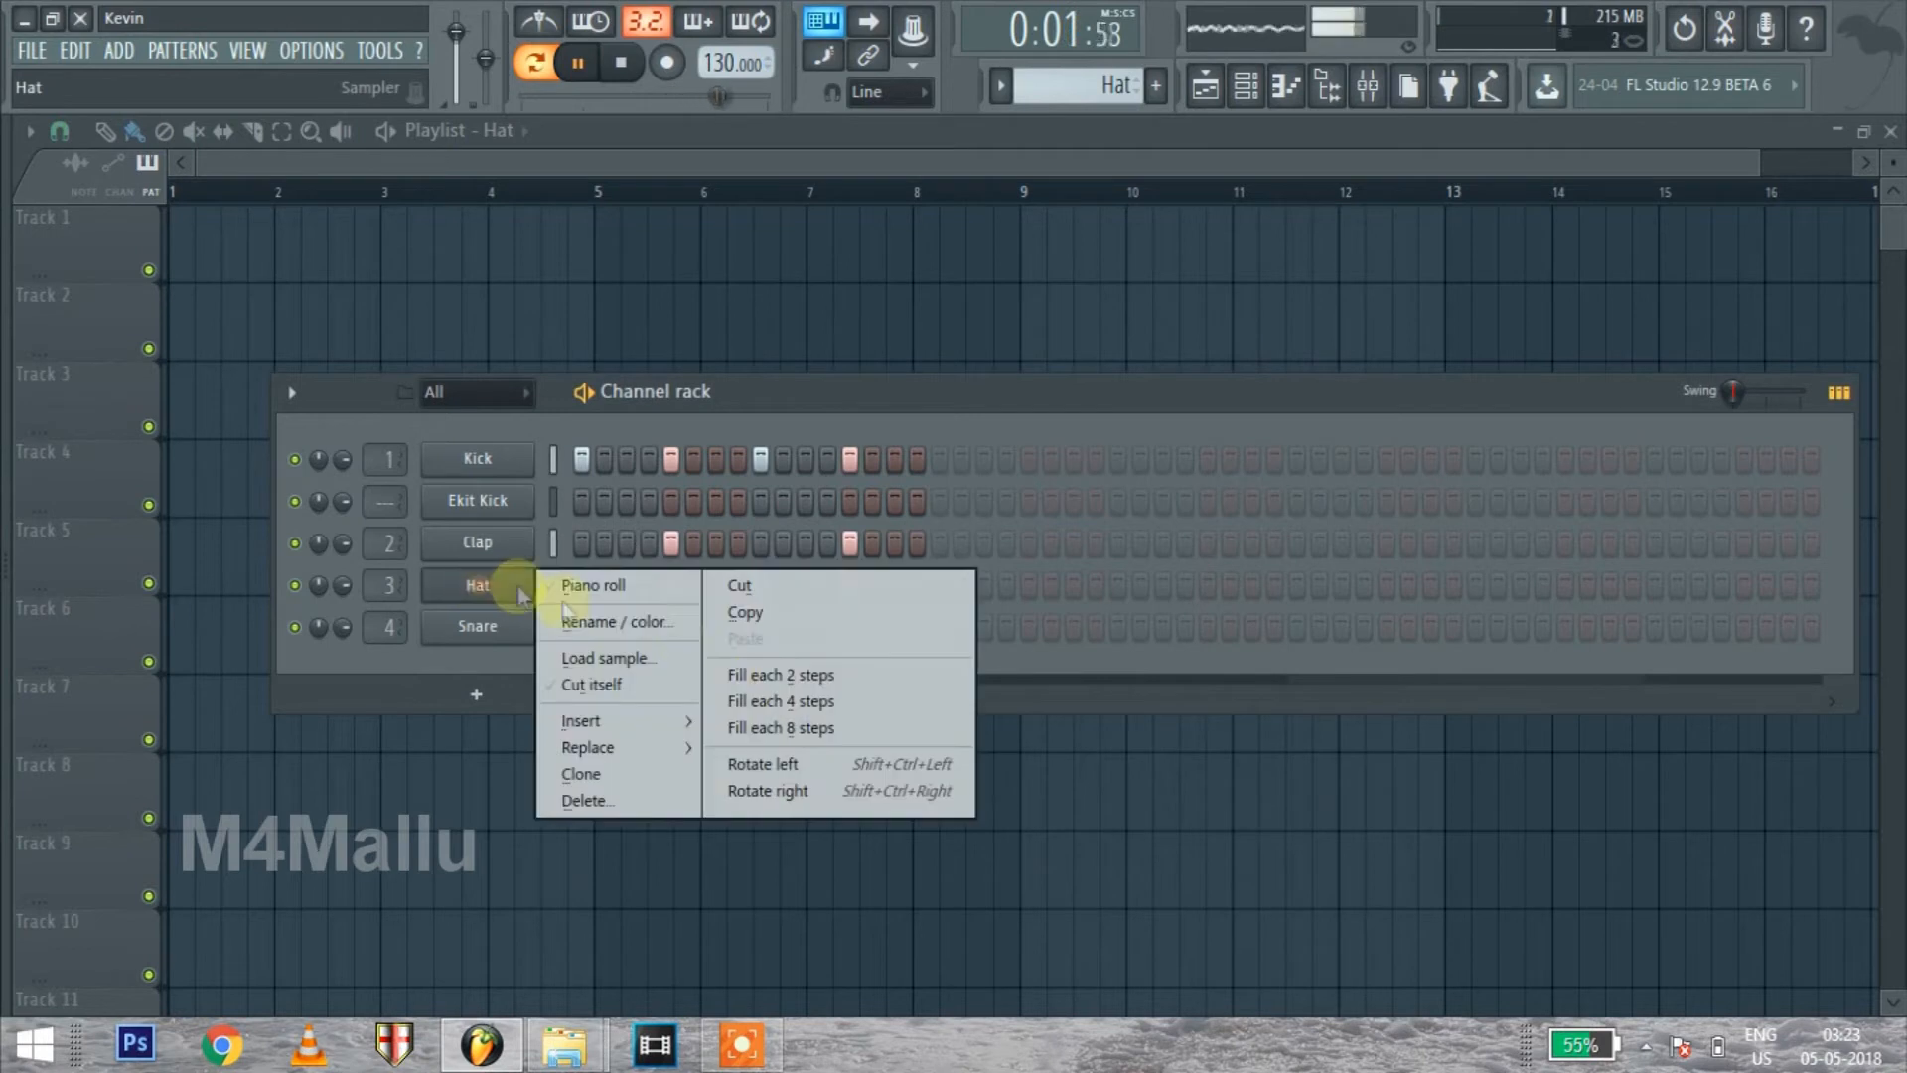
left_click(789, 672)
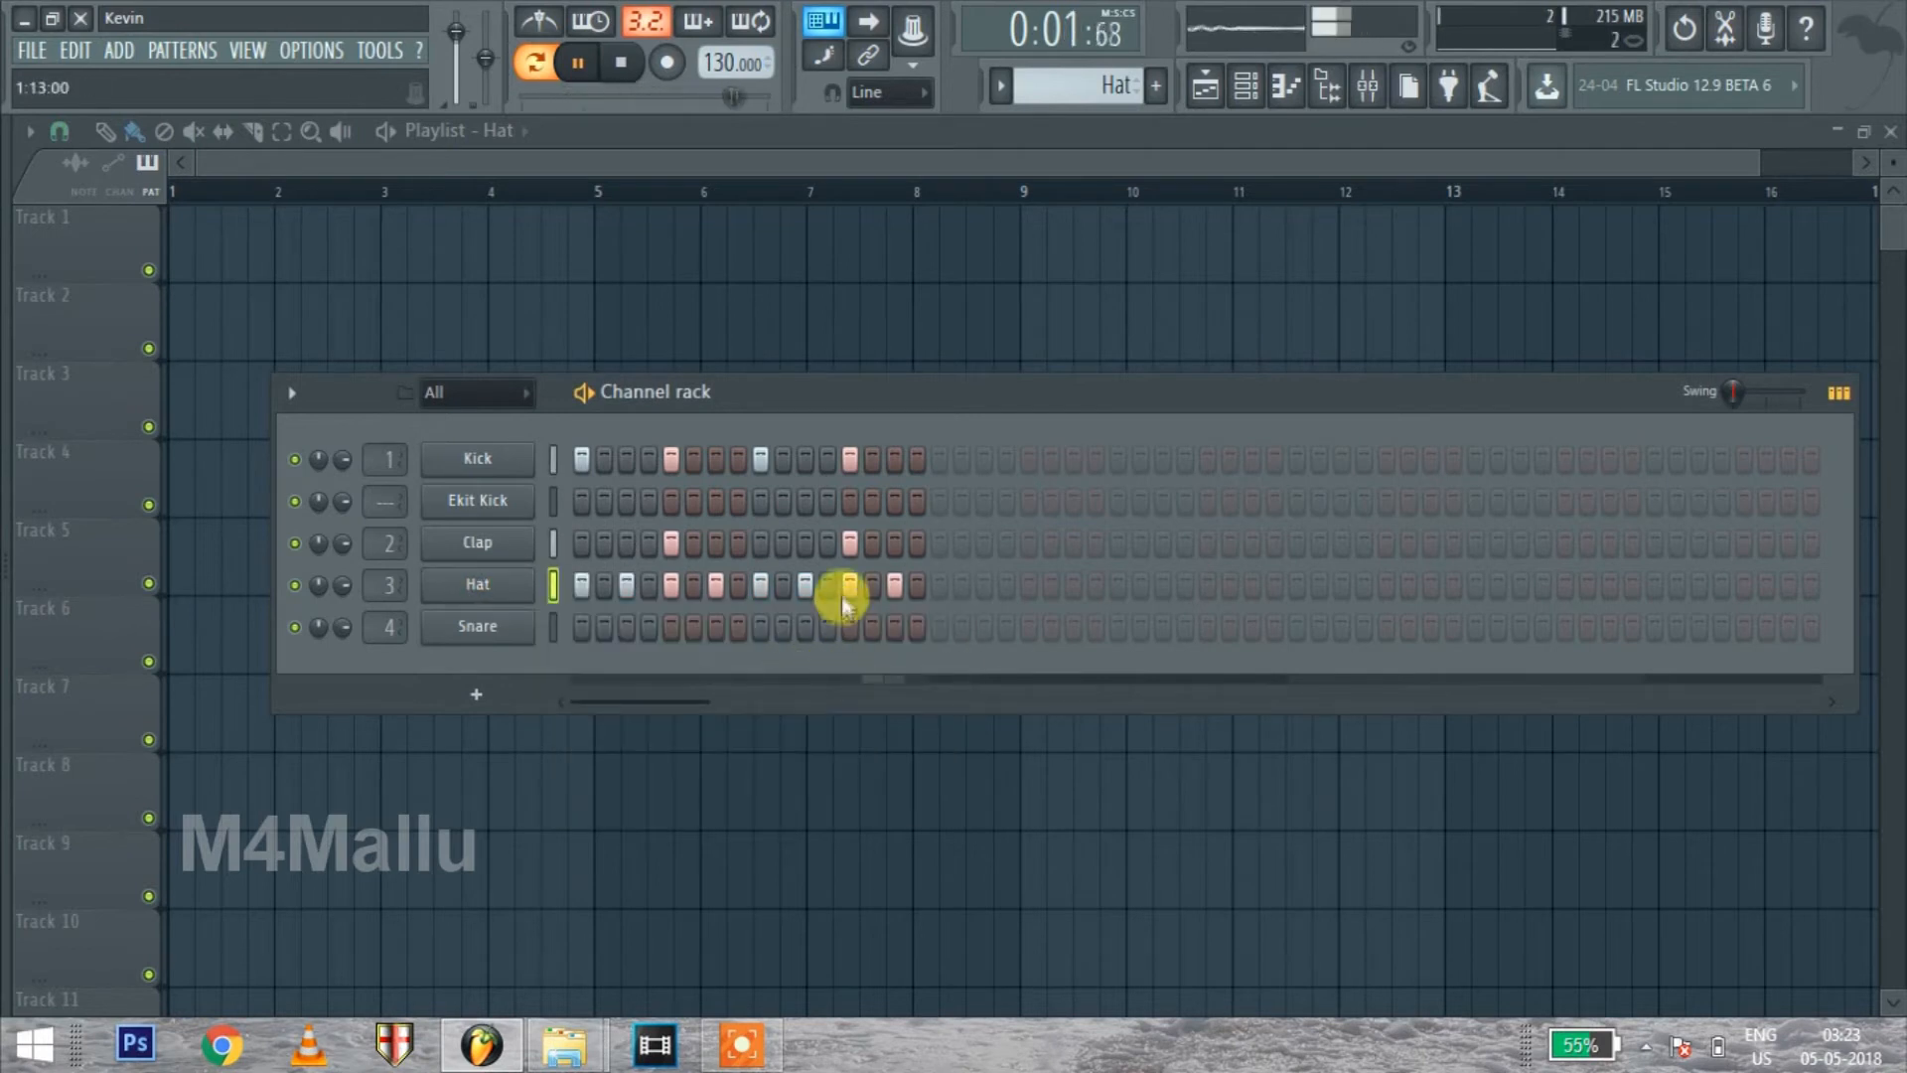
left_click(878, 581)
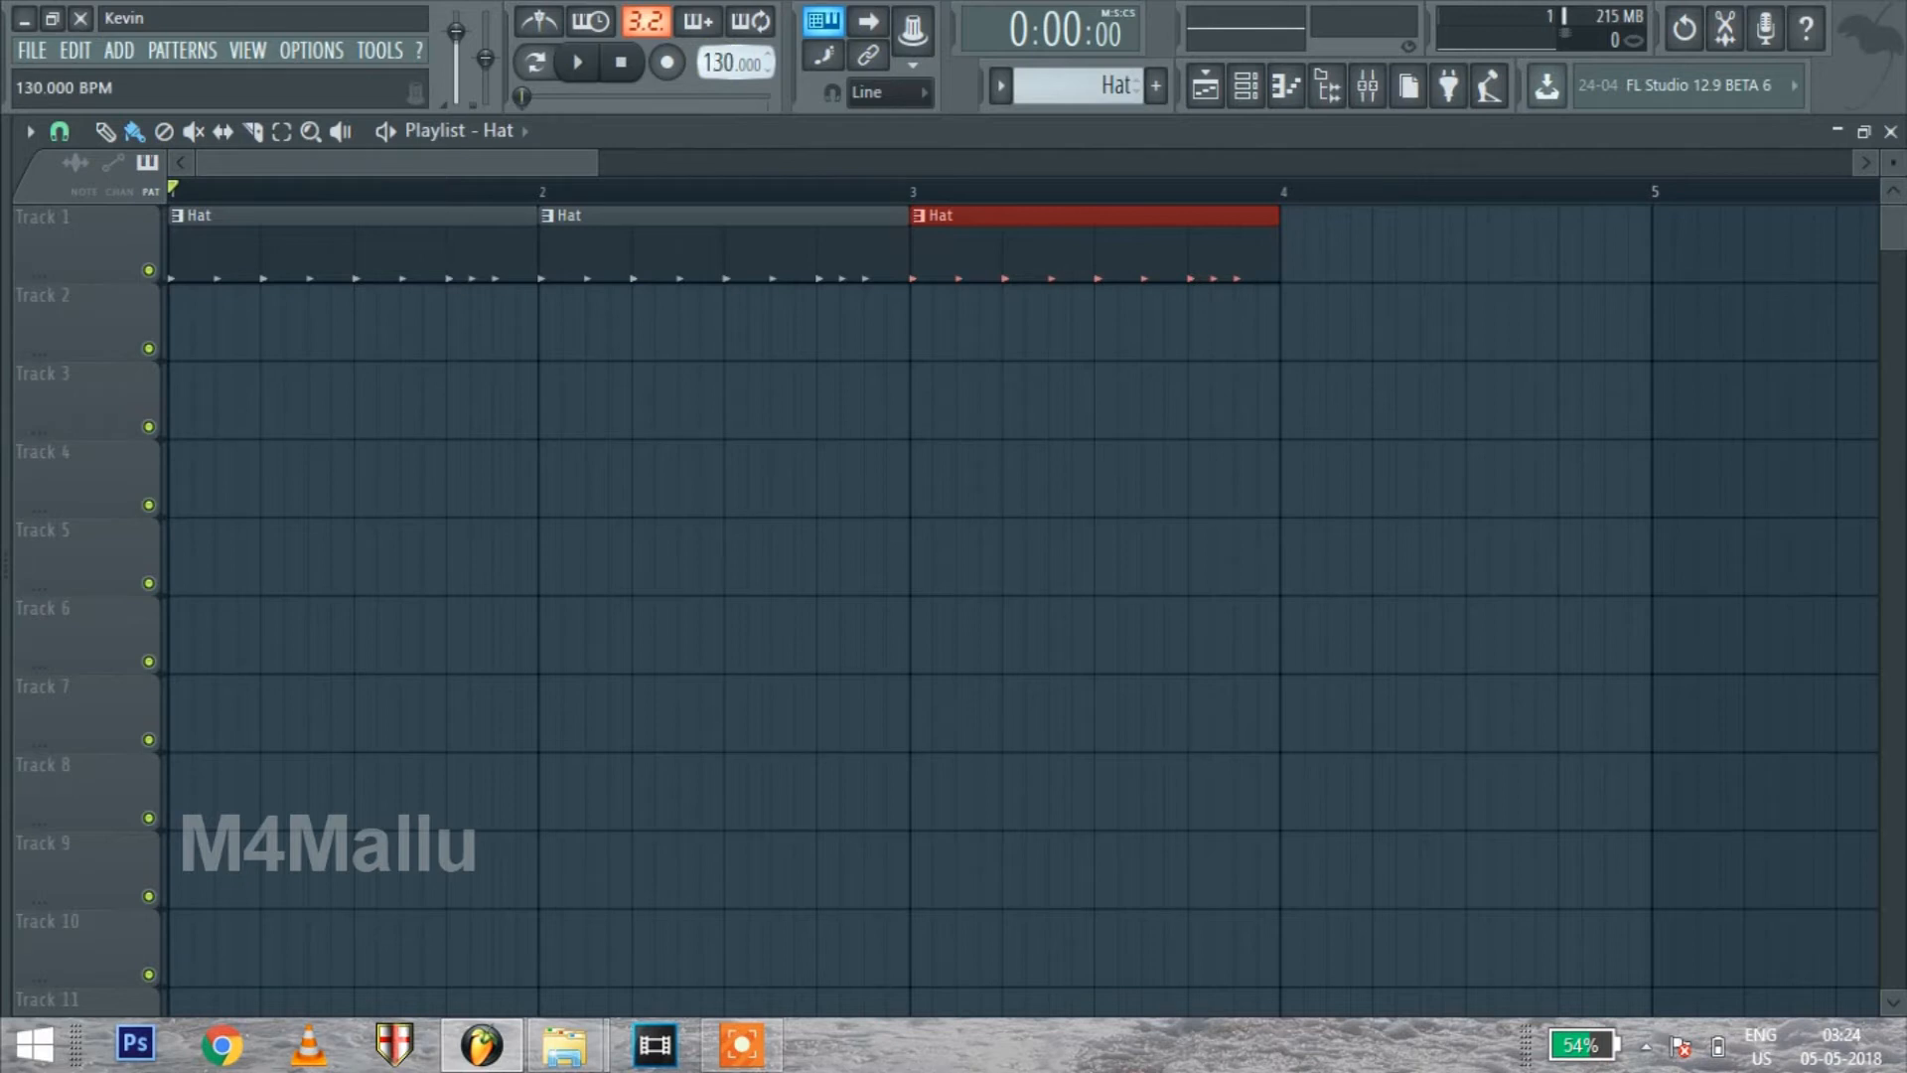
Set the tempo to 100 BPM while the three Hat clips play, stop playback, and show the channel rack
key("space")
left_click_drag(720, 61, 720, 121)
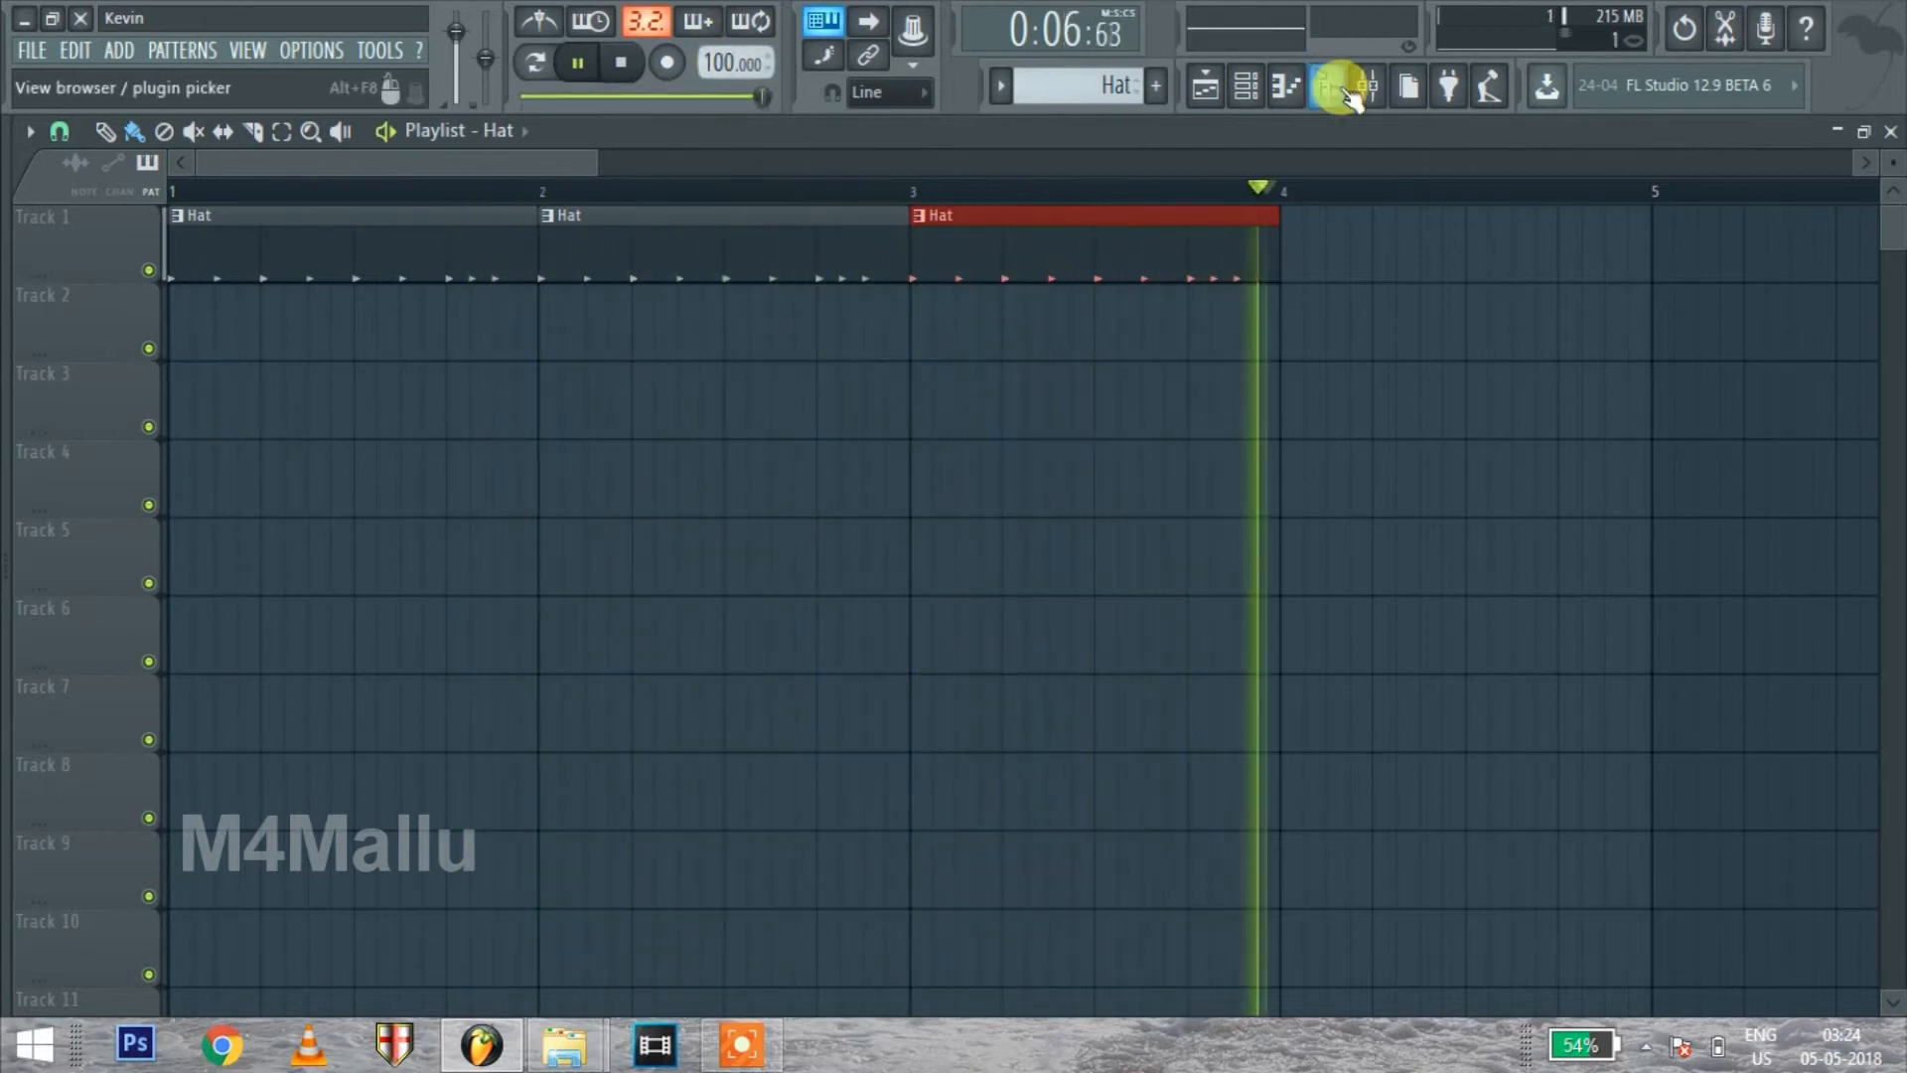
key("space")
left_click(1247, 88)
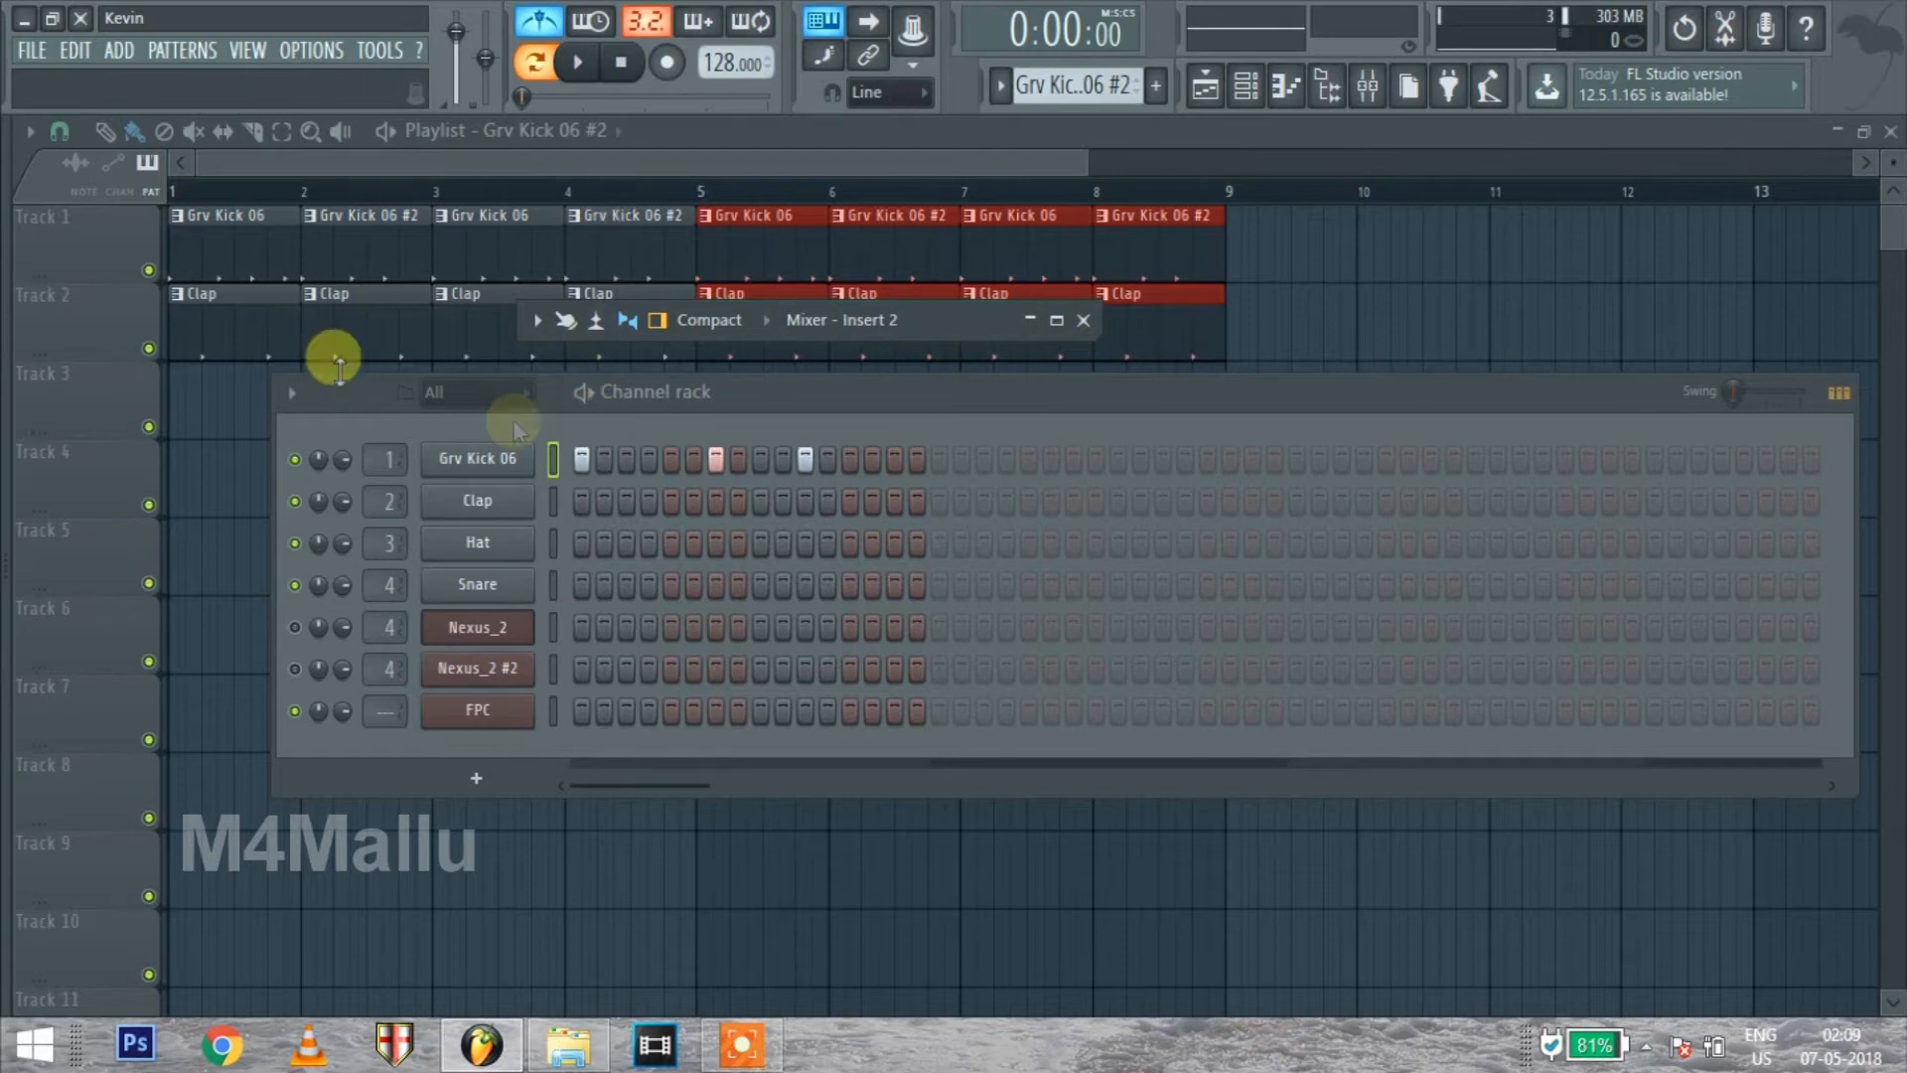
Play the Grv Kick 06 and Clap arrangement from bar 1 in song mode
left_click(191, 189)
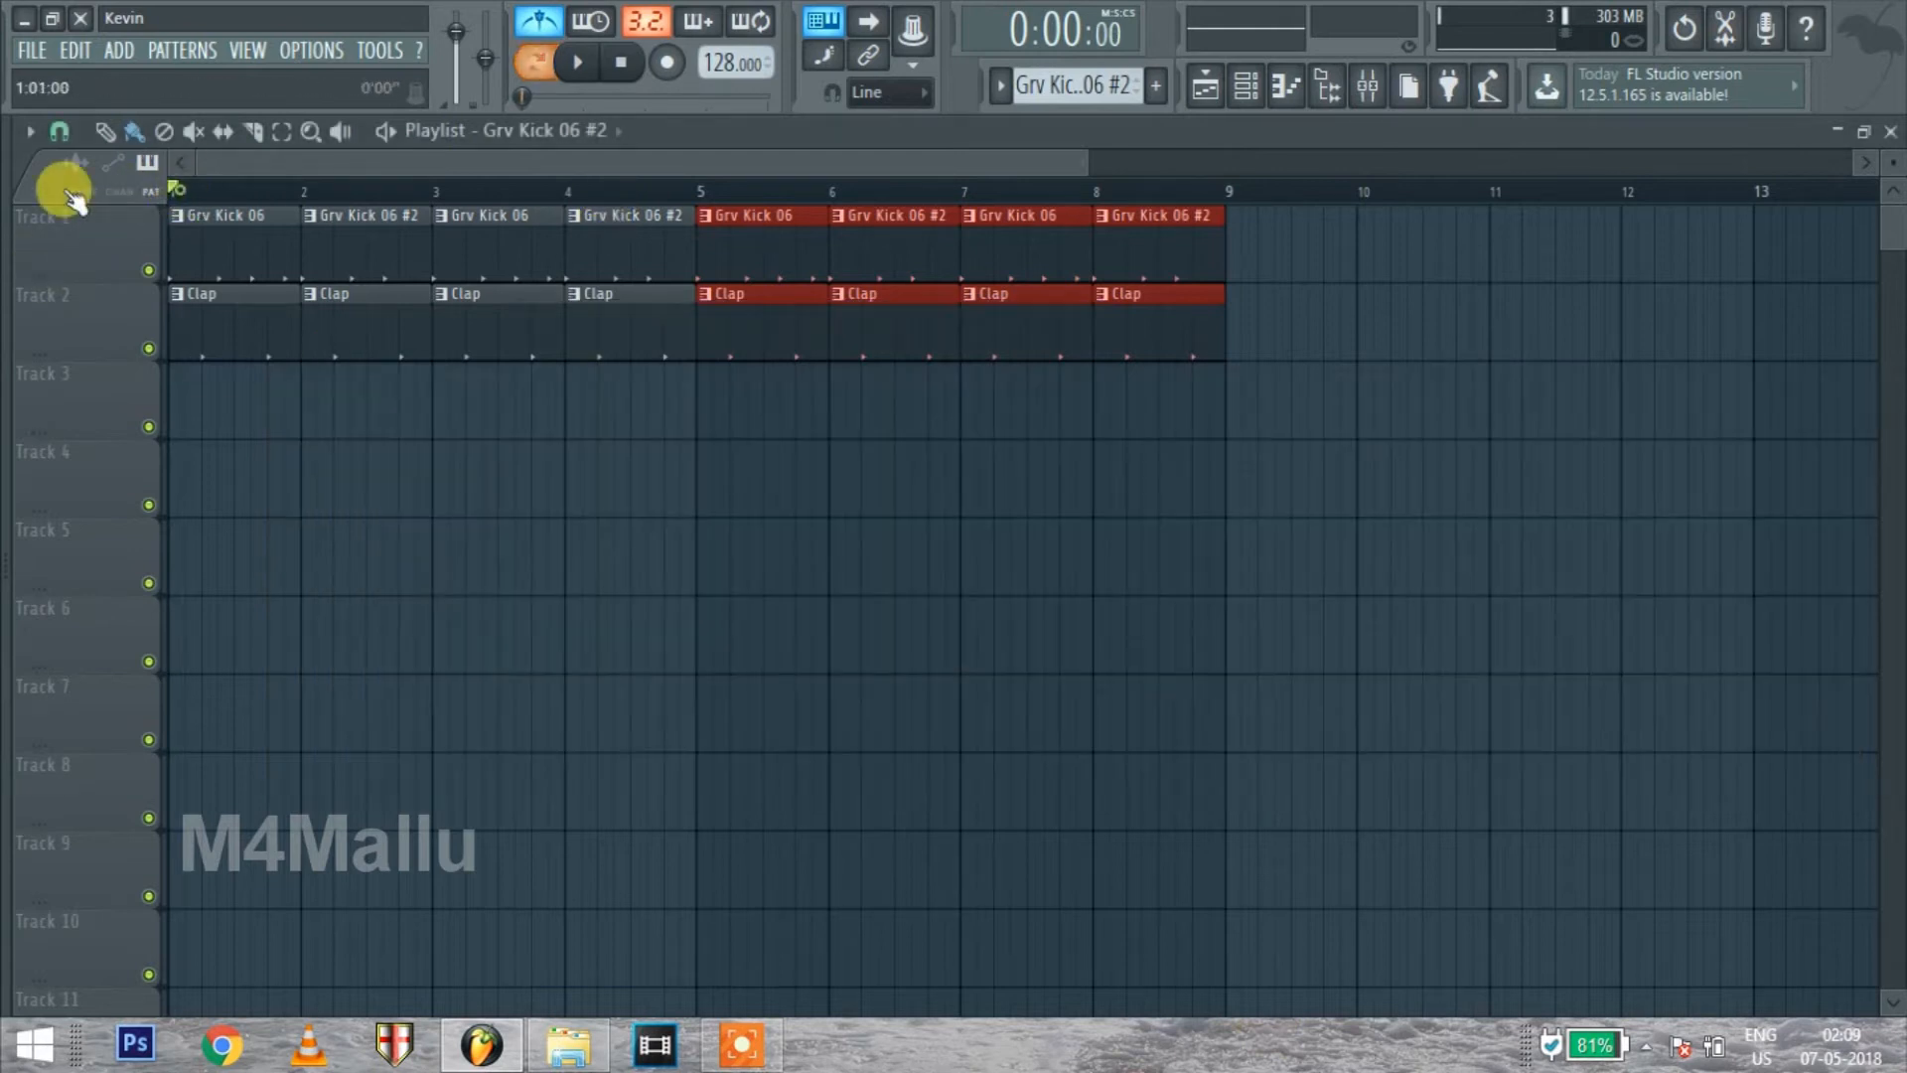
key("space")
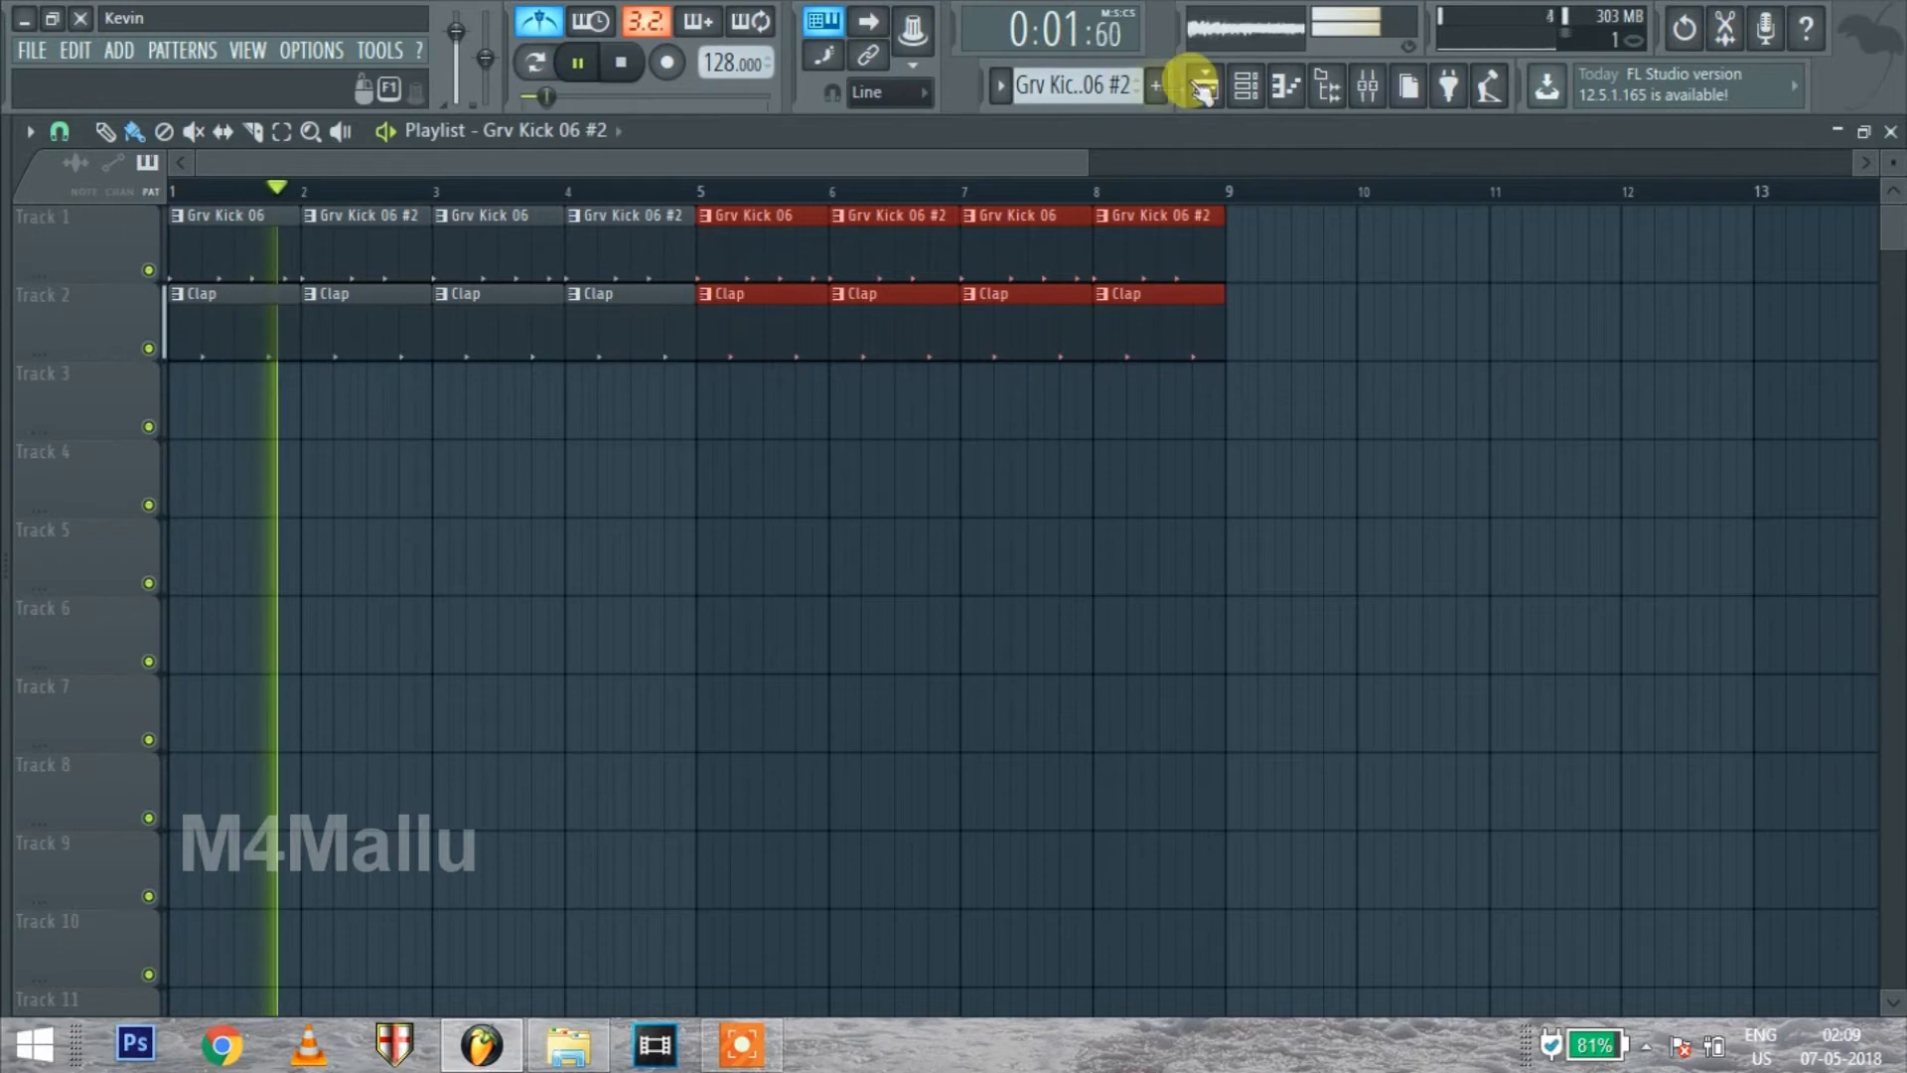
Show the channel rack over the arrangement, stop playback, and move the rack clear of the playlist clips
left_click(1246, 85)
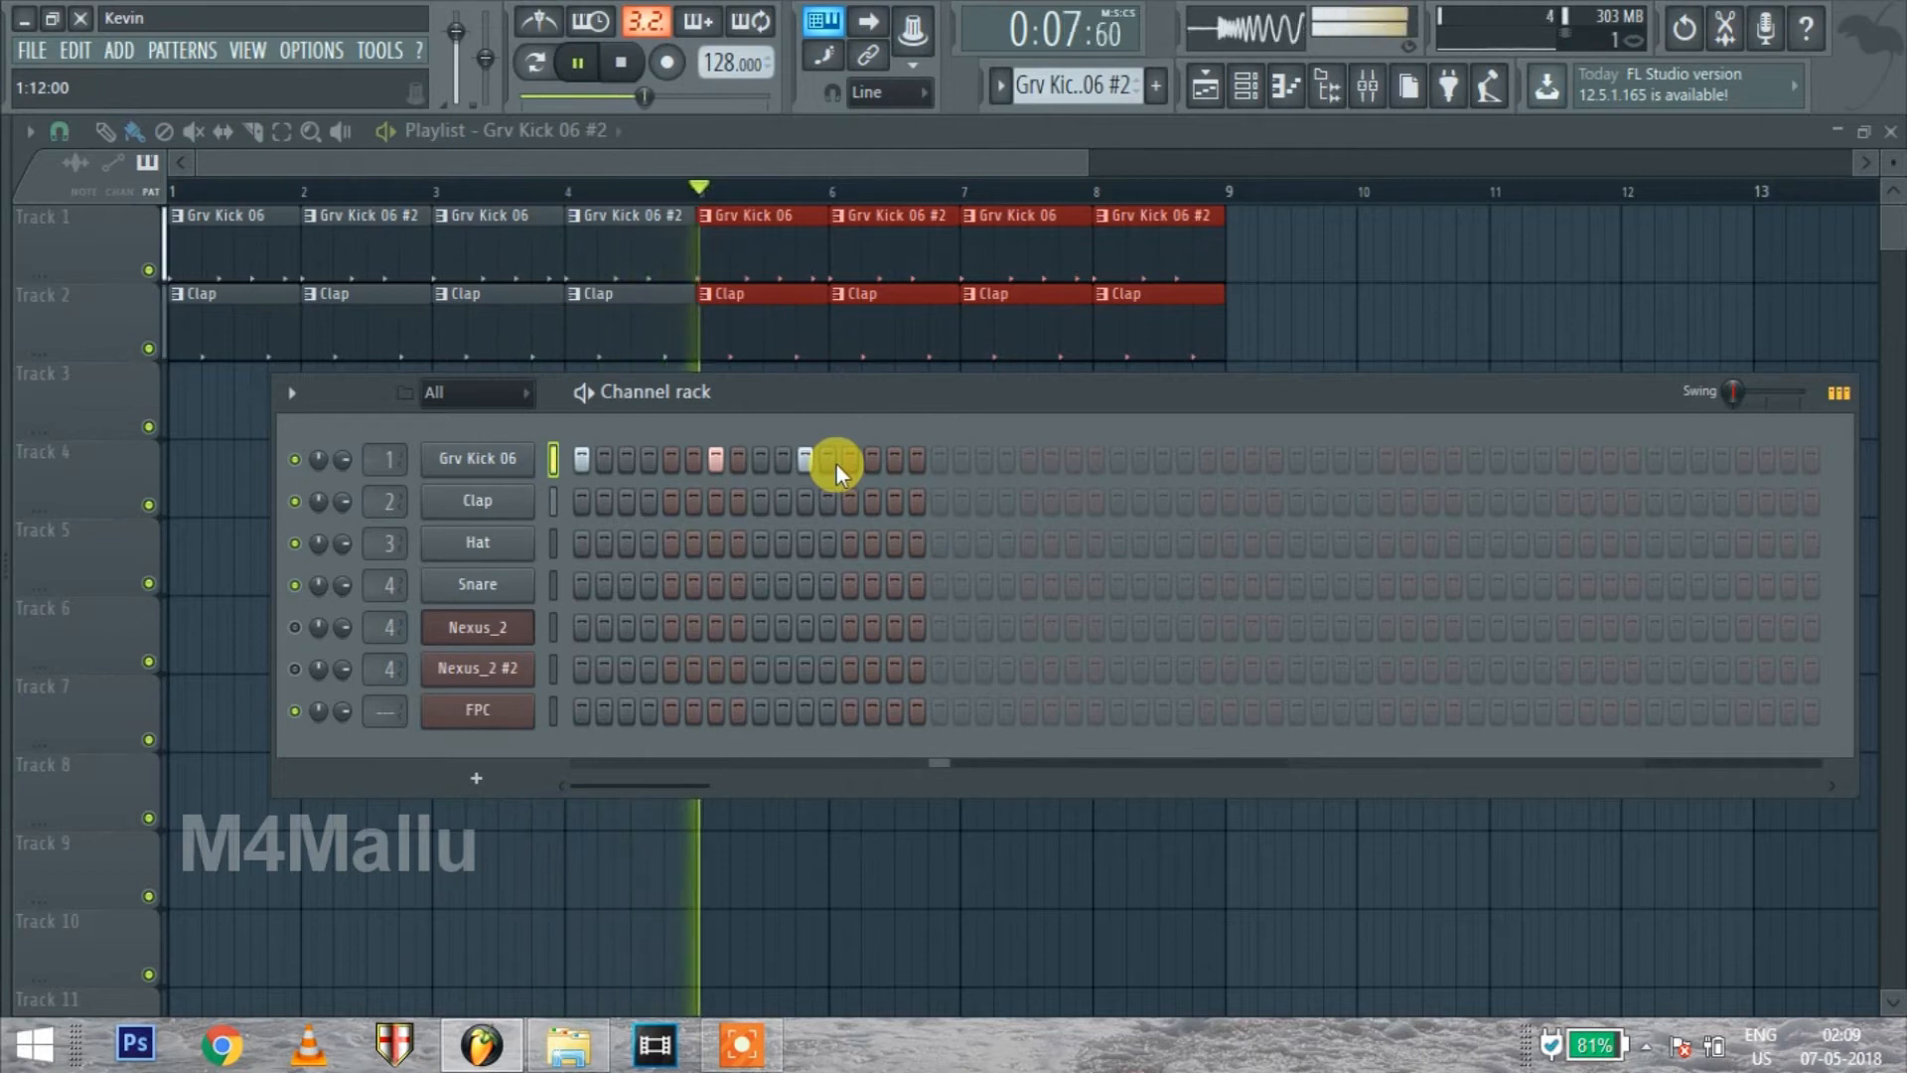
key("space")
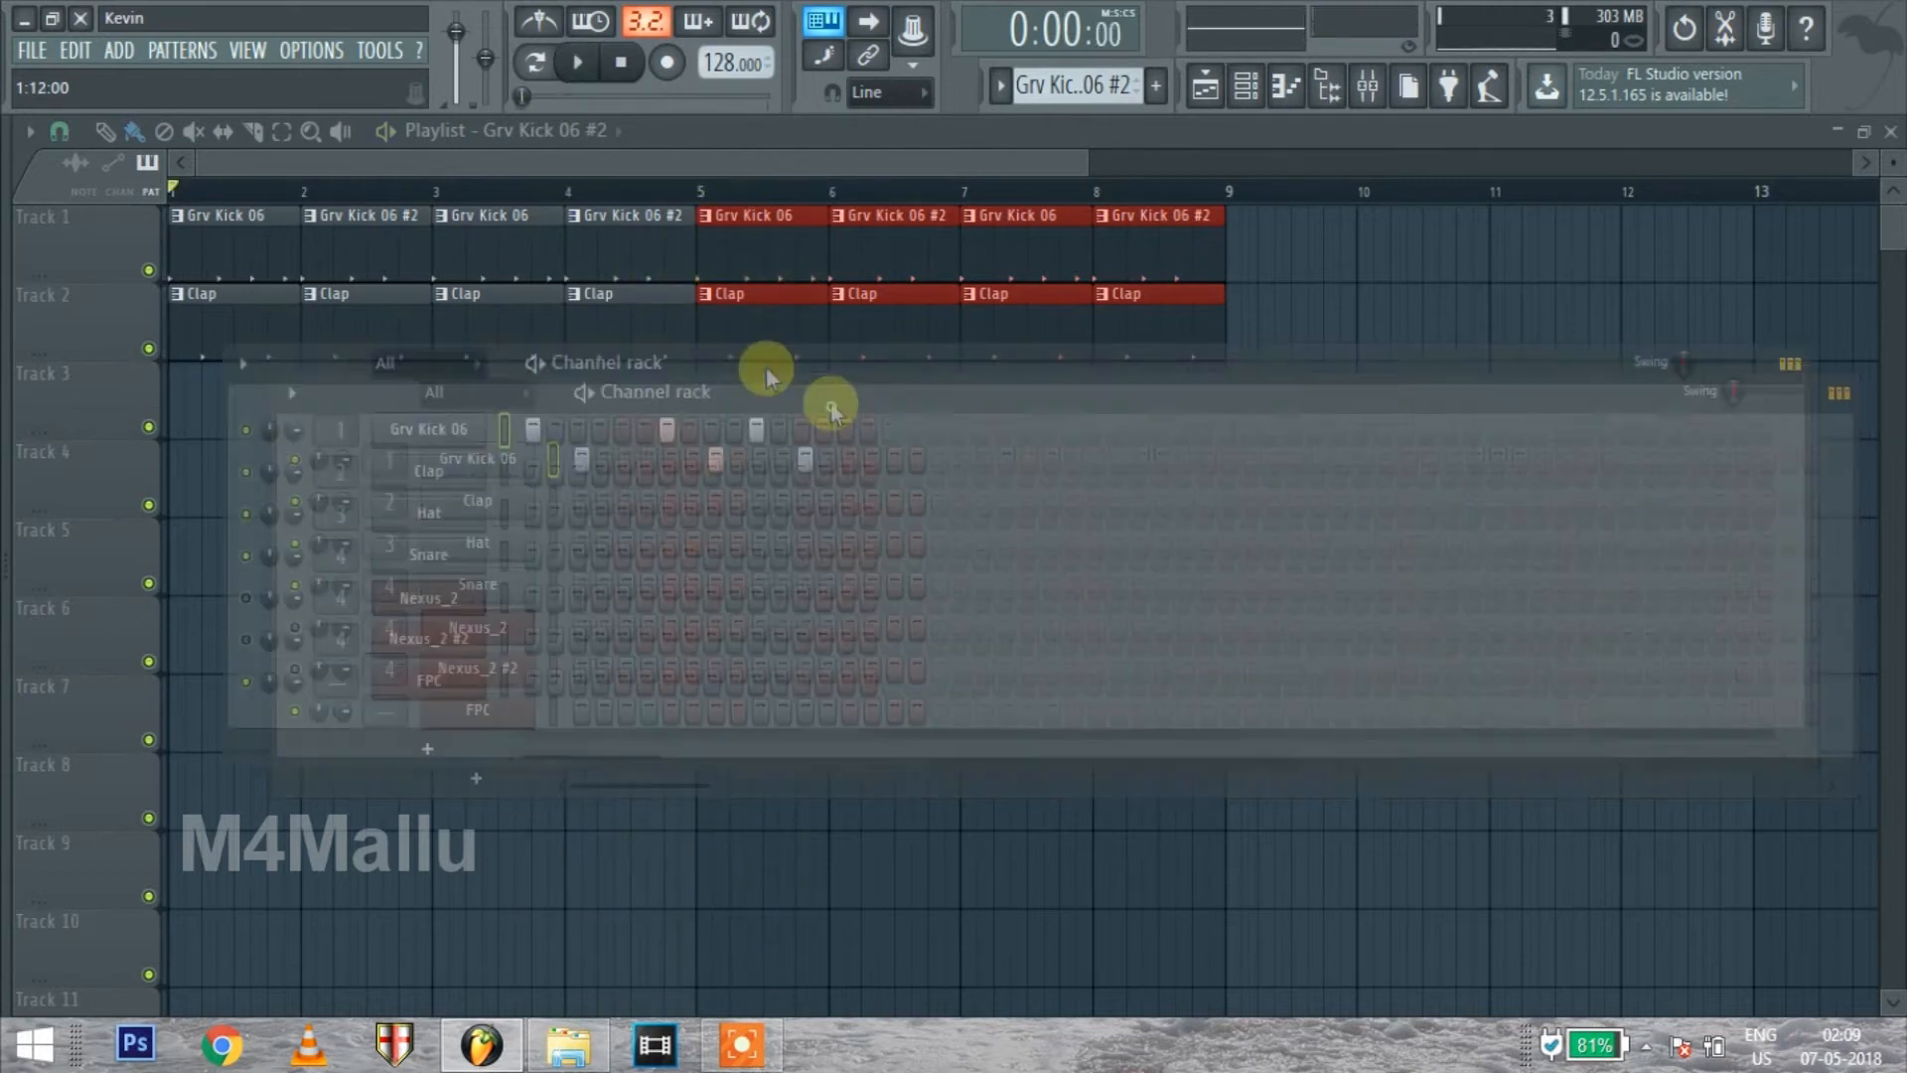
left_click_drag(830, 405, 730, 304)
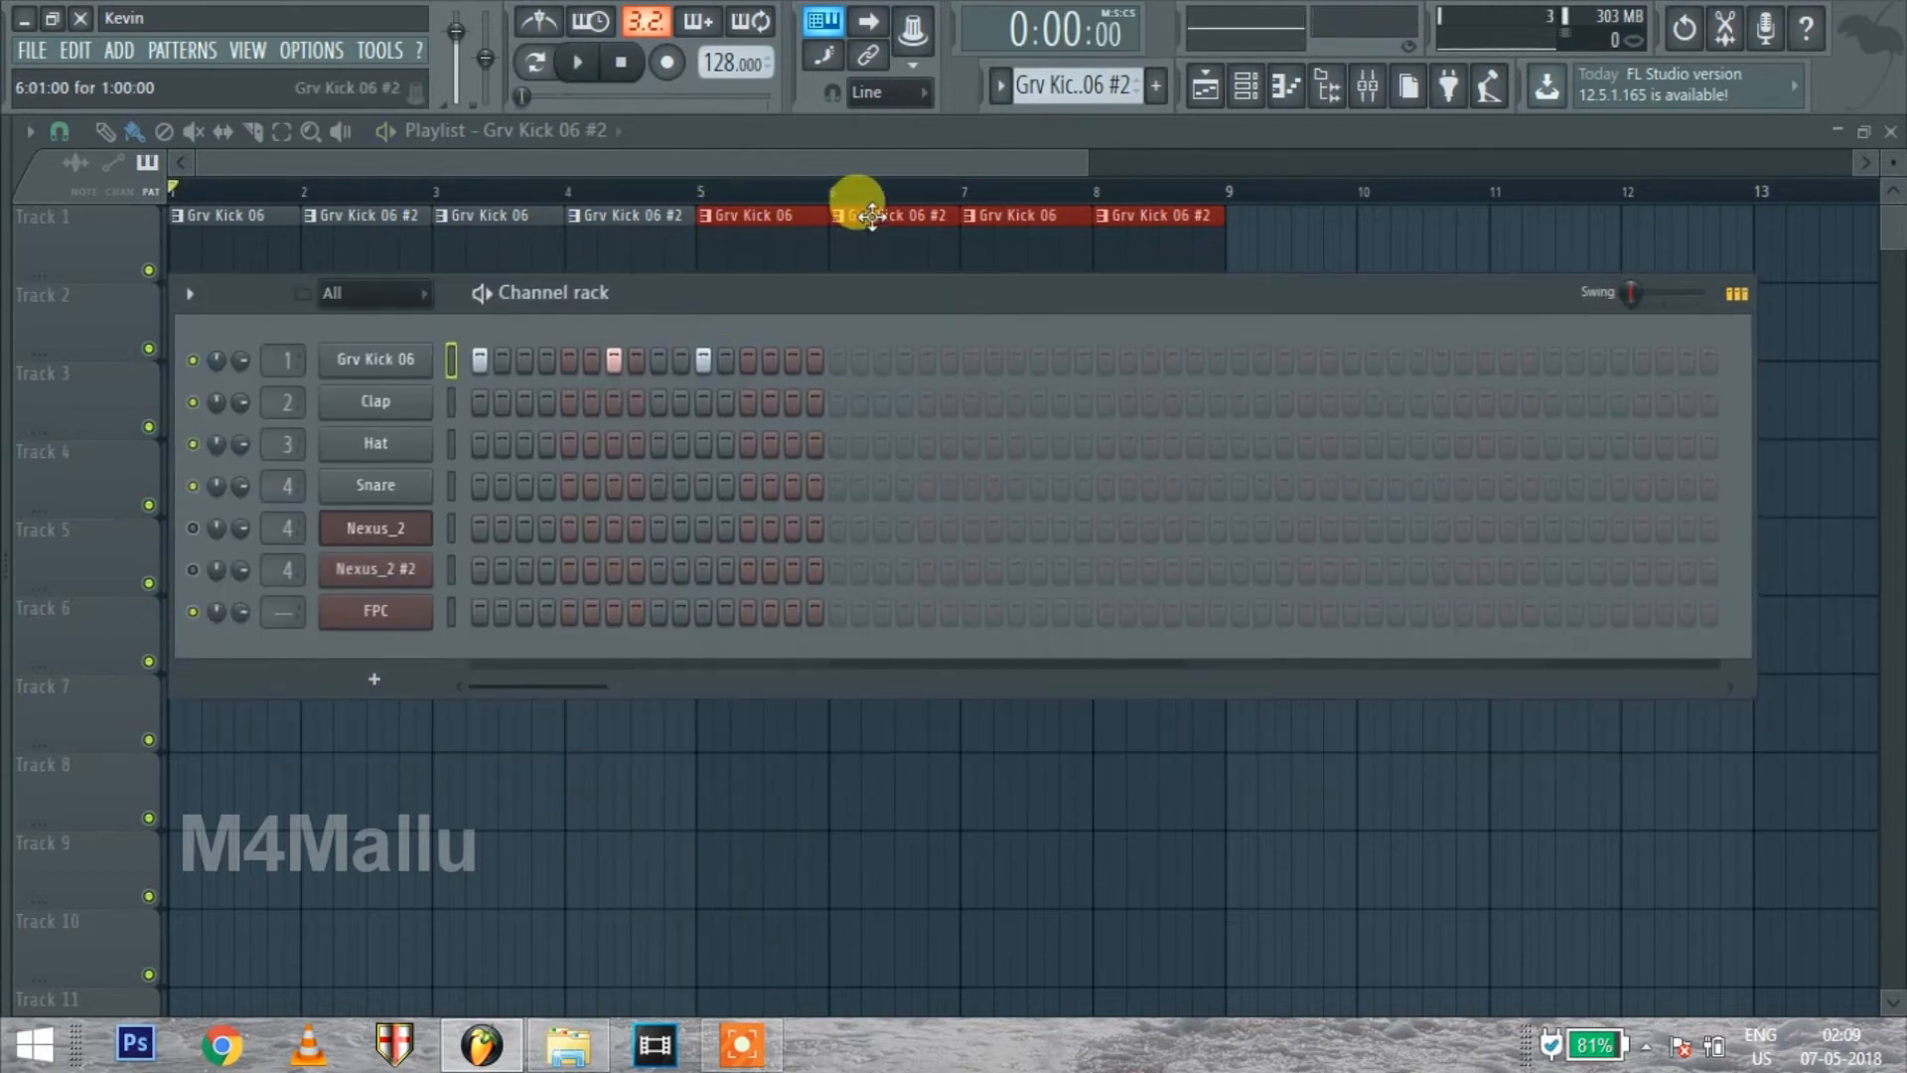
left_click(1247, 91)
left_click(1247, 92)
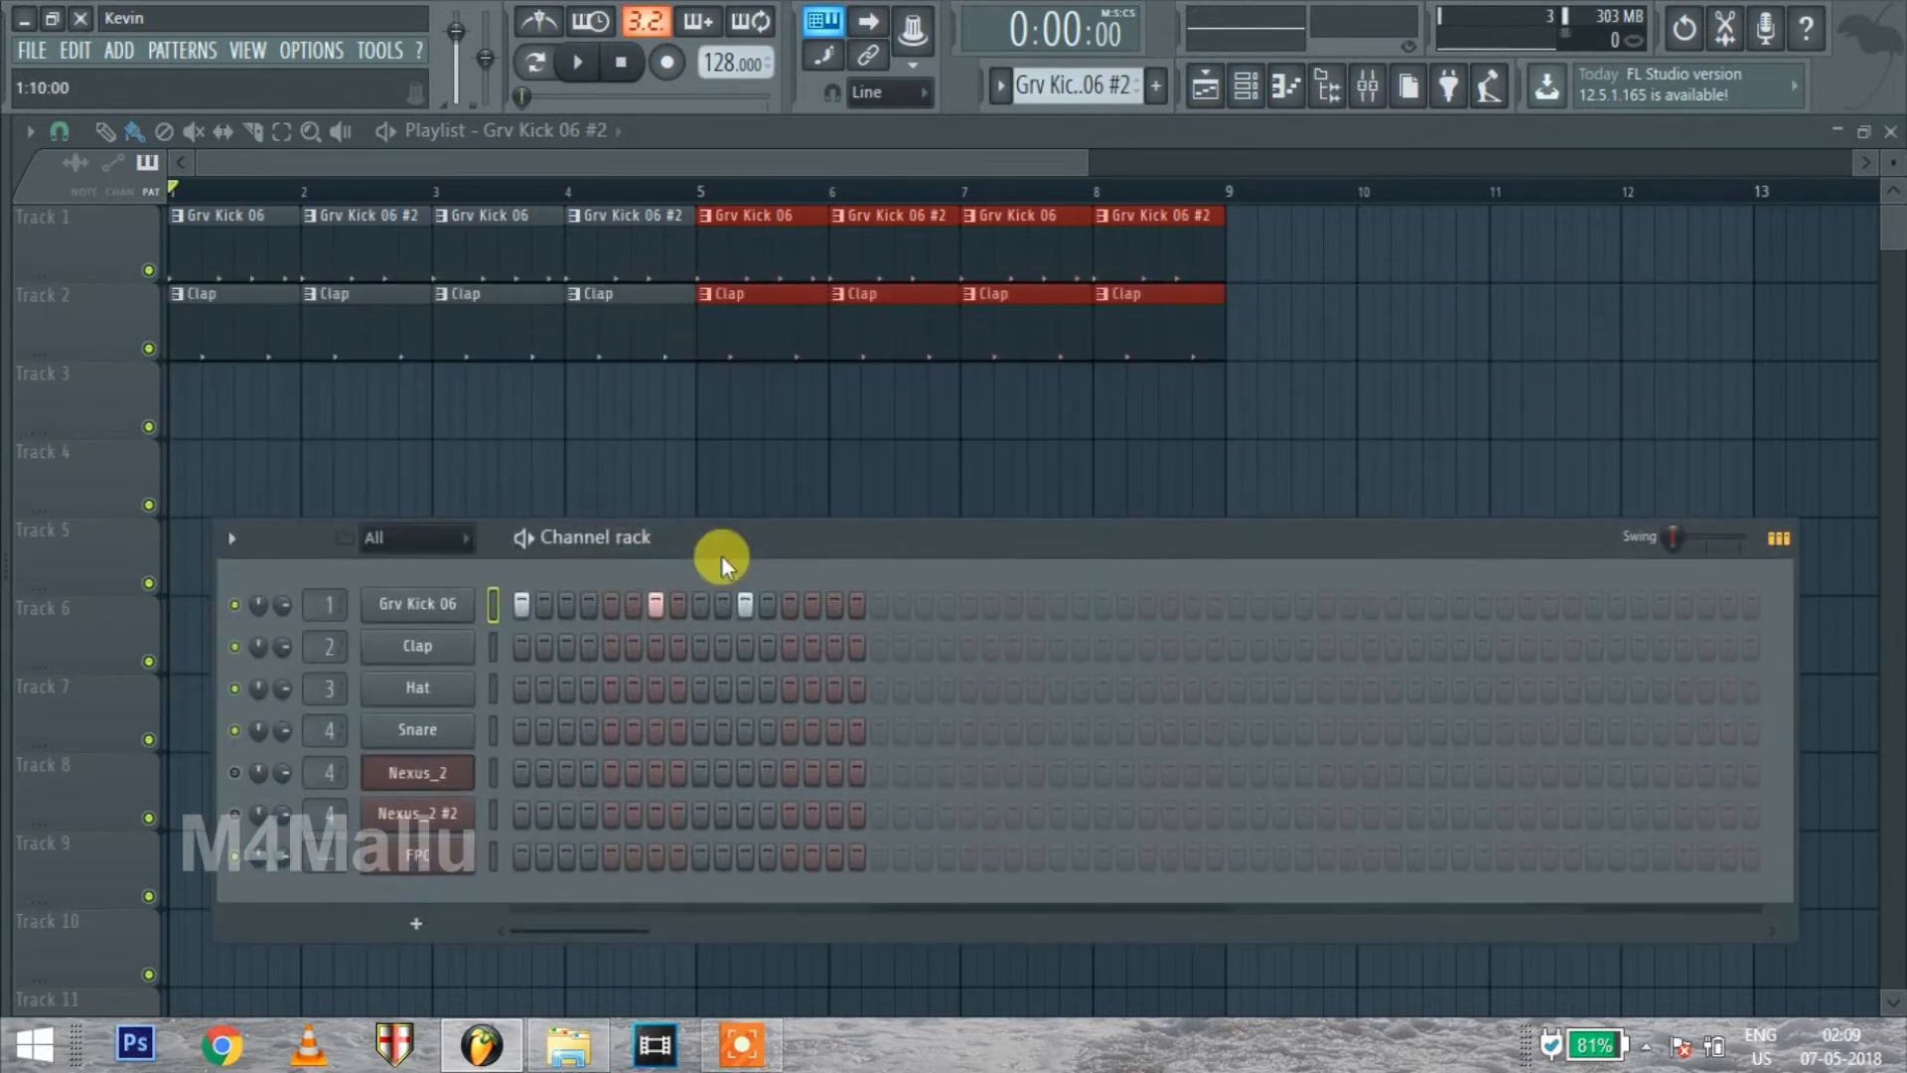
Audition several kick samples in the browser's Drums pack and collapse the Kicks folder
left_click(4, 500)
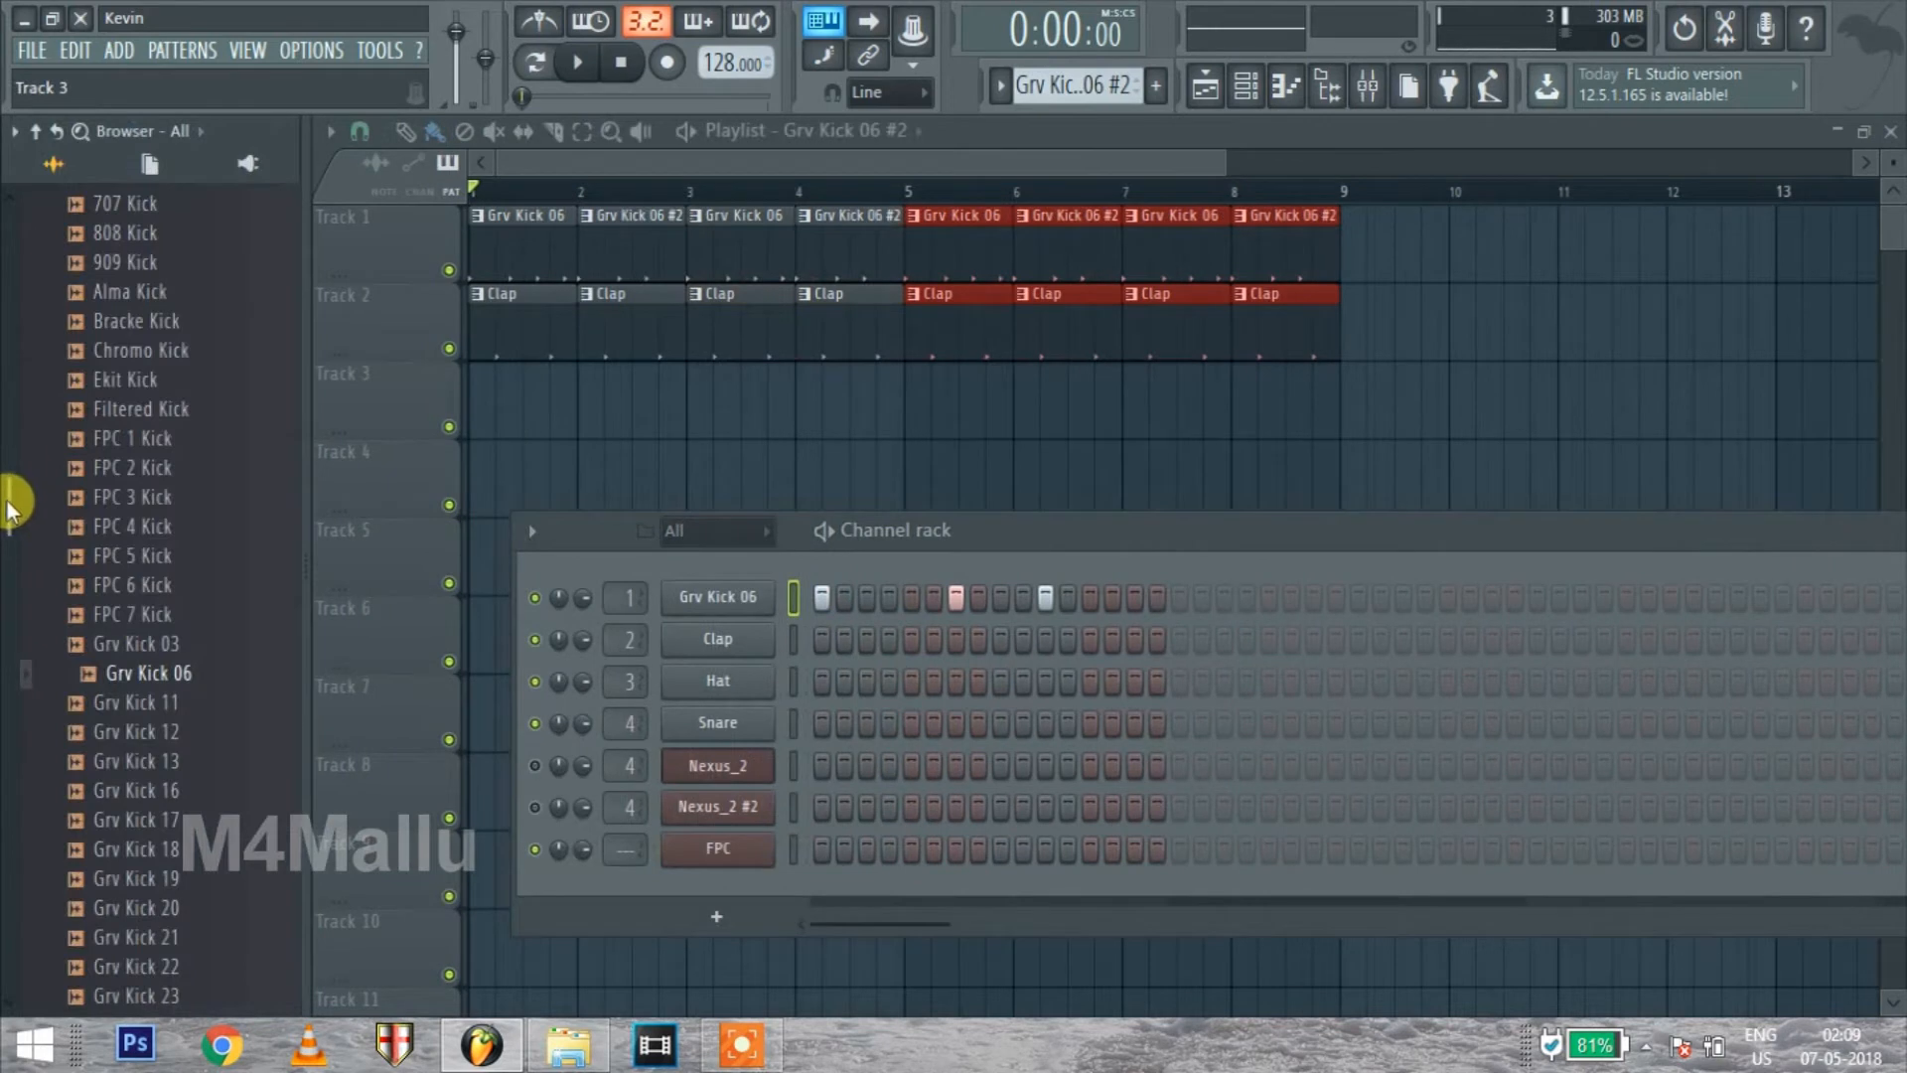
scroll(130, 468, "up", 7)
scroll(129, 466, "down", 5)
scroll(129, 467, "down", 2)
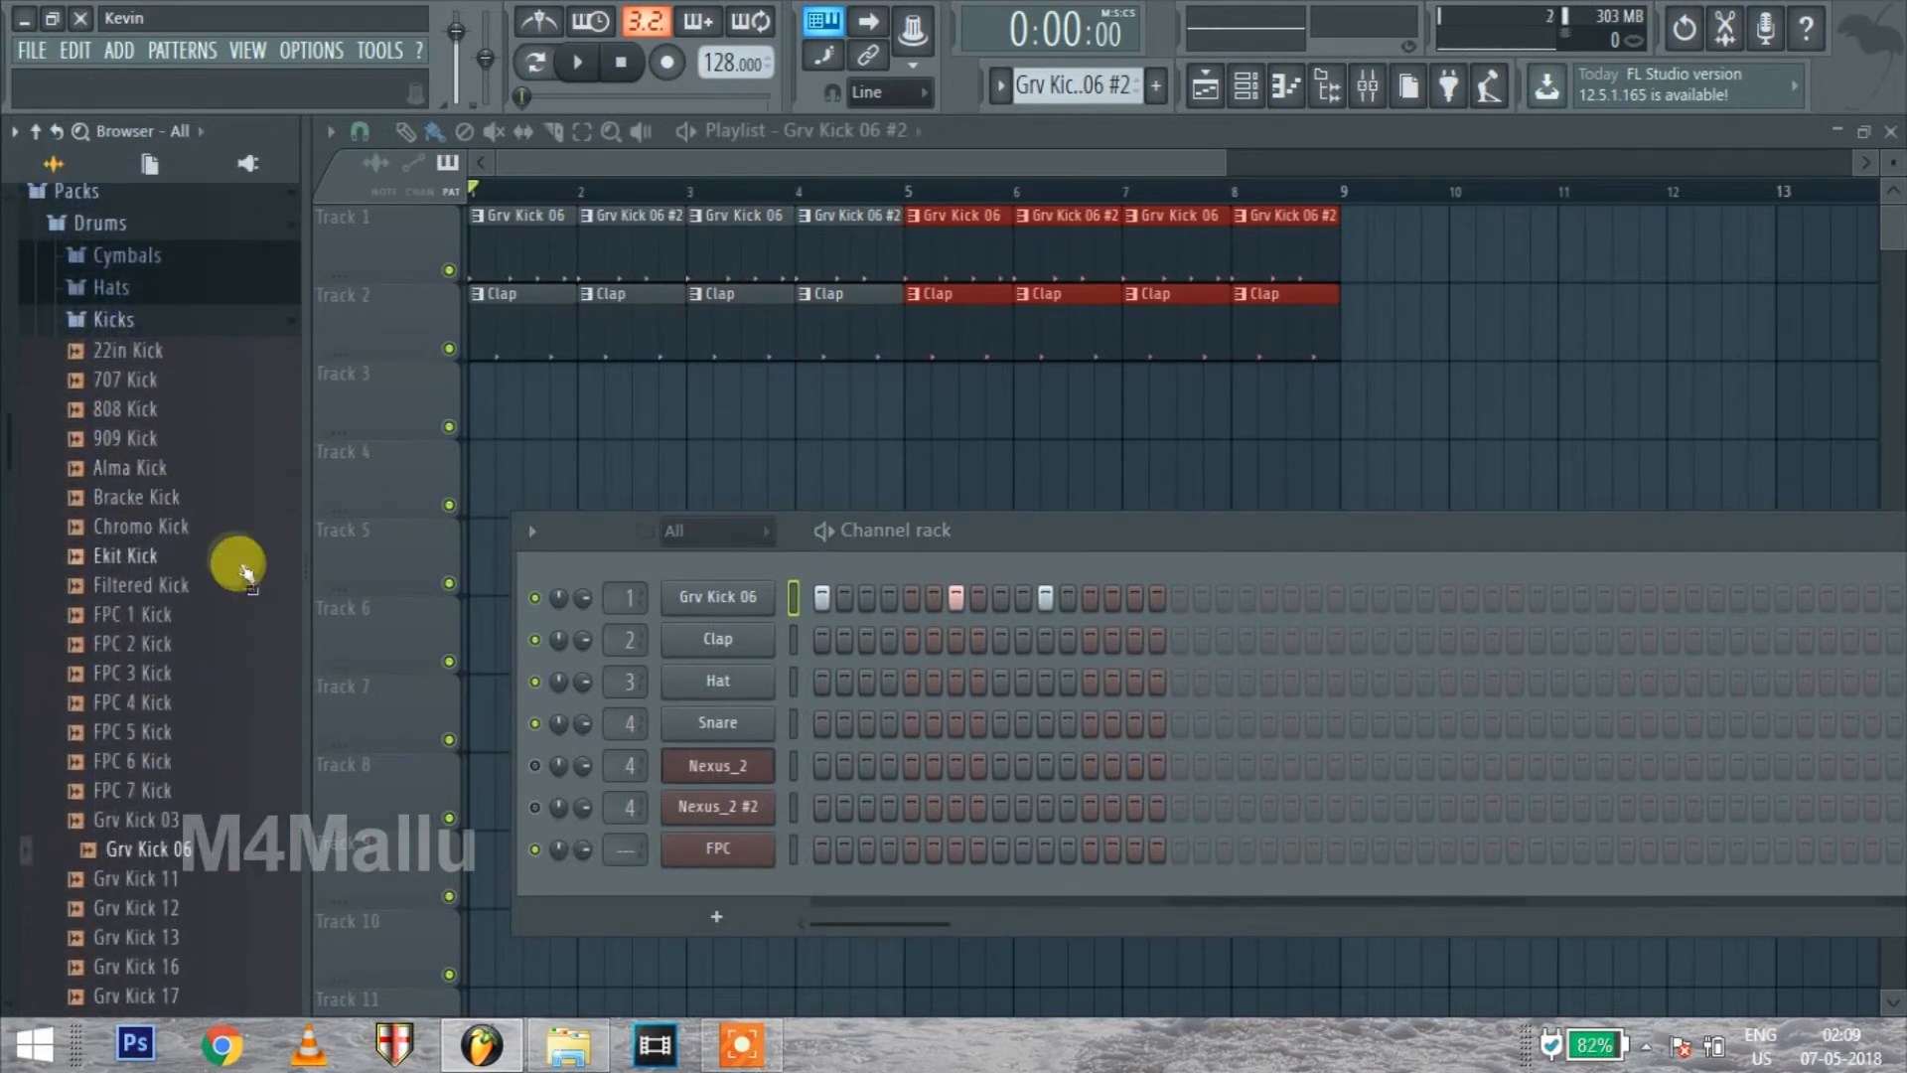
left_click(152, 502)
left_click(137, 644)
left_click(187, 763)
left_click(167, 323)
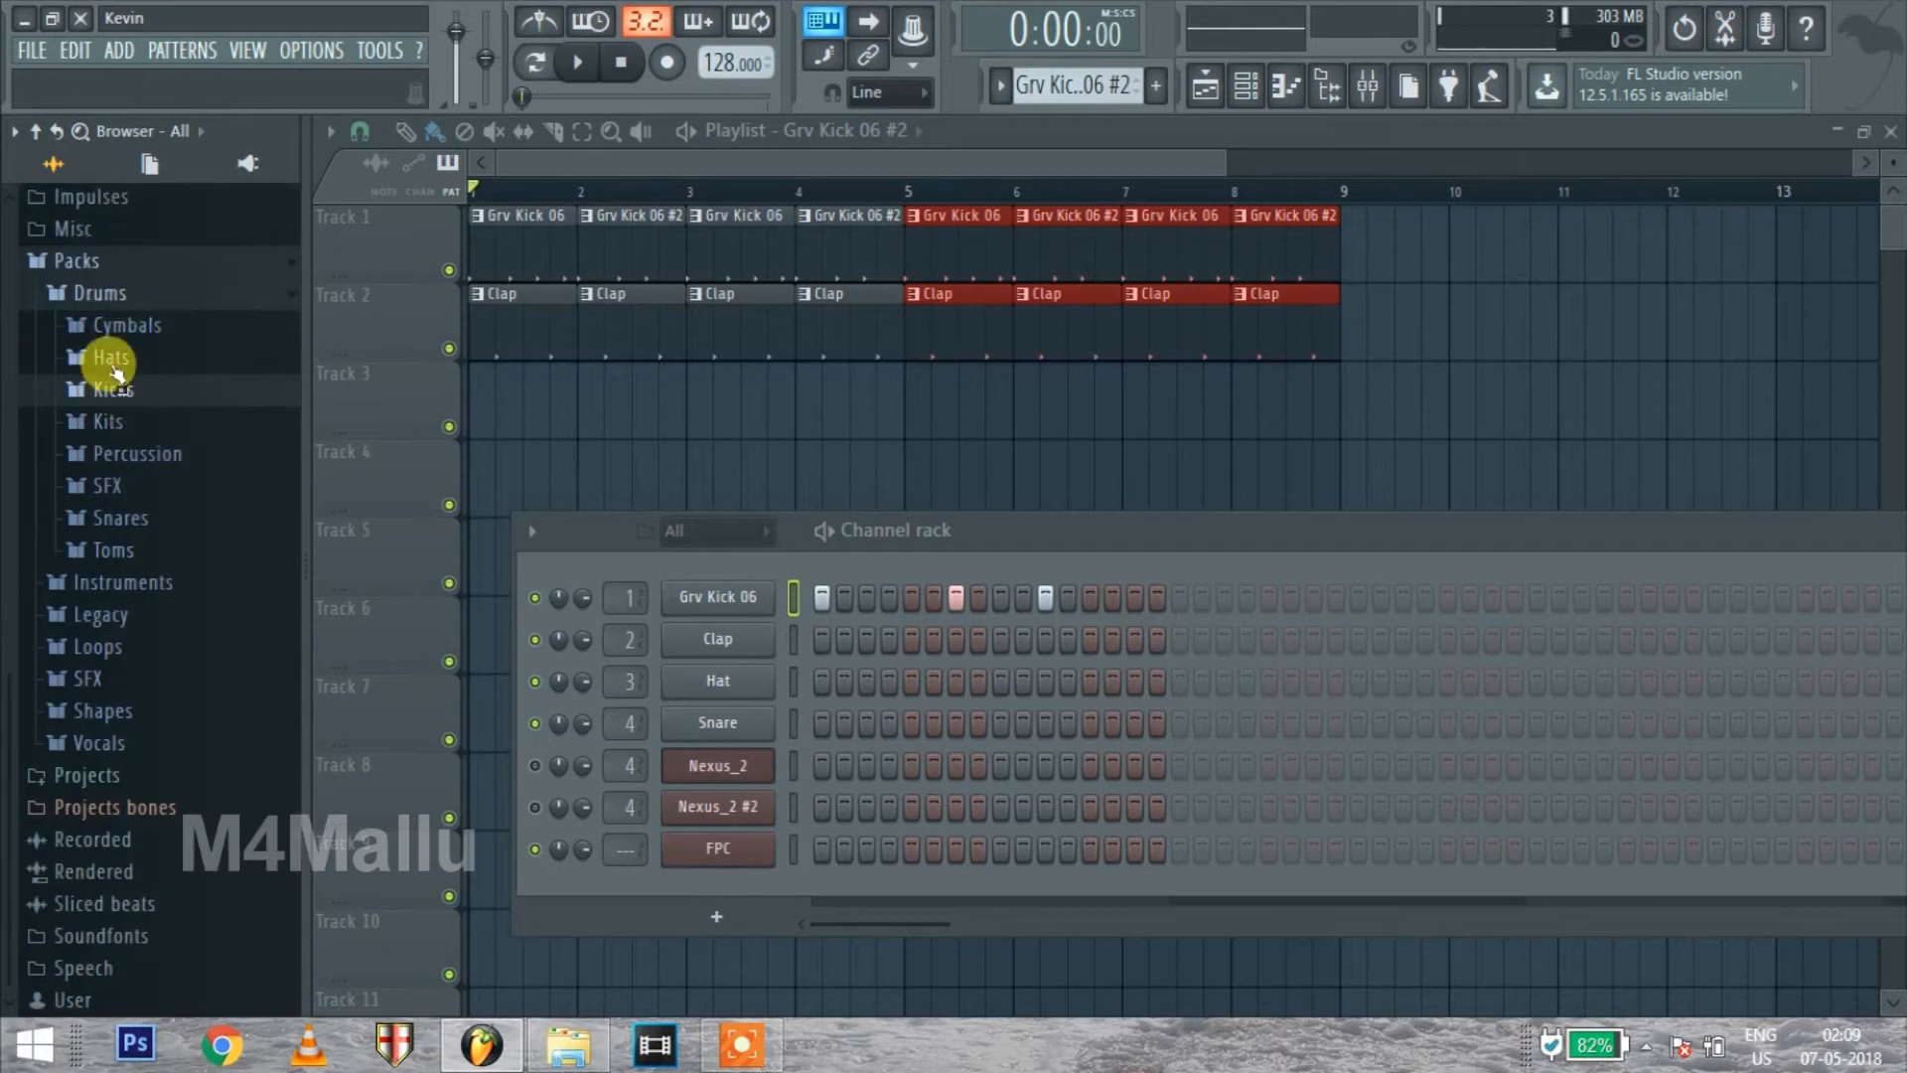
Expand the Hats folder of the Drums pack and audition hat samples including AMX OH, Bracke CH 1, Bracke CH 2 and Bracke OH
left_click(111, 357)
left_click(129, 537)
left_click(163, 654)
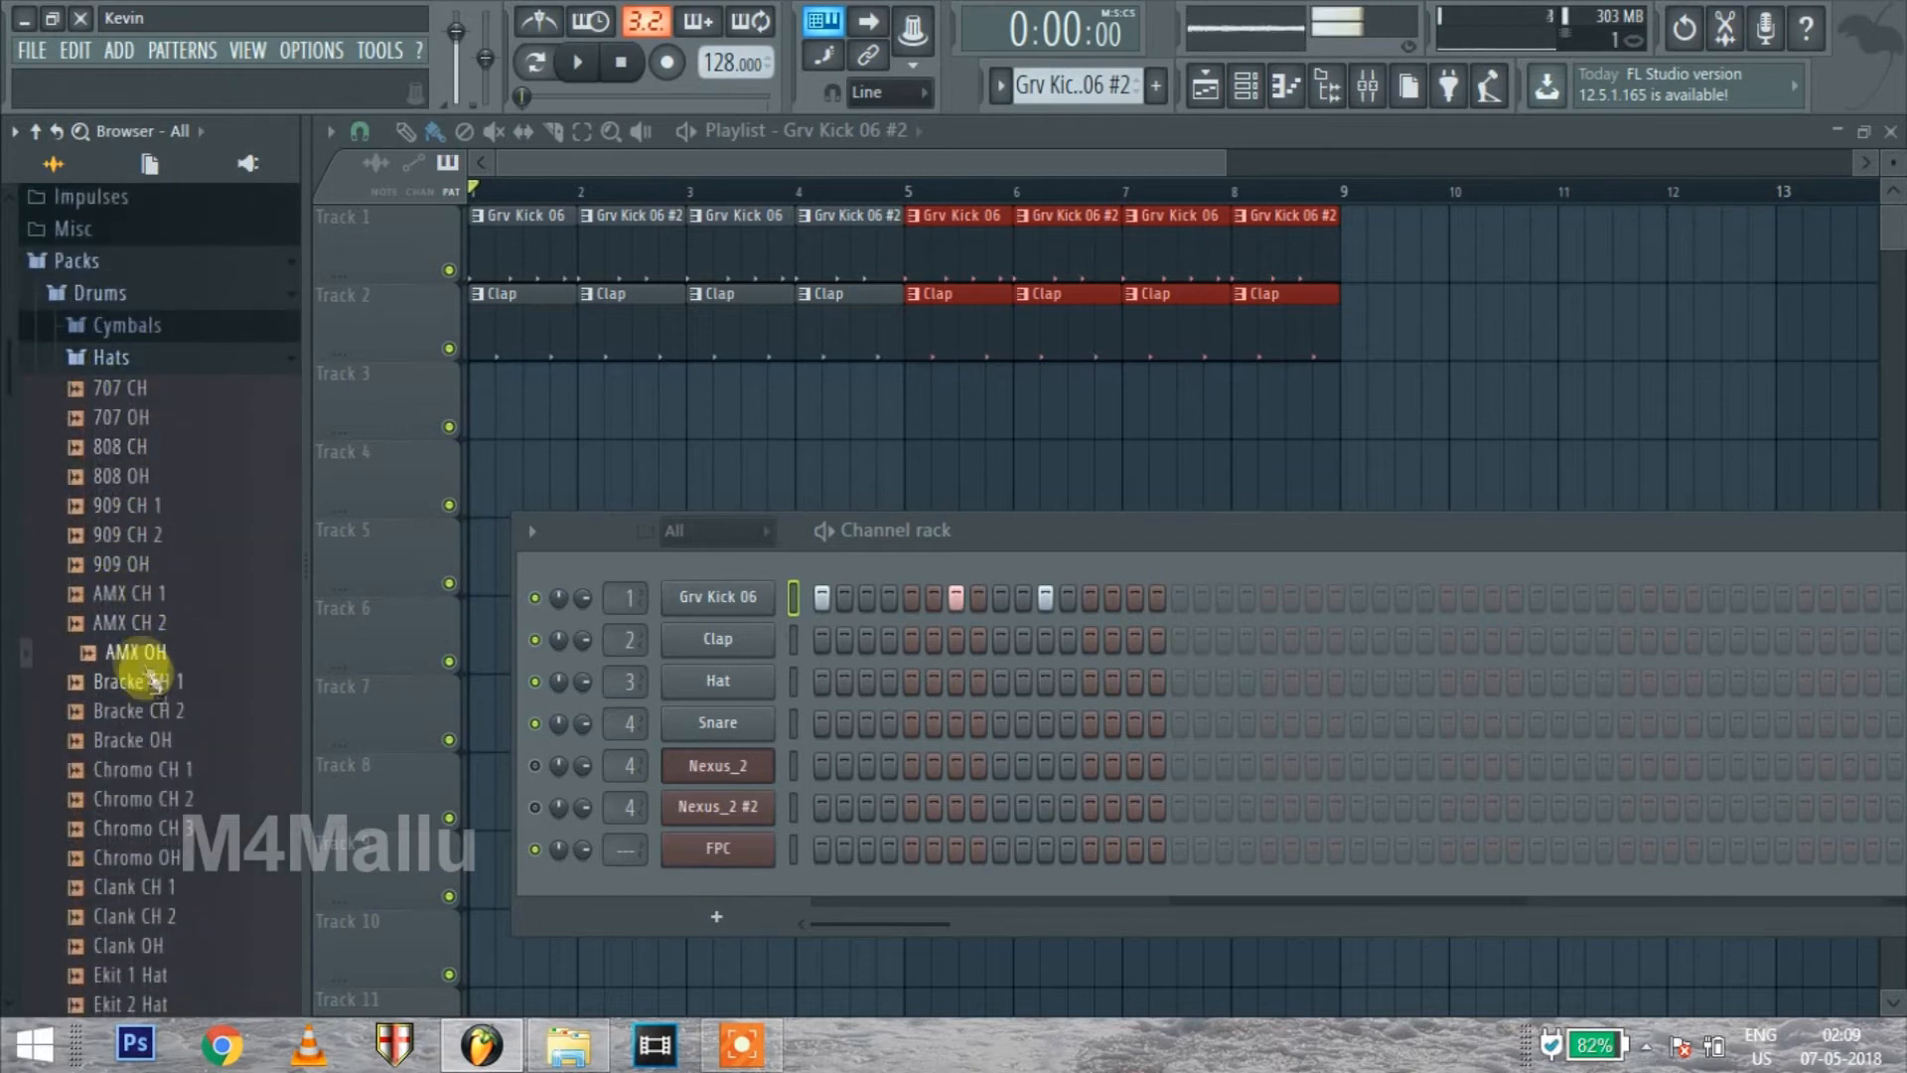
left_click(149, 681)
left_click(149, 710)
left_click(149, 740)
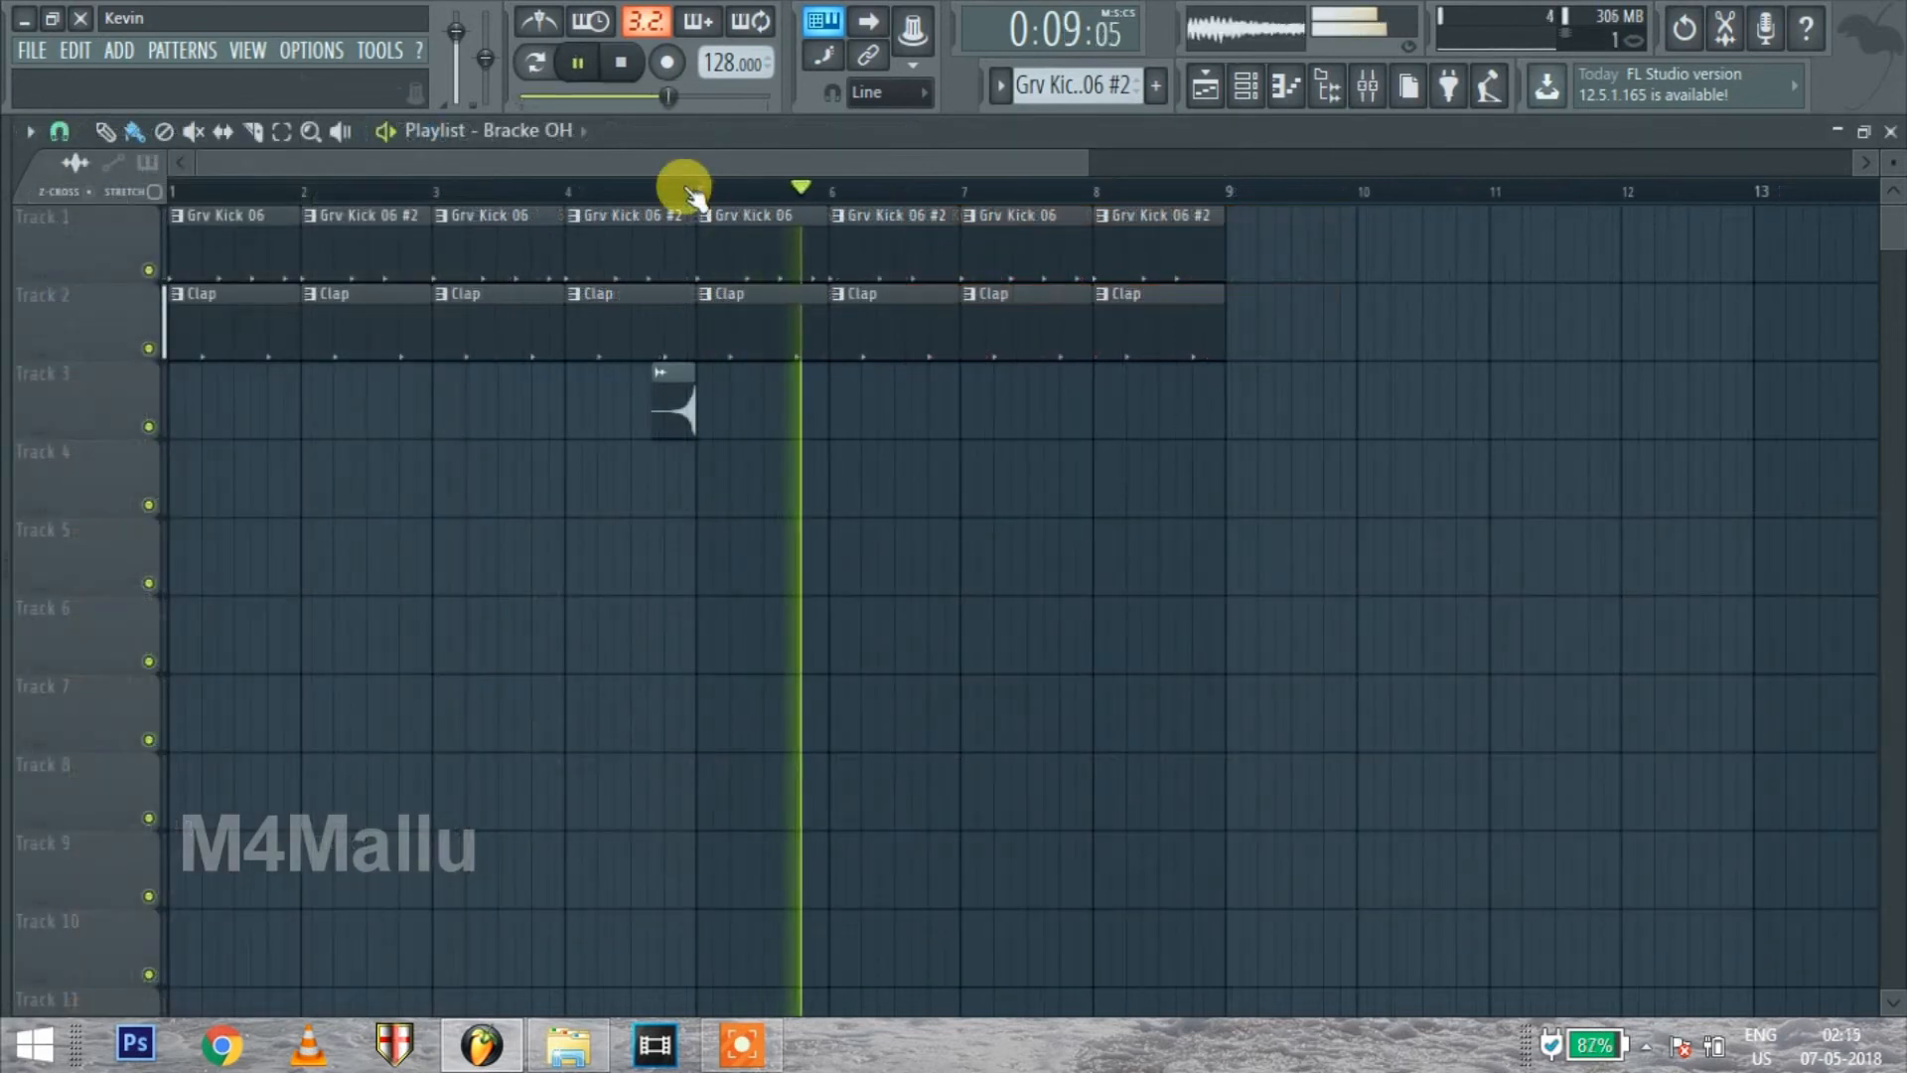
Play bar 4 of the arrangement with the reversed Bracke OH clip on Track 3, and stop playback
left_click(677, 190)
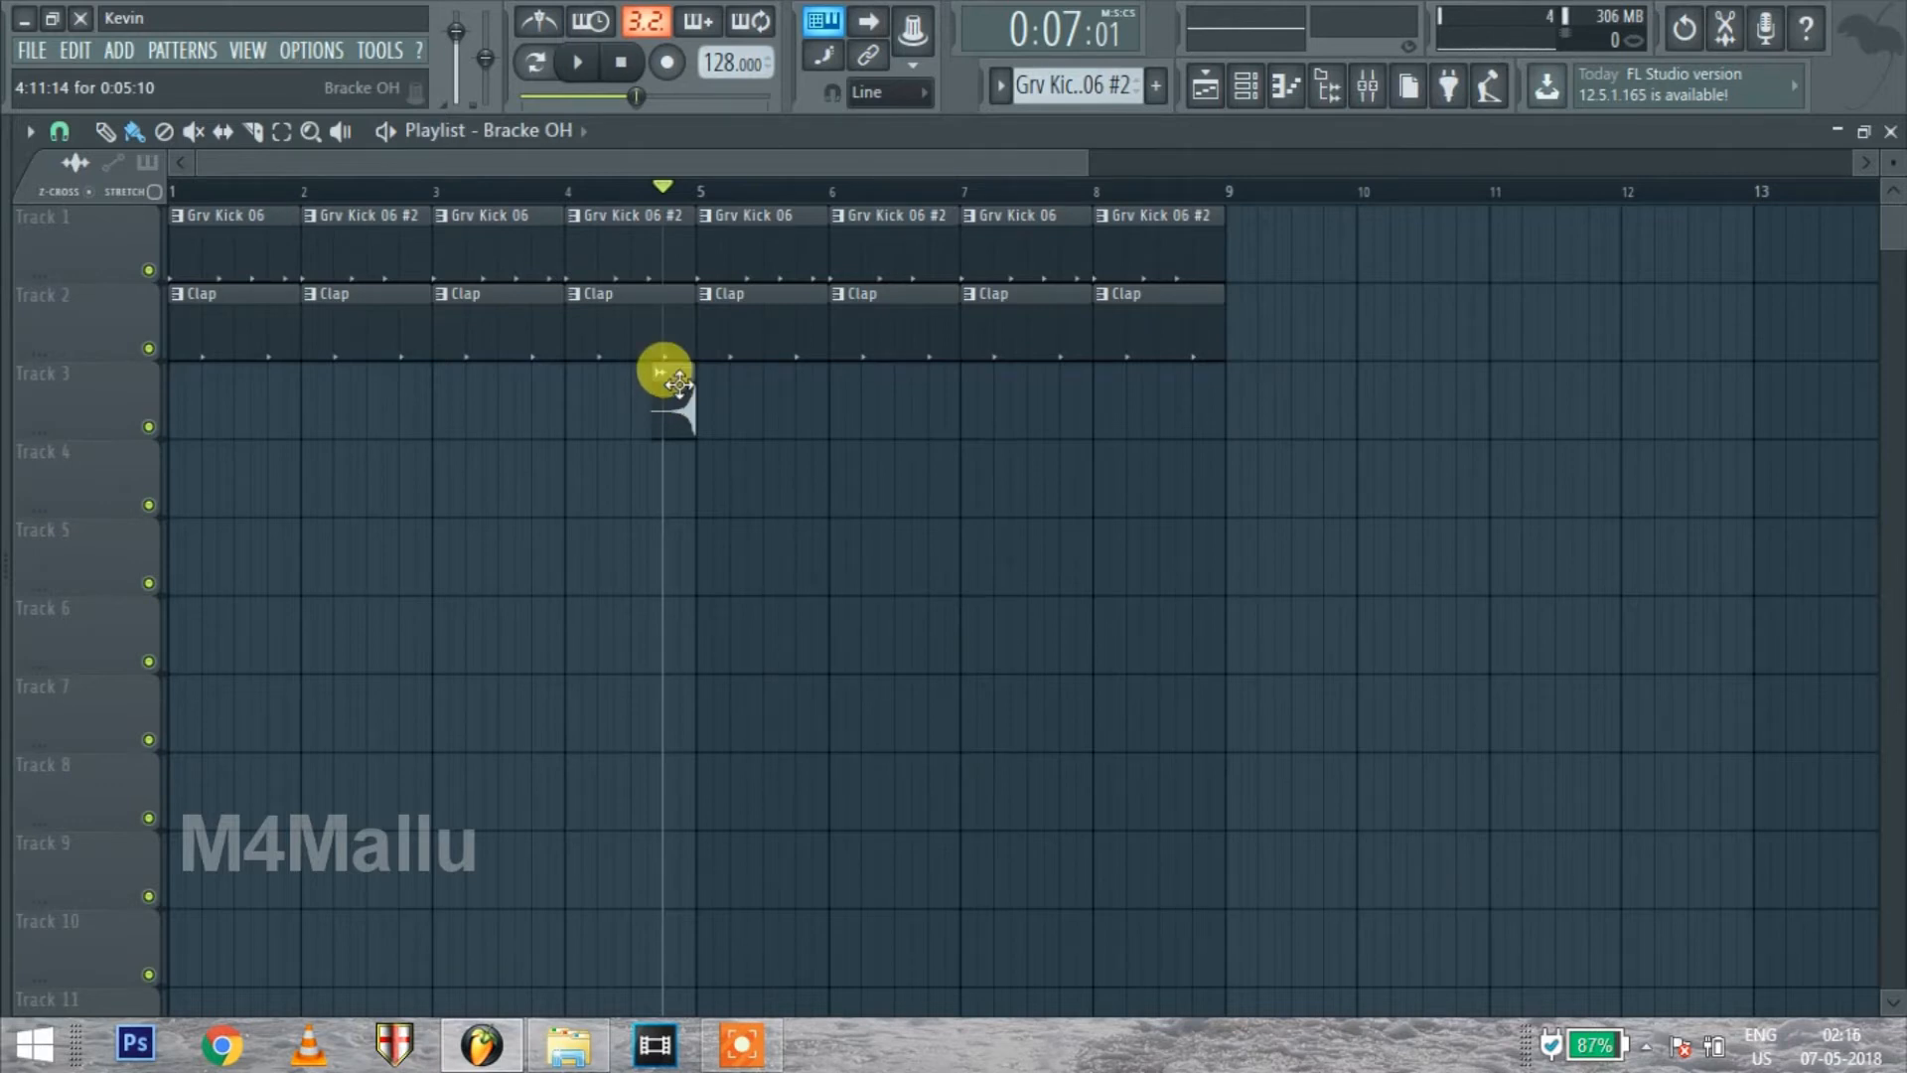
key("space")
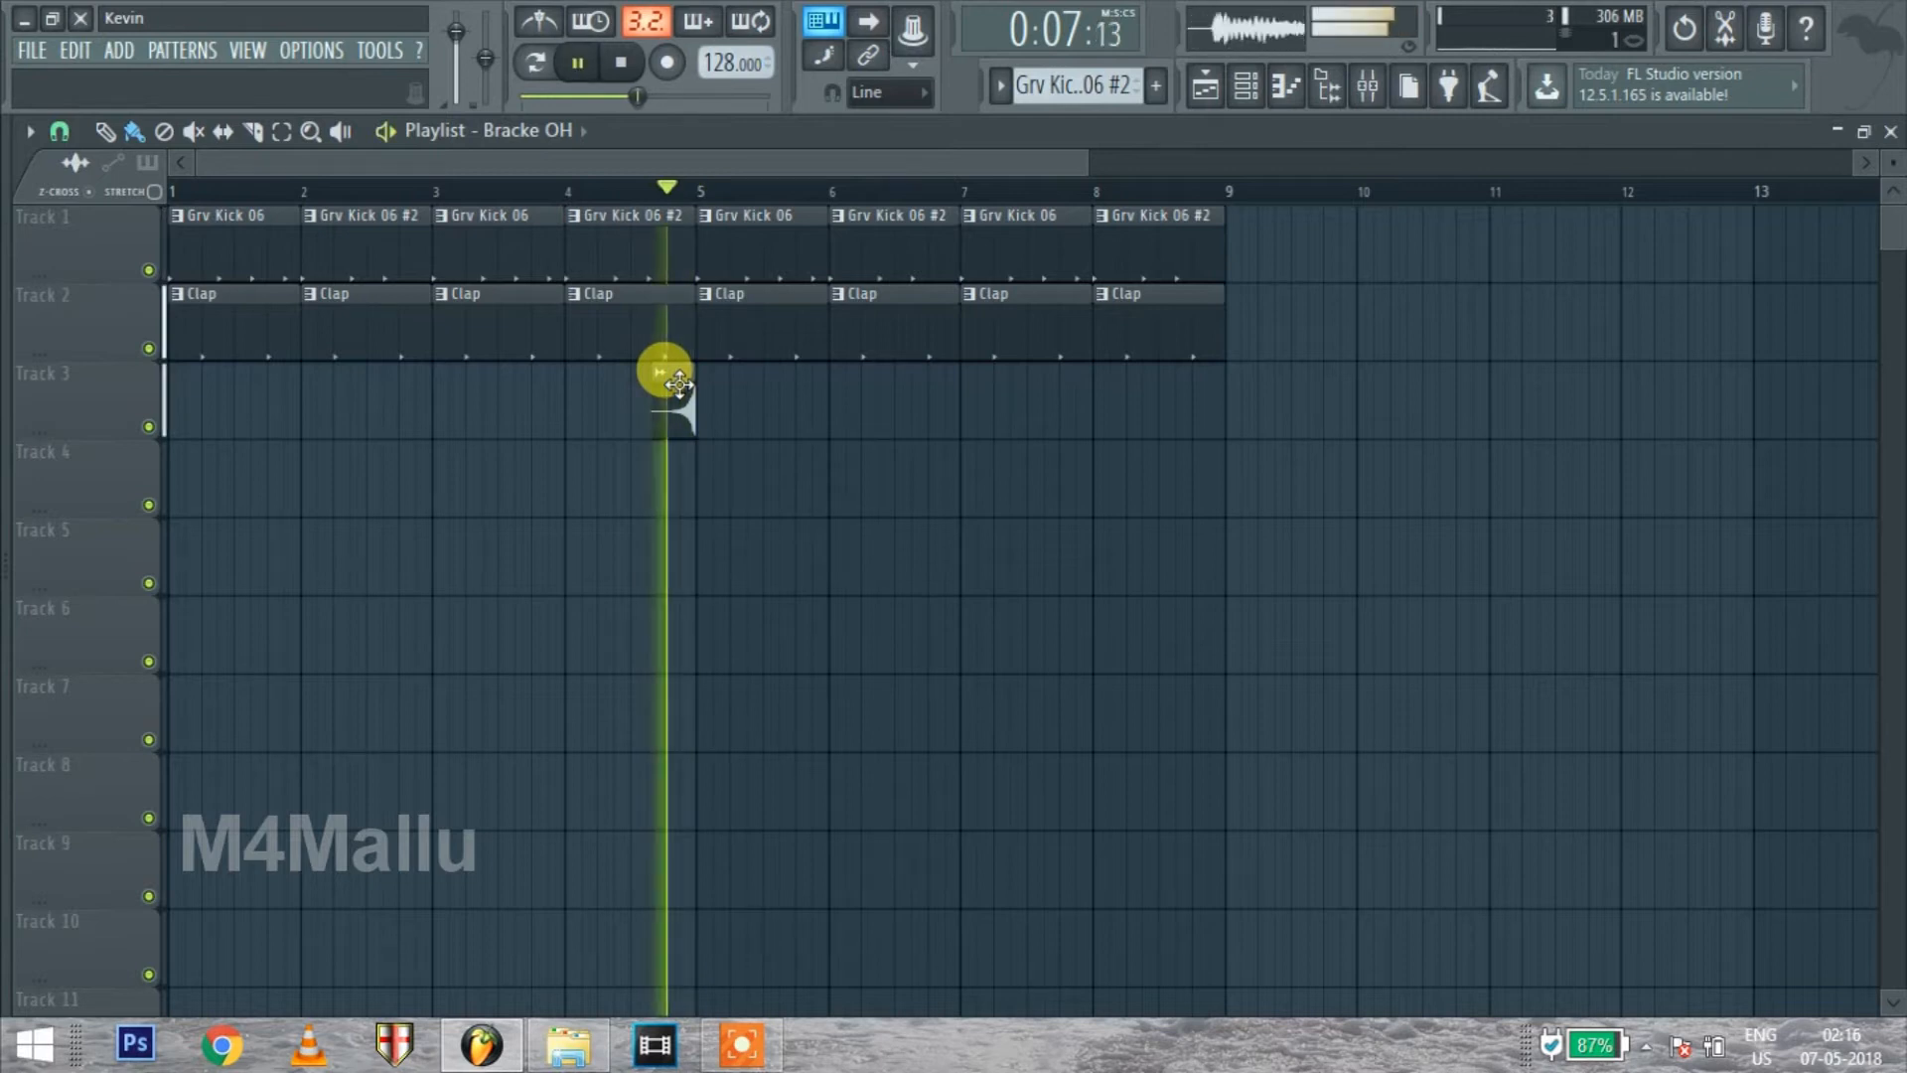
left_click(601, 191)
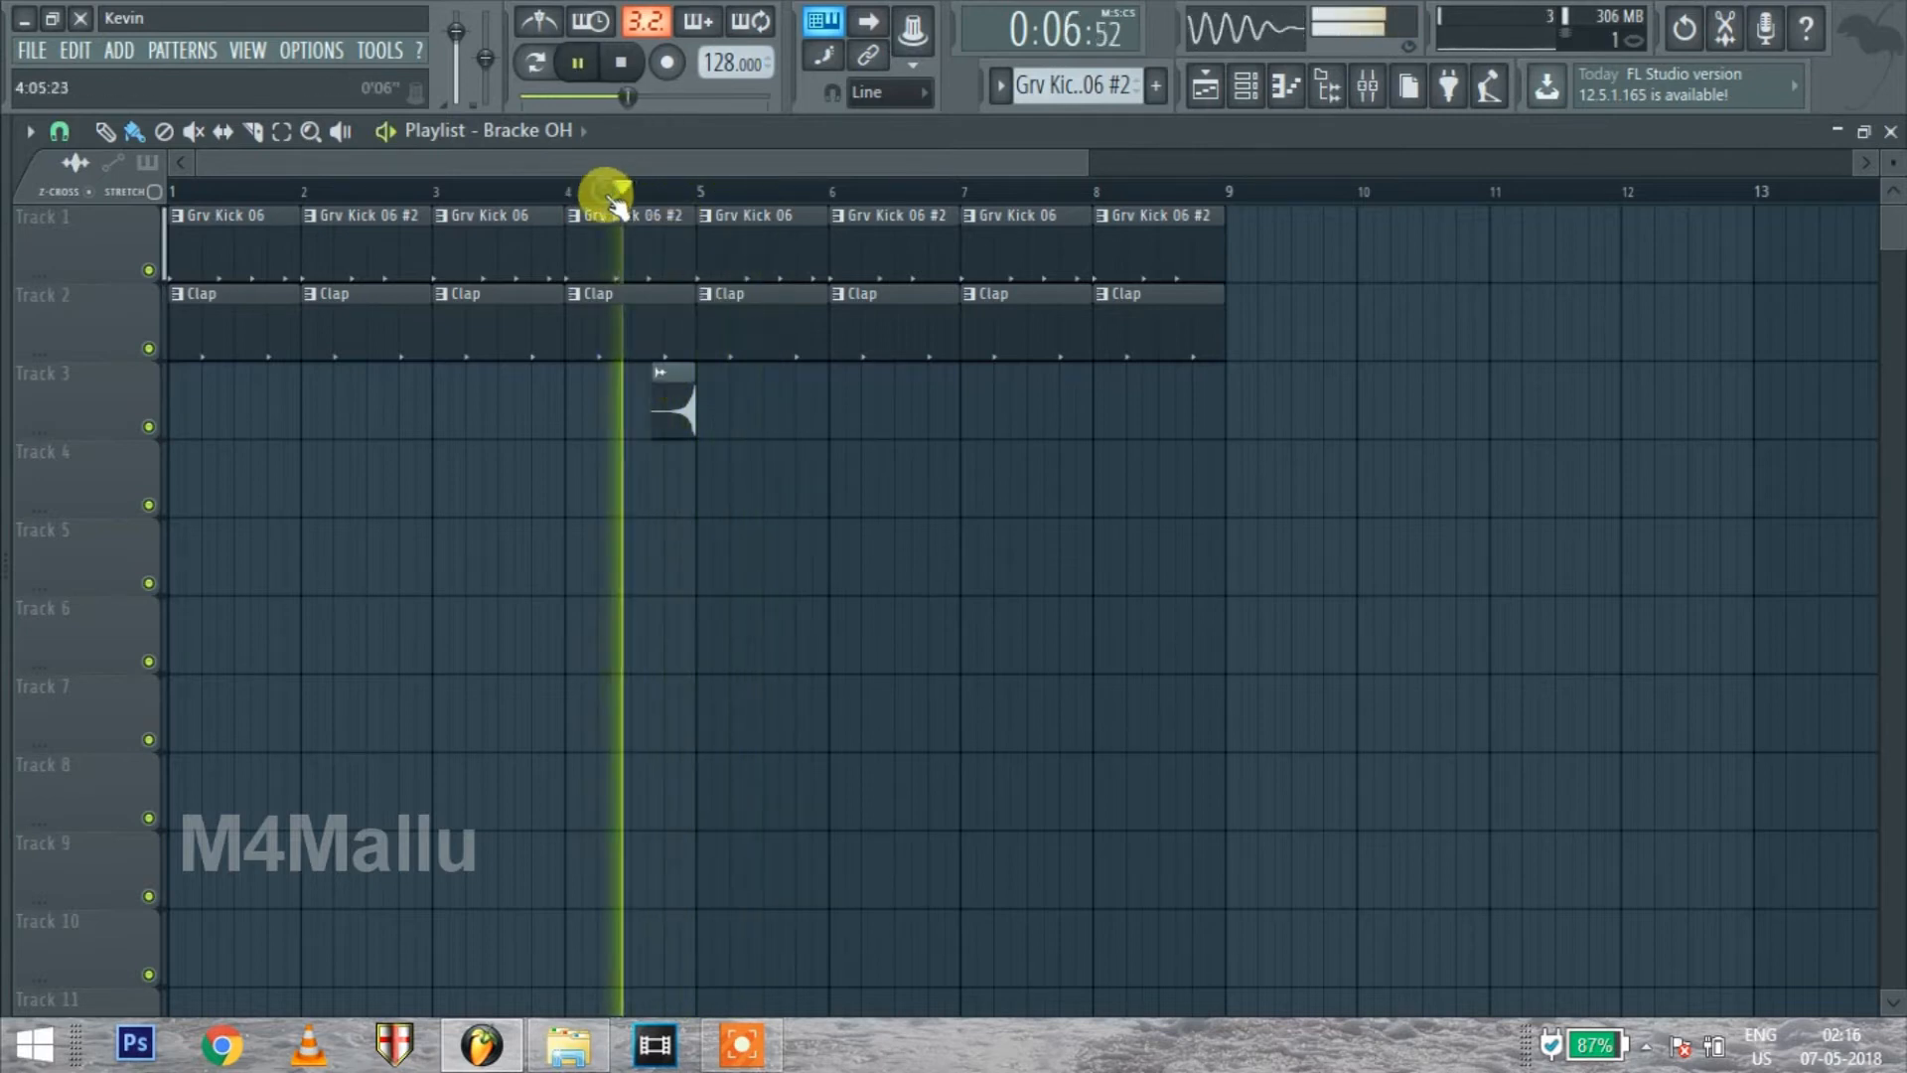
key("space")
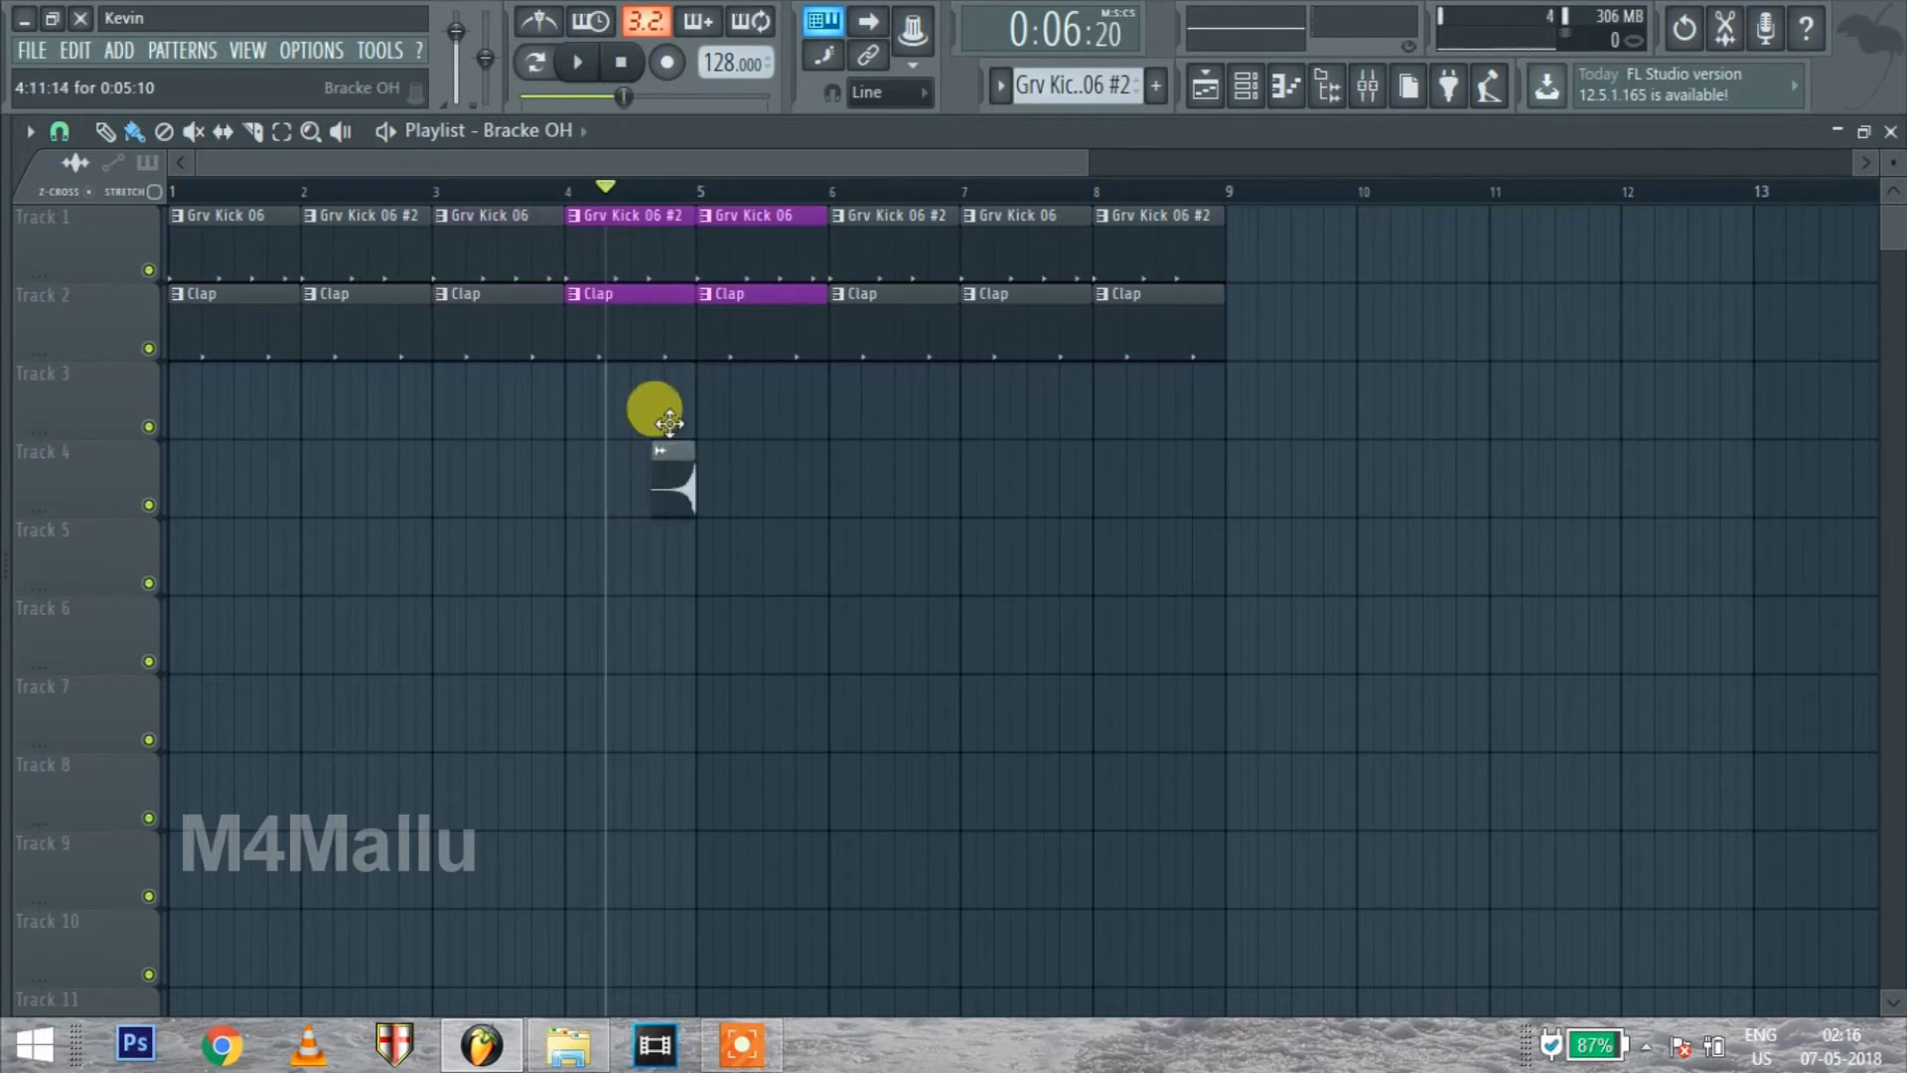
Place the Bracke OH sample on Track 3 in the second half of bar 4 and reverse it in its channel settings
mouse_move(6, 566)
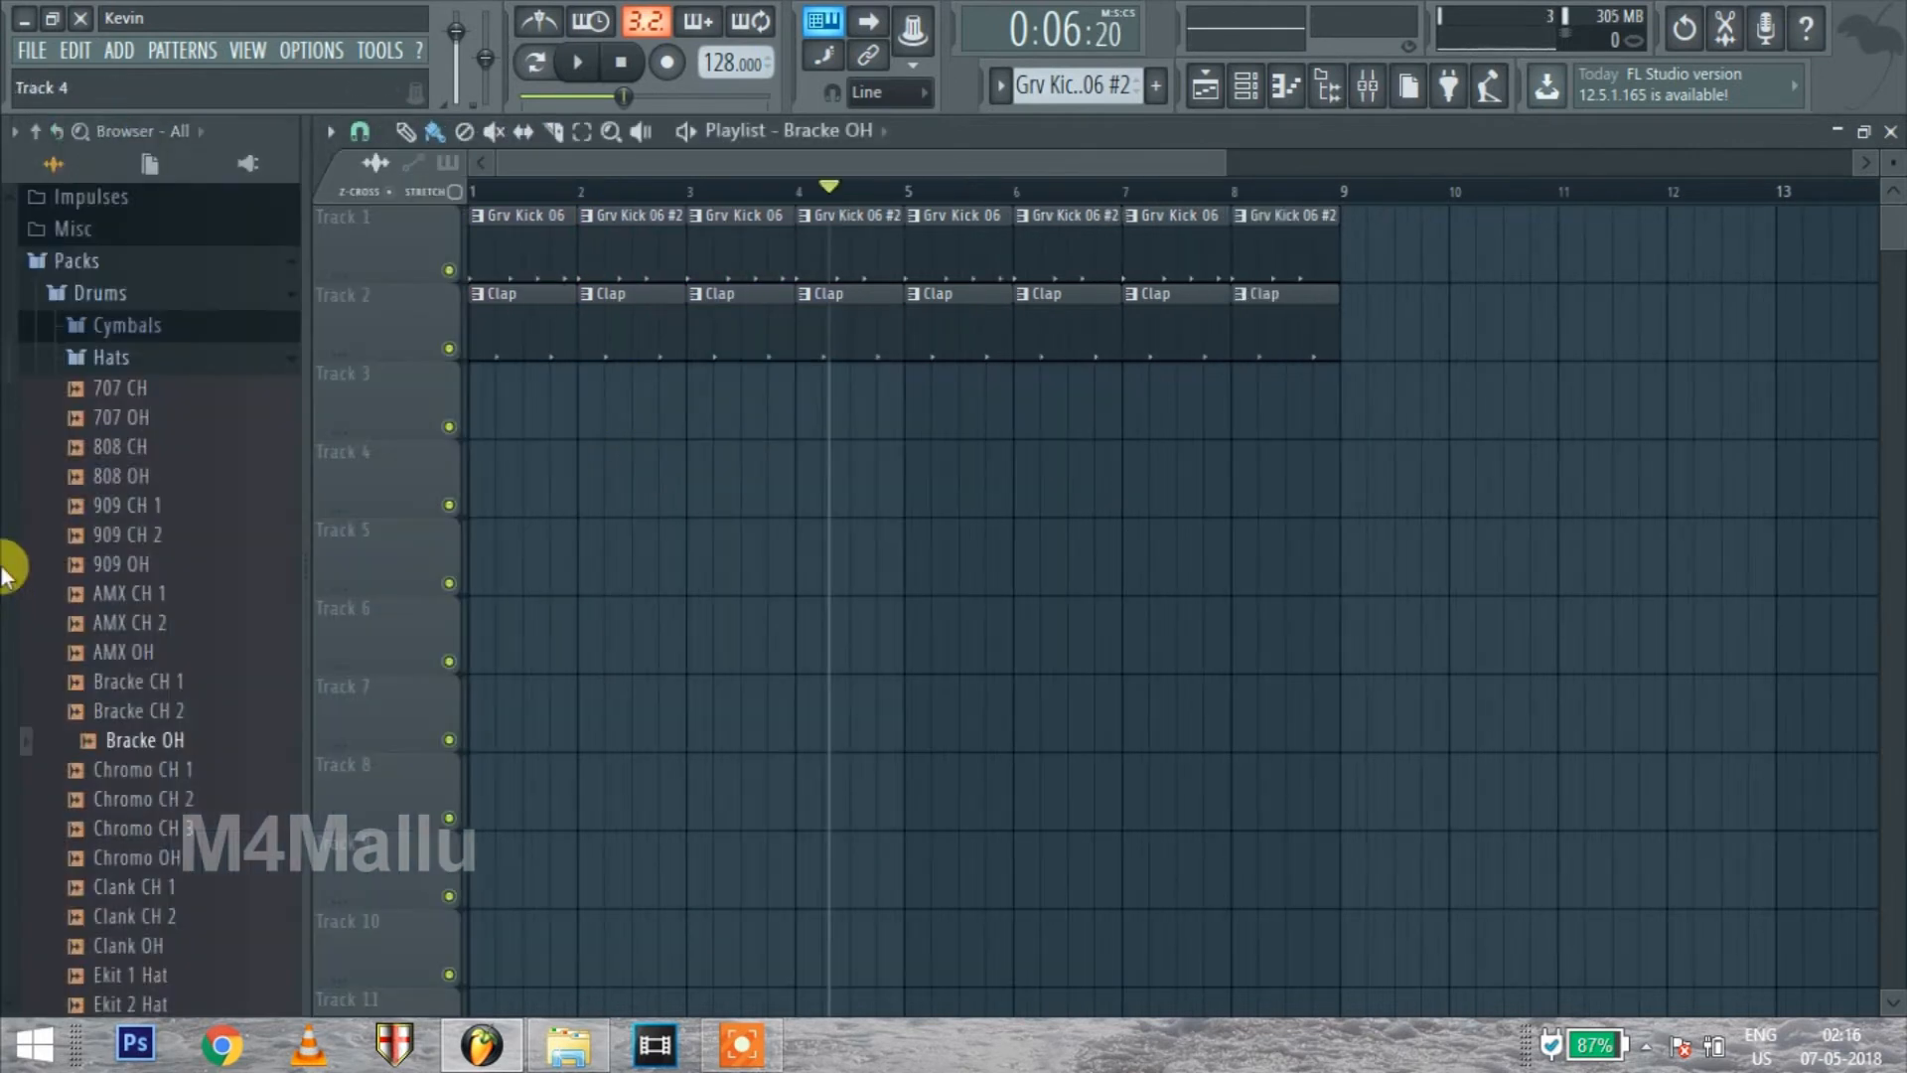
left_click_drag(153, 746, 647, 375)
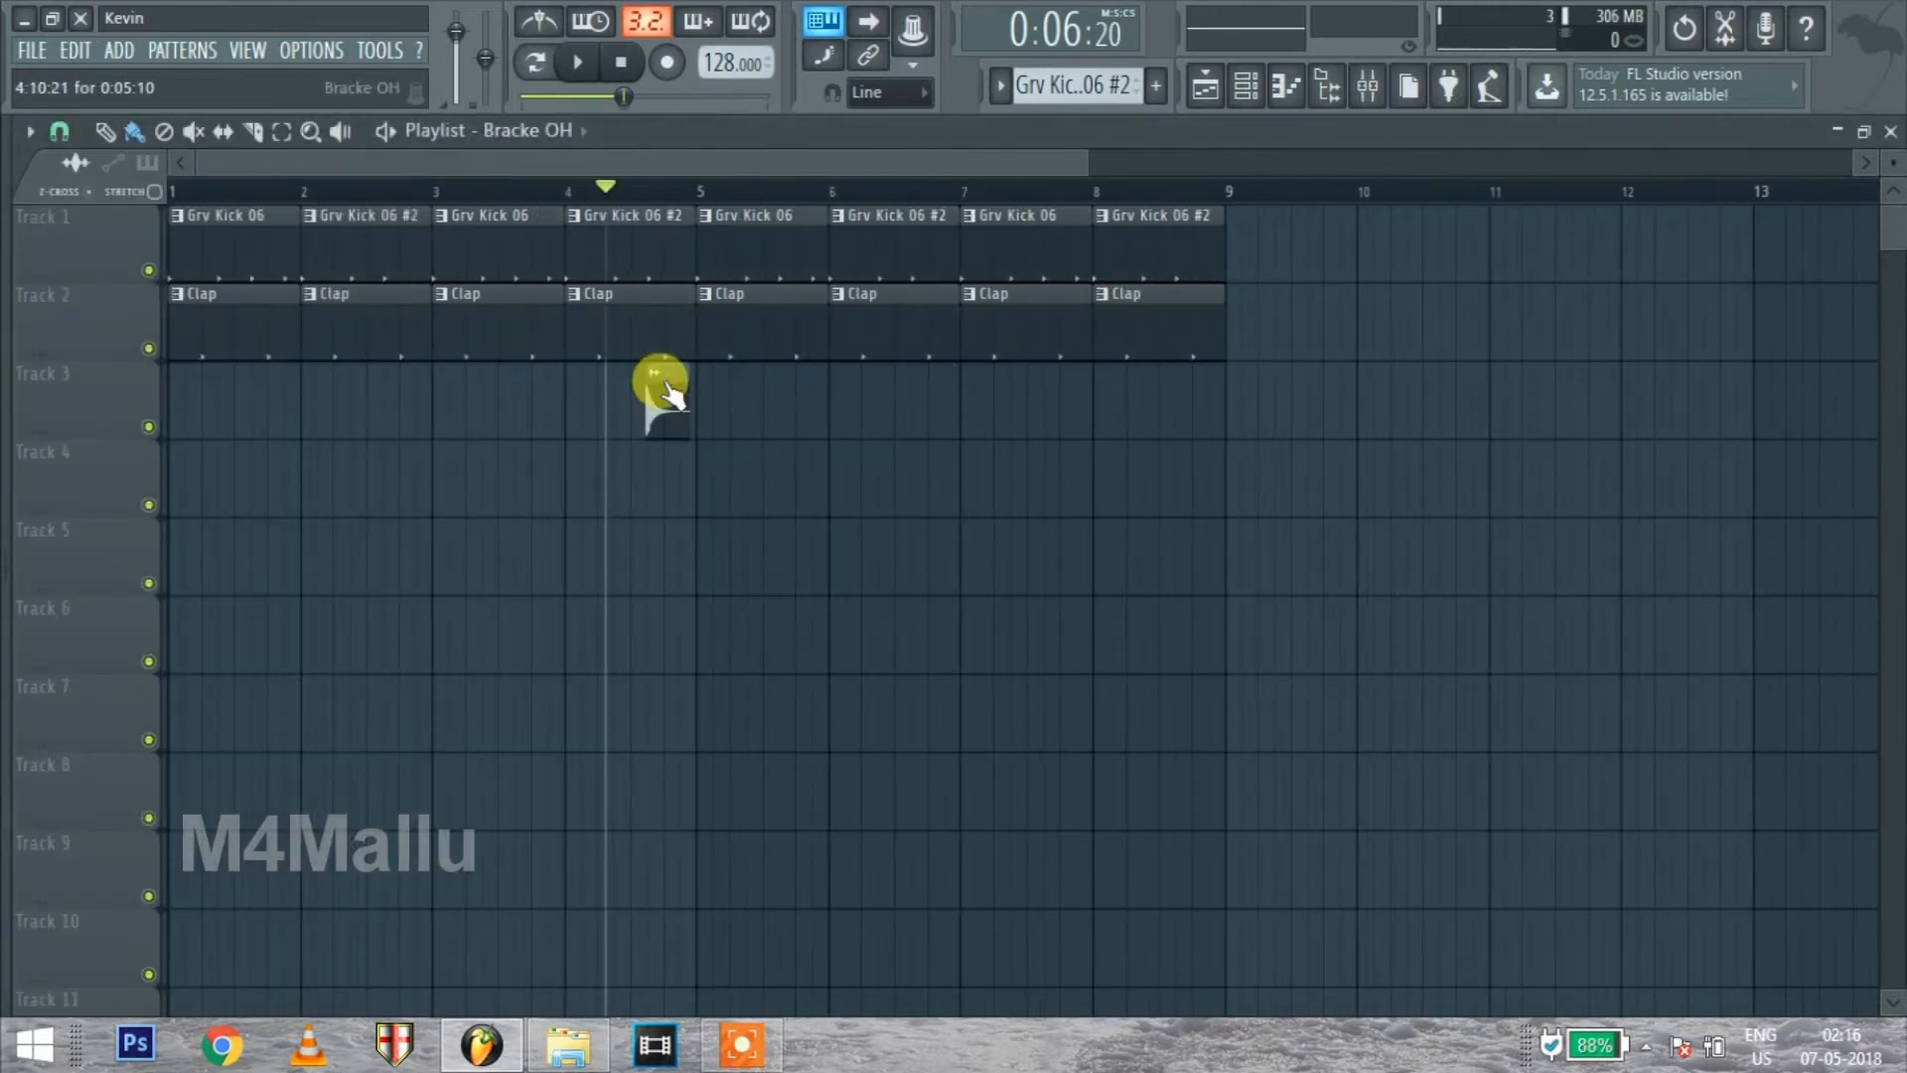
left_click(654, 374)
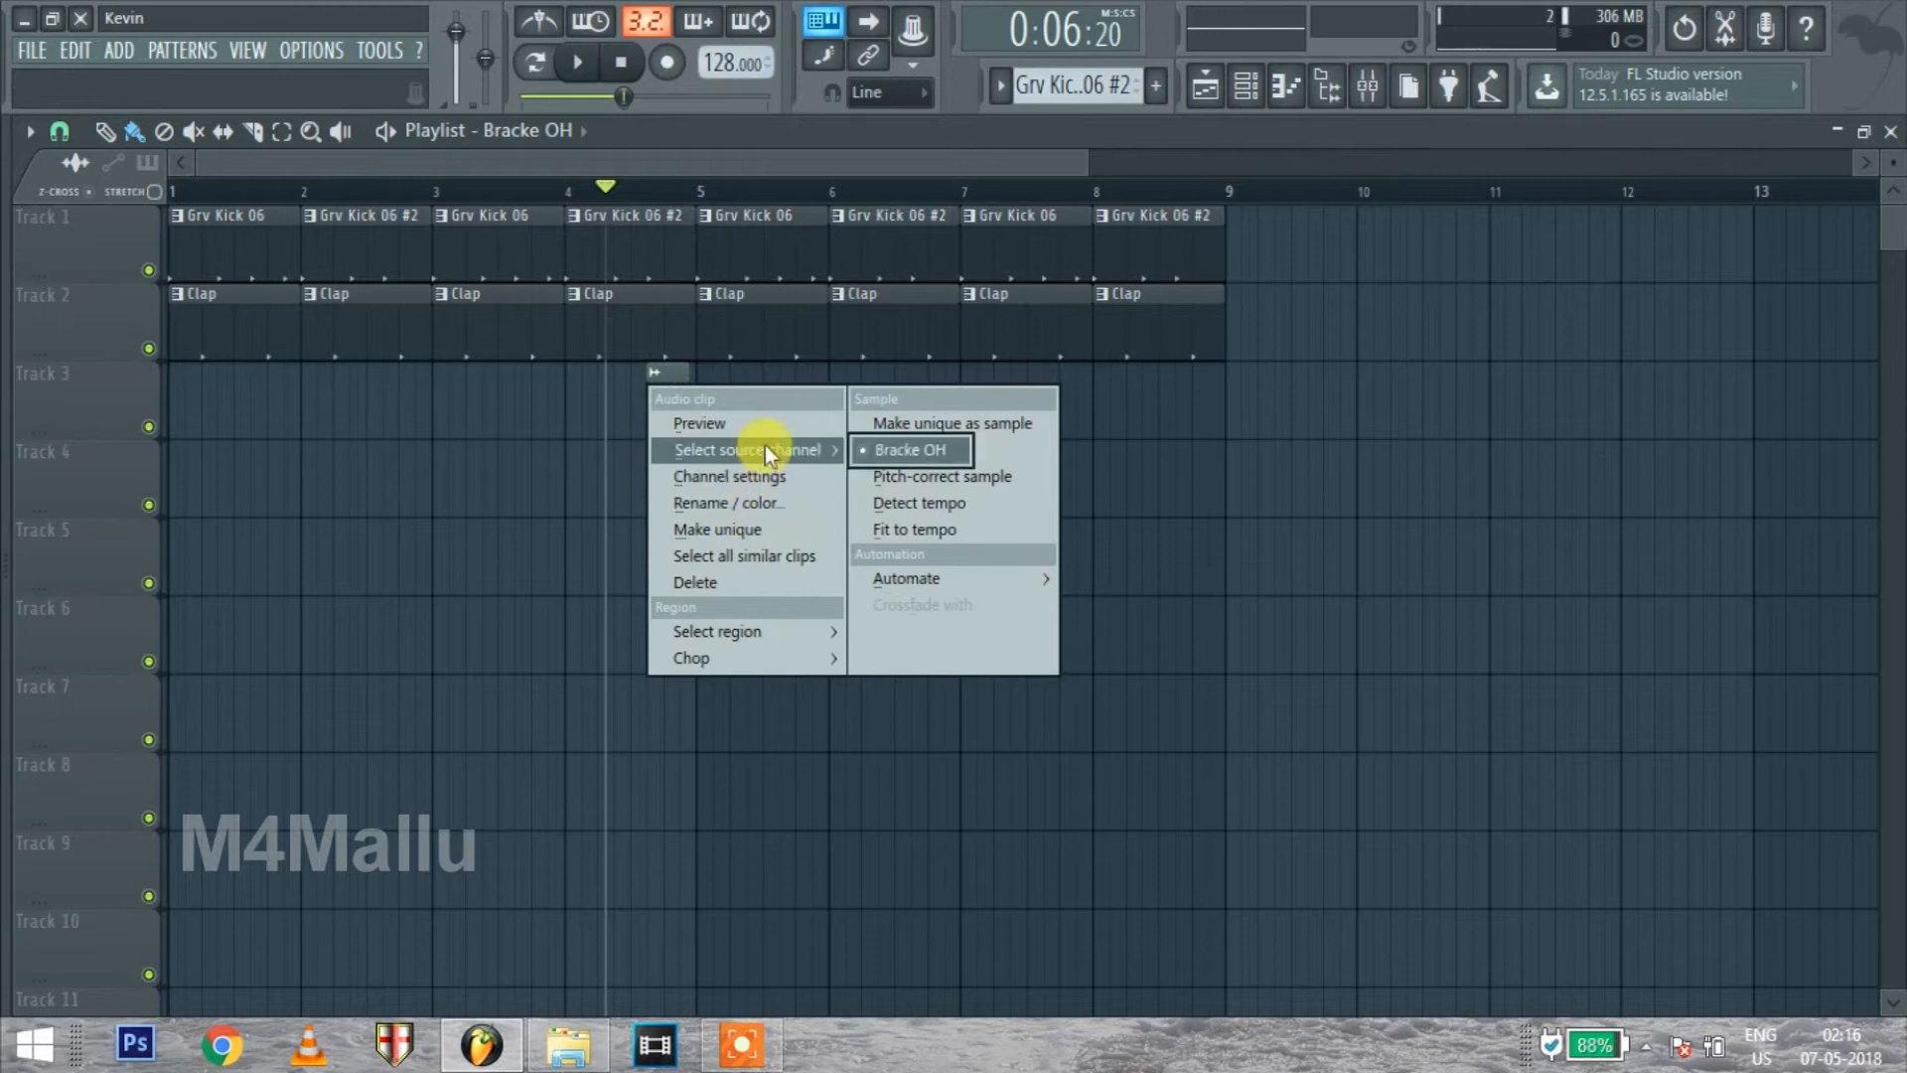
left_click(759, 481)
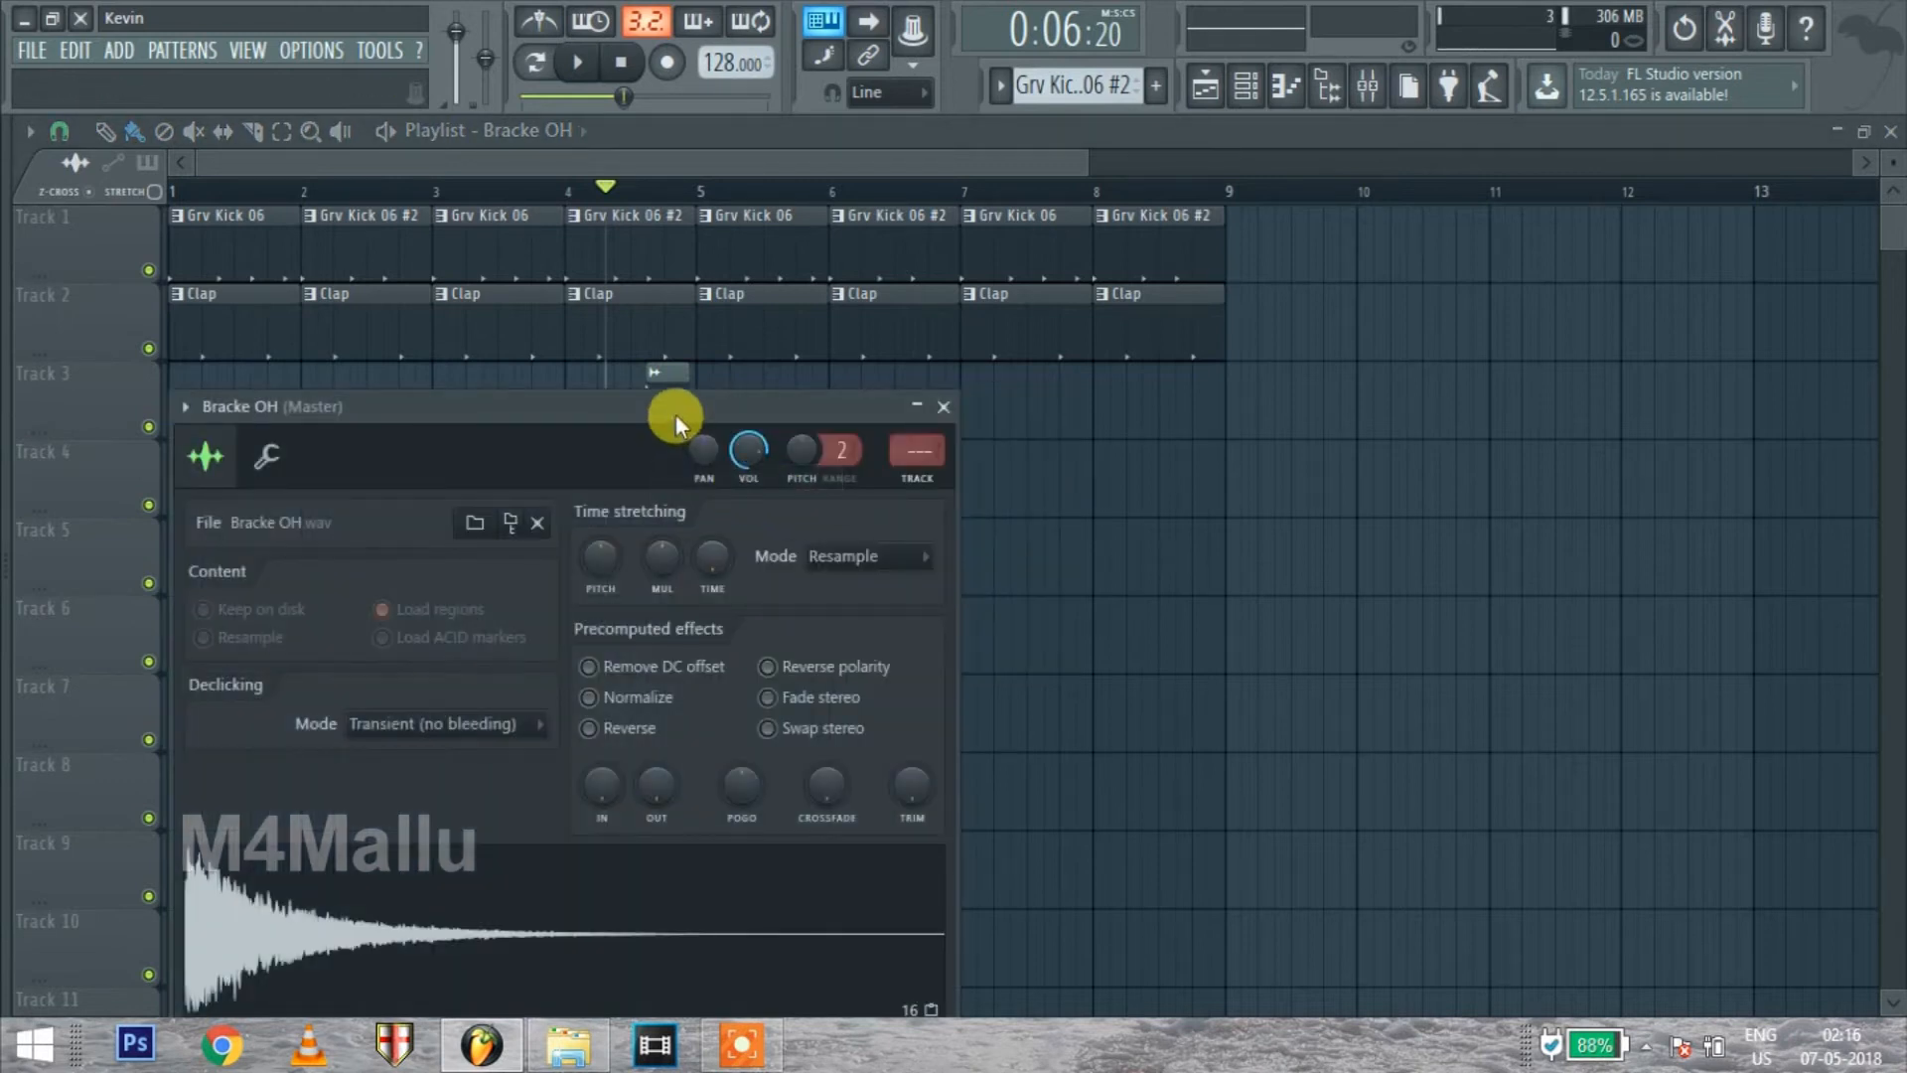
left_click_drag(675, 414, 675, 333)
left_click(591, 646)
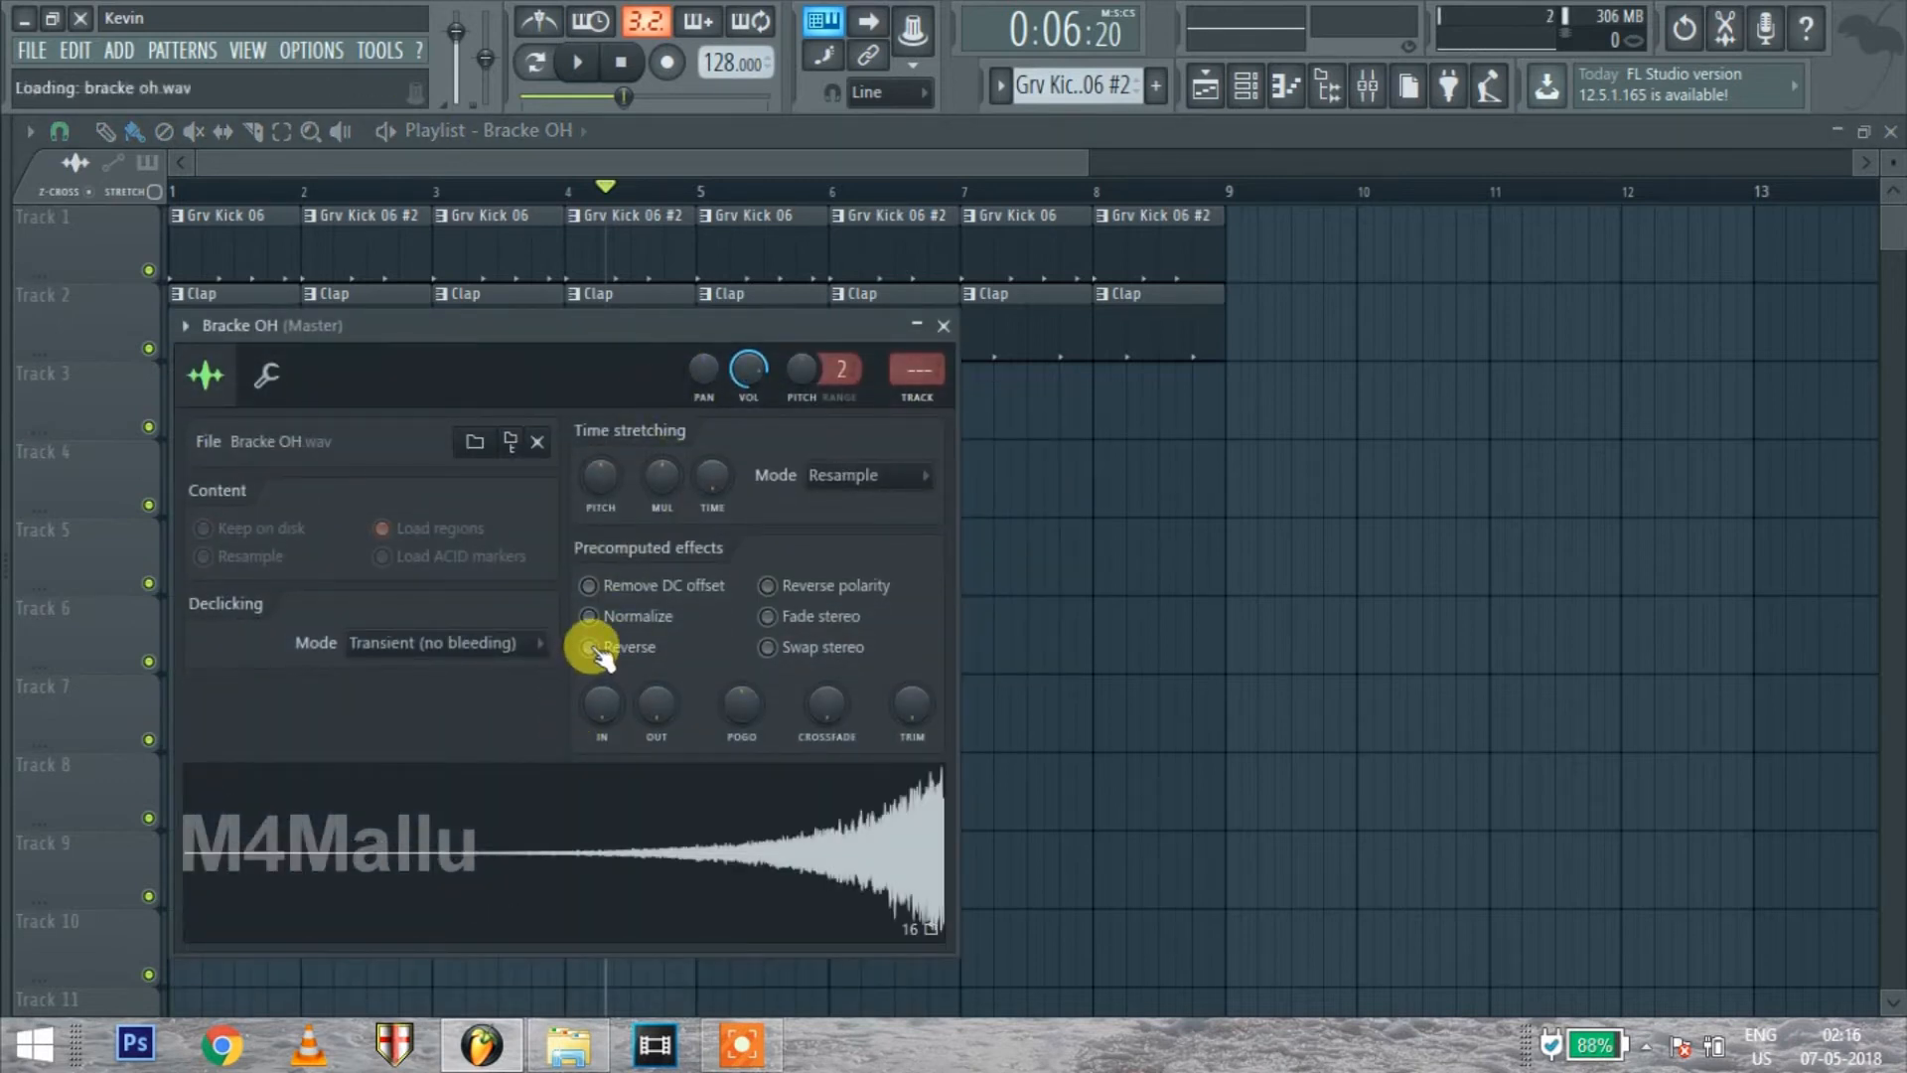
left_click_drag(702, 330, 695, 574)
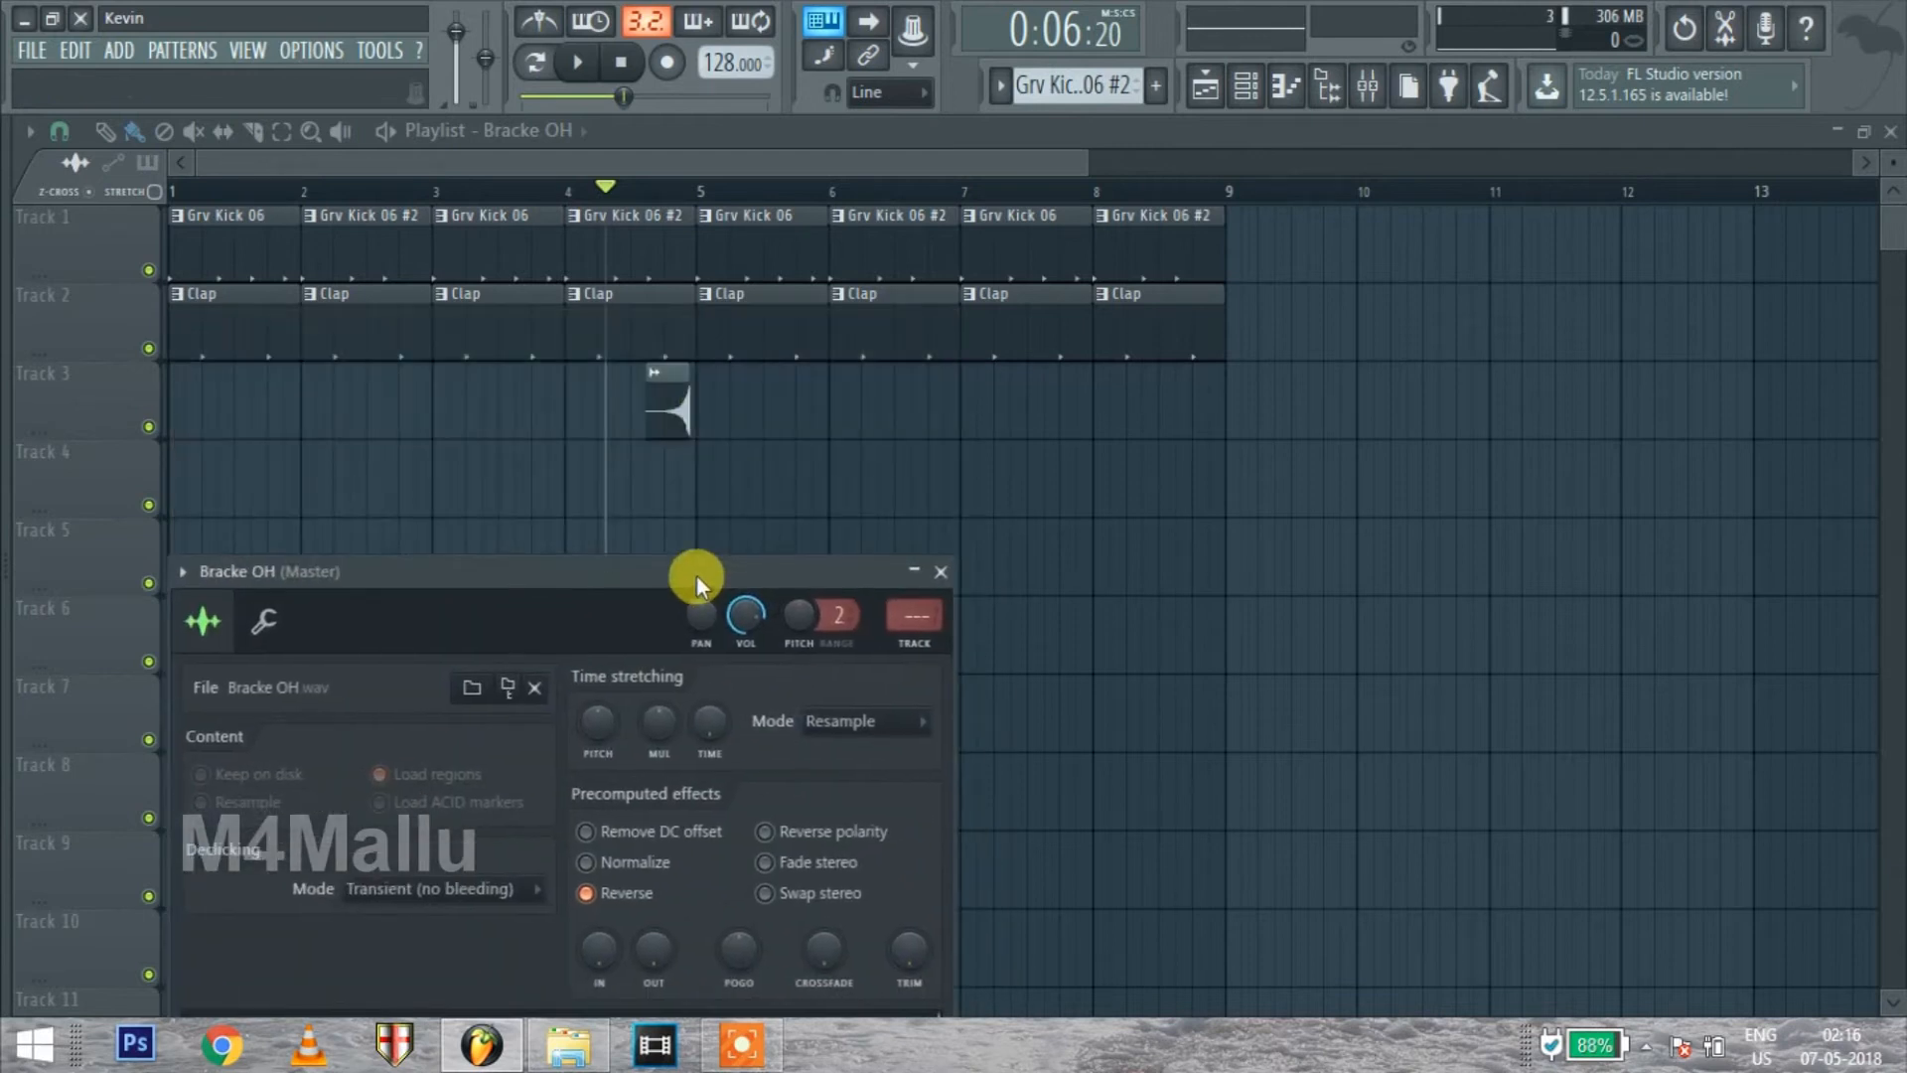
left_click(940, 571)
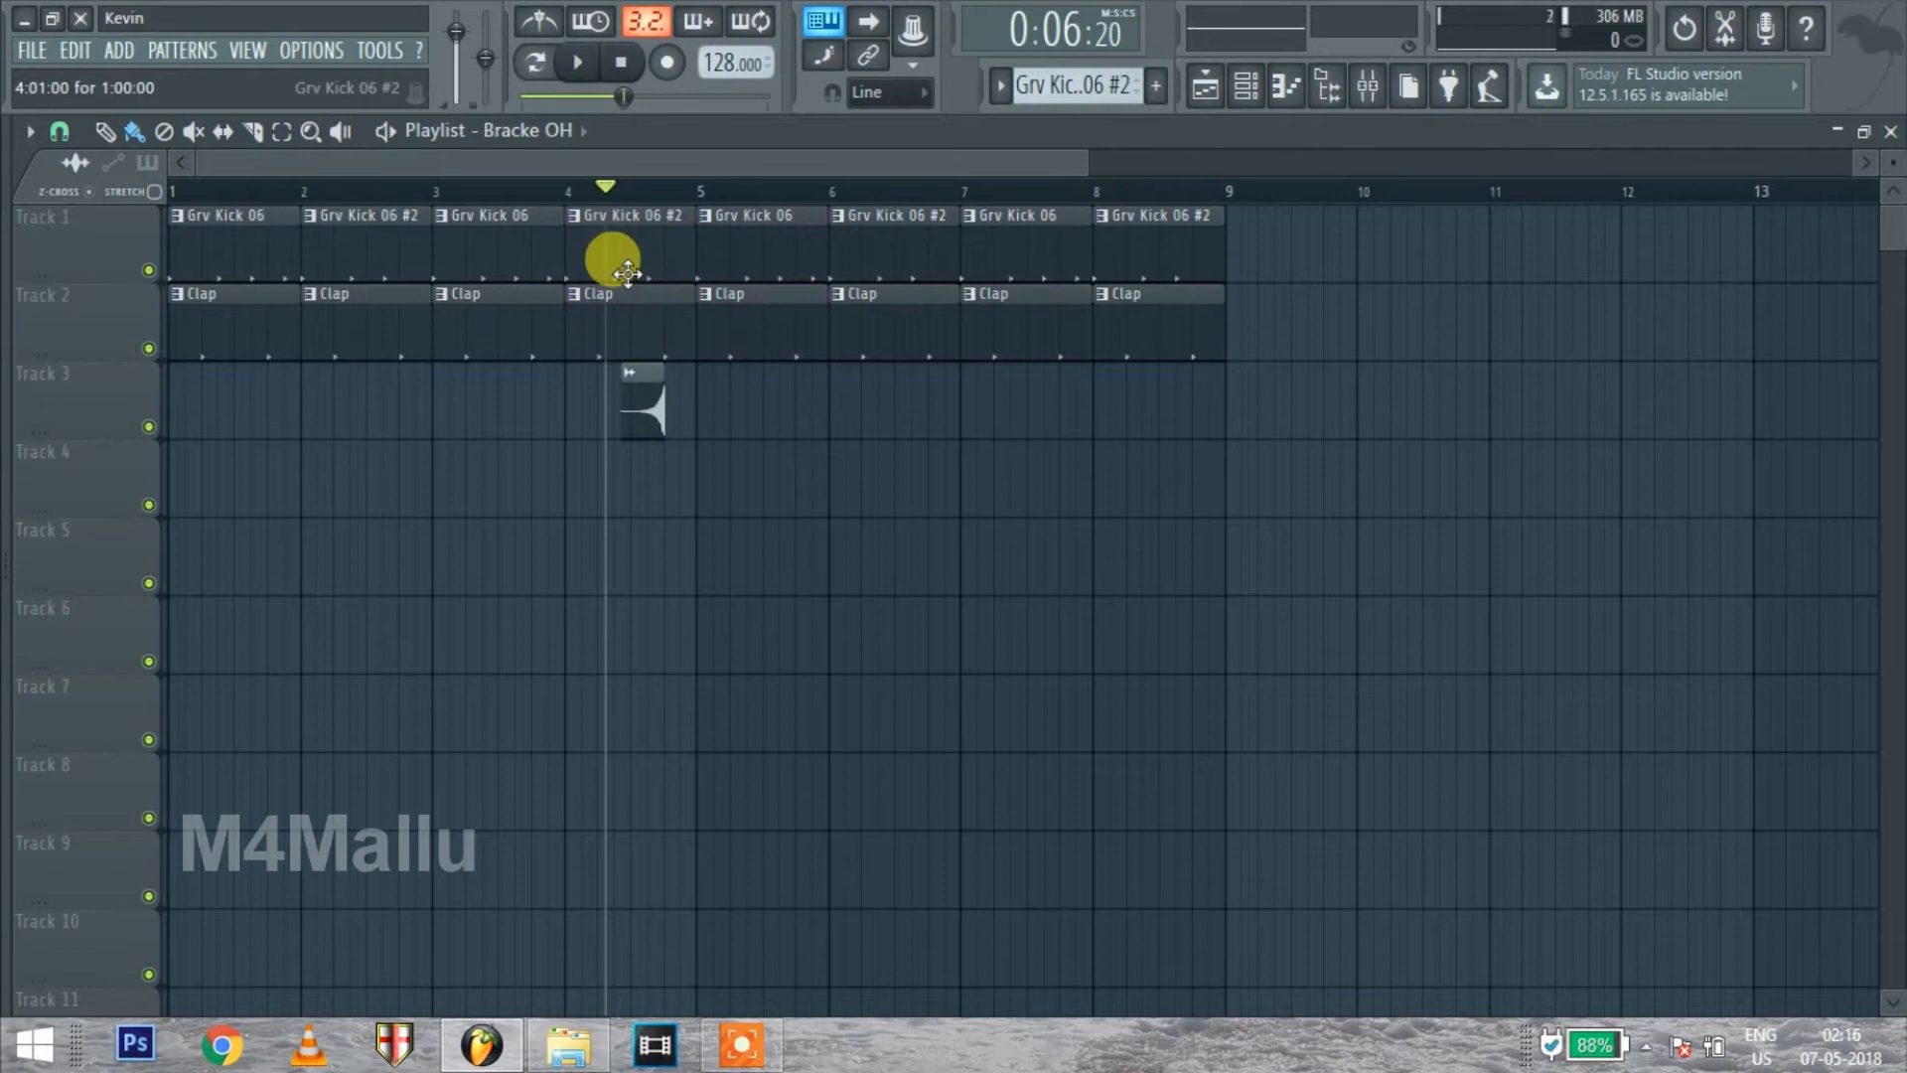
Preview the reversed Bracke OH clip from bar 4, stop playback, and move the clip to end at bar 2's second clap
key("space")
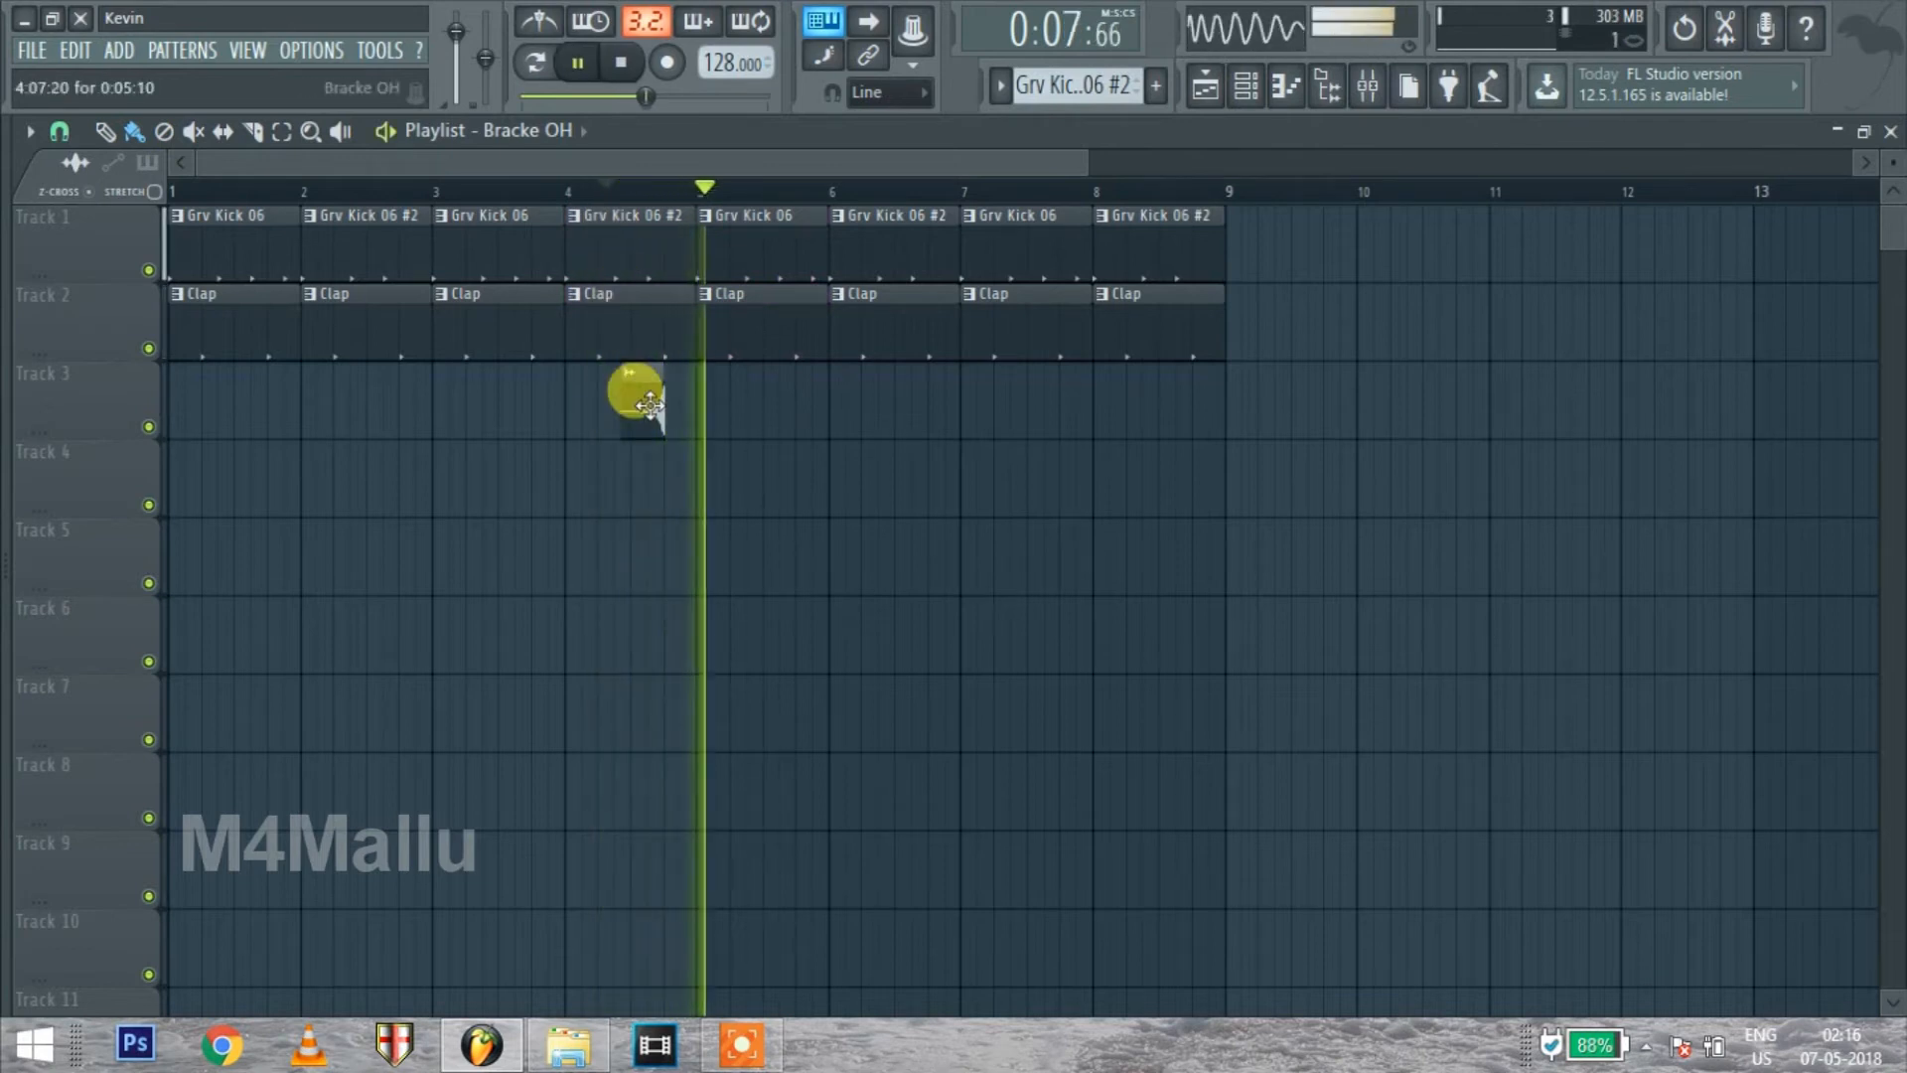
key("space")
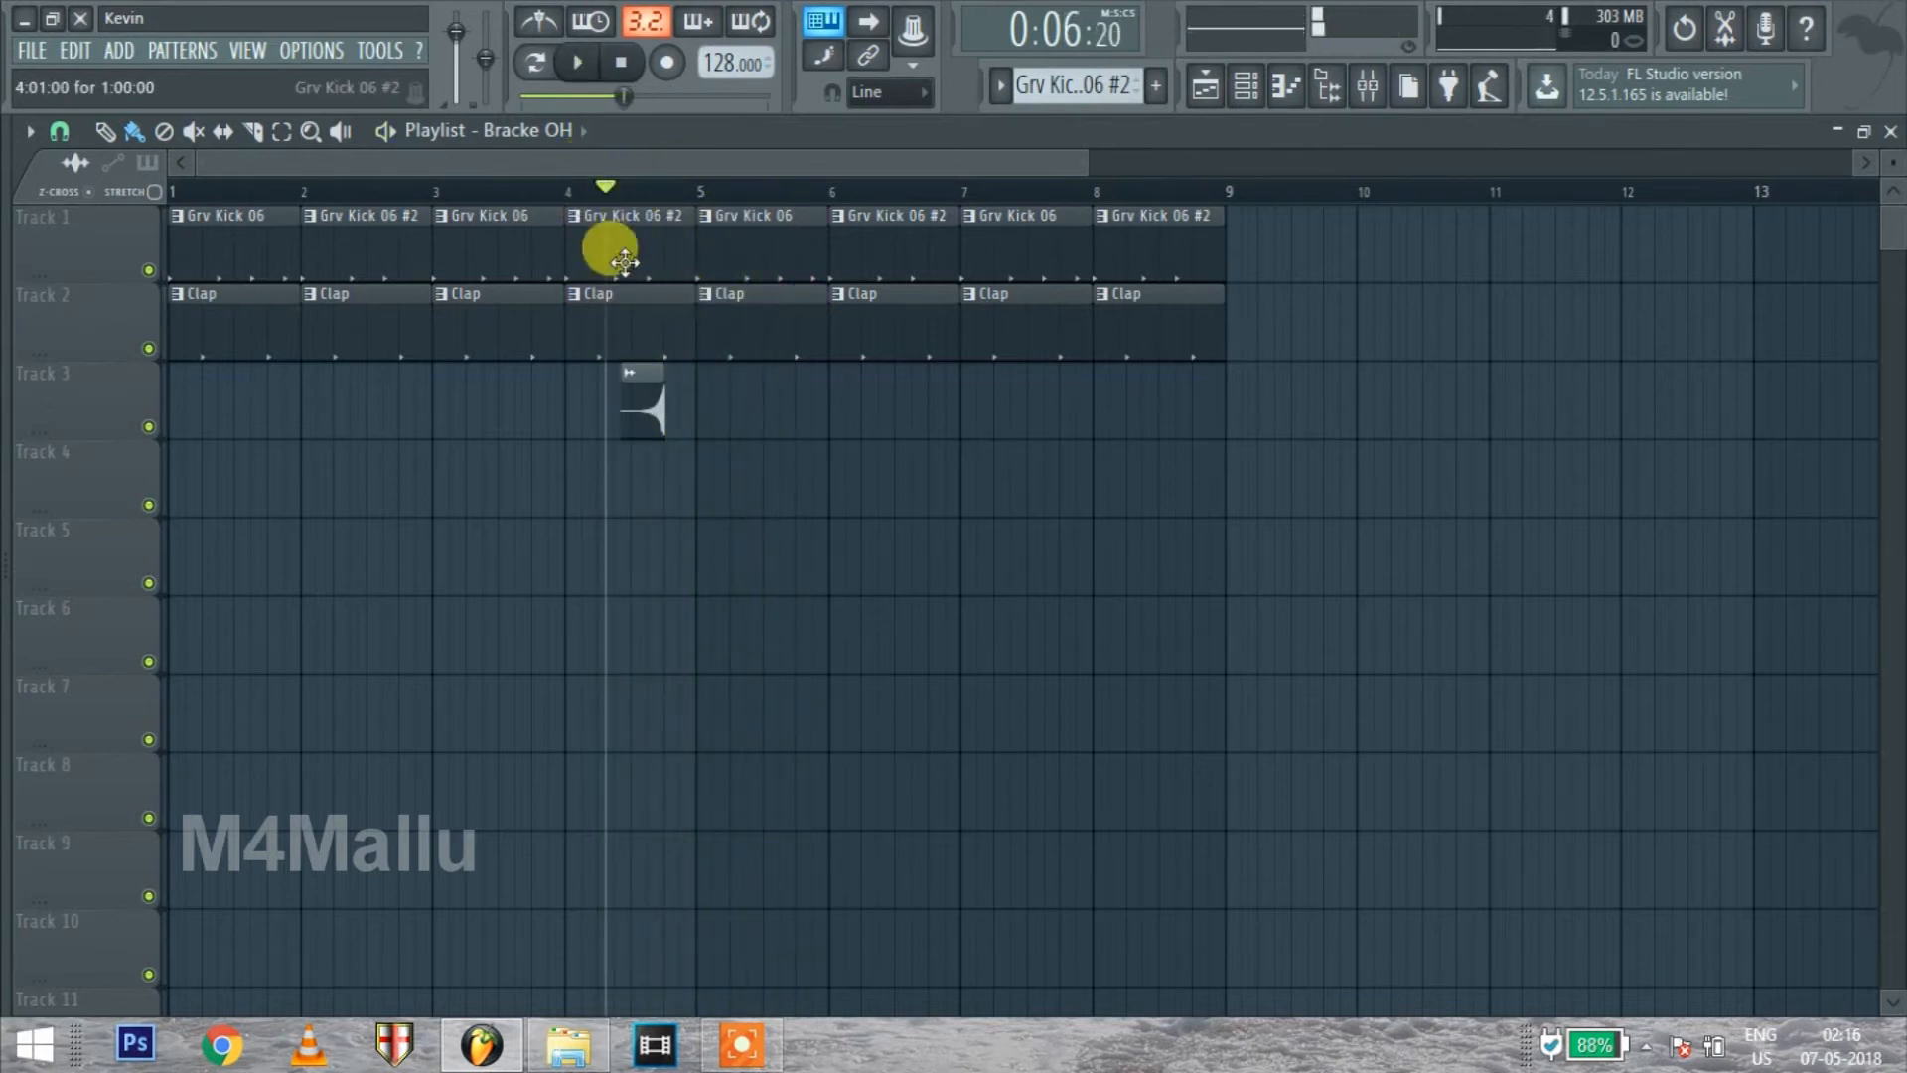
left_click_drag(643, 407, 387, 407)
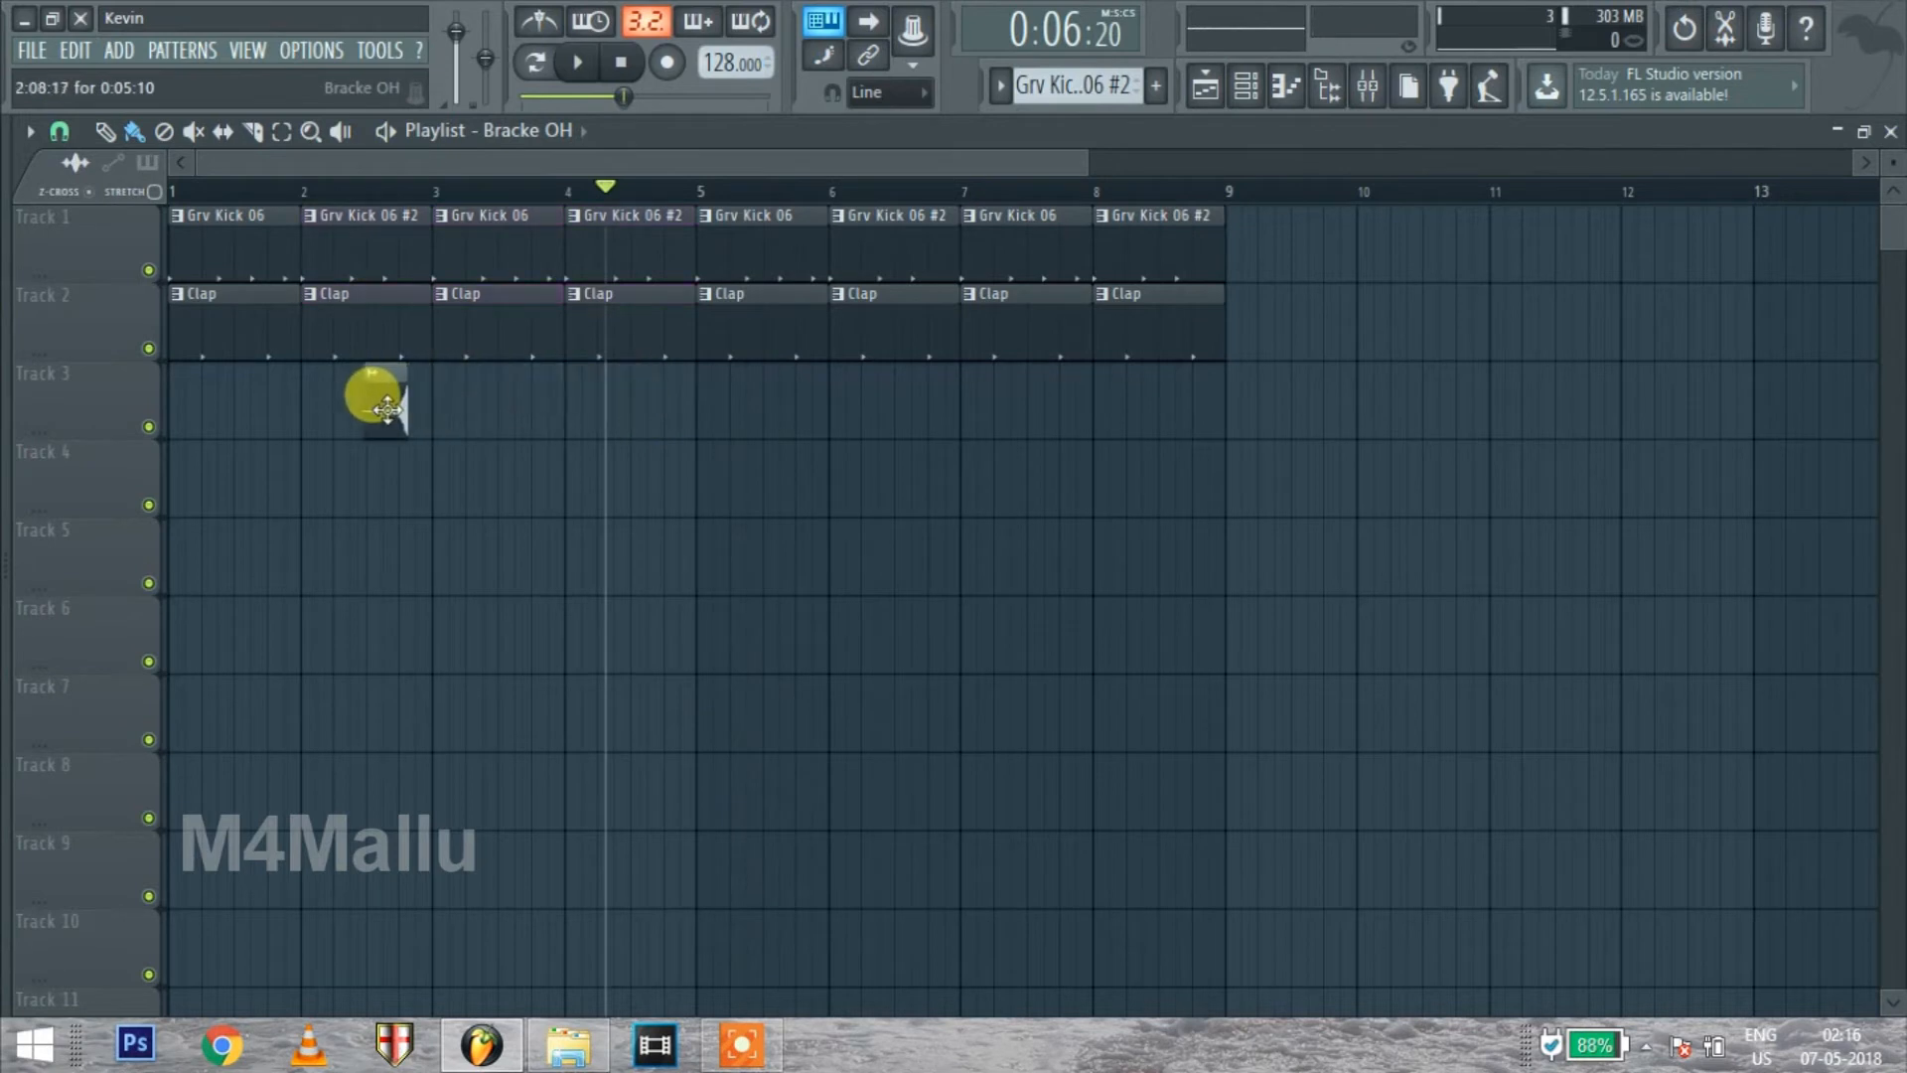
Play the arrangement from bar 1, add a second Bracke OH clip on Track 3 ending at bar 4's second clap, and stop playback
left_click(170, 191)
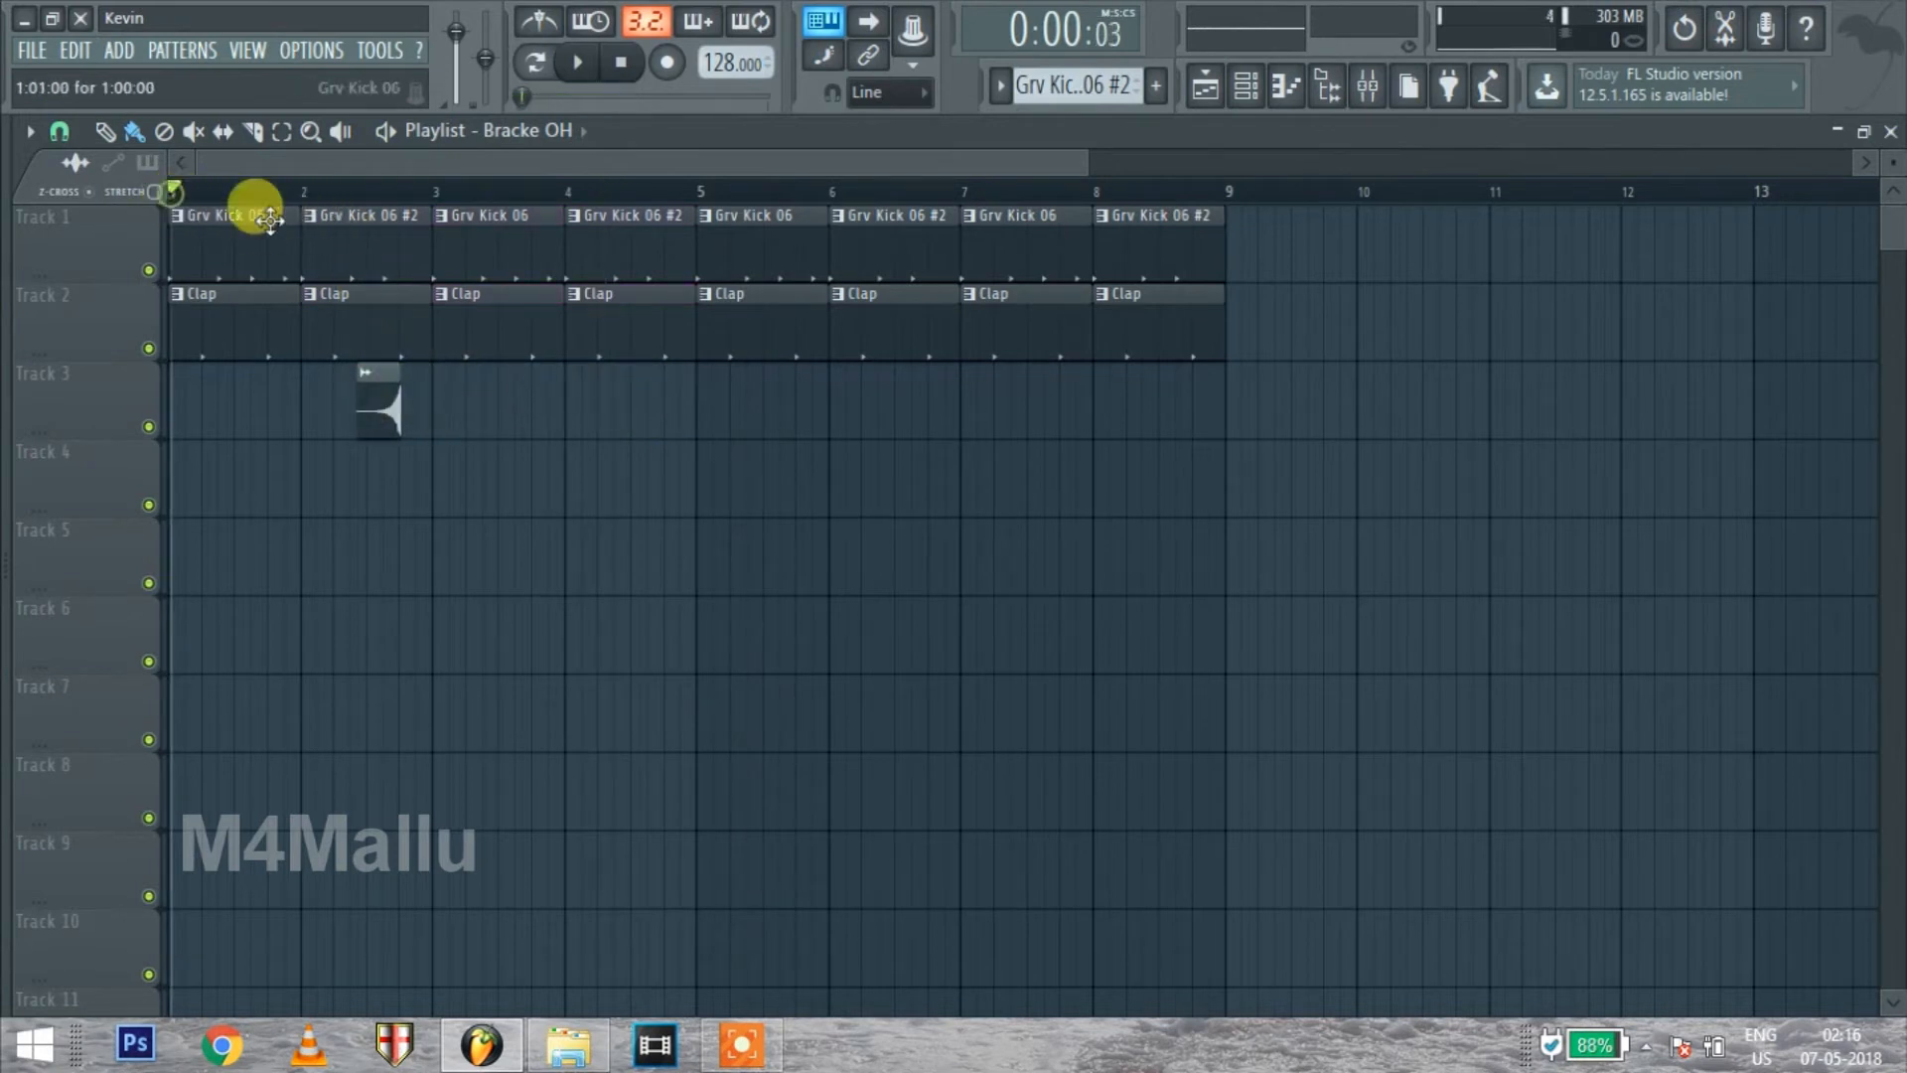
key("space")
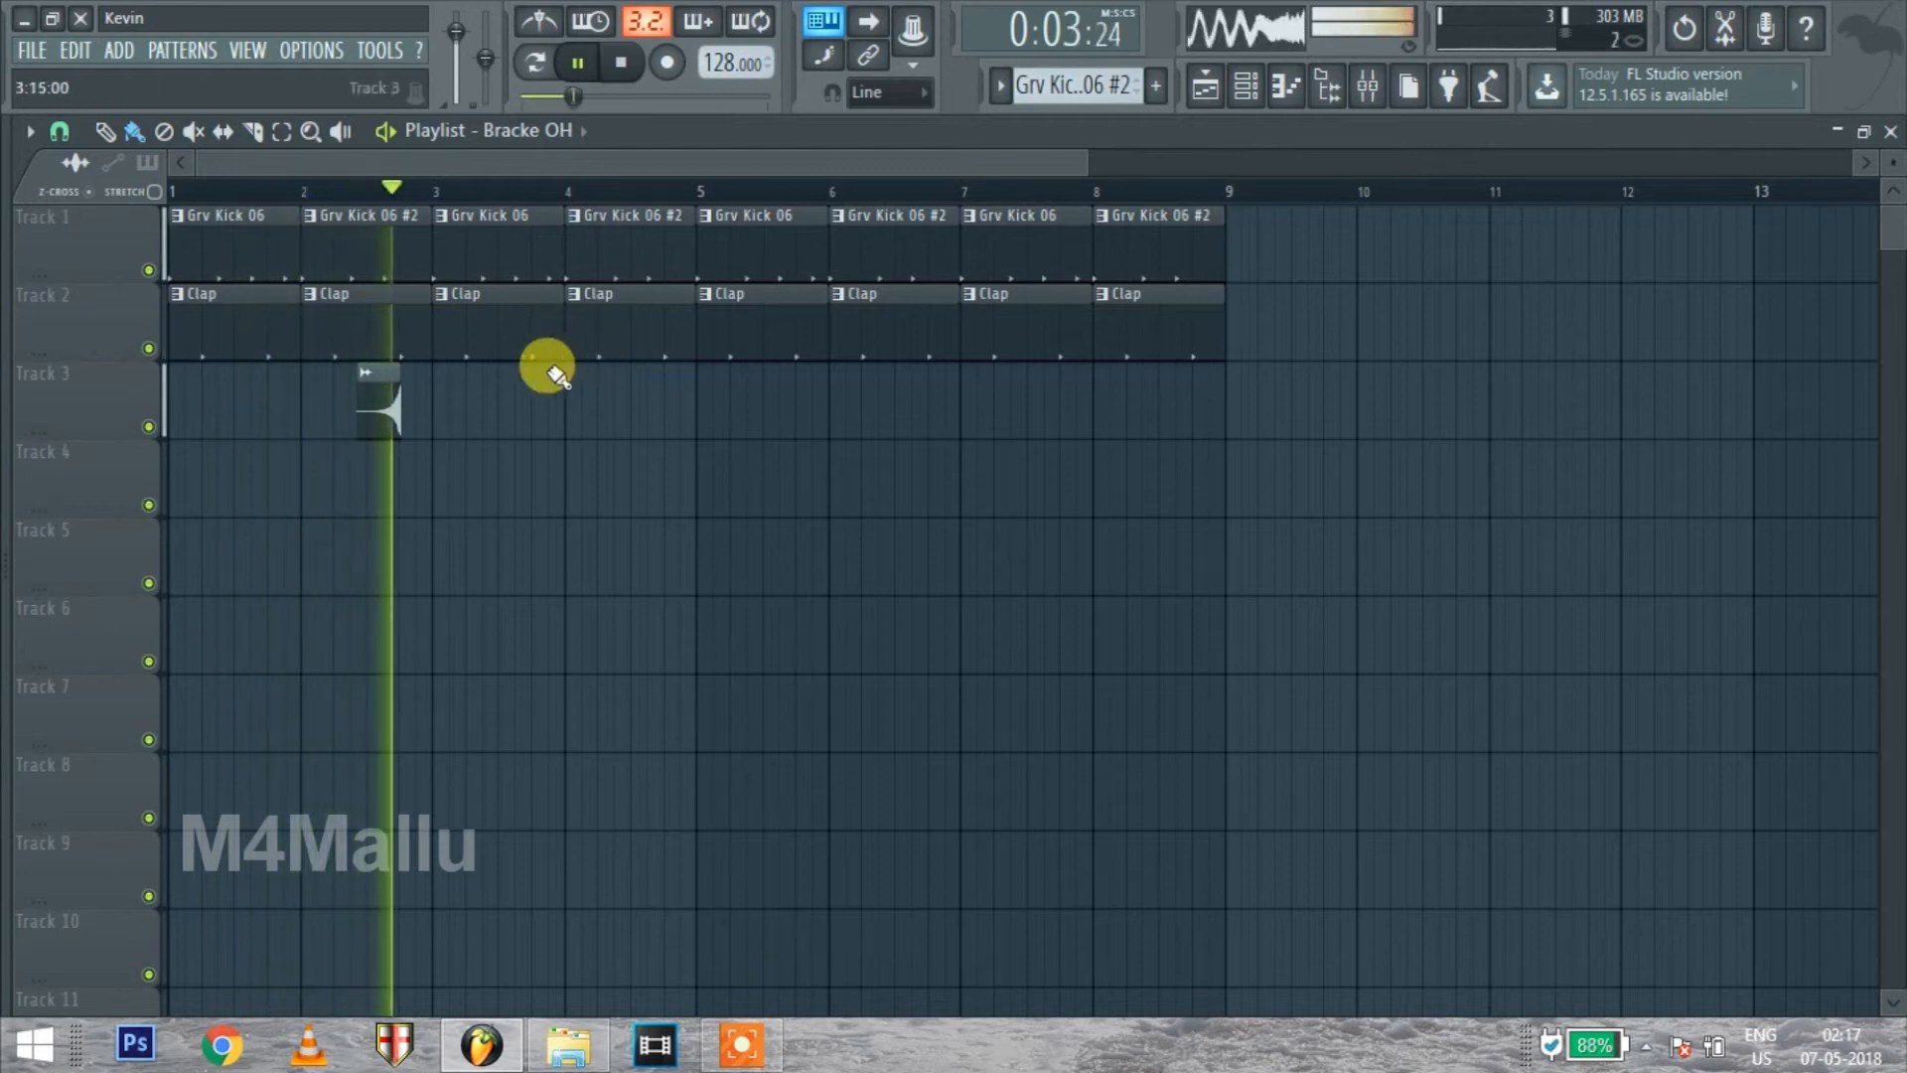
left_click(648, 410)
left_click_drag(647, 411, 640, 410)
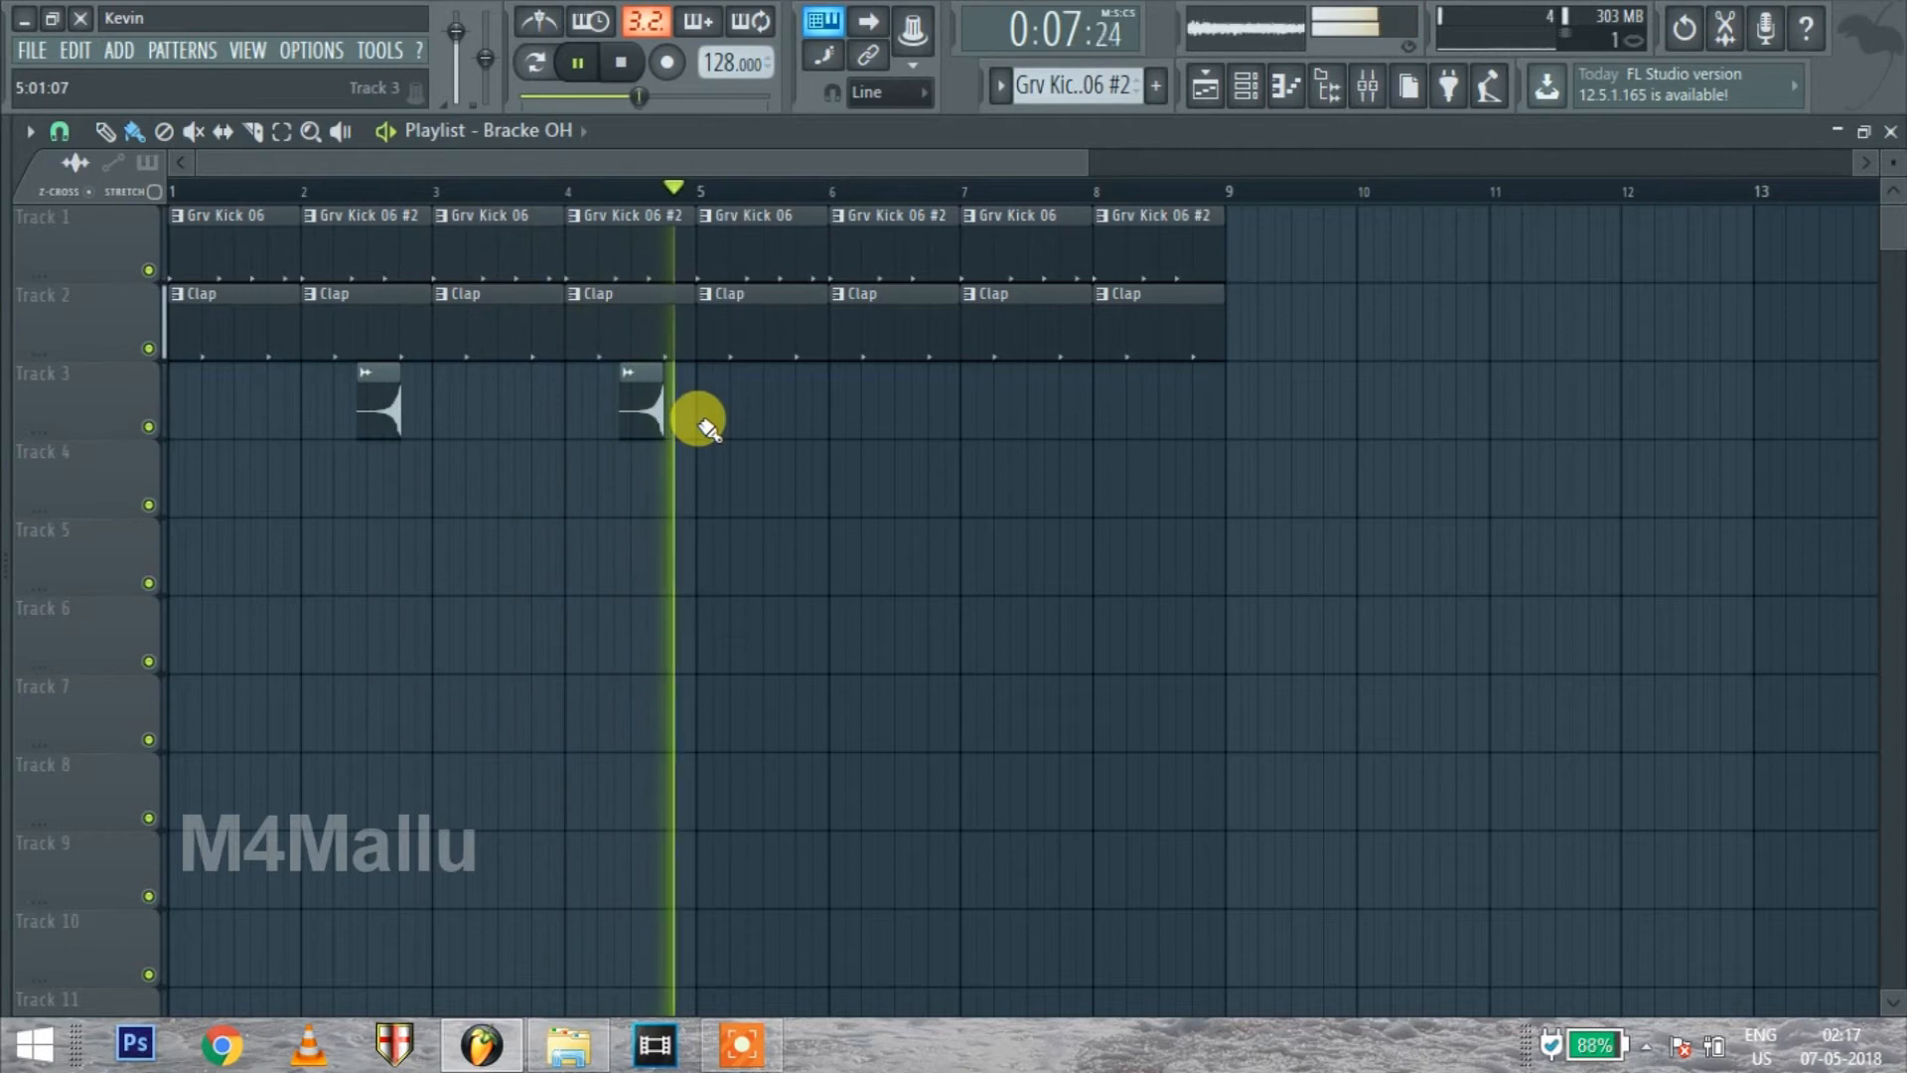
scroll(636, 415, "up", 3)
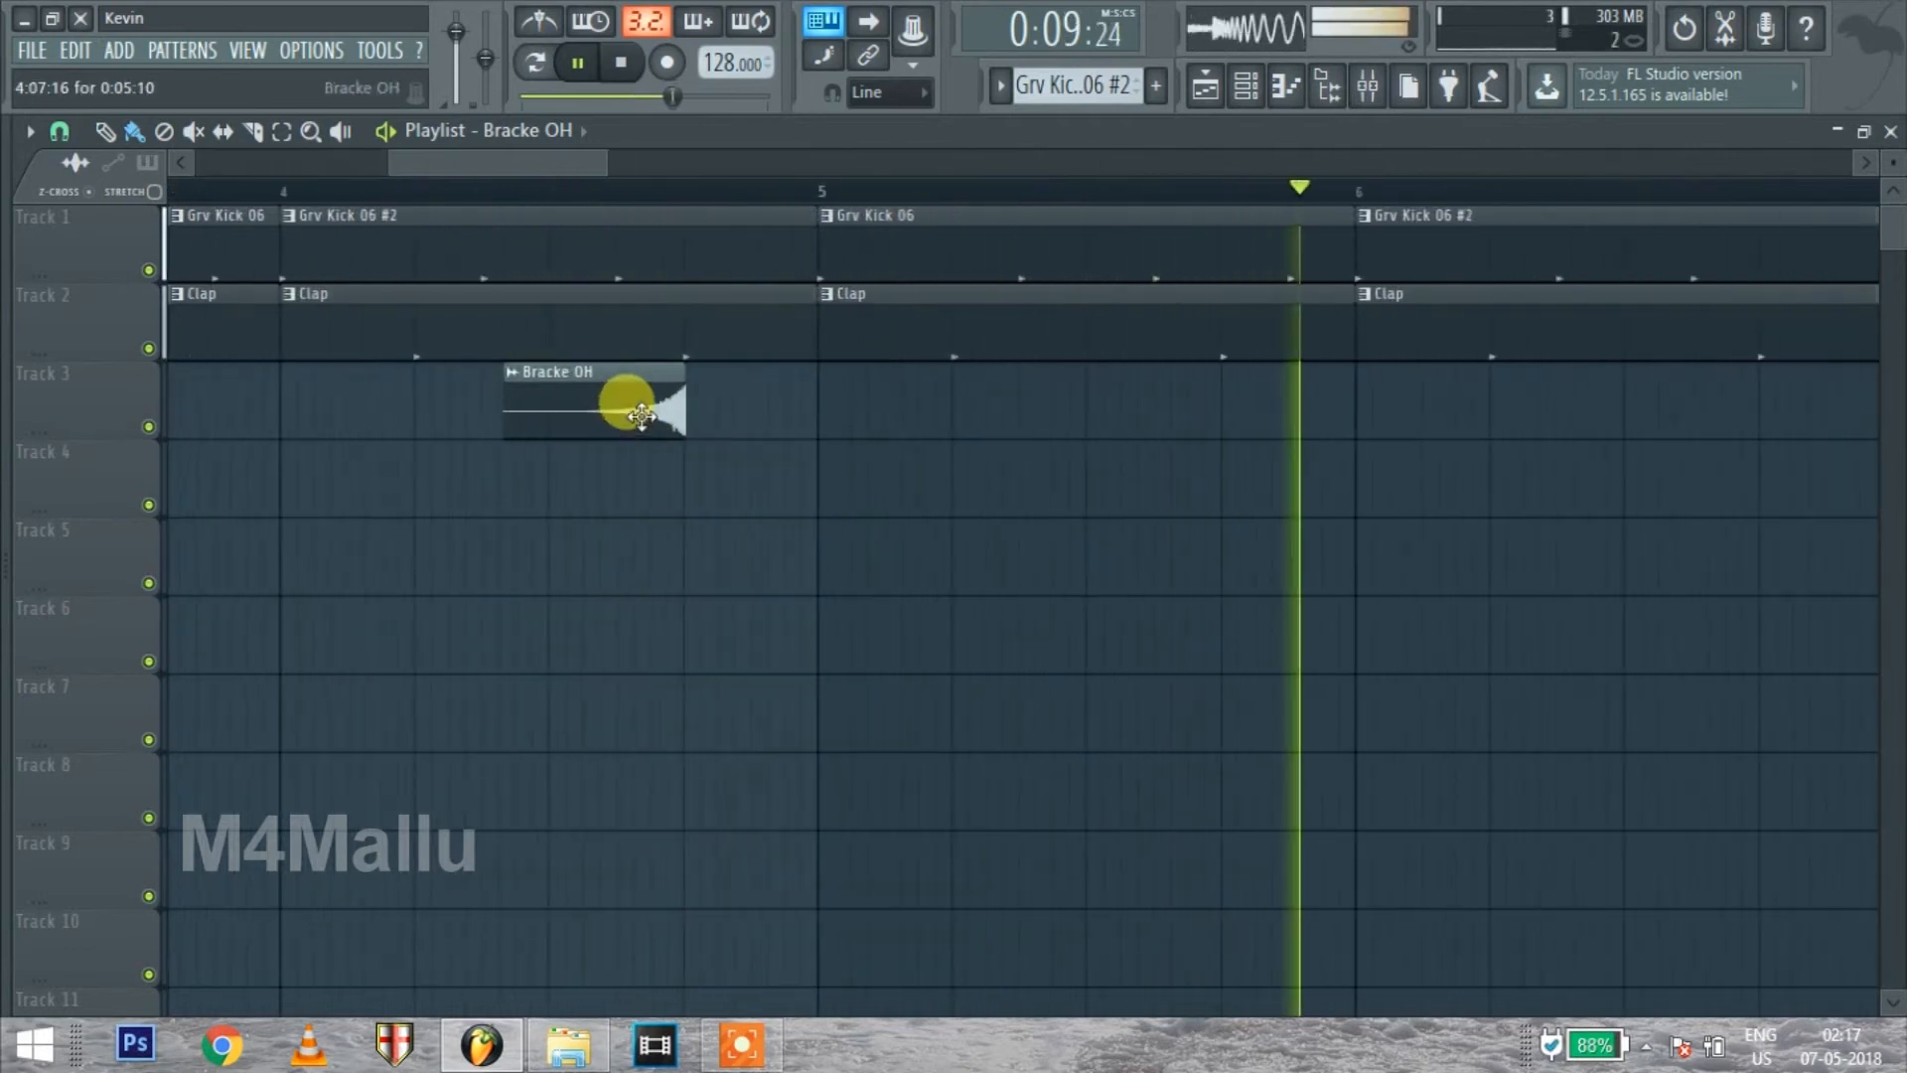
key("space")
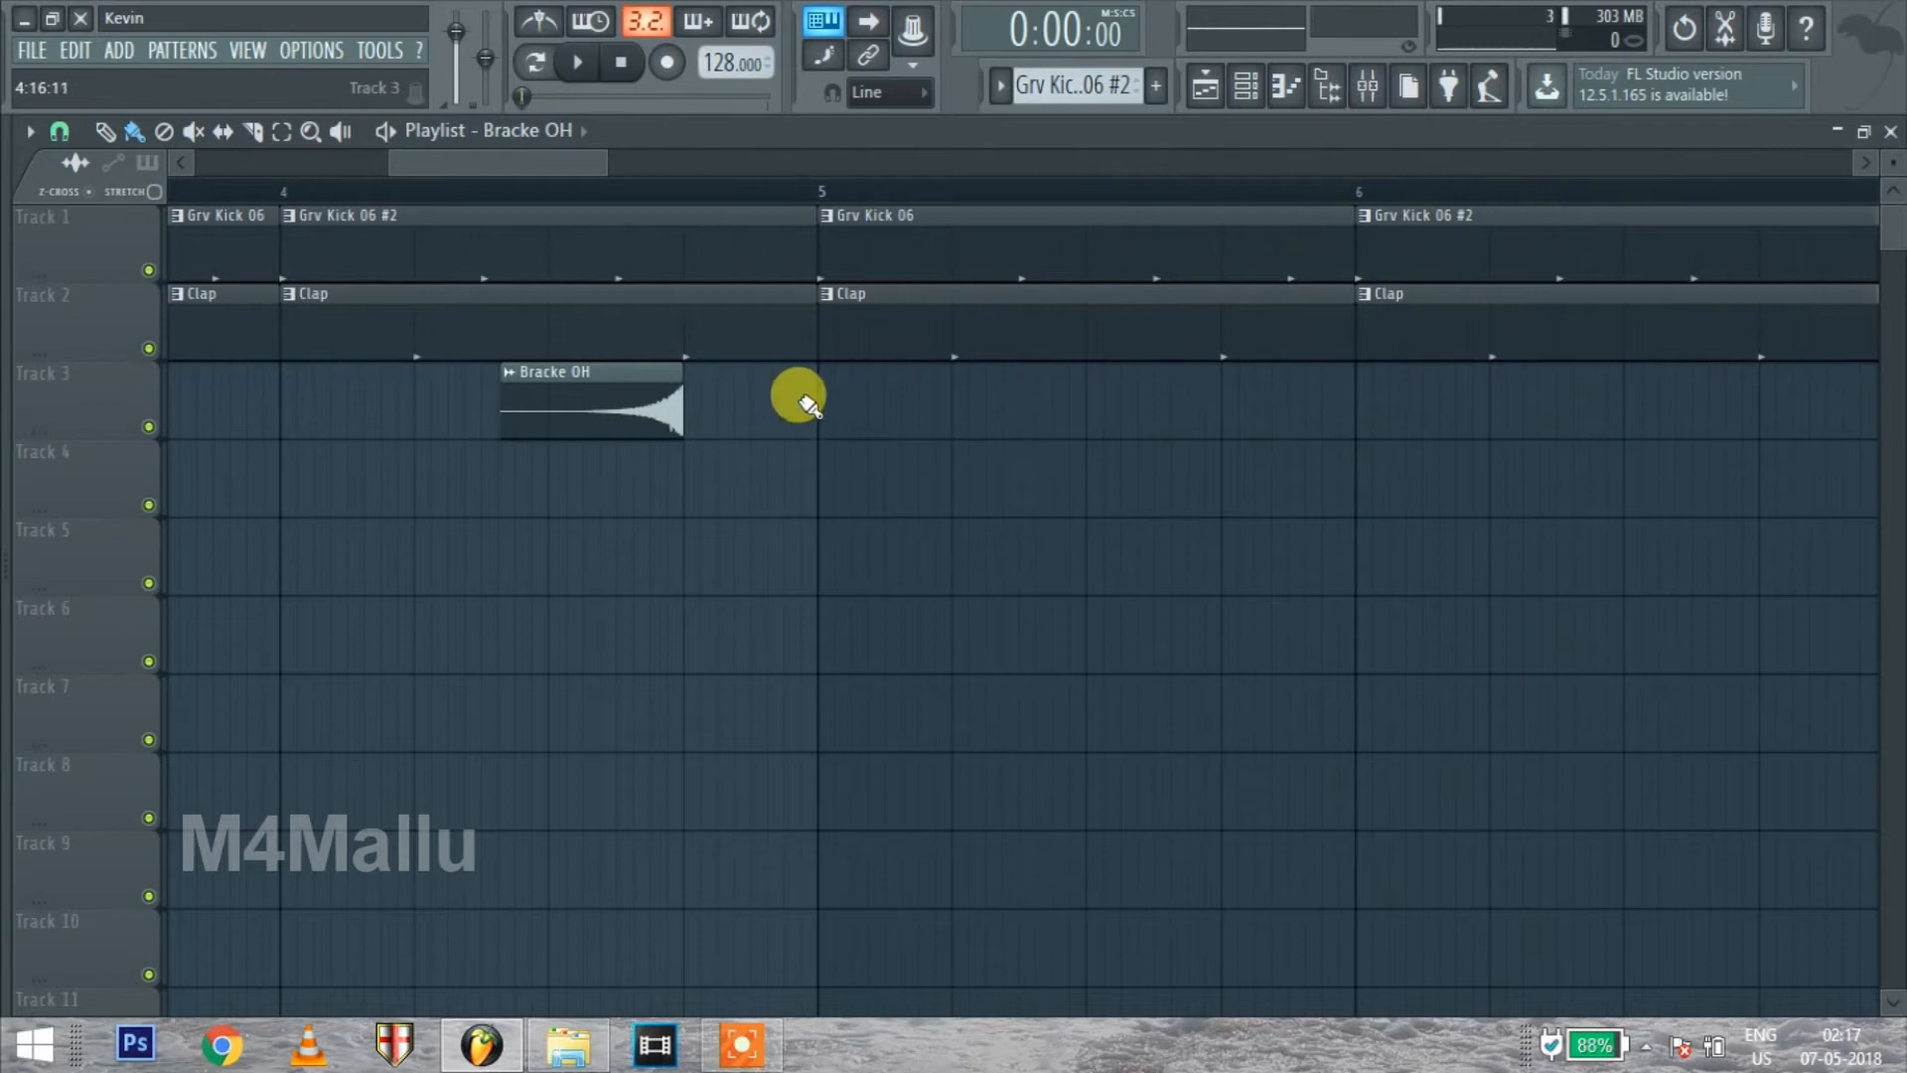
Show the channel rack and add a new FPC drum channel
left_click(1245, 87)
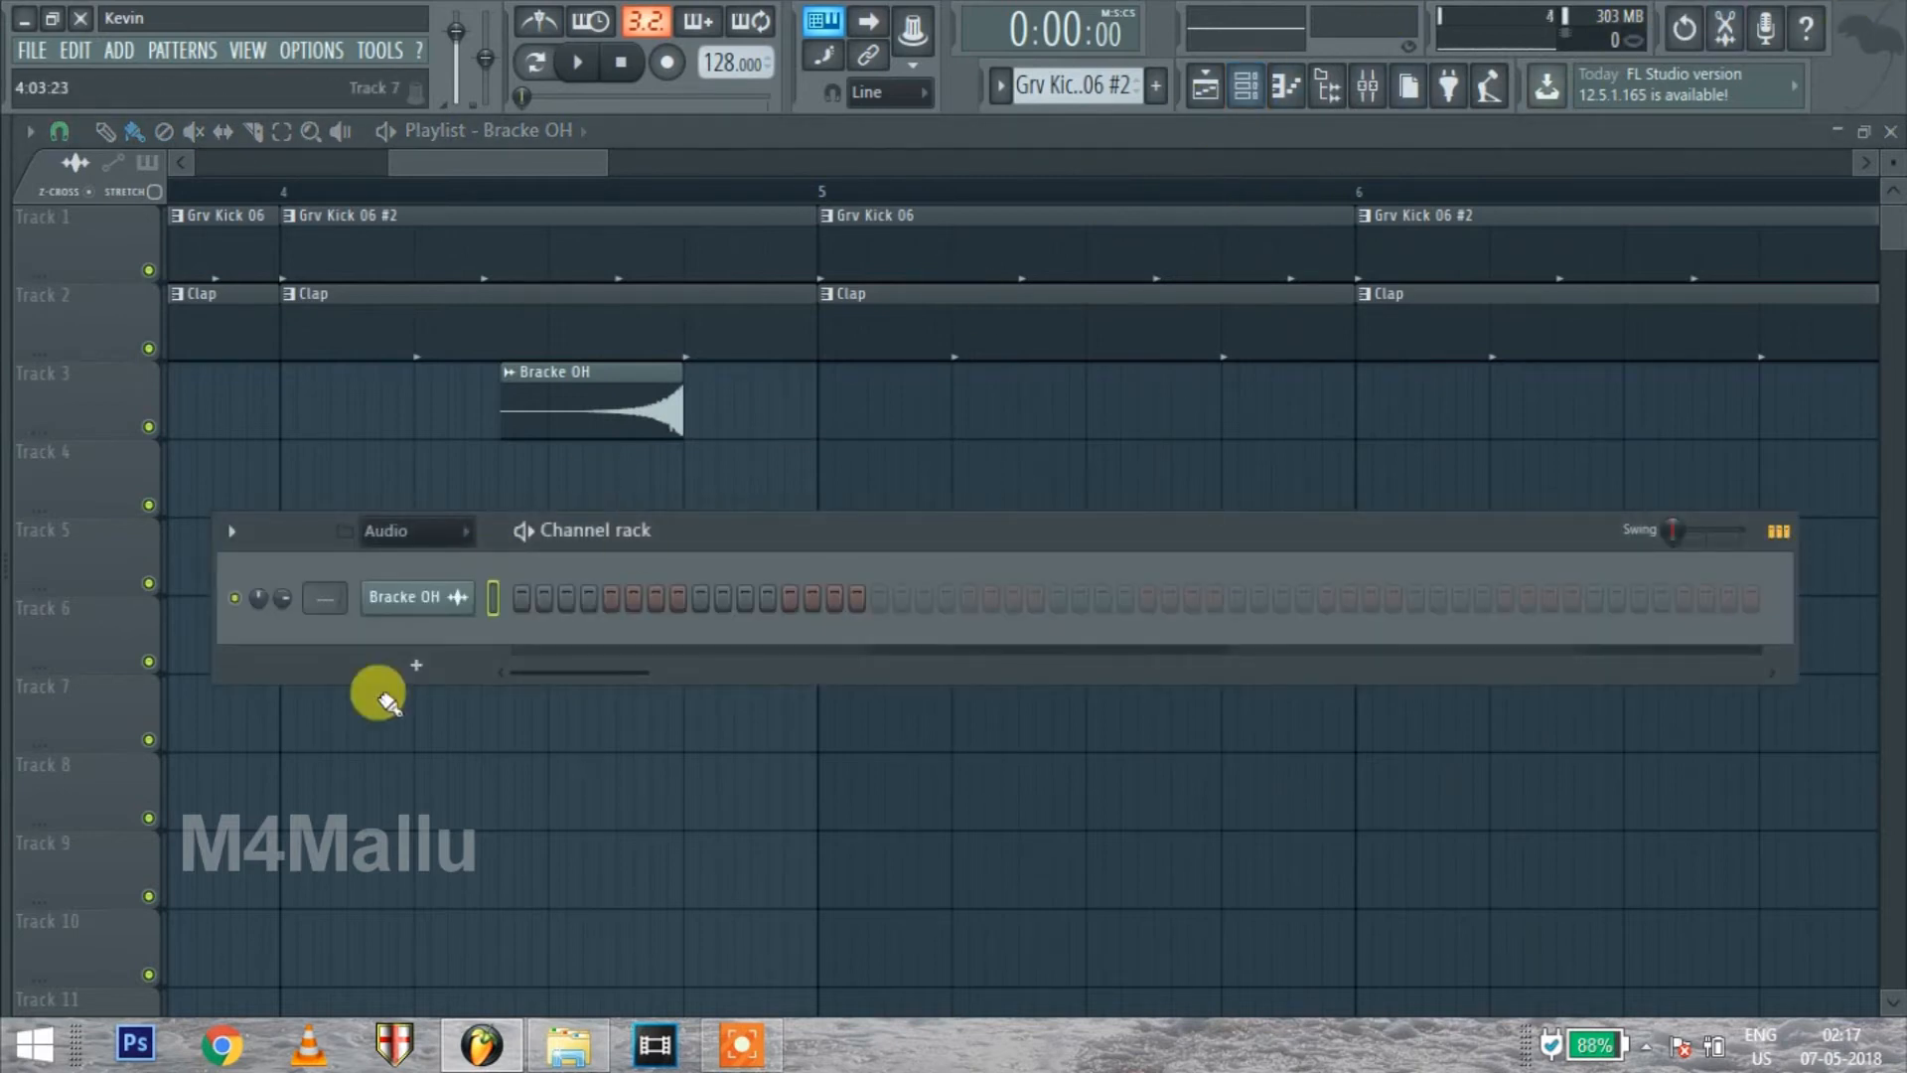
left_click(1247, 95)
left_click(1247, 95)
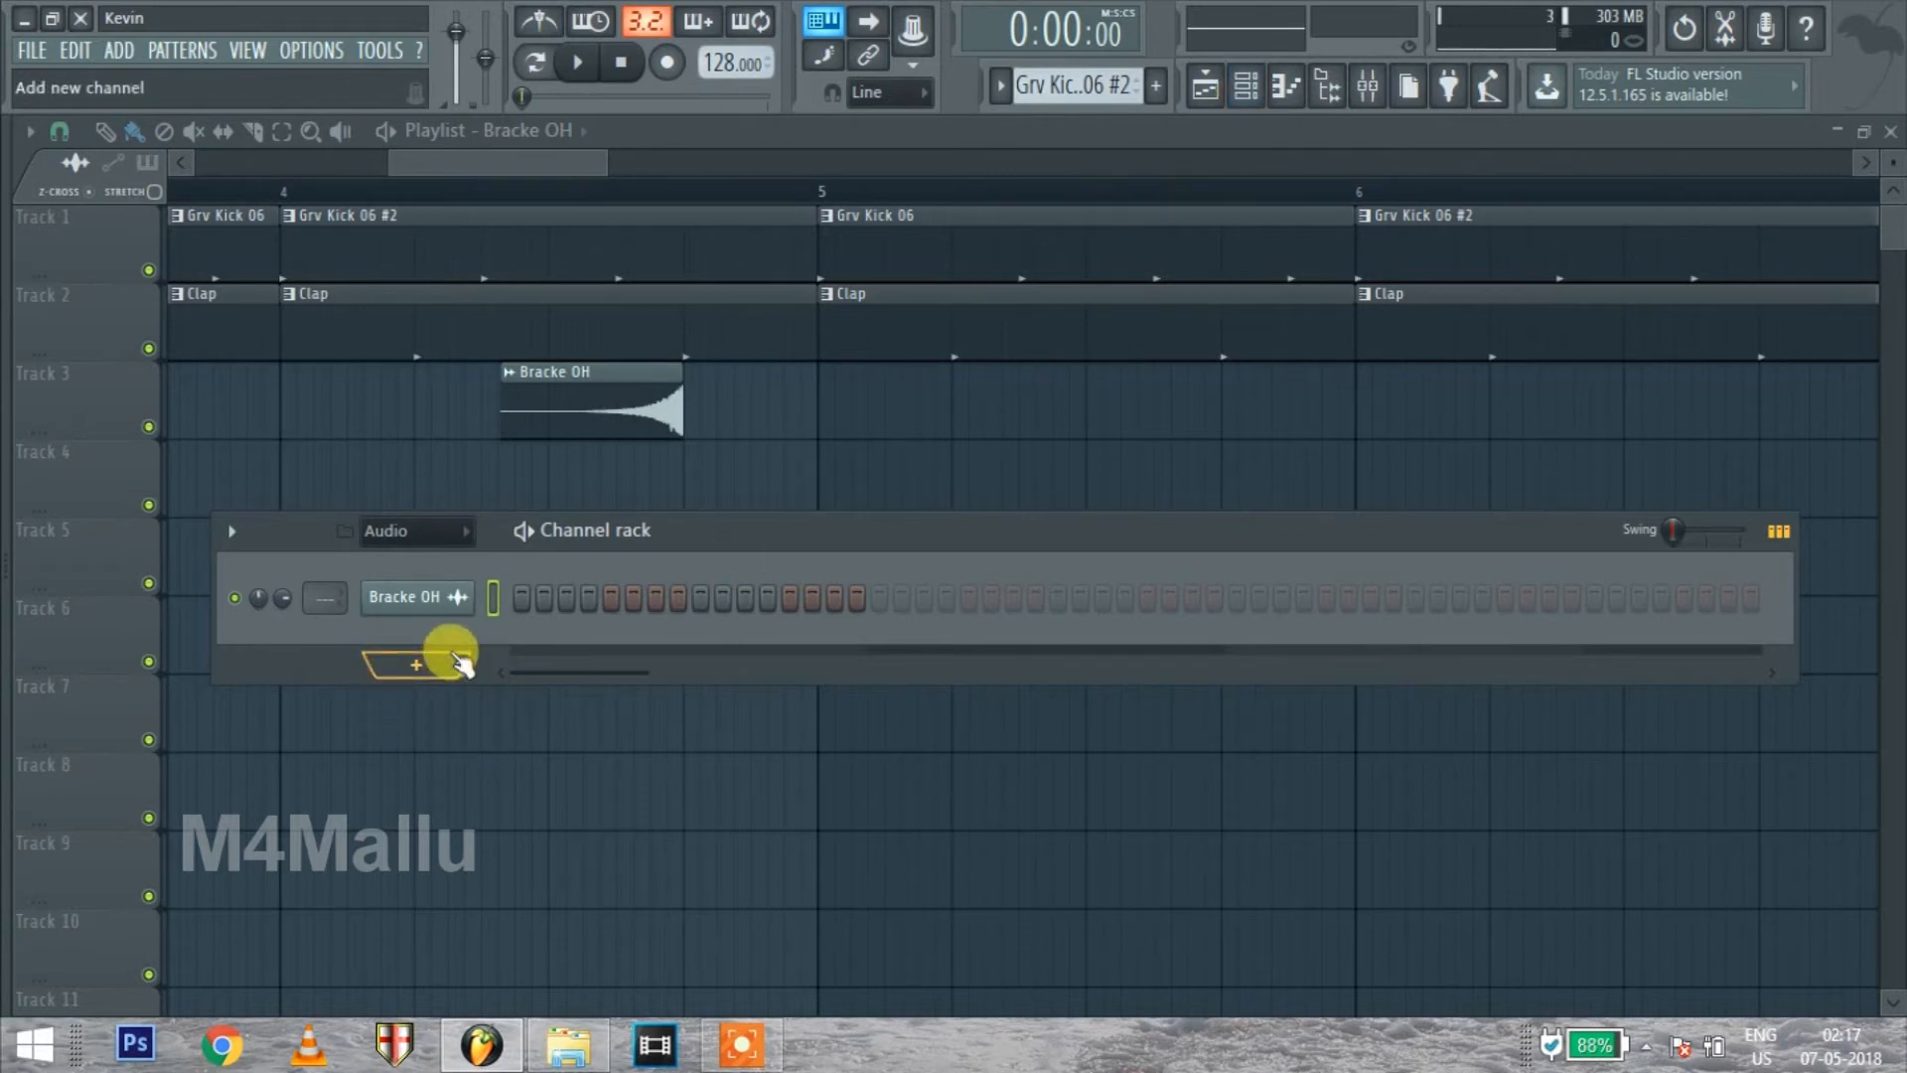
left_click(417, 679)
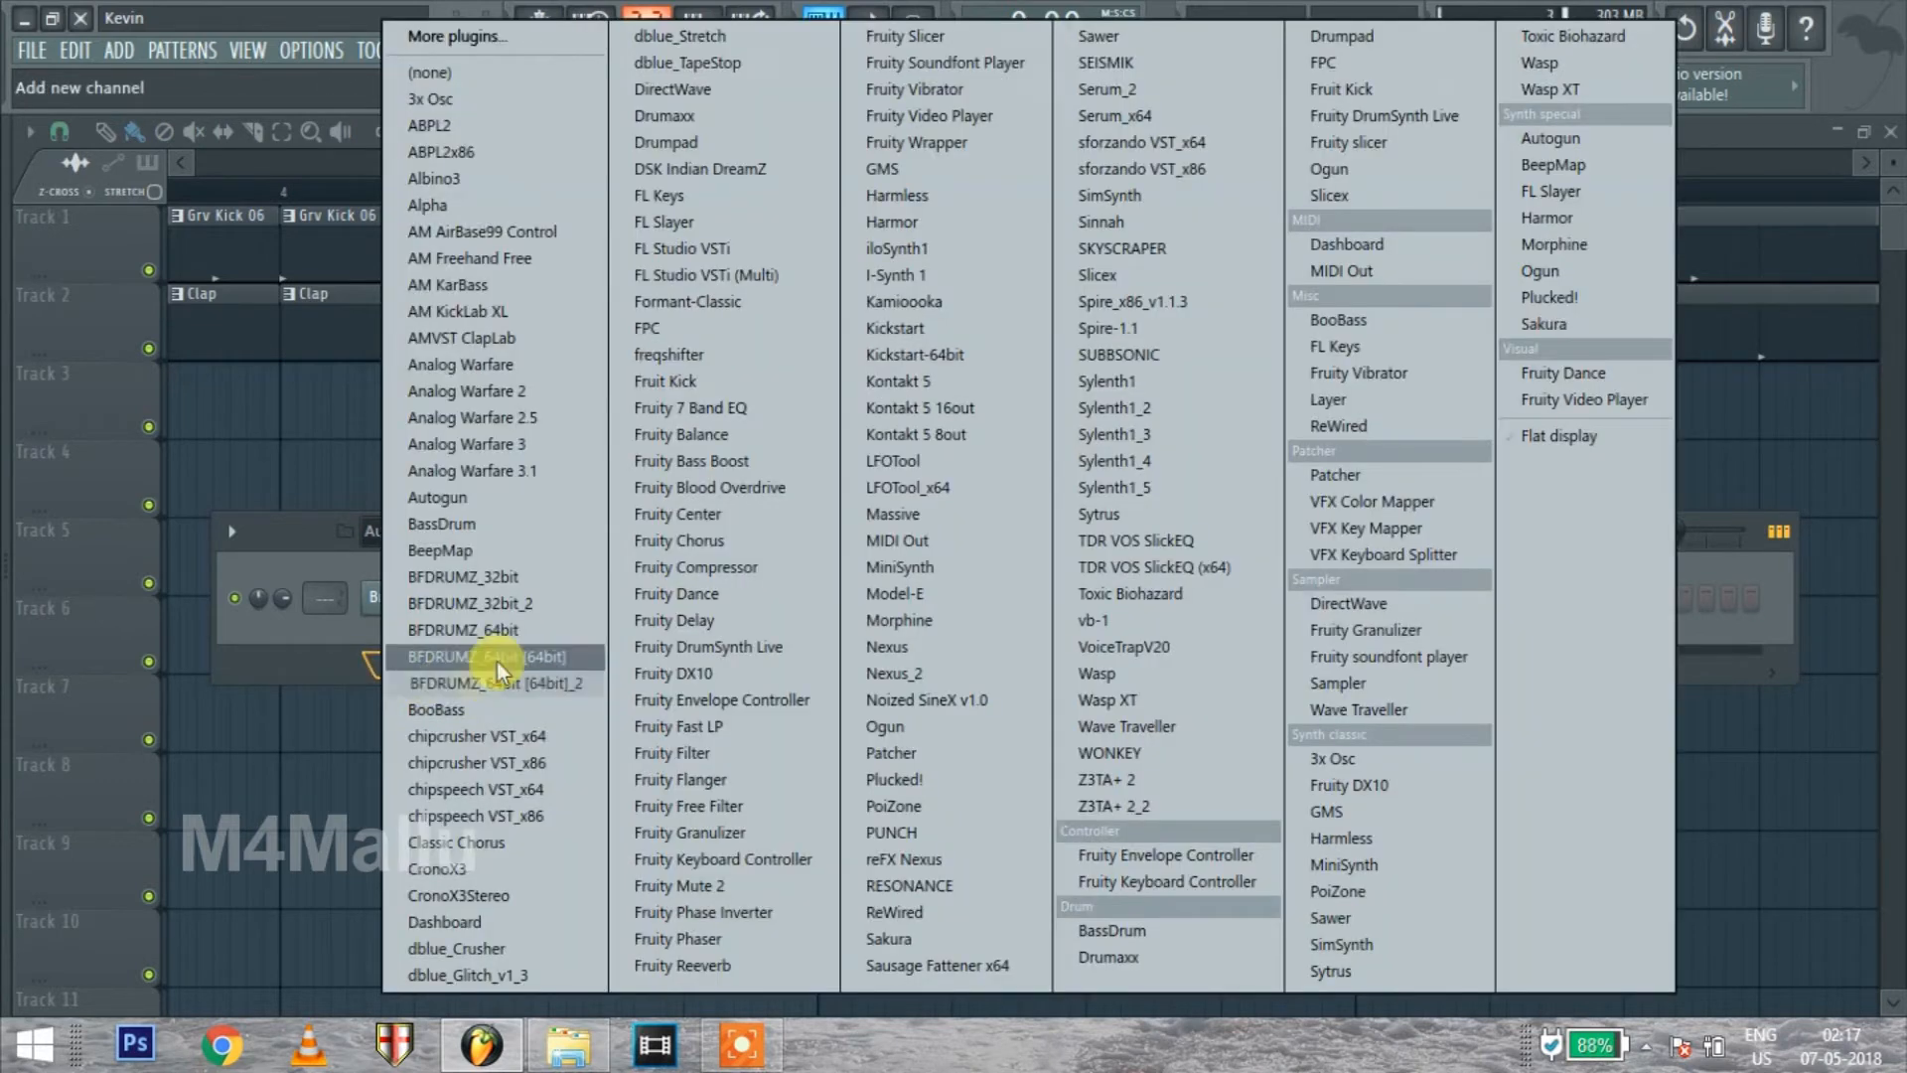
left_click(723, 330)
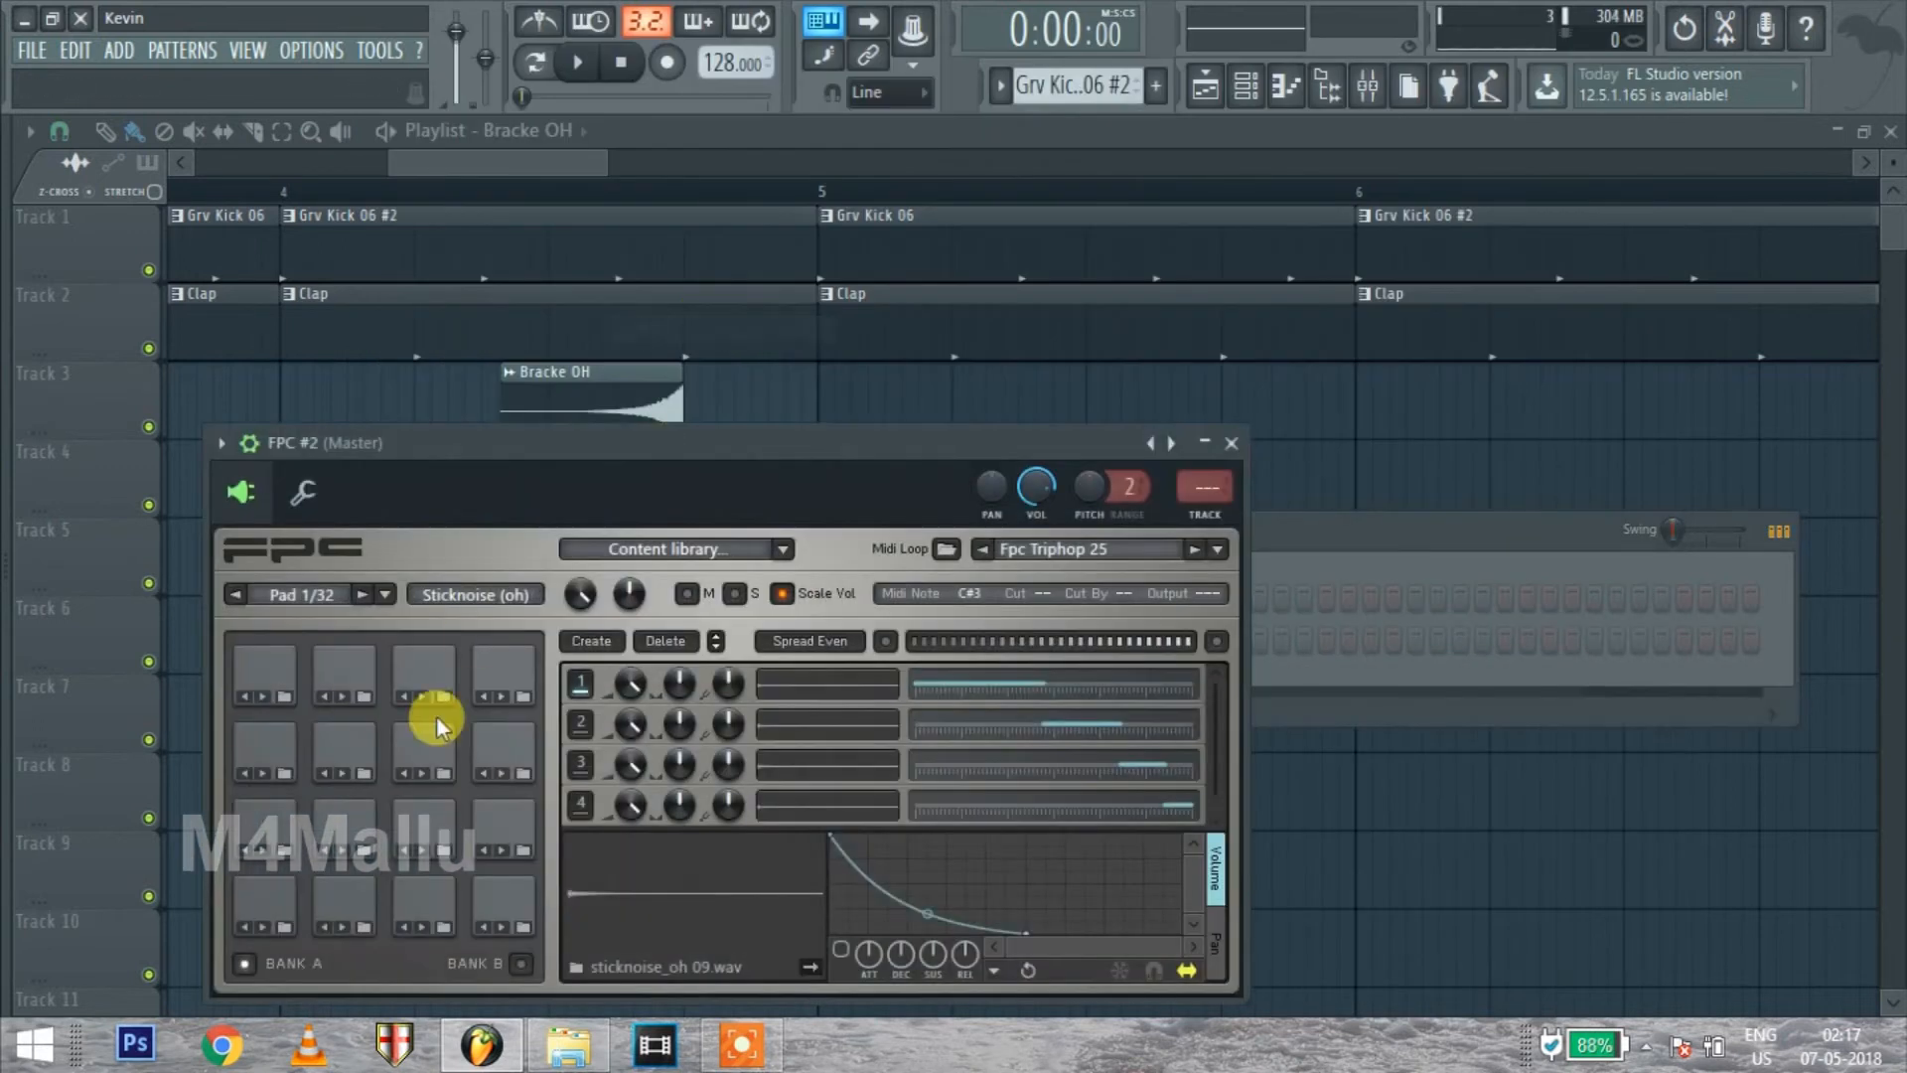
Load the Fpc Triphop 26 MIDI loop in the new FPC channel and move its window clear of the channel rack
left_click_drag(670, 437, 877, 374)
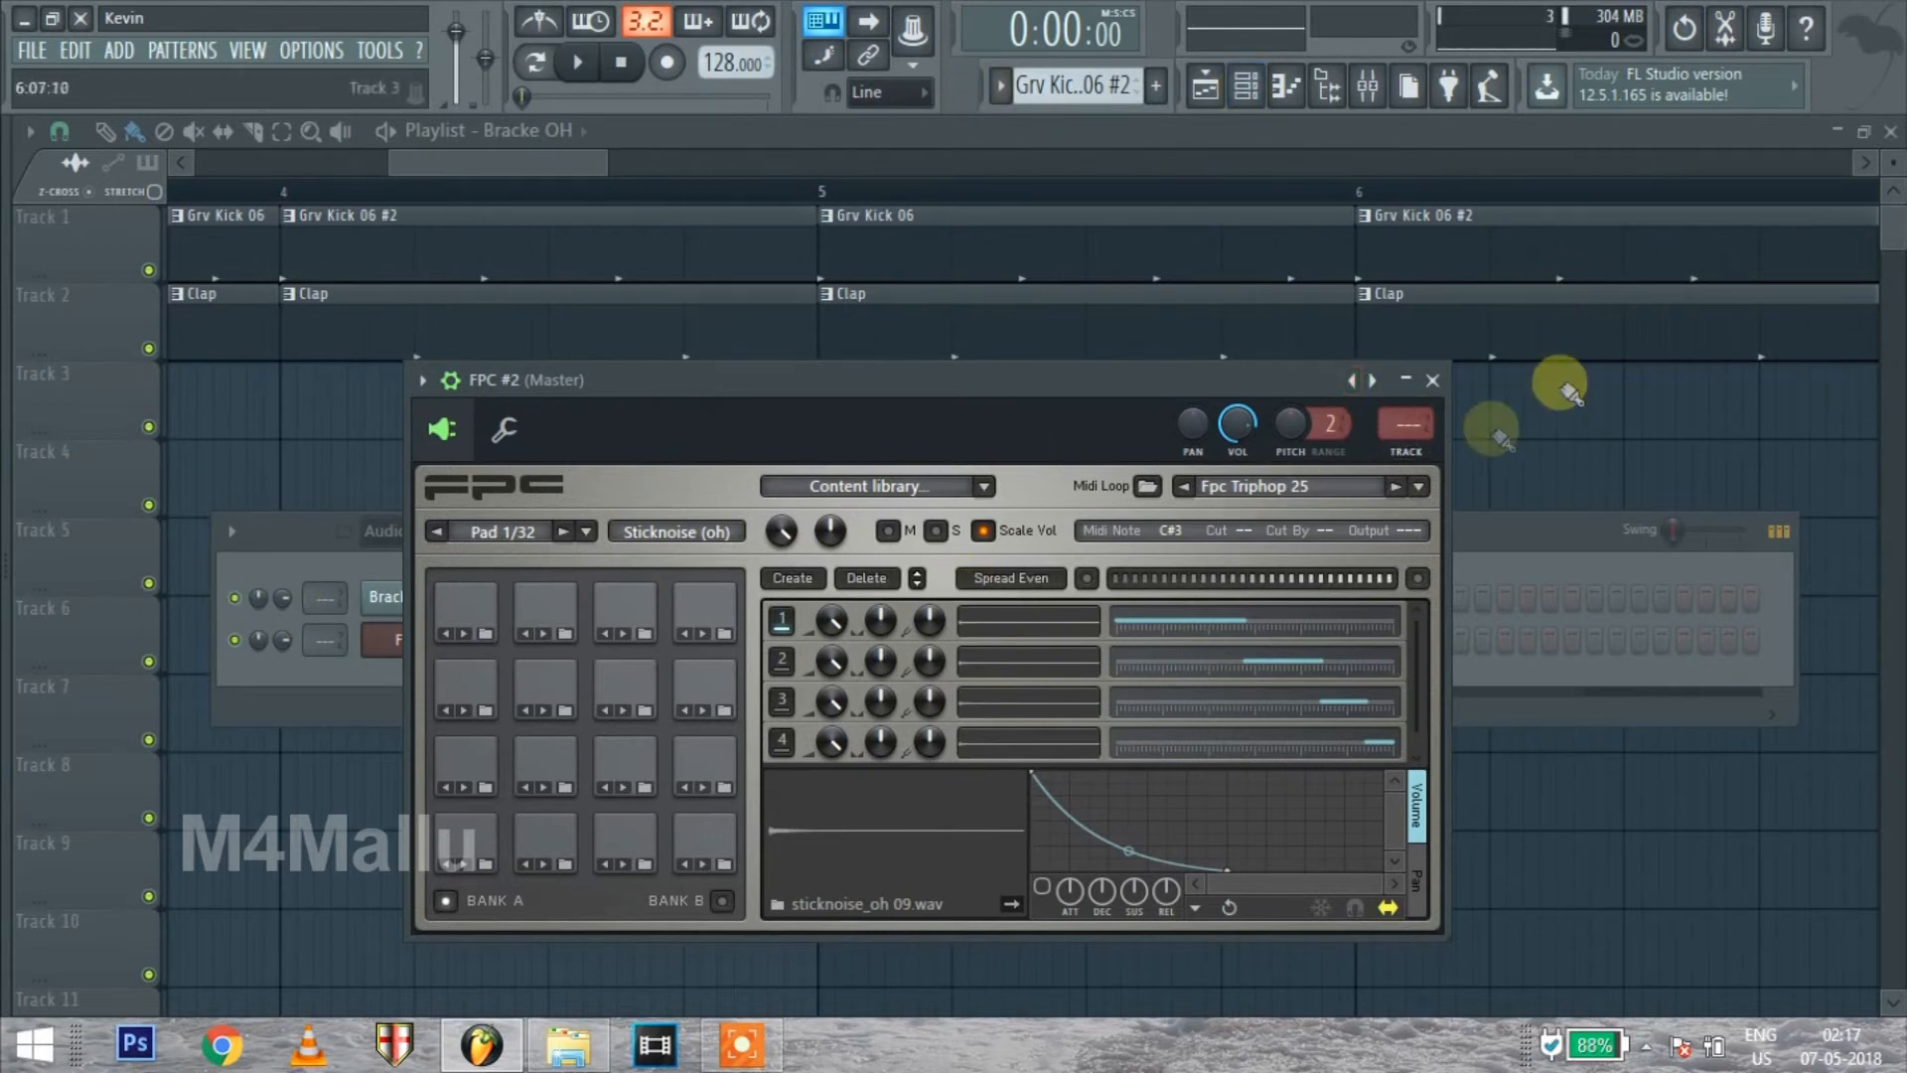
left_click(1397, 487)
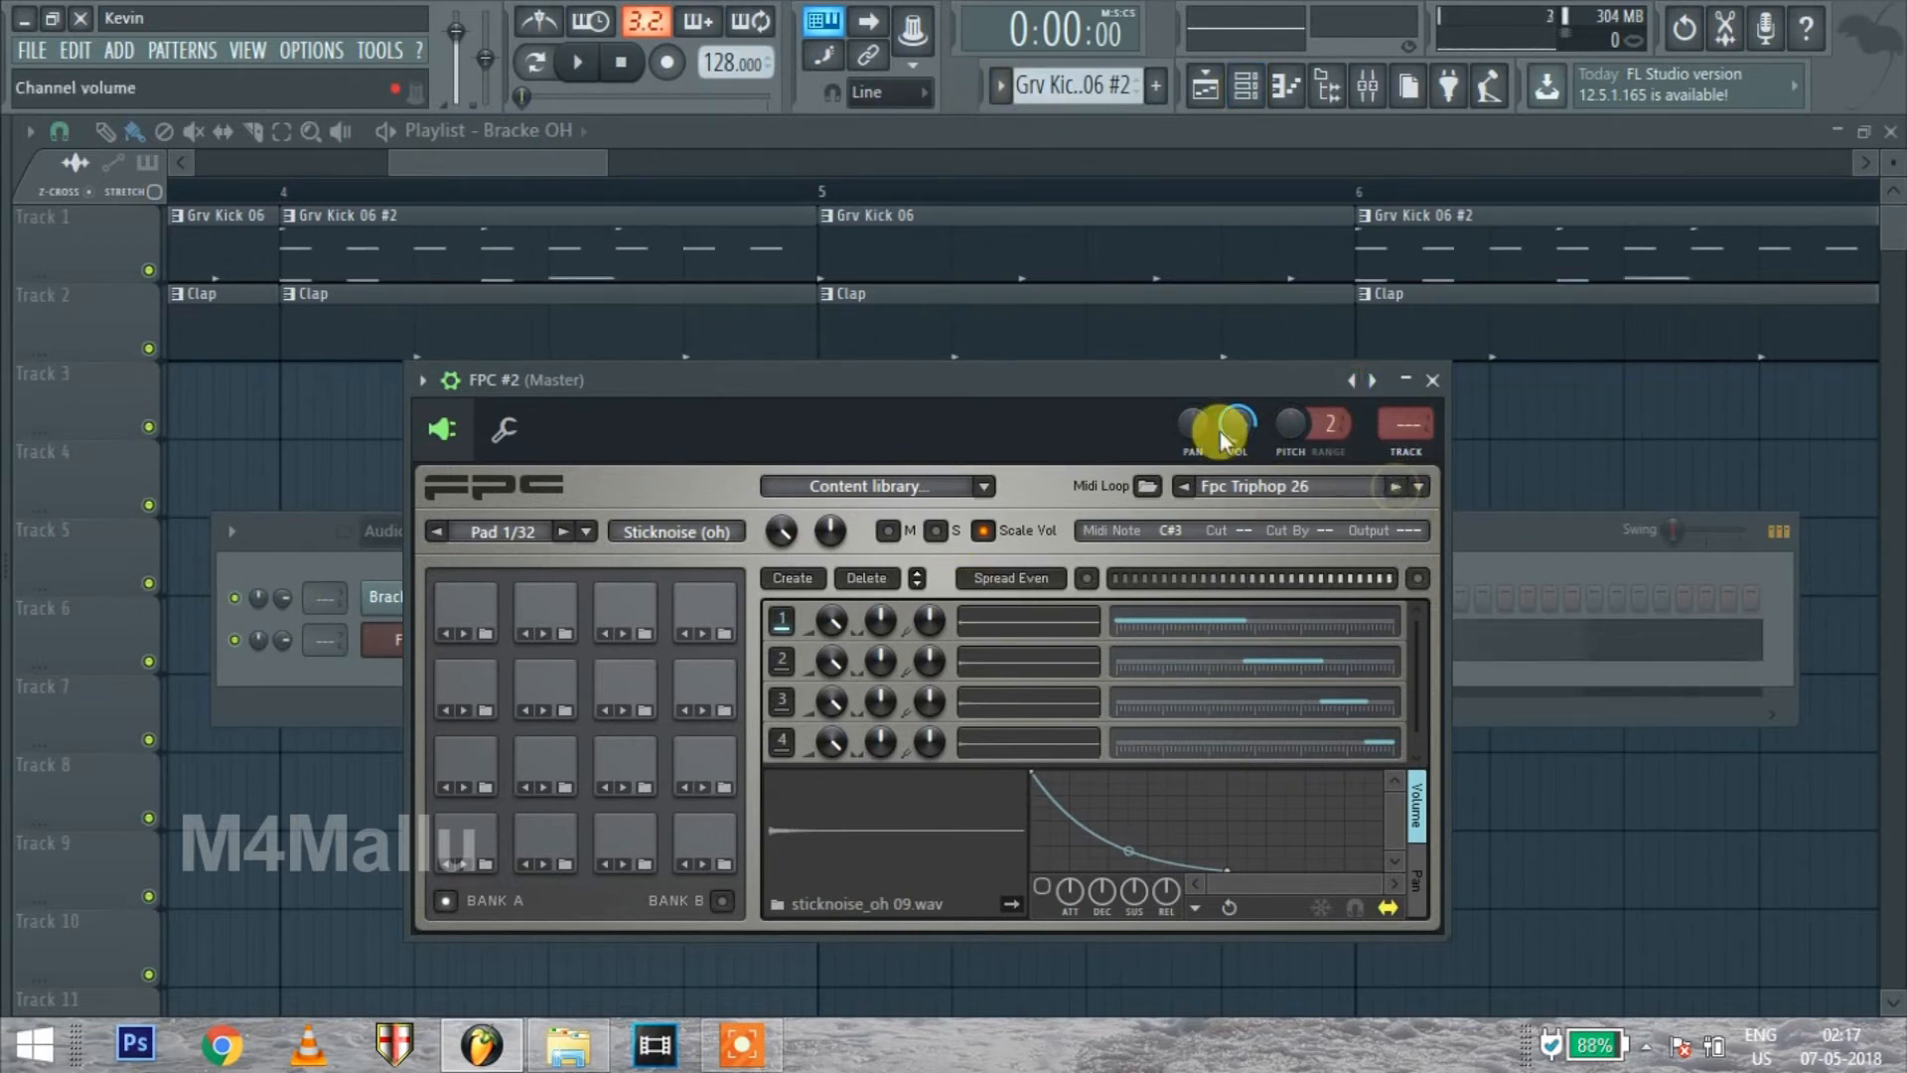
left_click_drag(1218, 379, 1402, 513)
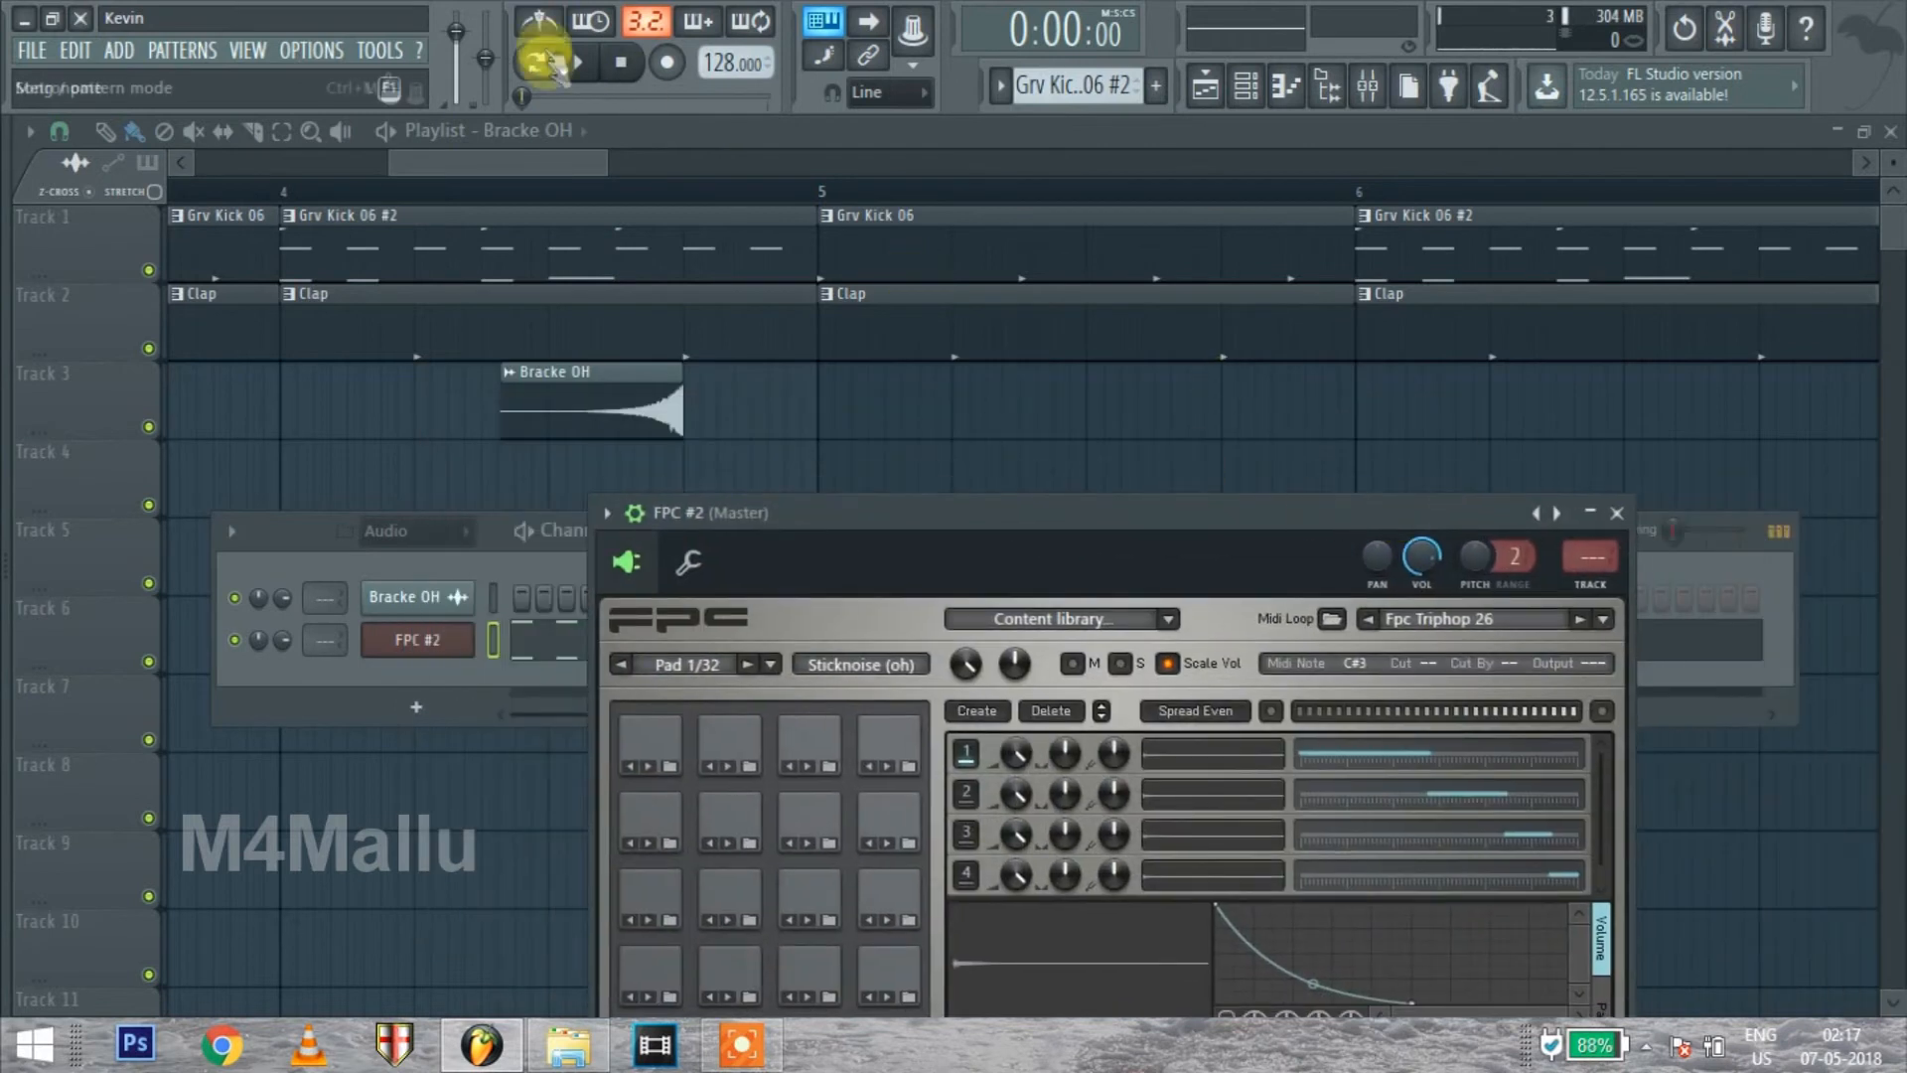
Start pattern playback, try the Fpc Hiphop 14 MIDI loop in the FPC channel, and switch it to Fpc Hiphop 15
left_click(601, 75)
left_click_drag(1005, 516, 570, 254)
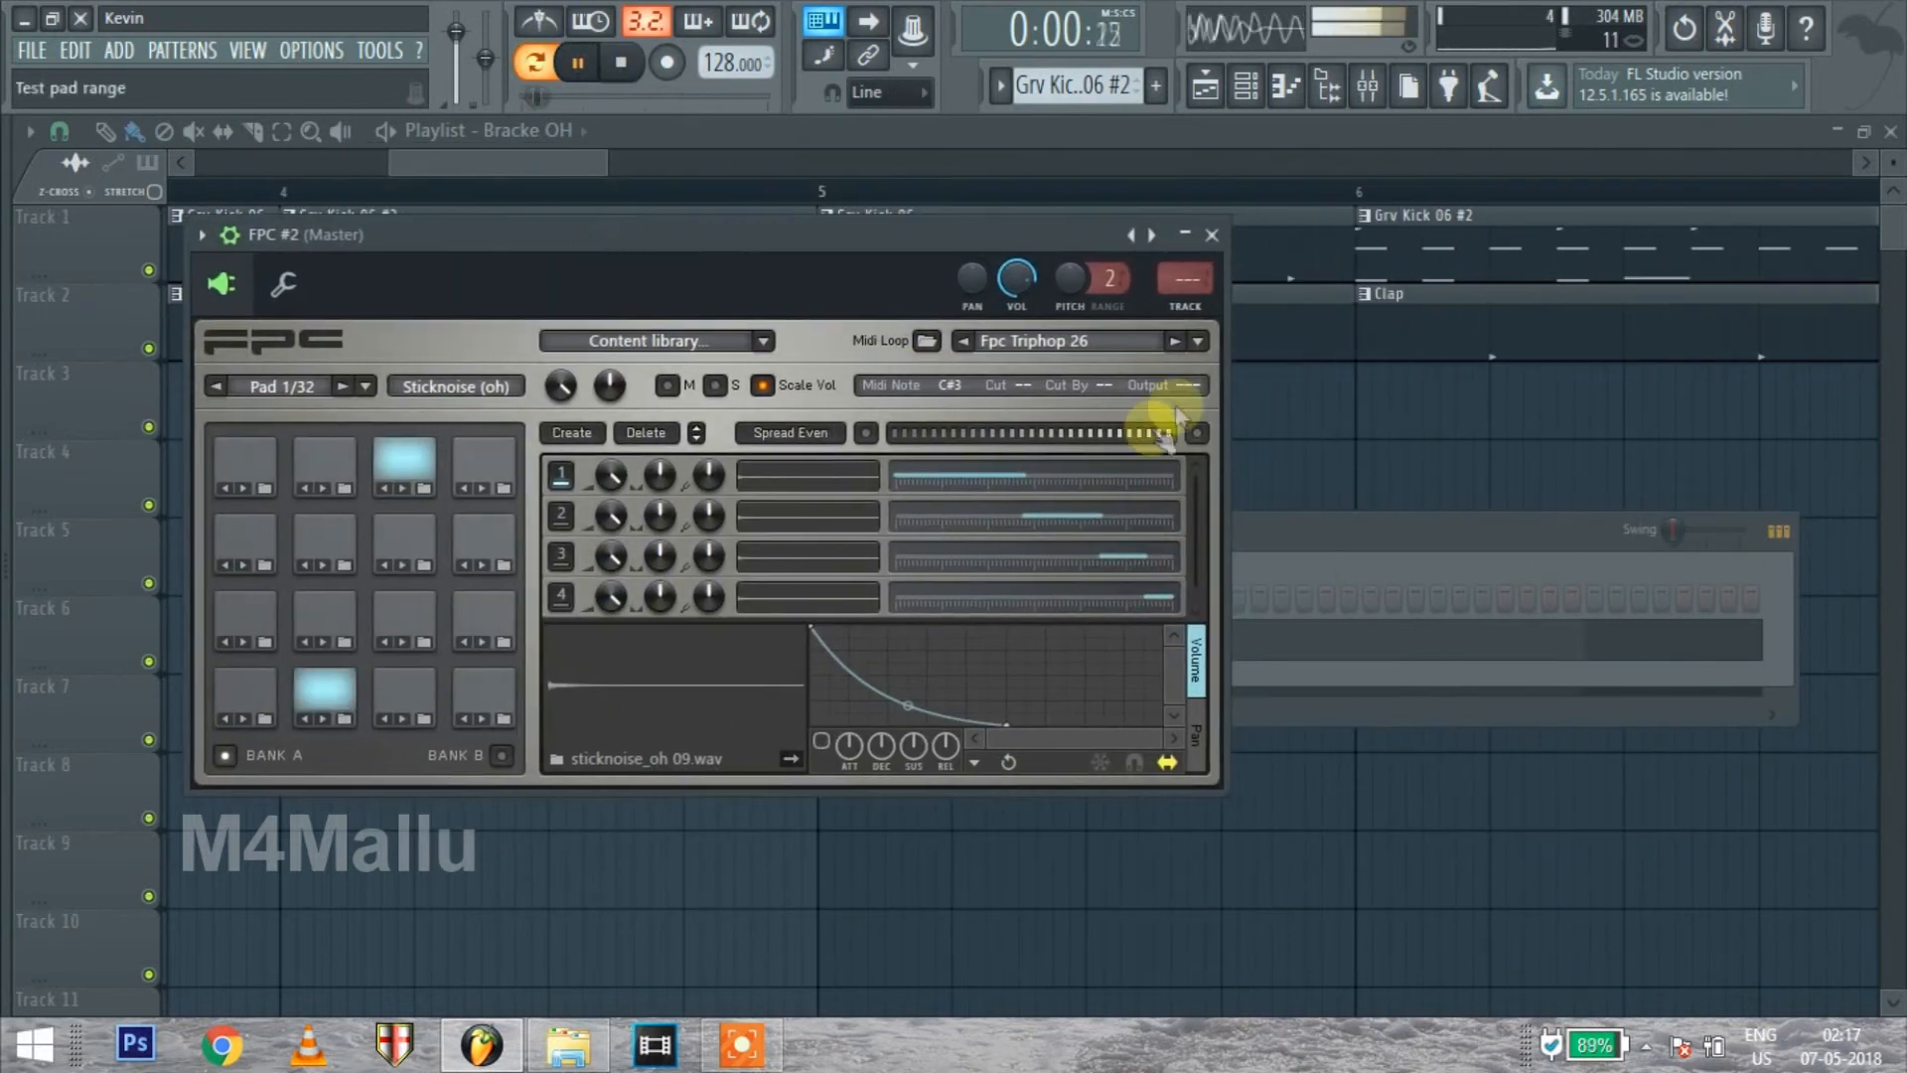
left_click(1195, 341)
mouse_move(1058, 584)
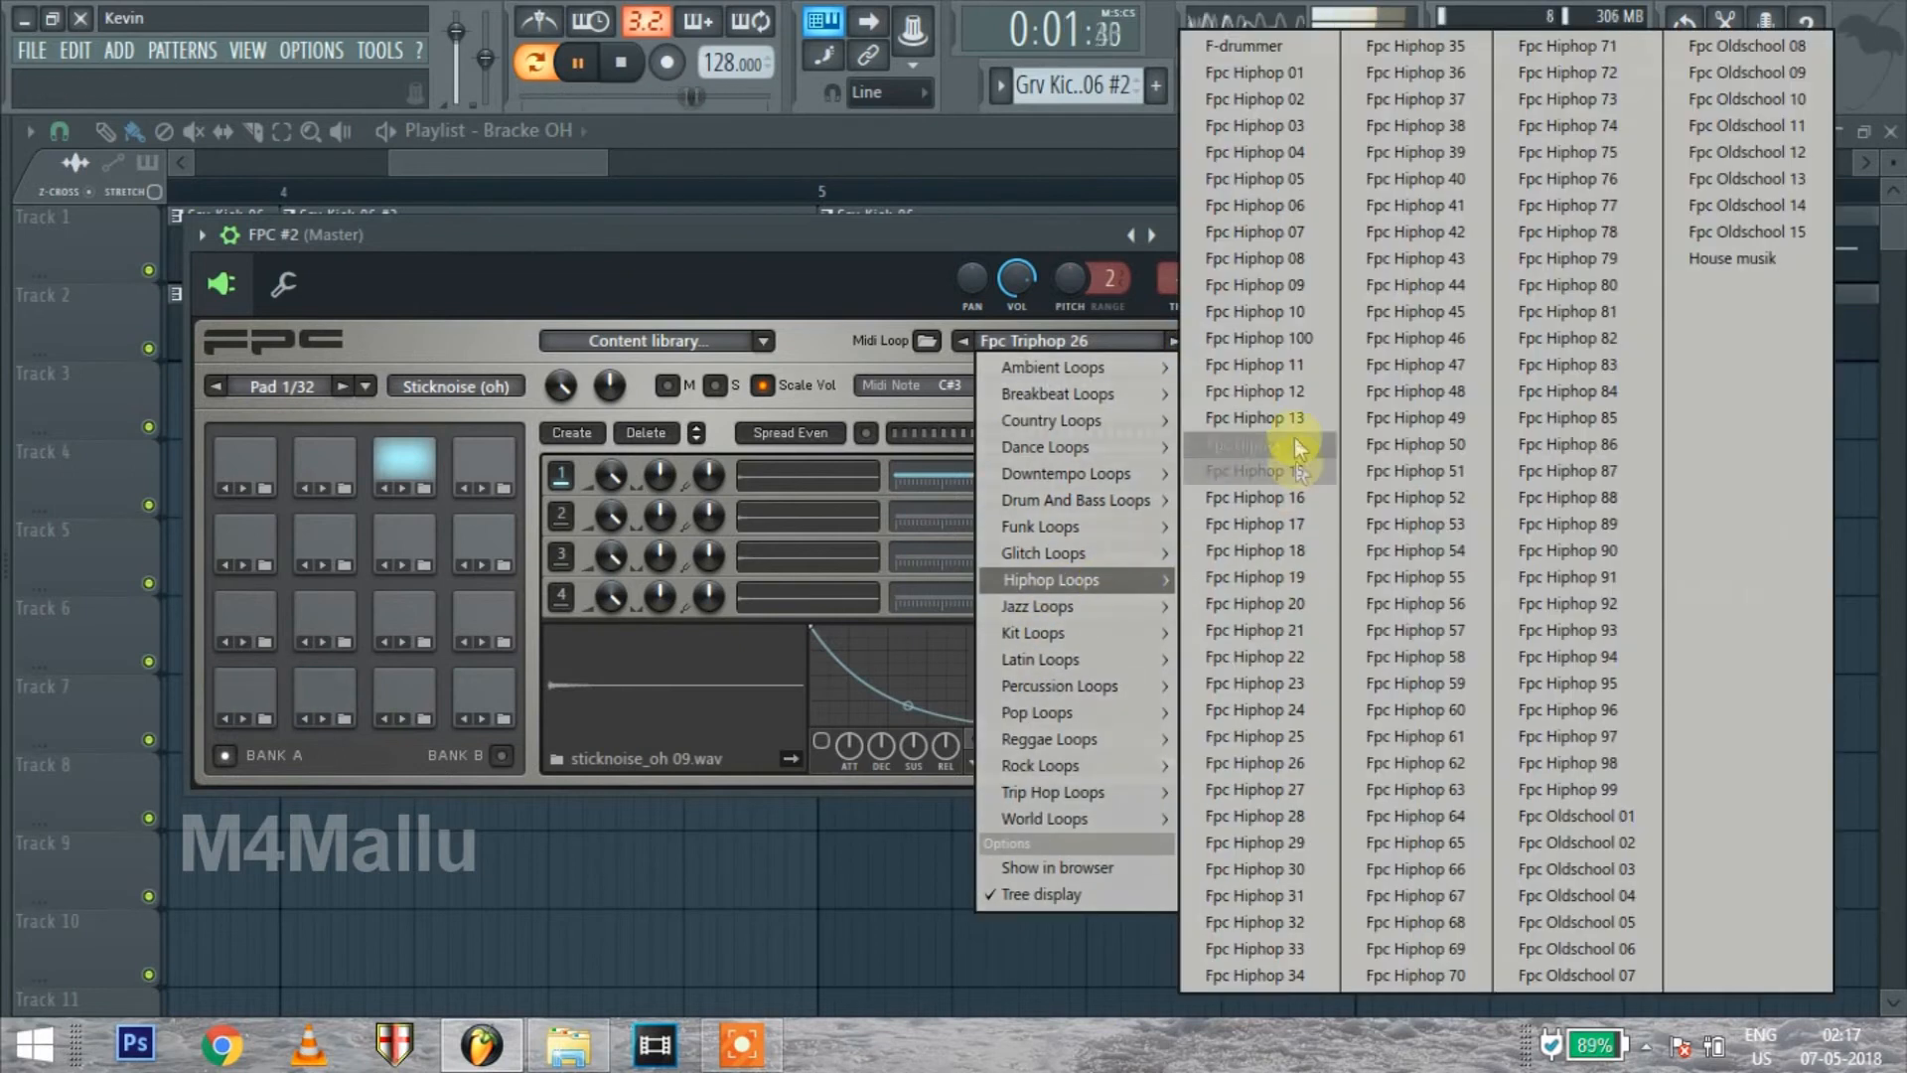
left_click(1283, 442)
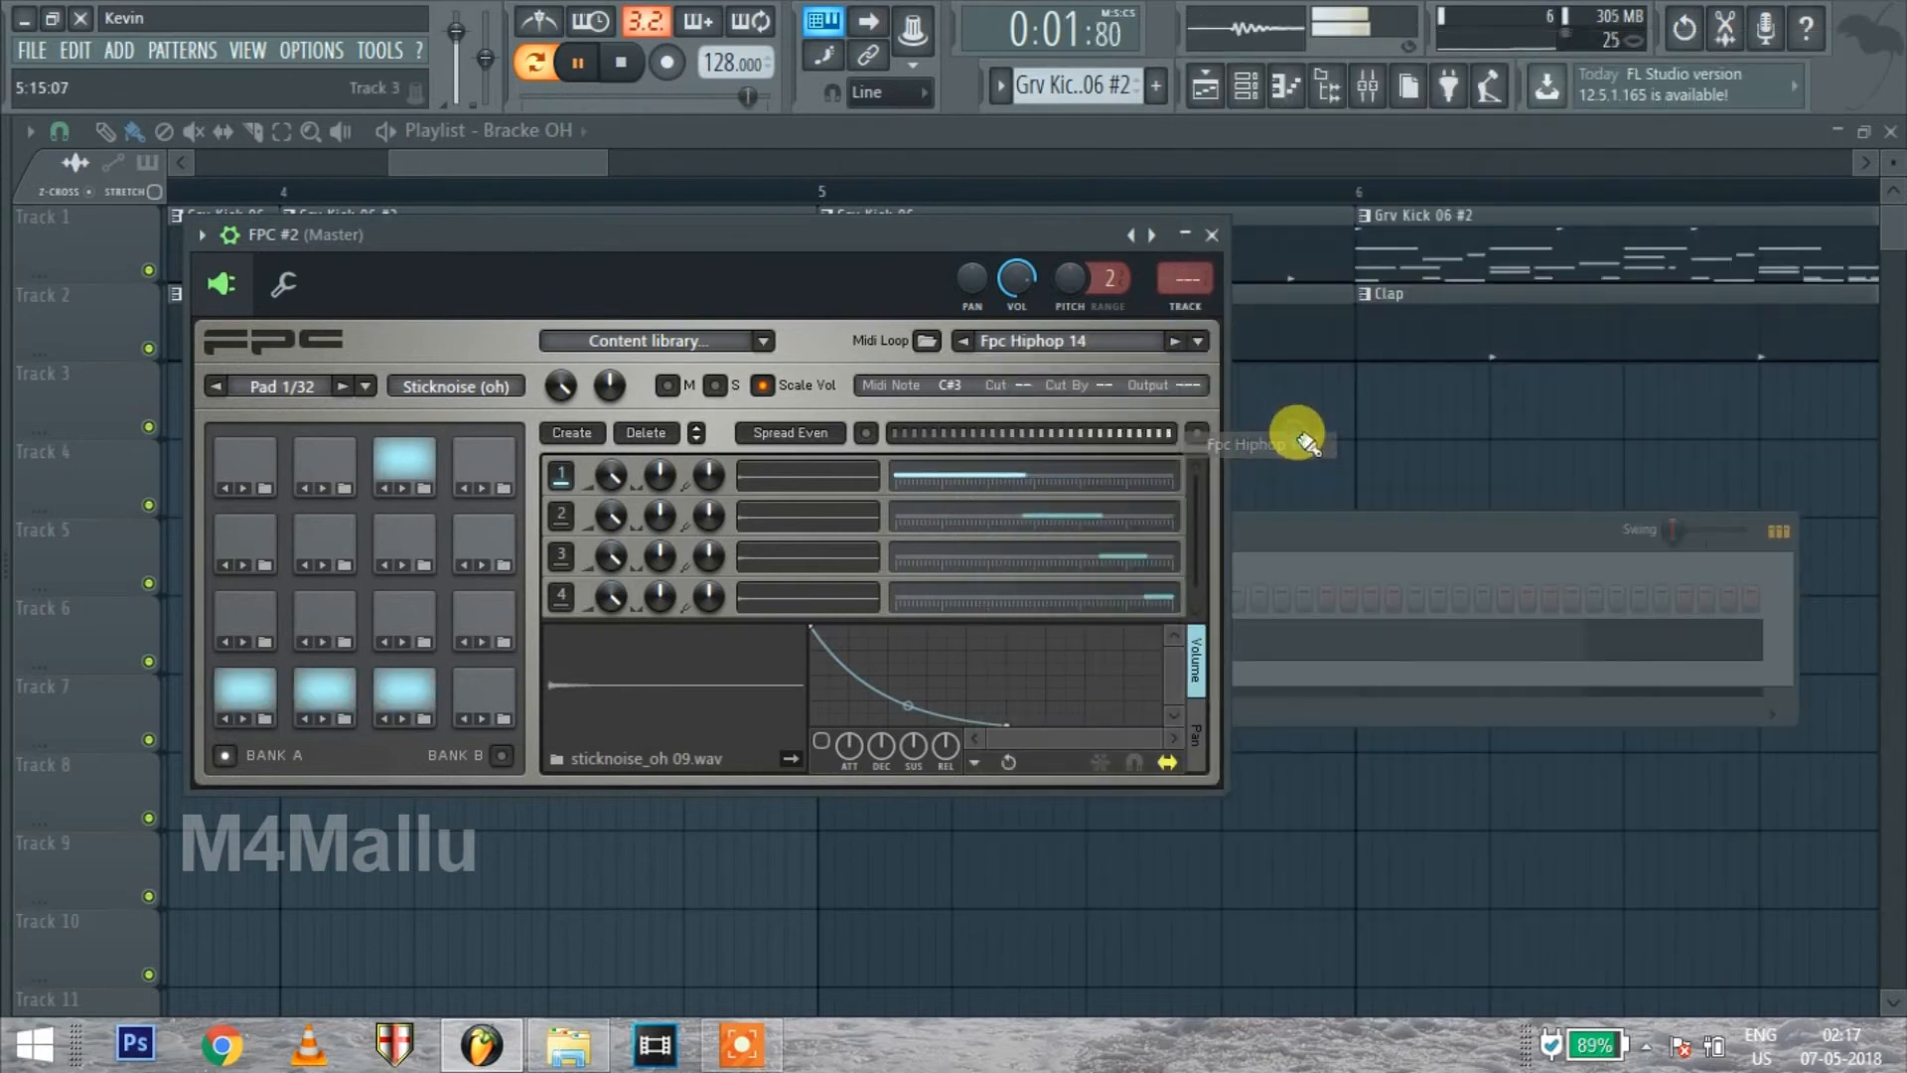
left_click(1184, 344)
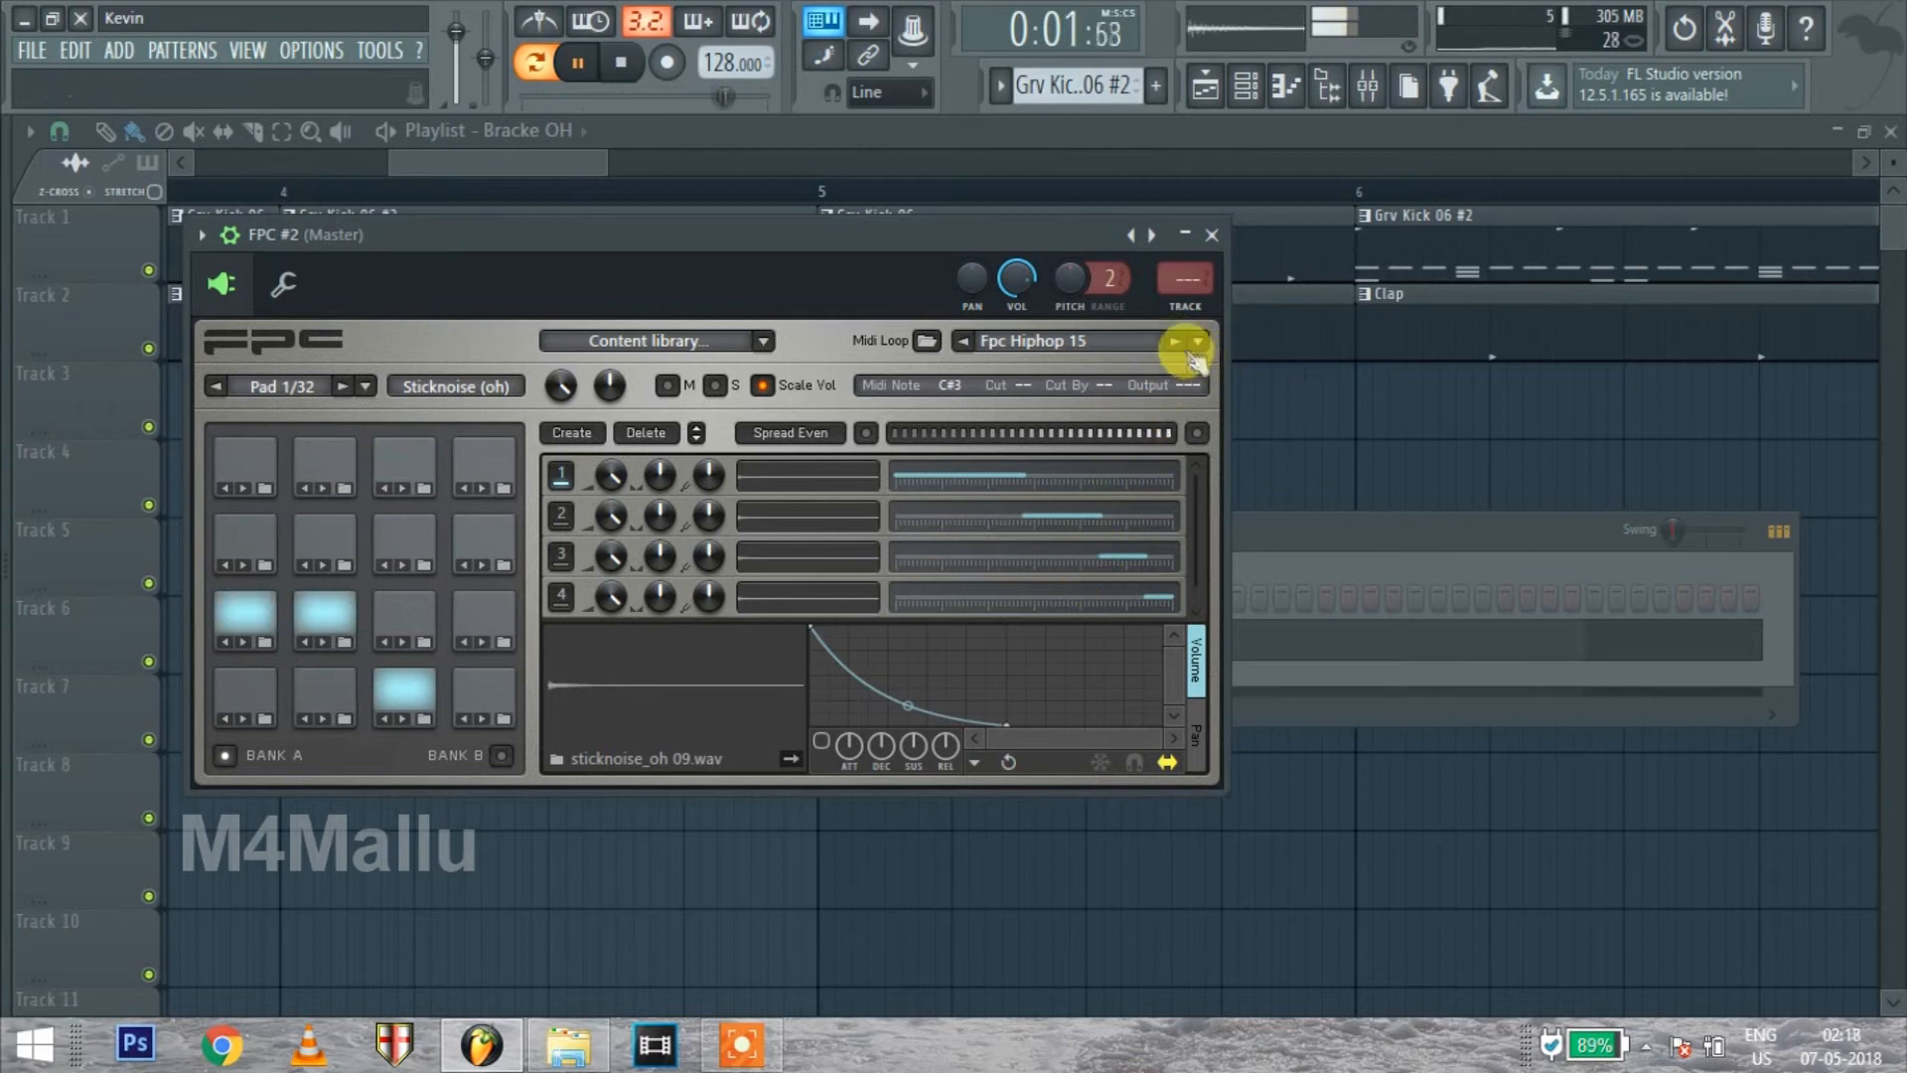
Stop playback, get the FPC window out of the way, and show the FPC channel's notes in the piano roll
left_click_drag(1039, 240, 1098, 692)
left_click(1270, 687)
key("space")
left_click(681, 647)
left_click_drag(1108, 290, 661, 180)
Play the loop in the piano roll and examine which drum sounds its notes trigger
scroll(817, 387, "down", 5)
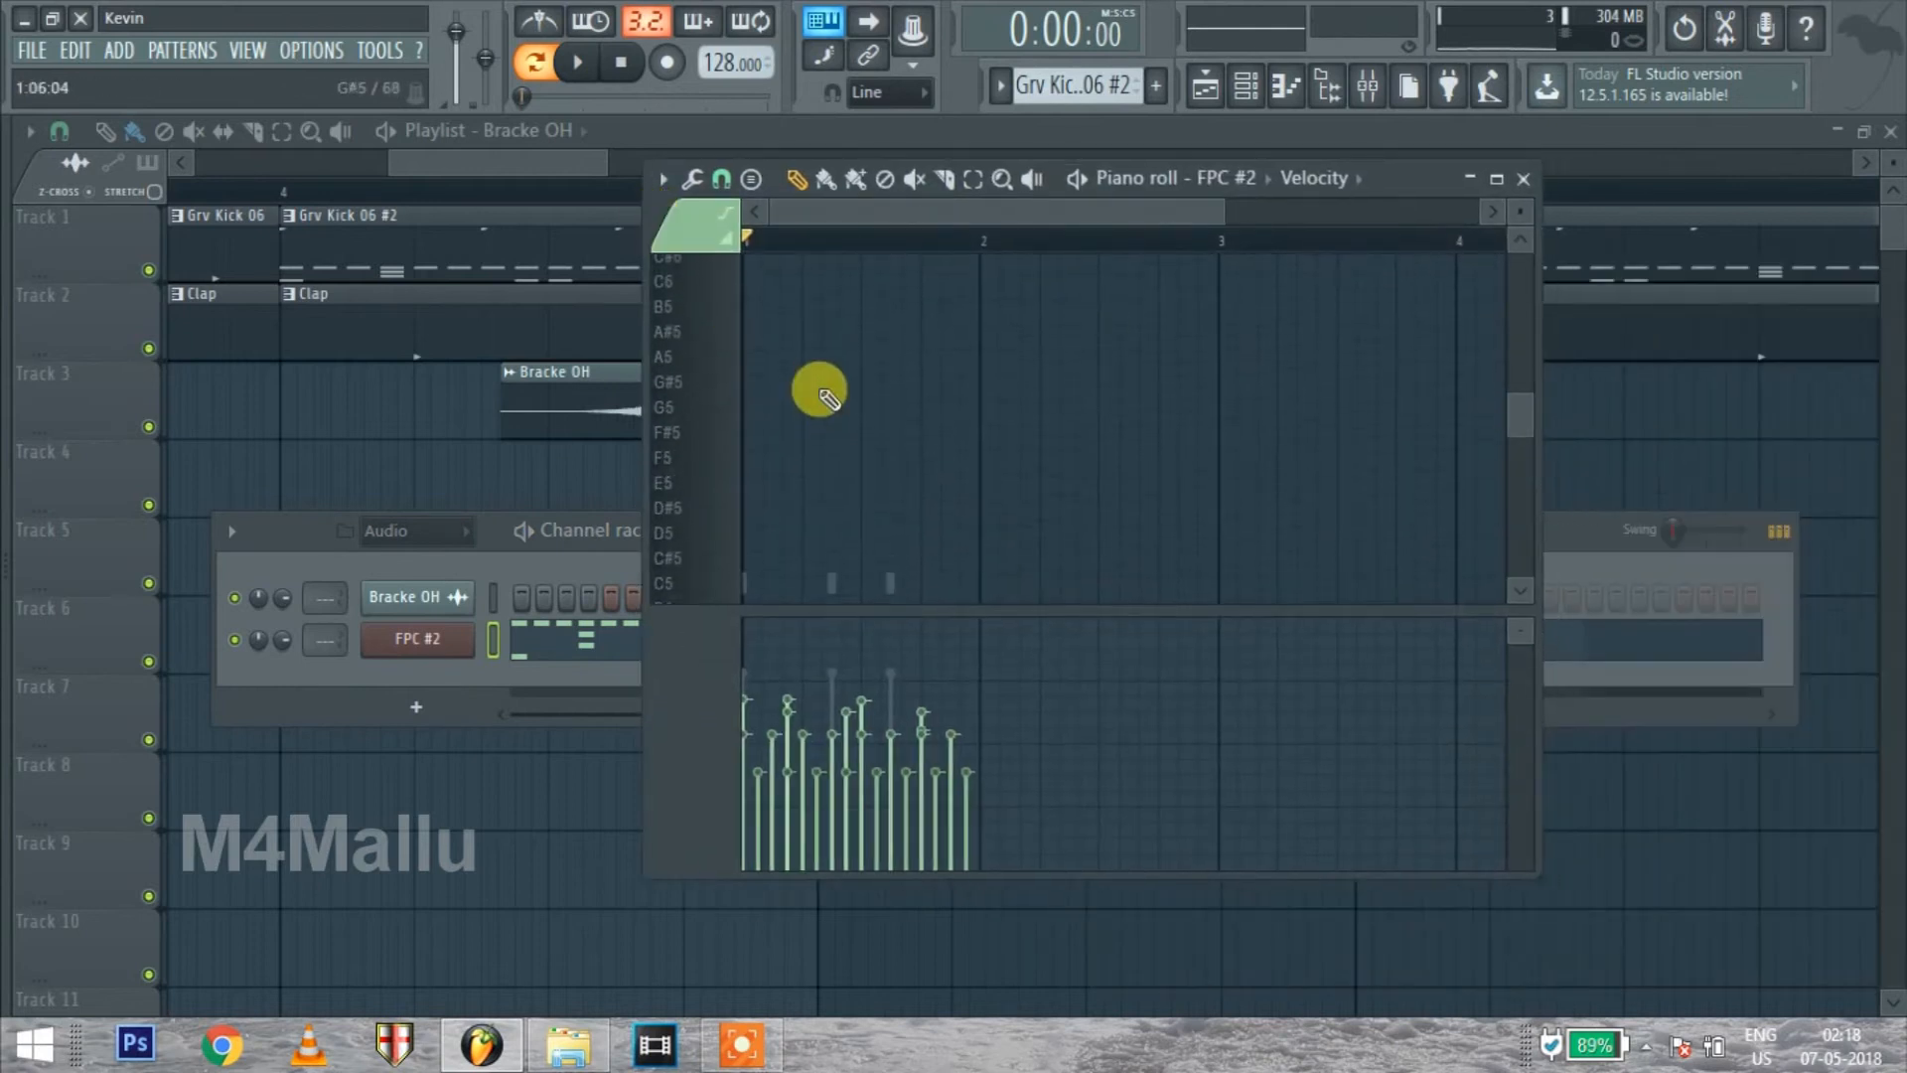
scroll(814, 390, "down", 8)
key("space")
scroll(775, 450, "up", 2)
key("space")
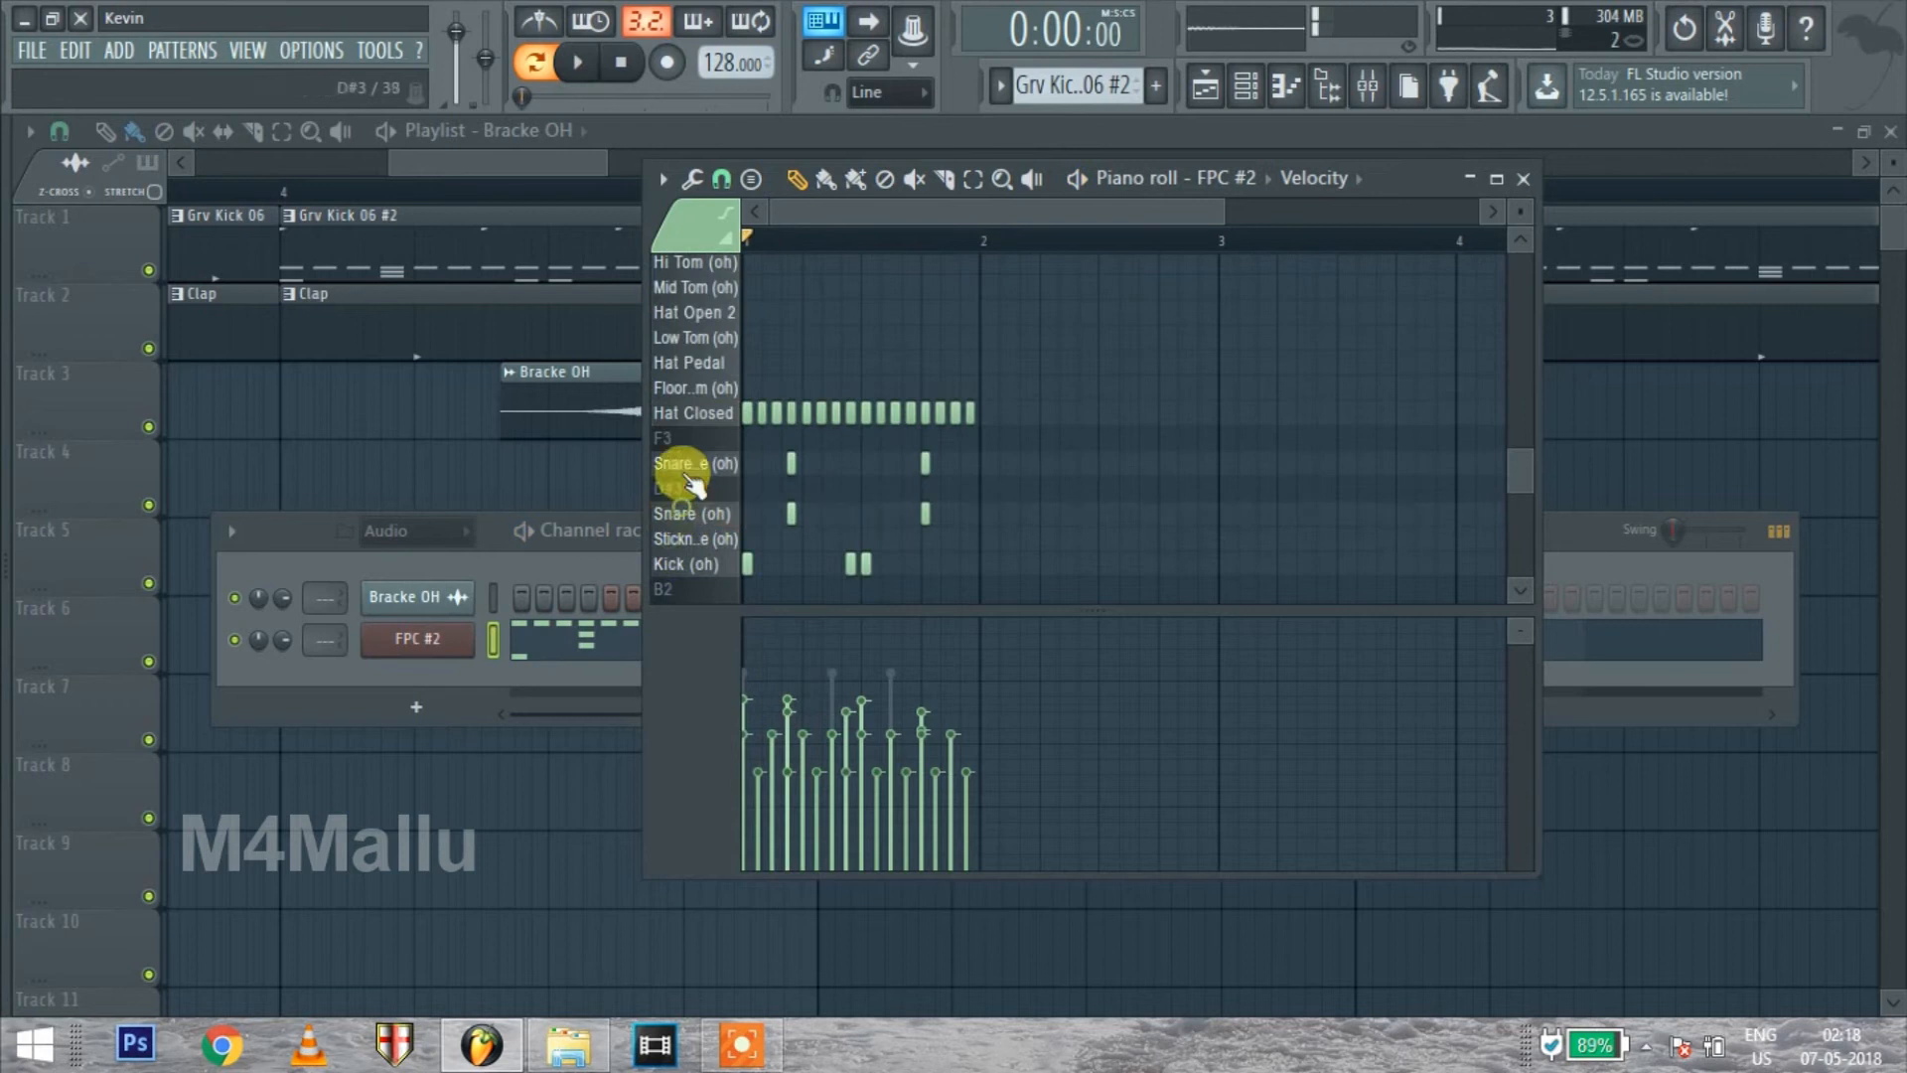
key("space")
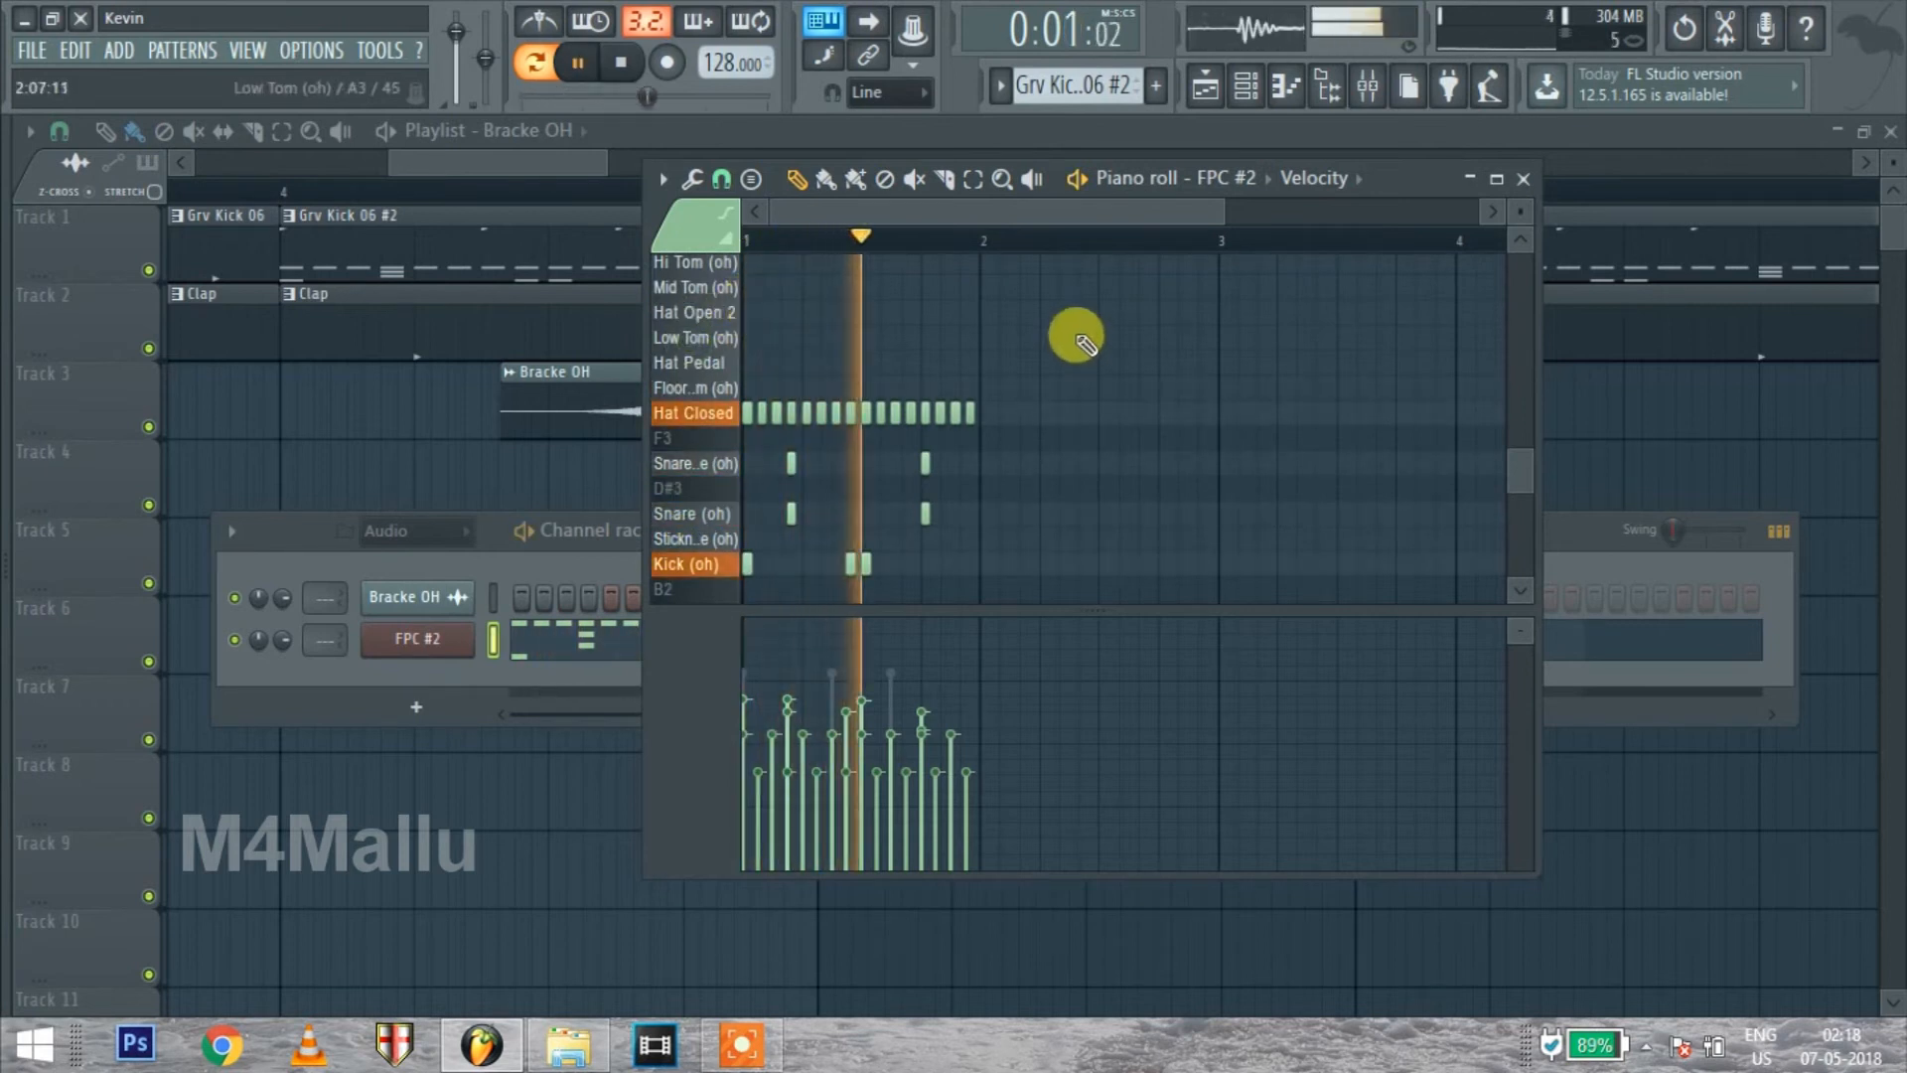
key("space")
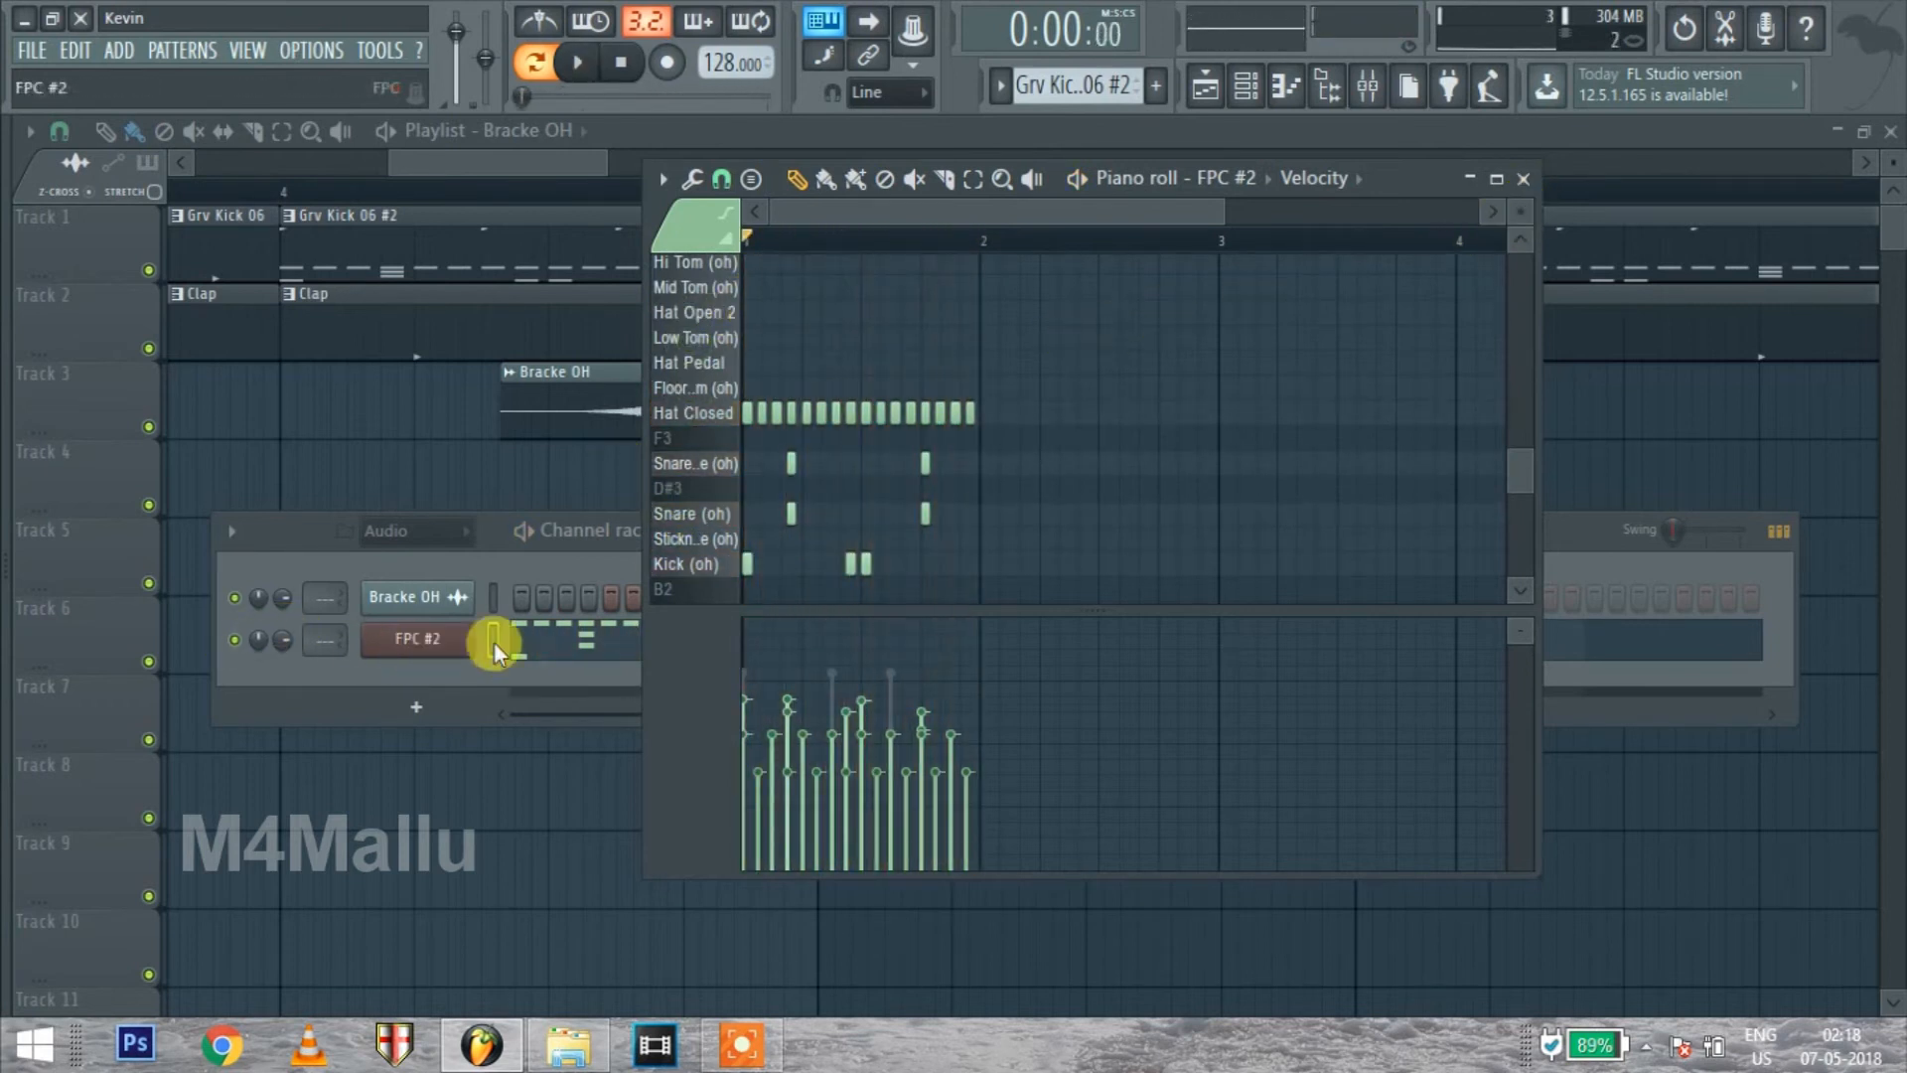
Select and copy all notes of the FPC loop, and minimize the piano roll
left_click(568, 643)
left_click(581, 644)
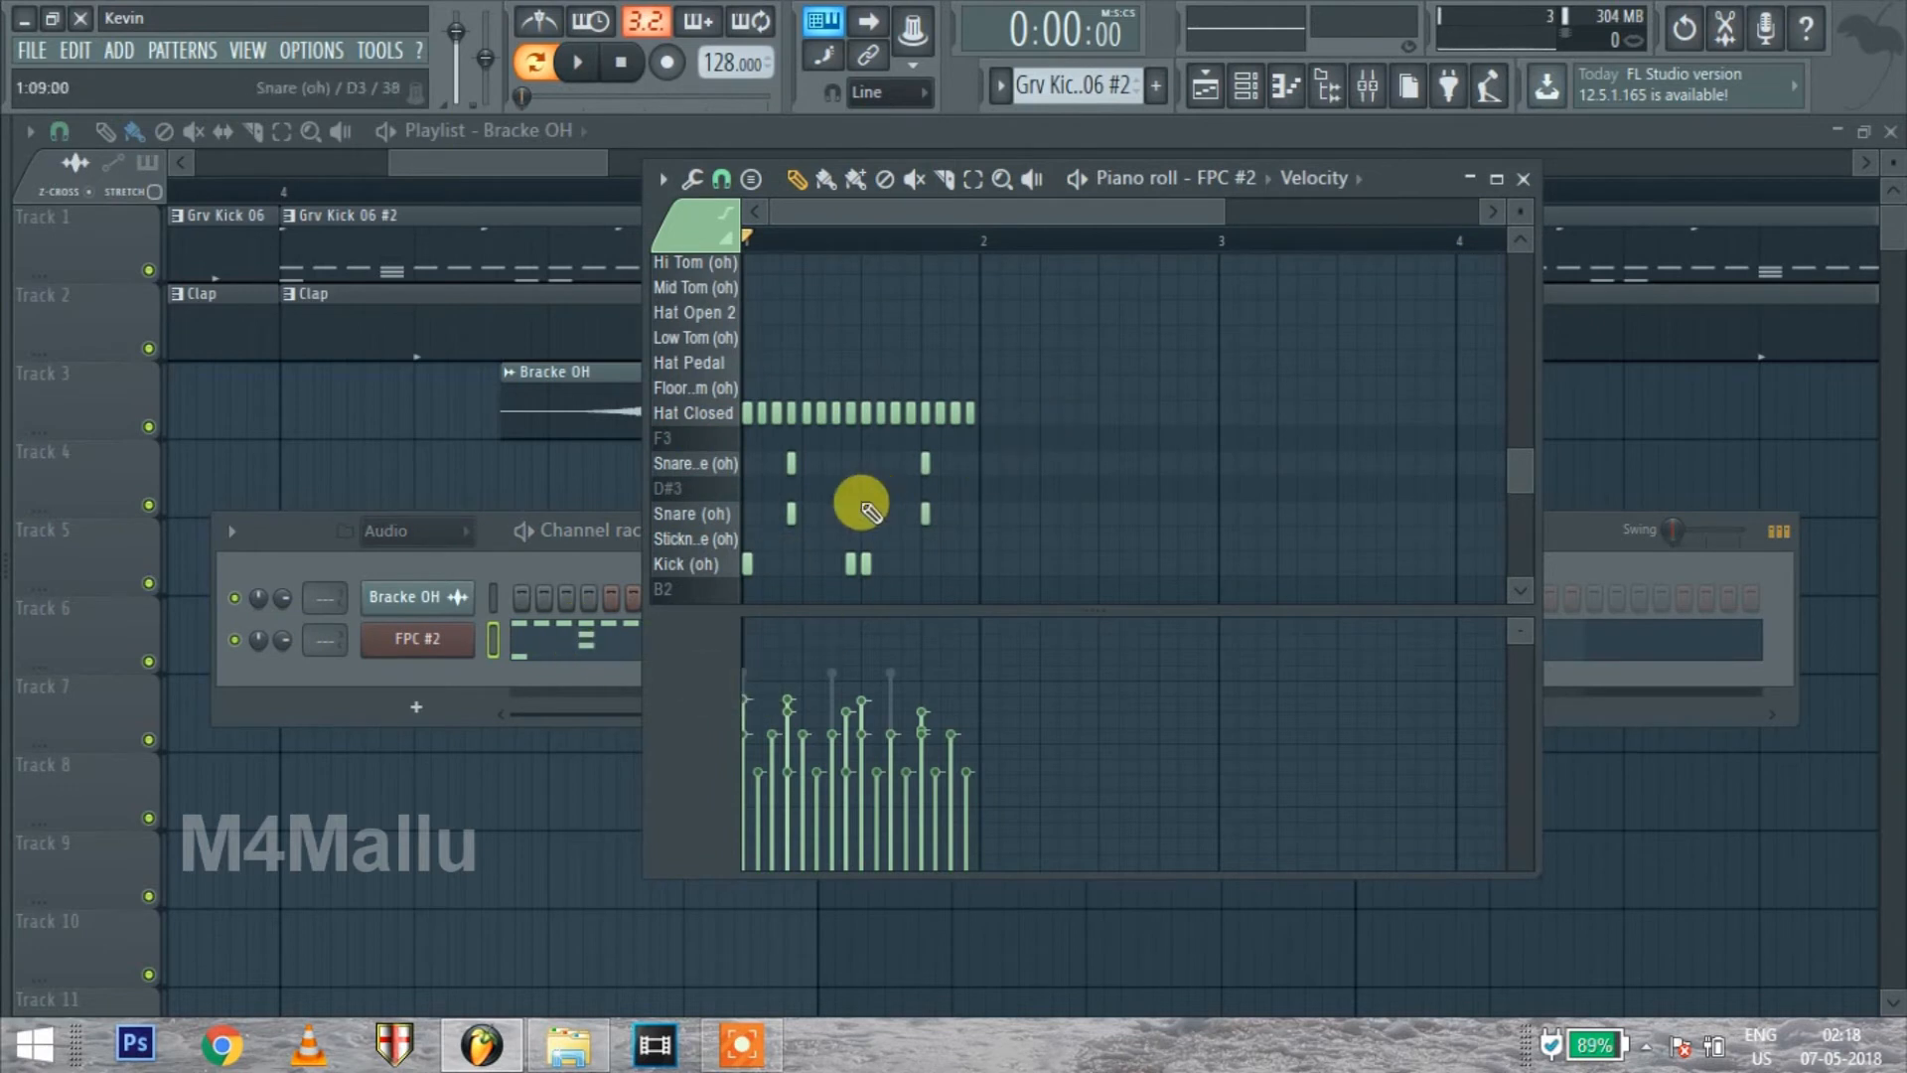
key("ctrl+a")
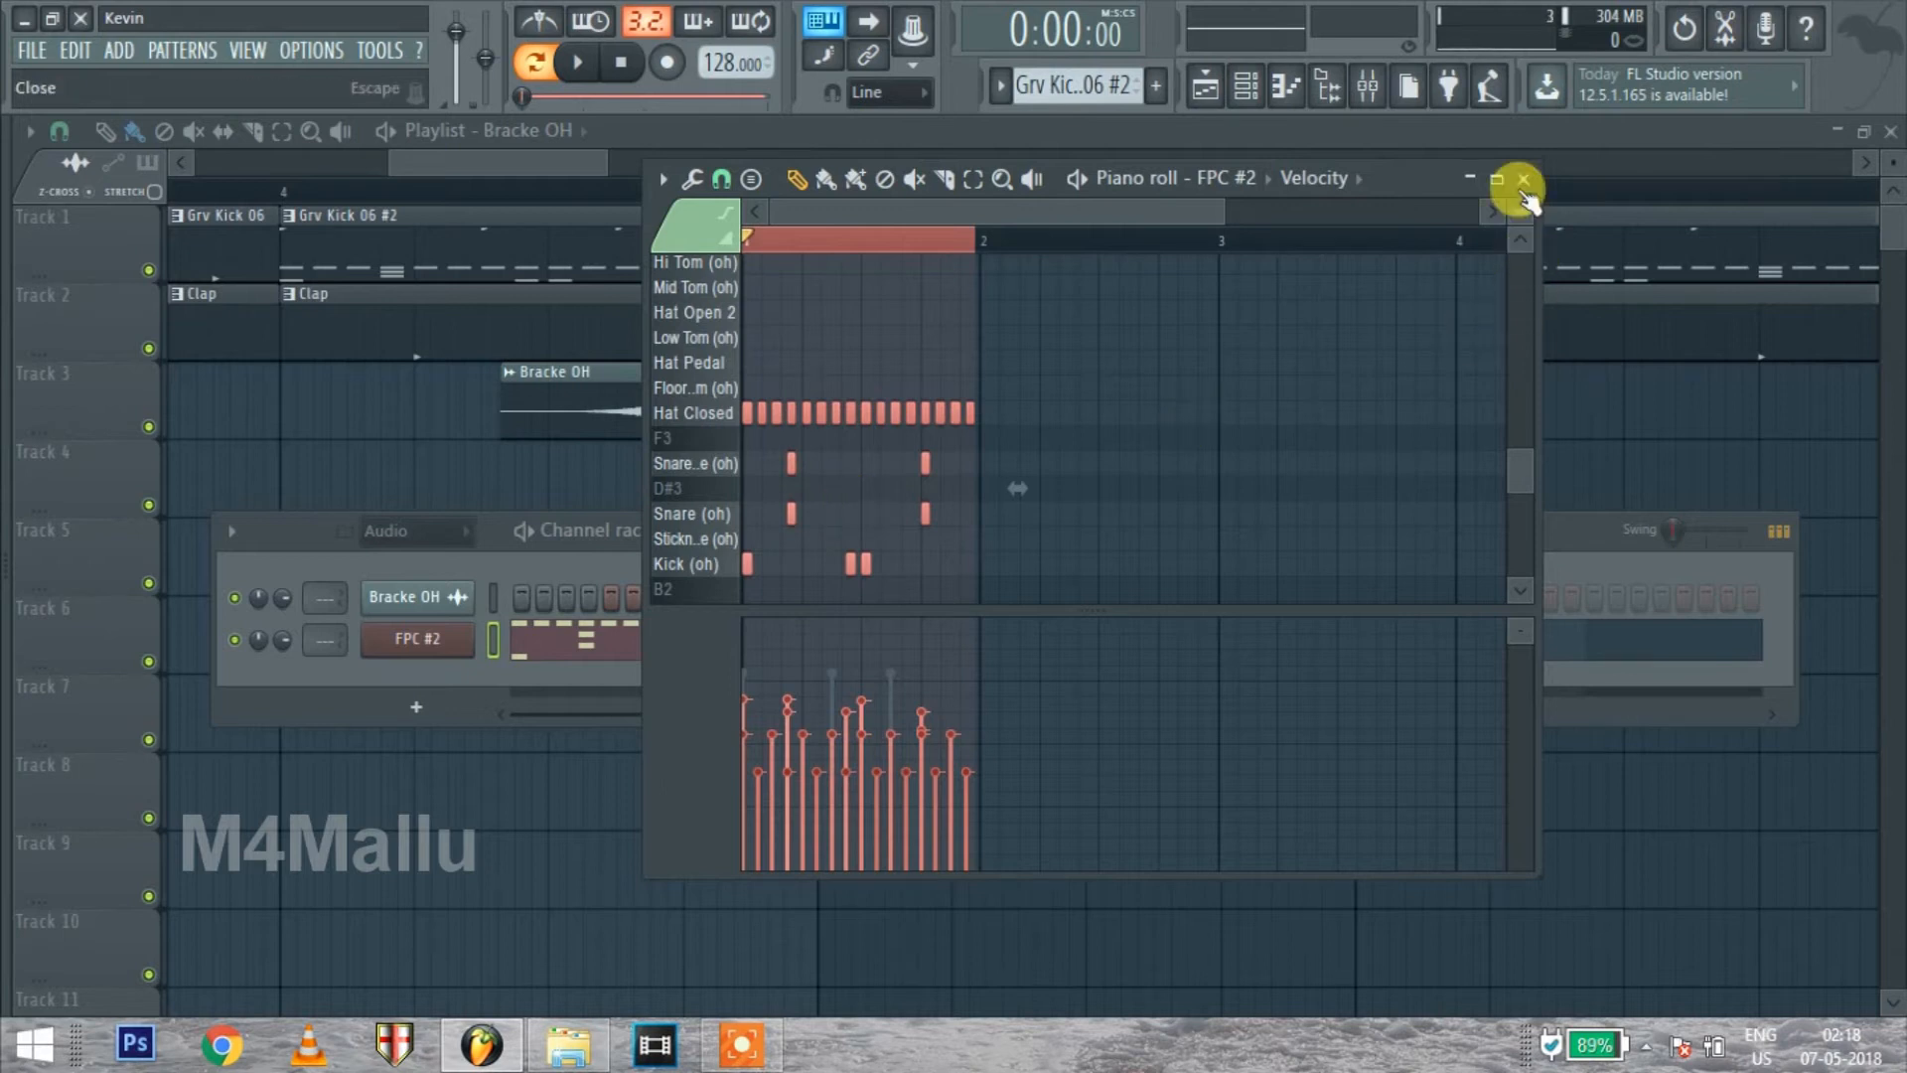
left_click(1467, 179)
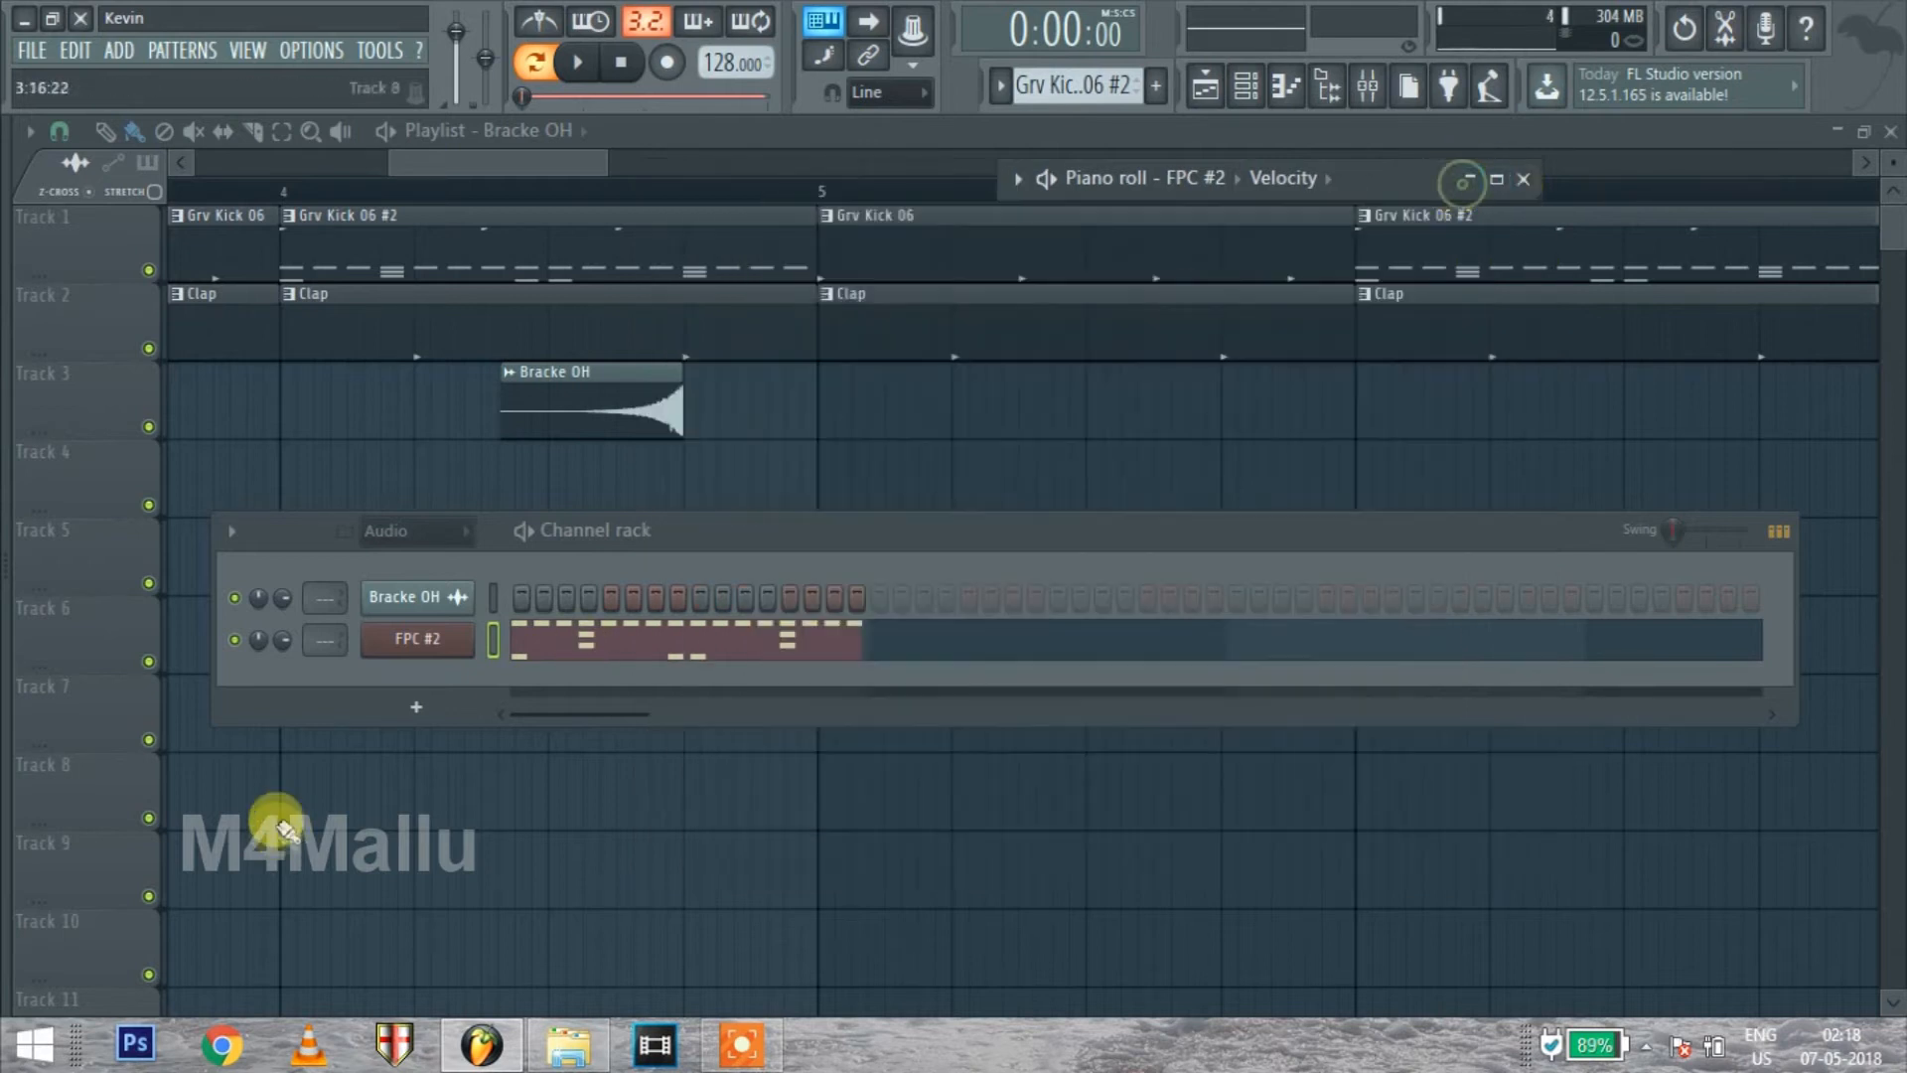
Add a Nexus instrument channel and move its window up to show the whole plugin
left_click(416, 708)
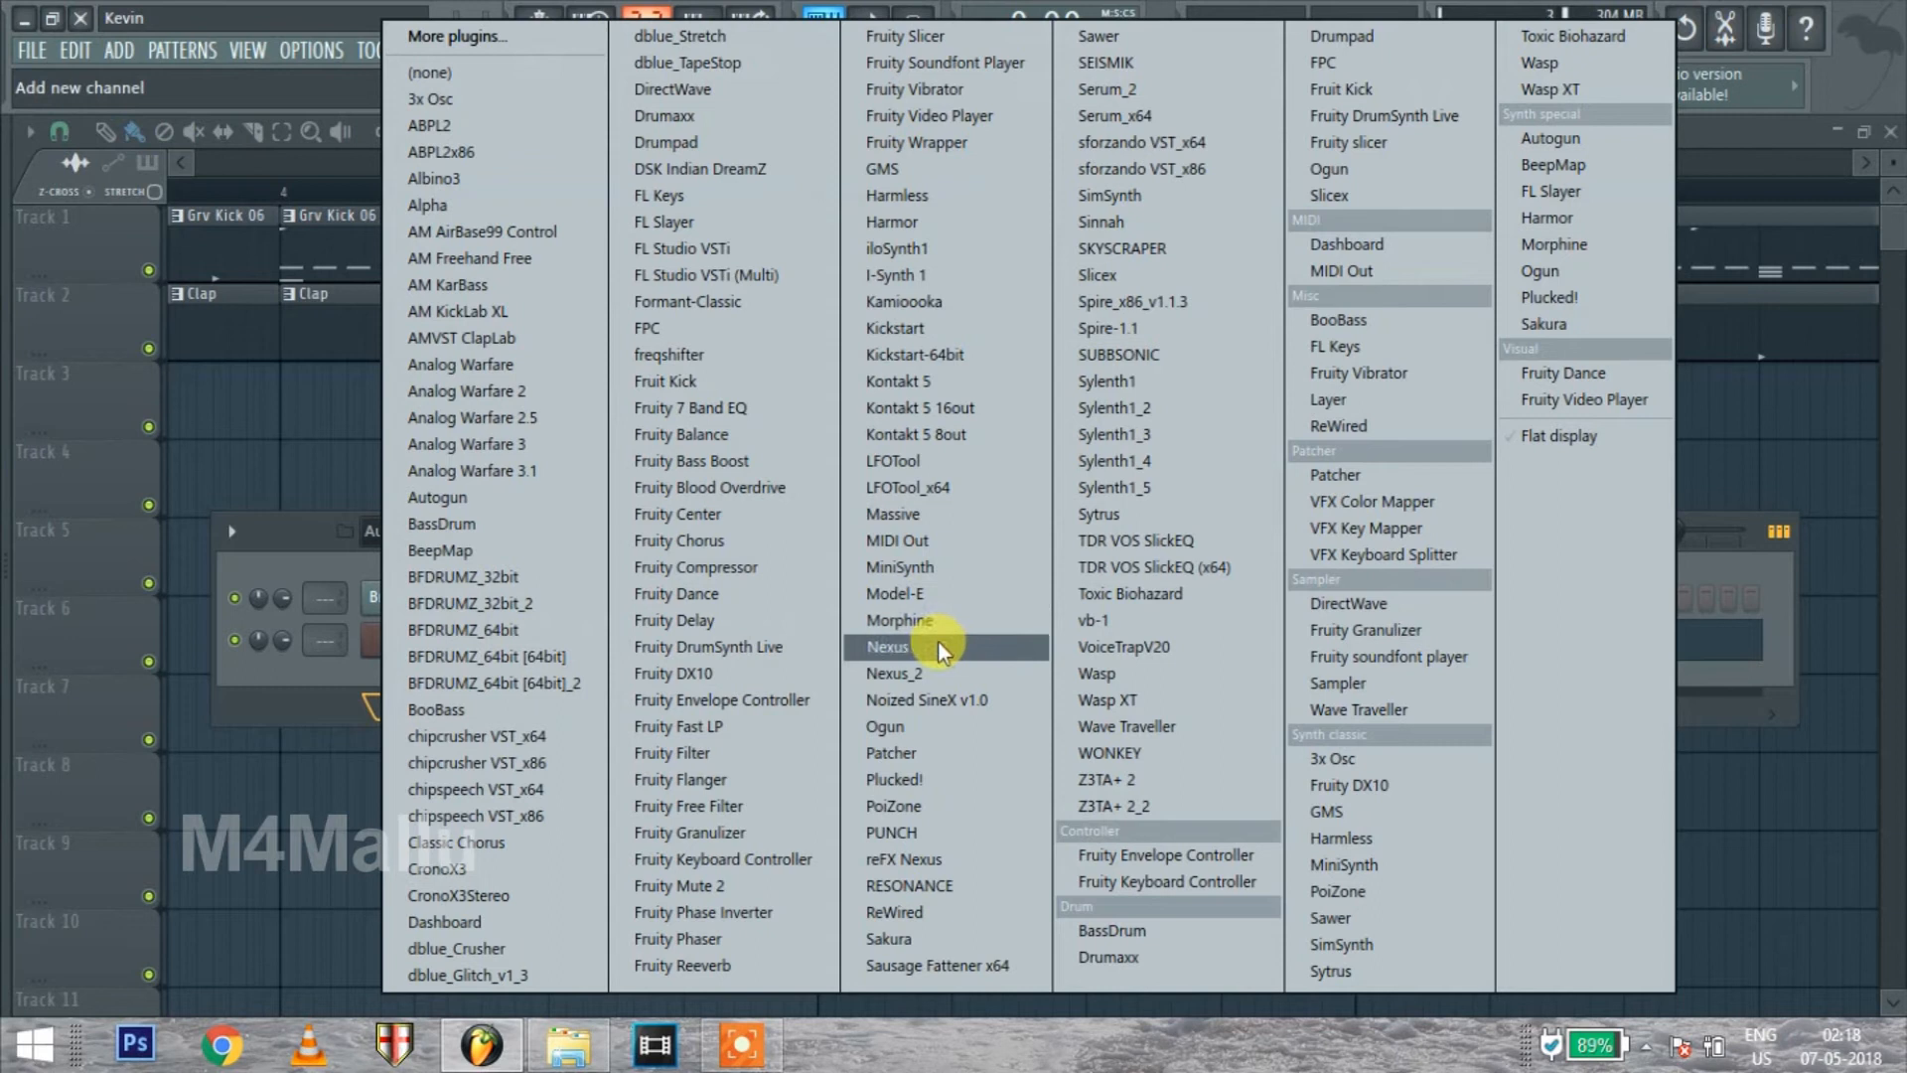
left_click(884, 657)
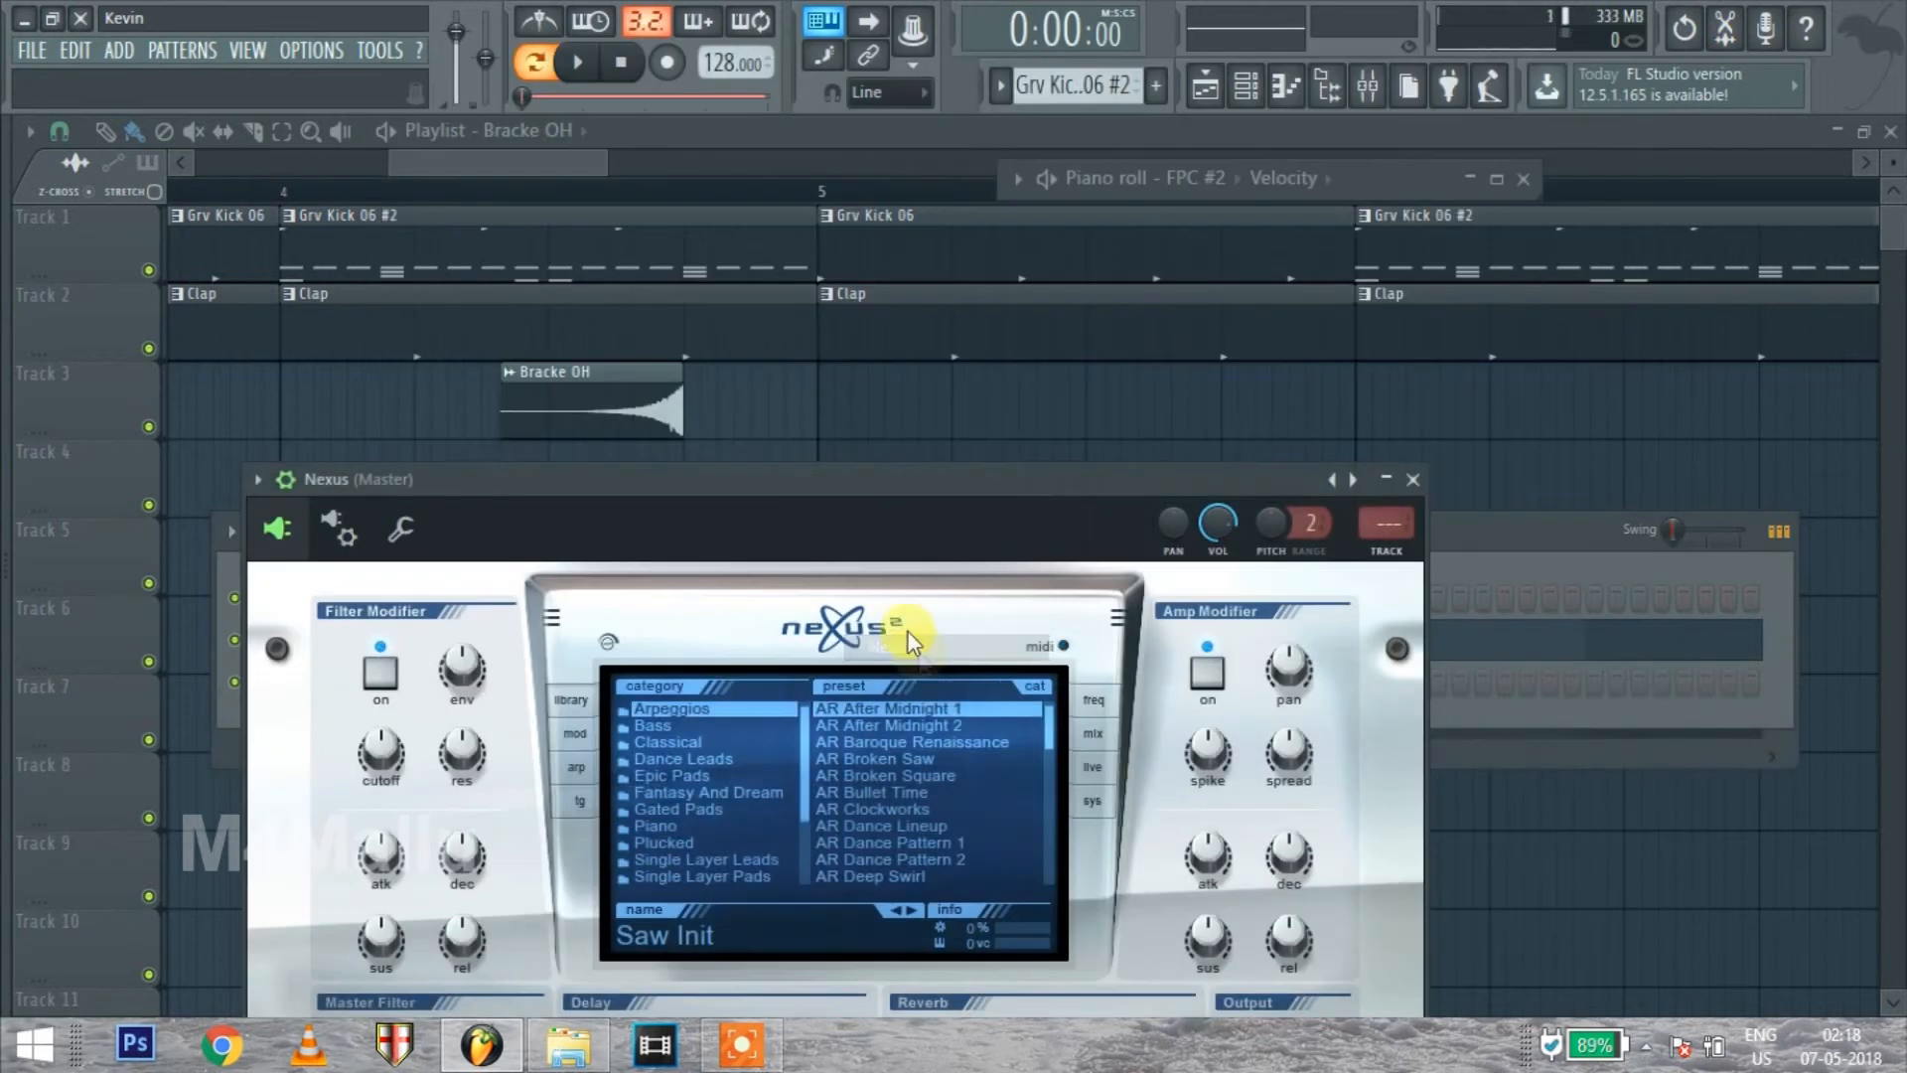
left_click_drag(879, 473, 1150, 234)
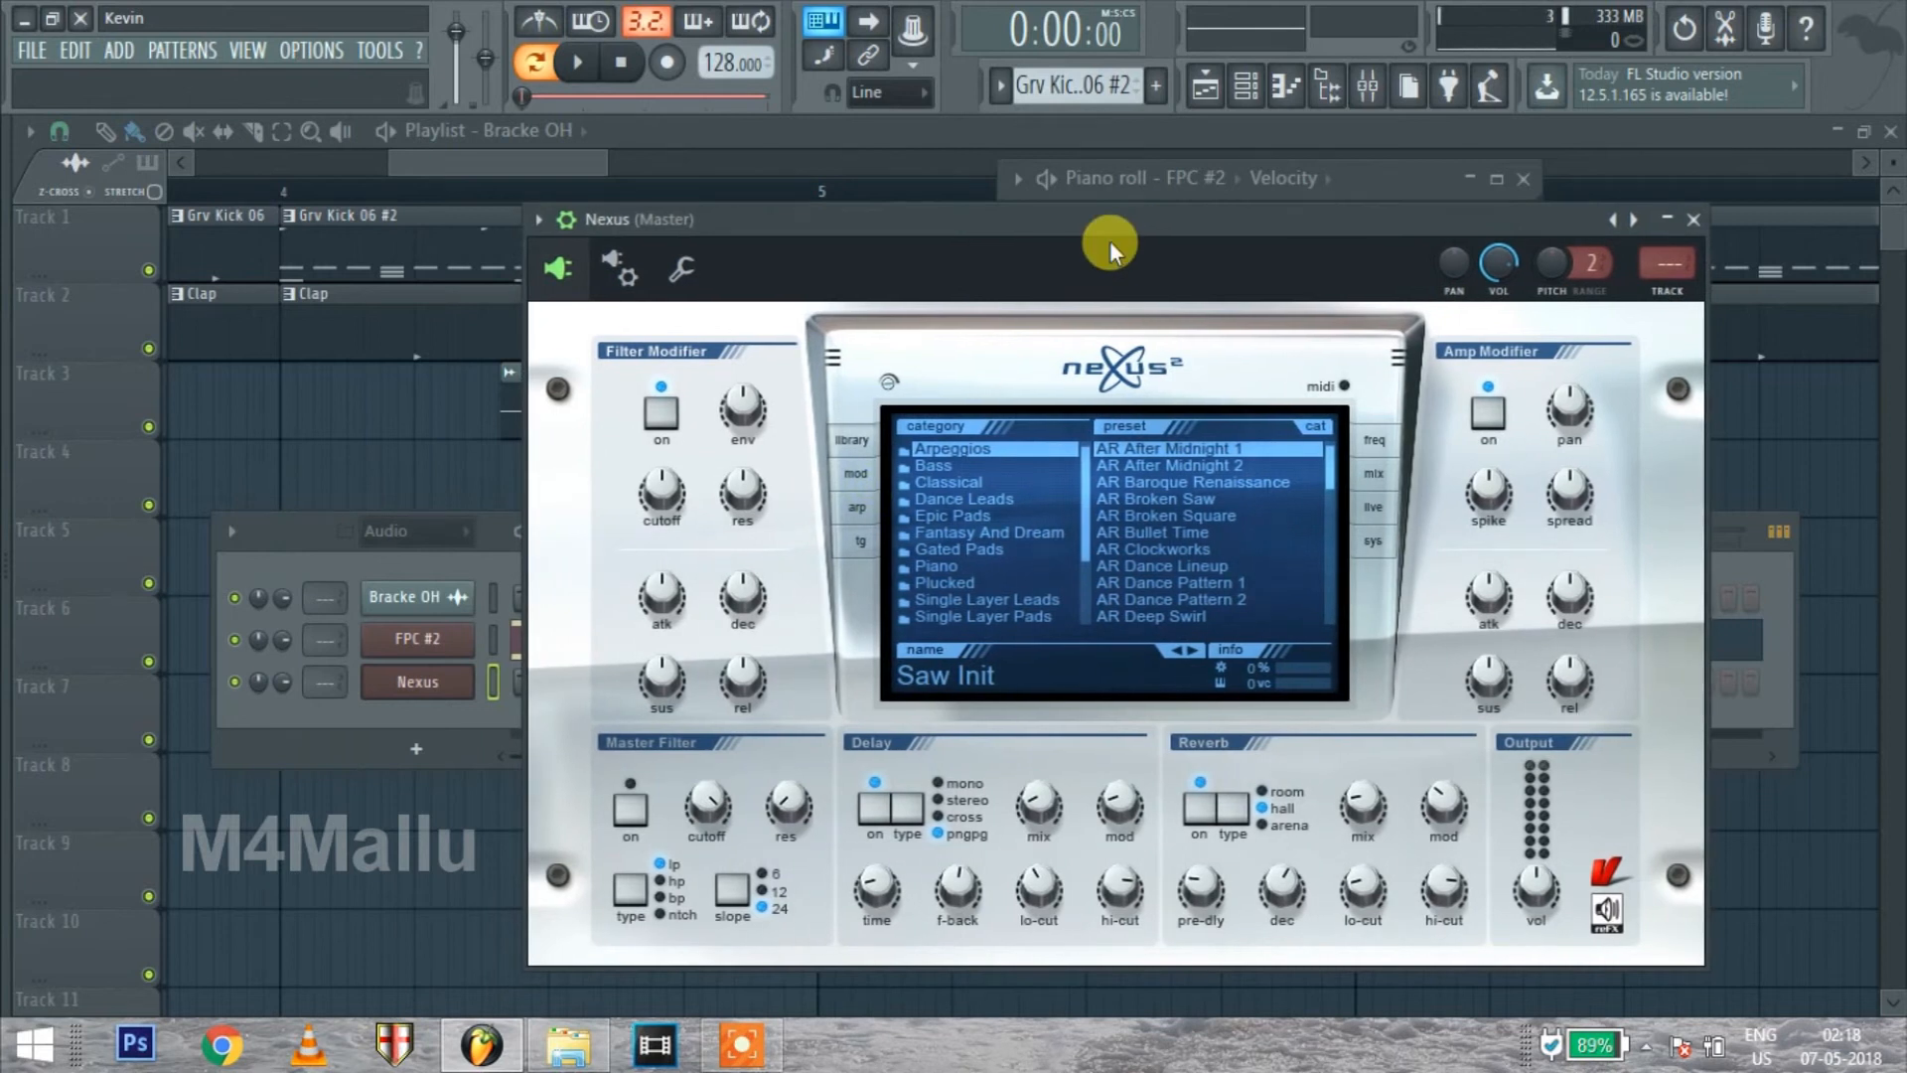
Load the PN Ballad Grand Piano preset from the Piano category in Nexus and play a few test notes
left_click(965, 562)
left_click(1142, 515)
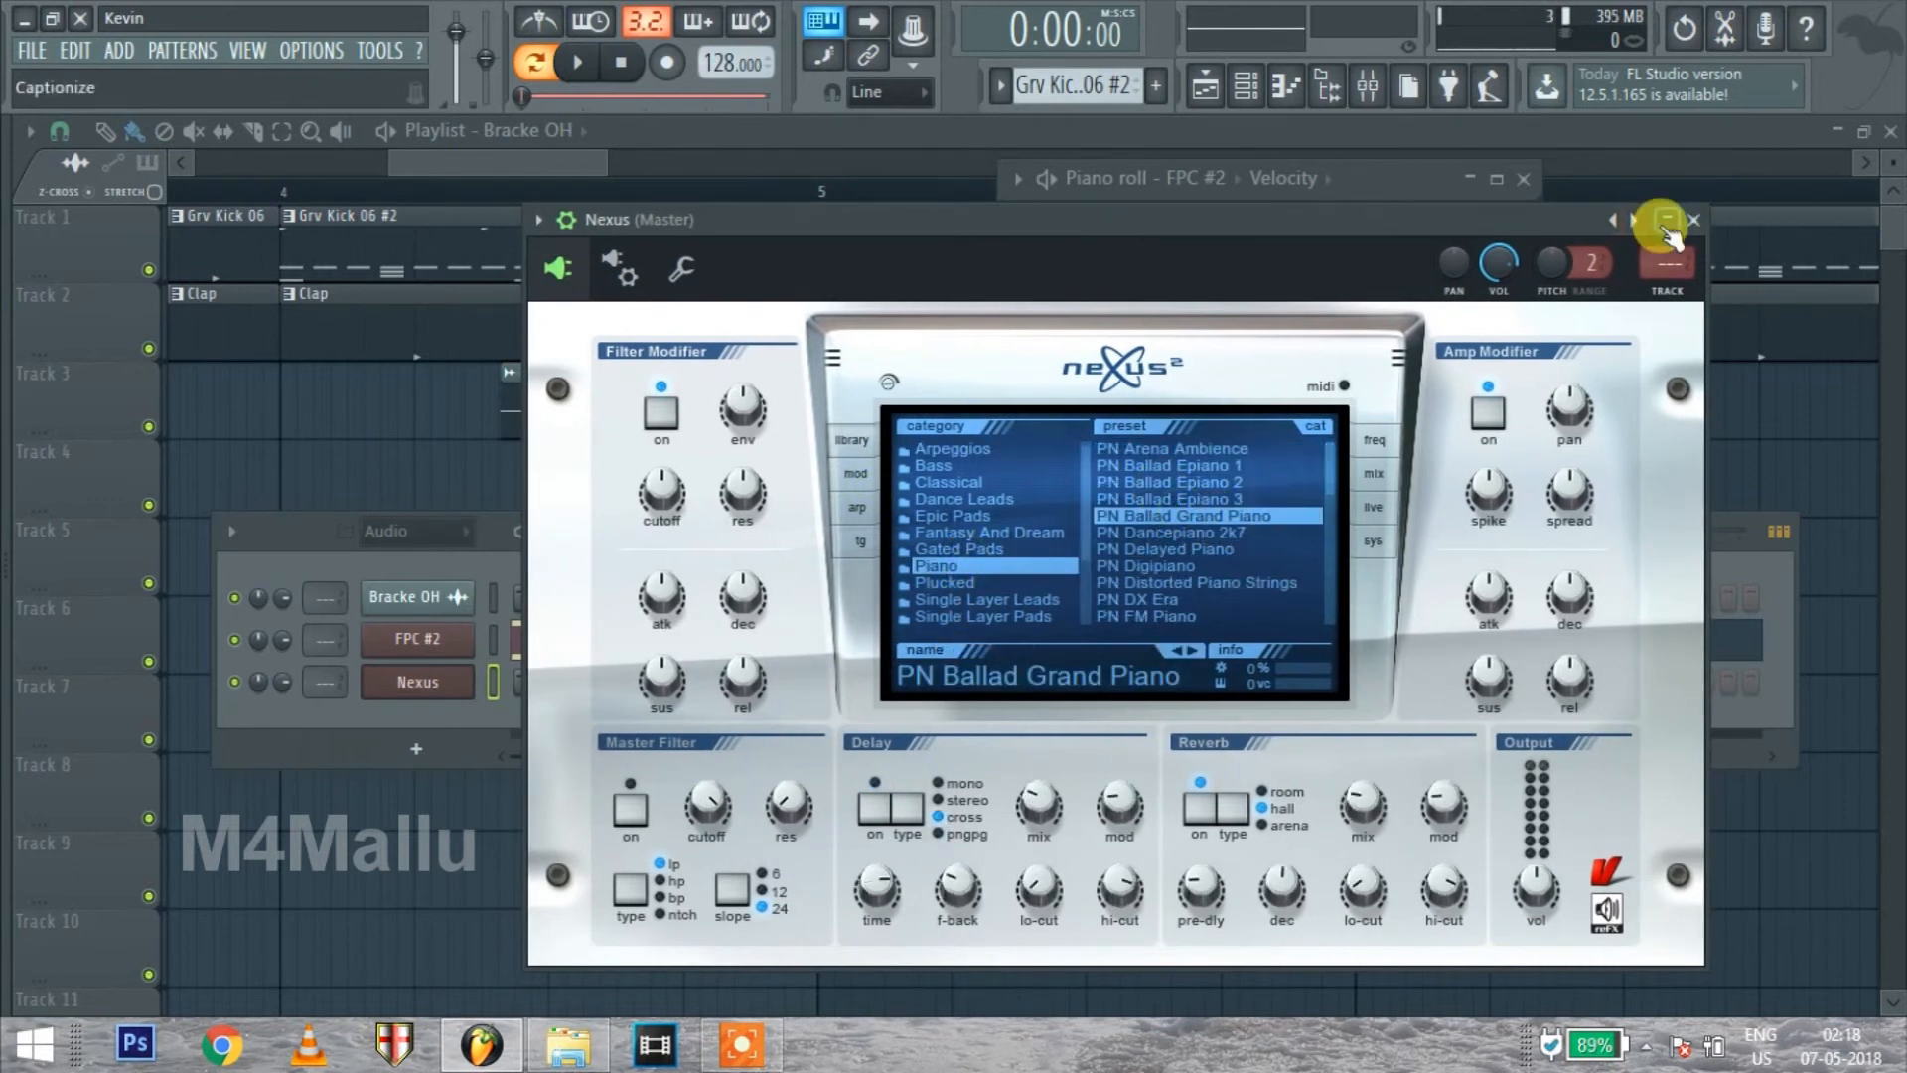
key("q")
key("w")
key("e")
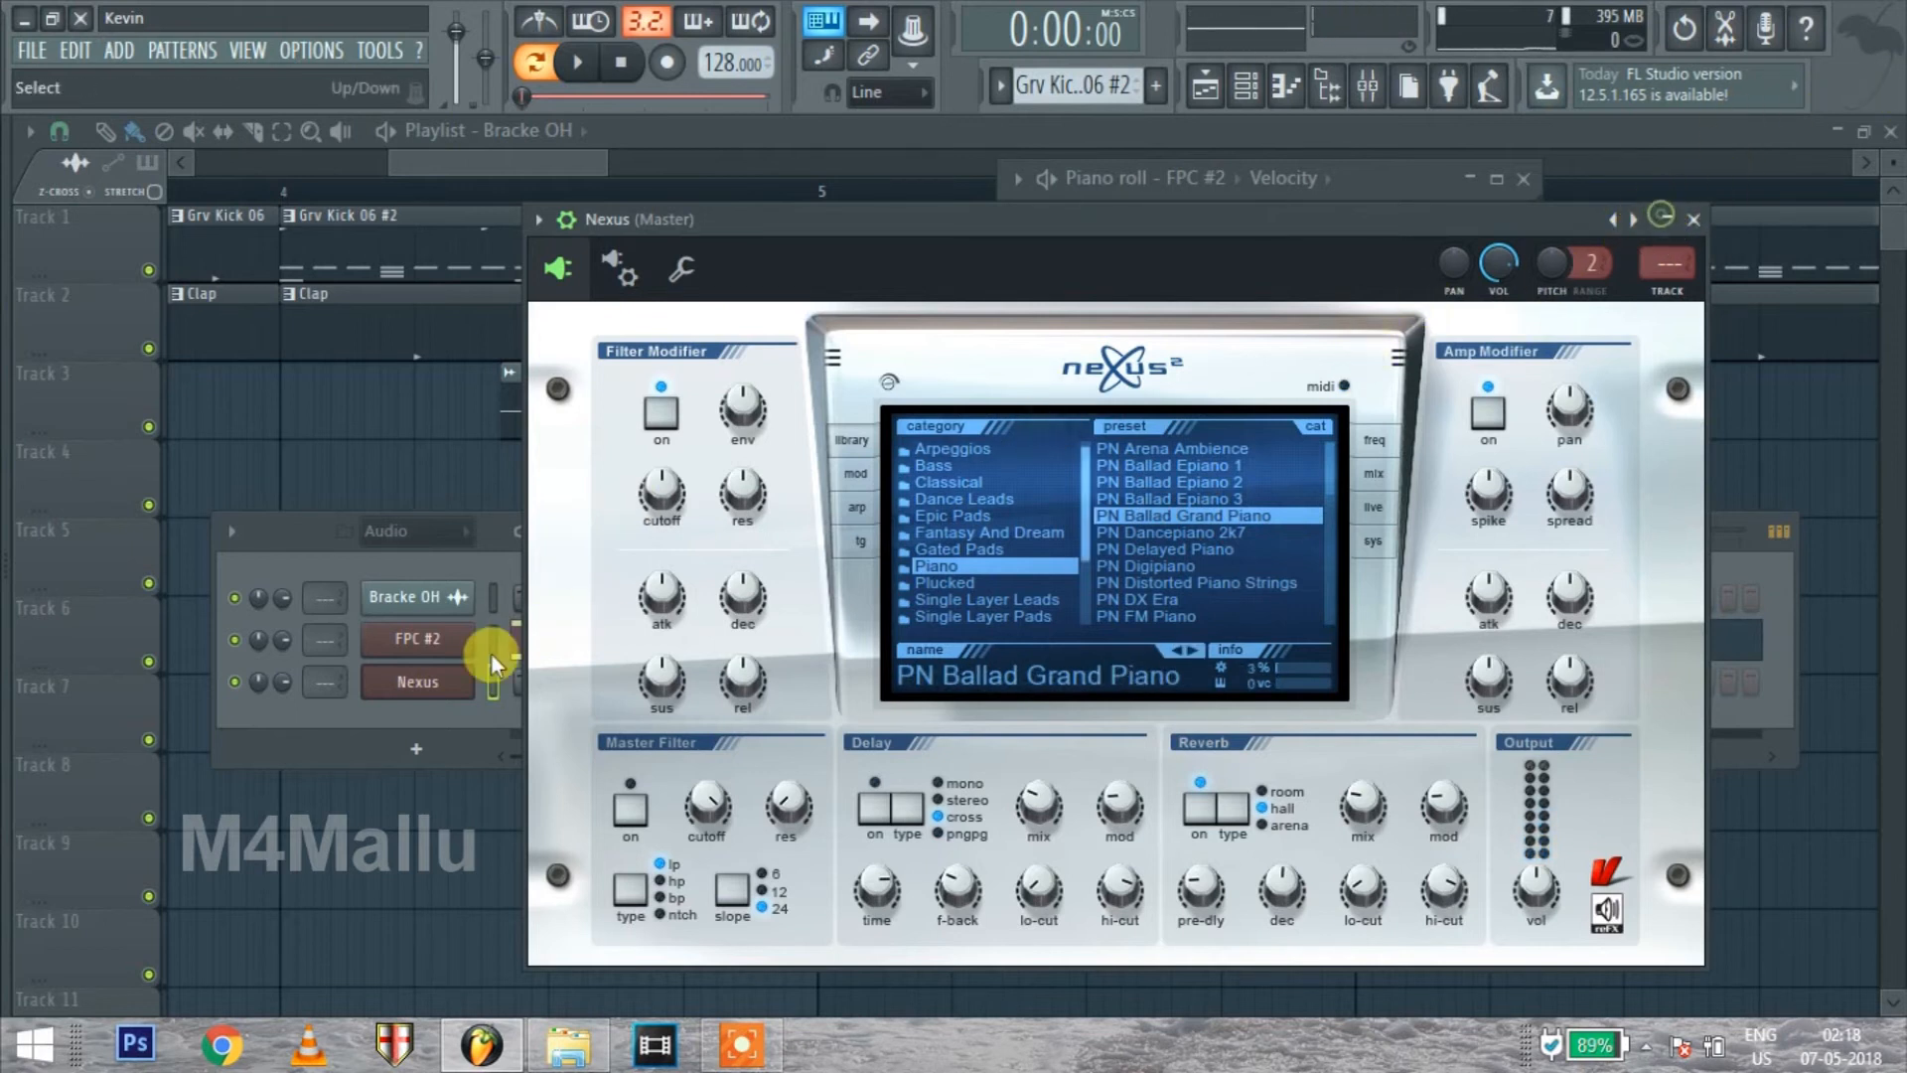
Open the Nexus channel's piano roll, move it clear, and paste the copied drum loop notes into it
right_click(421, 685)
left_click(560, 689)
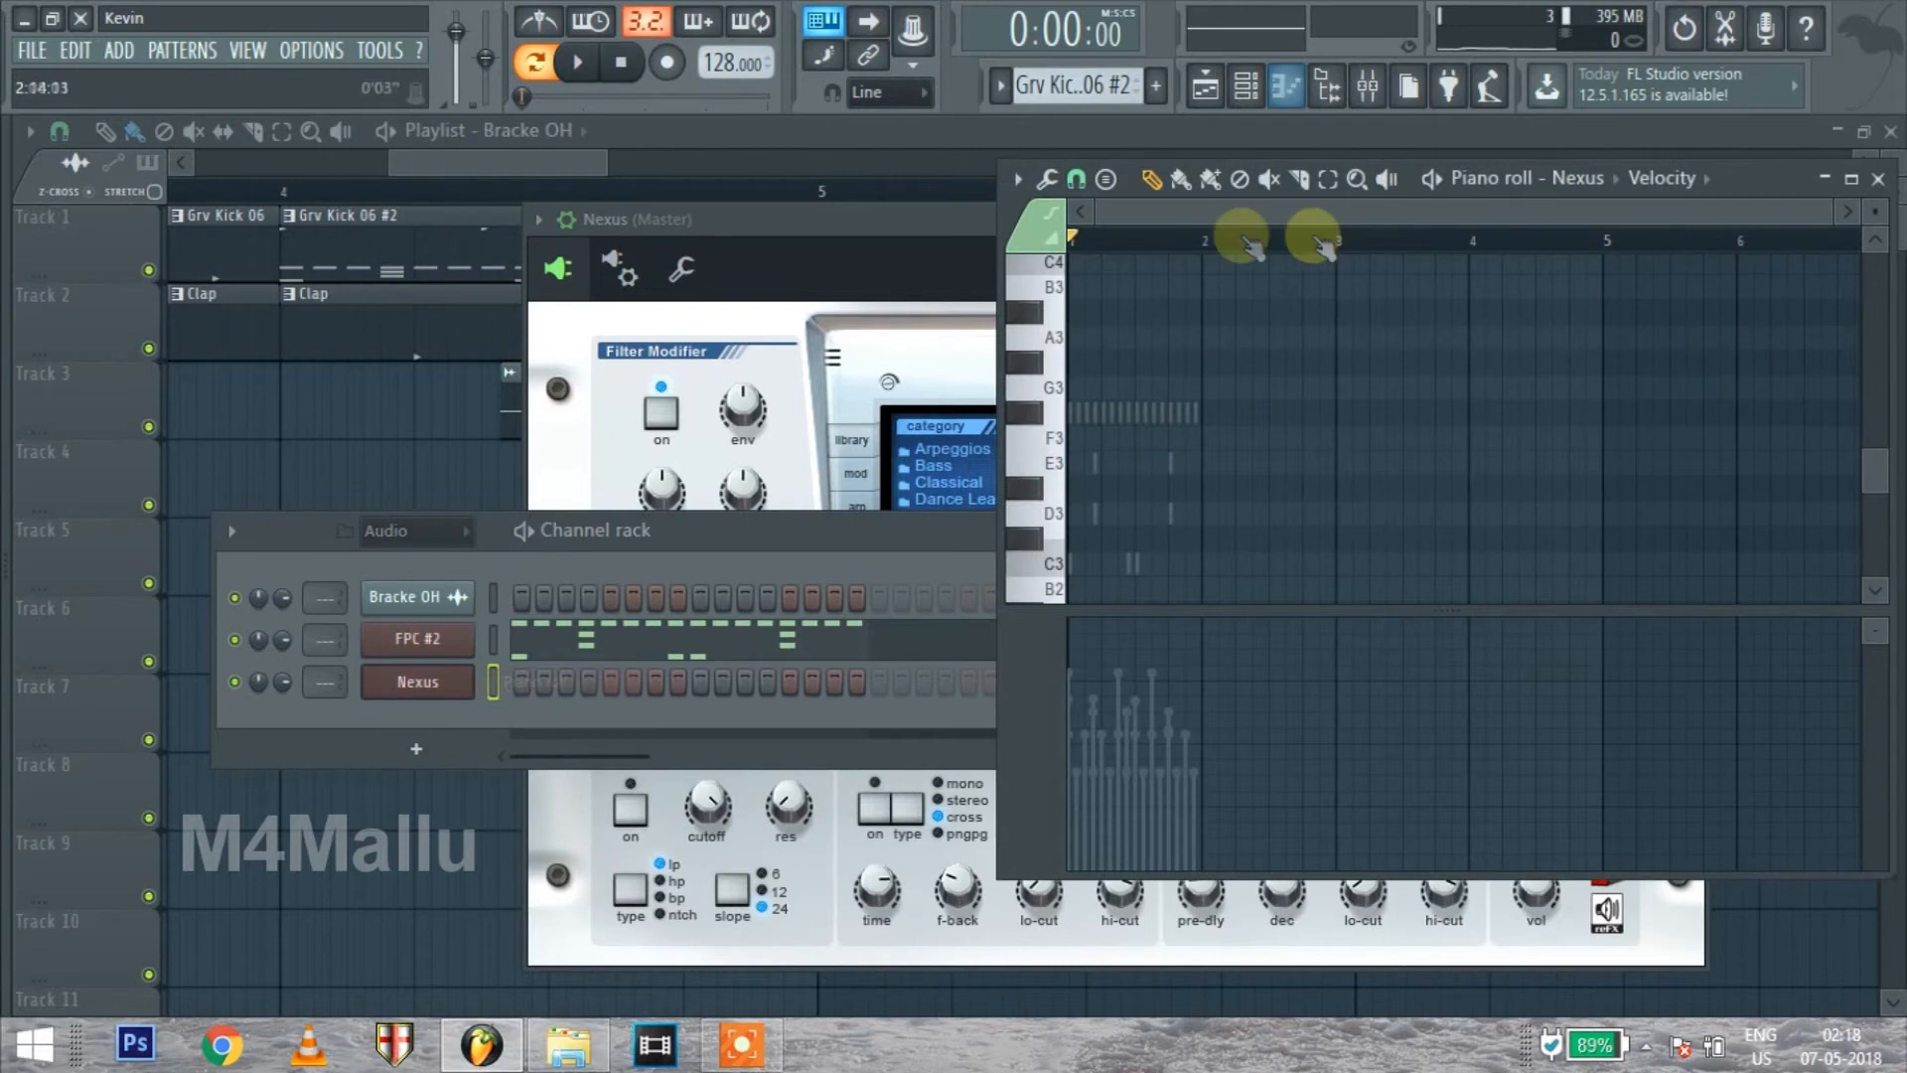
left_click_drag(1033, 212, 382, 211)
key("ctrl+v")
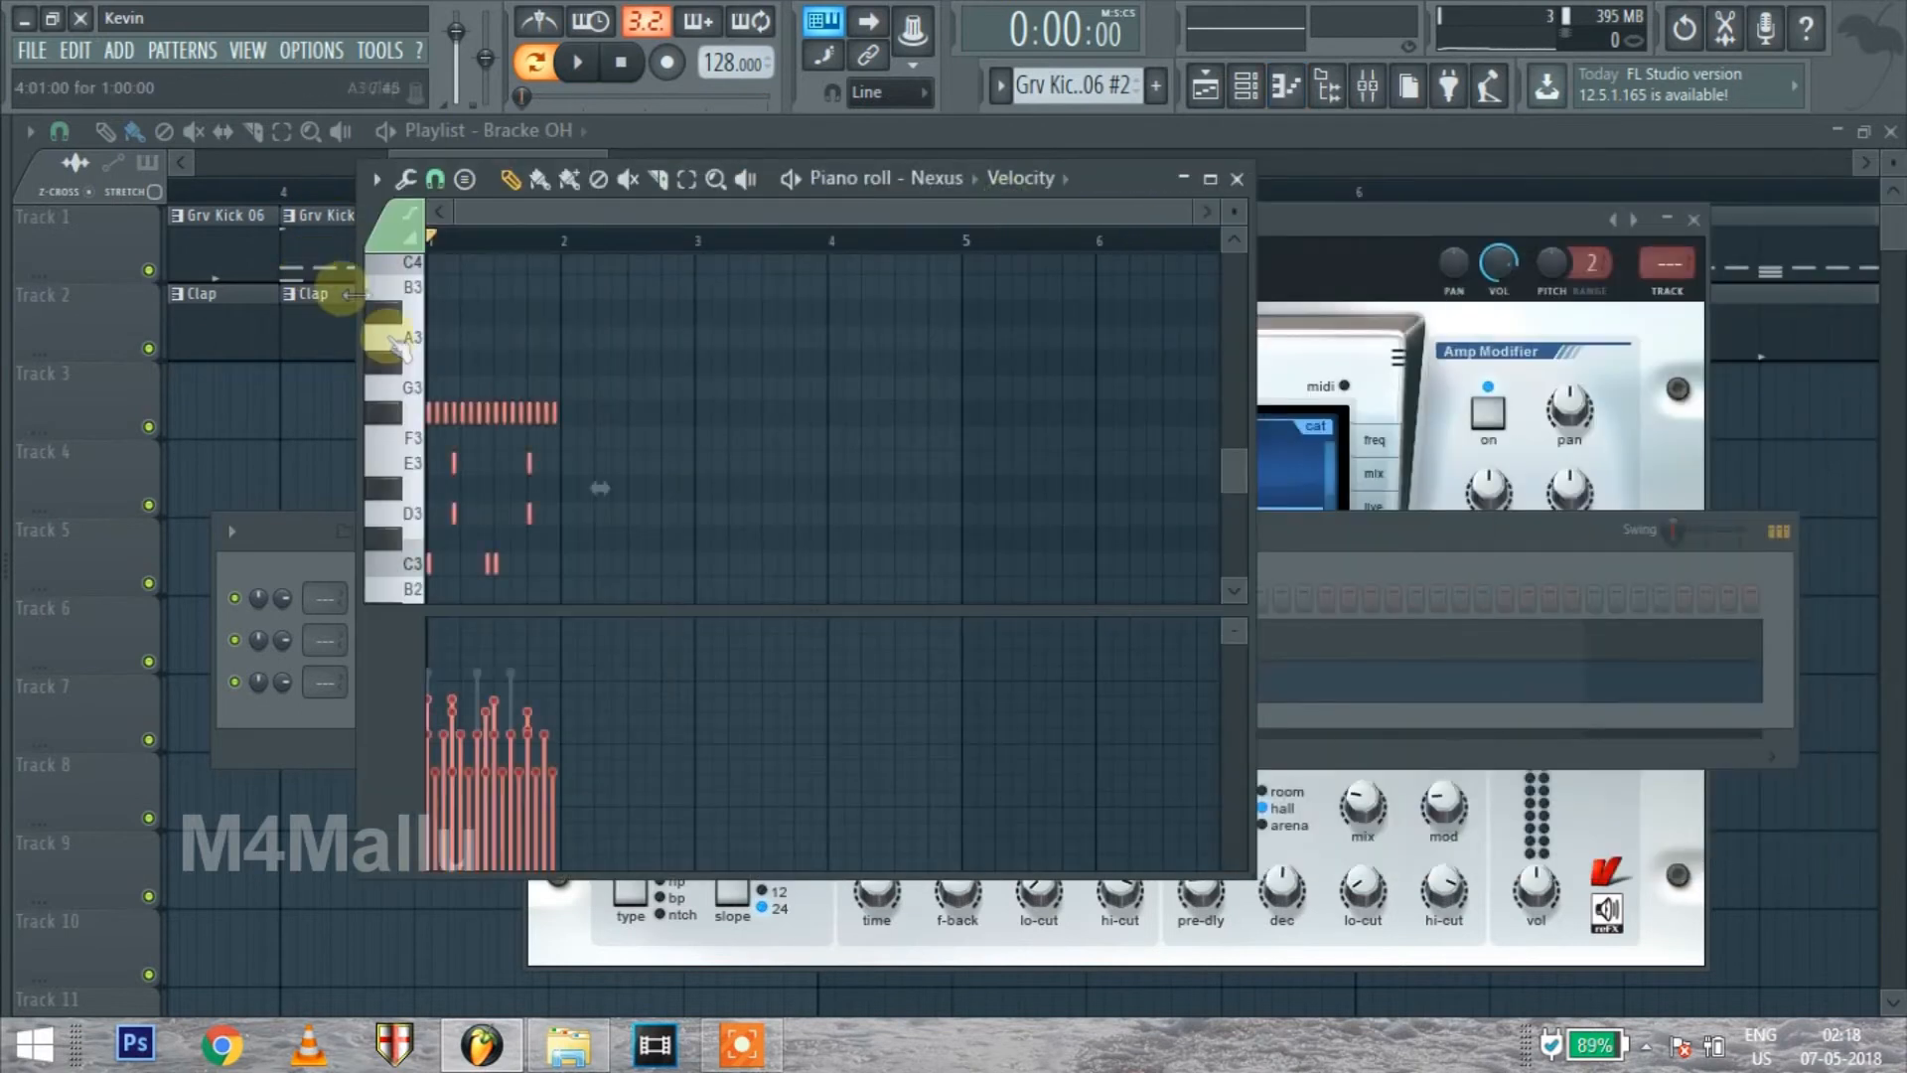
Transpose the pasted notes up until the lowest row sits on A3, and play the result
left_click_drag(427, 409, 370, 300)
key("space")
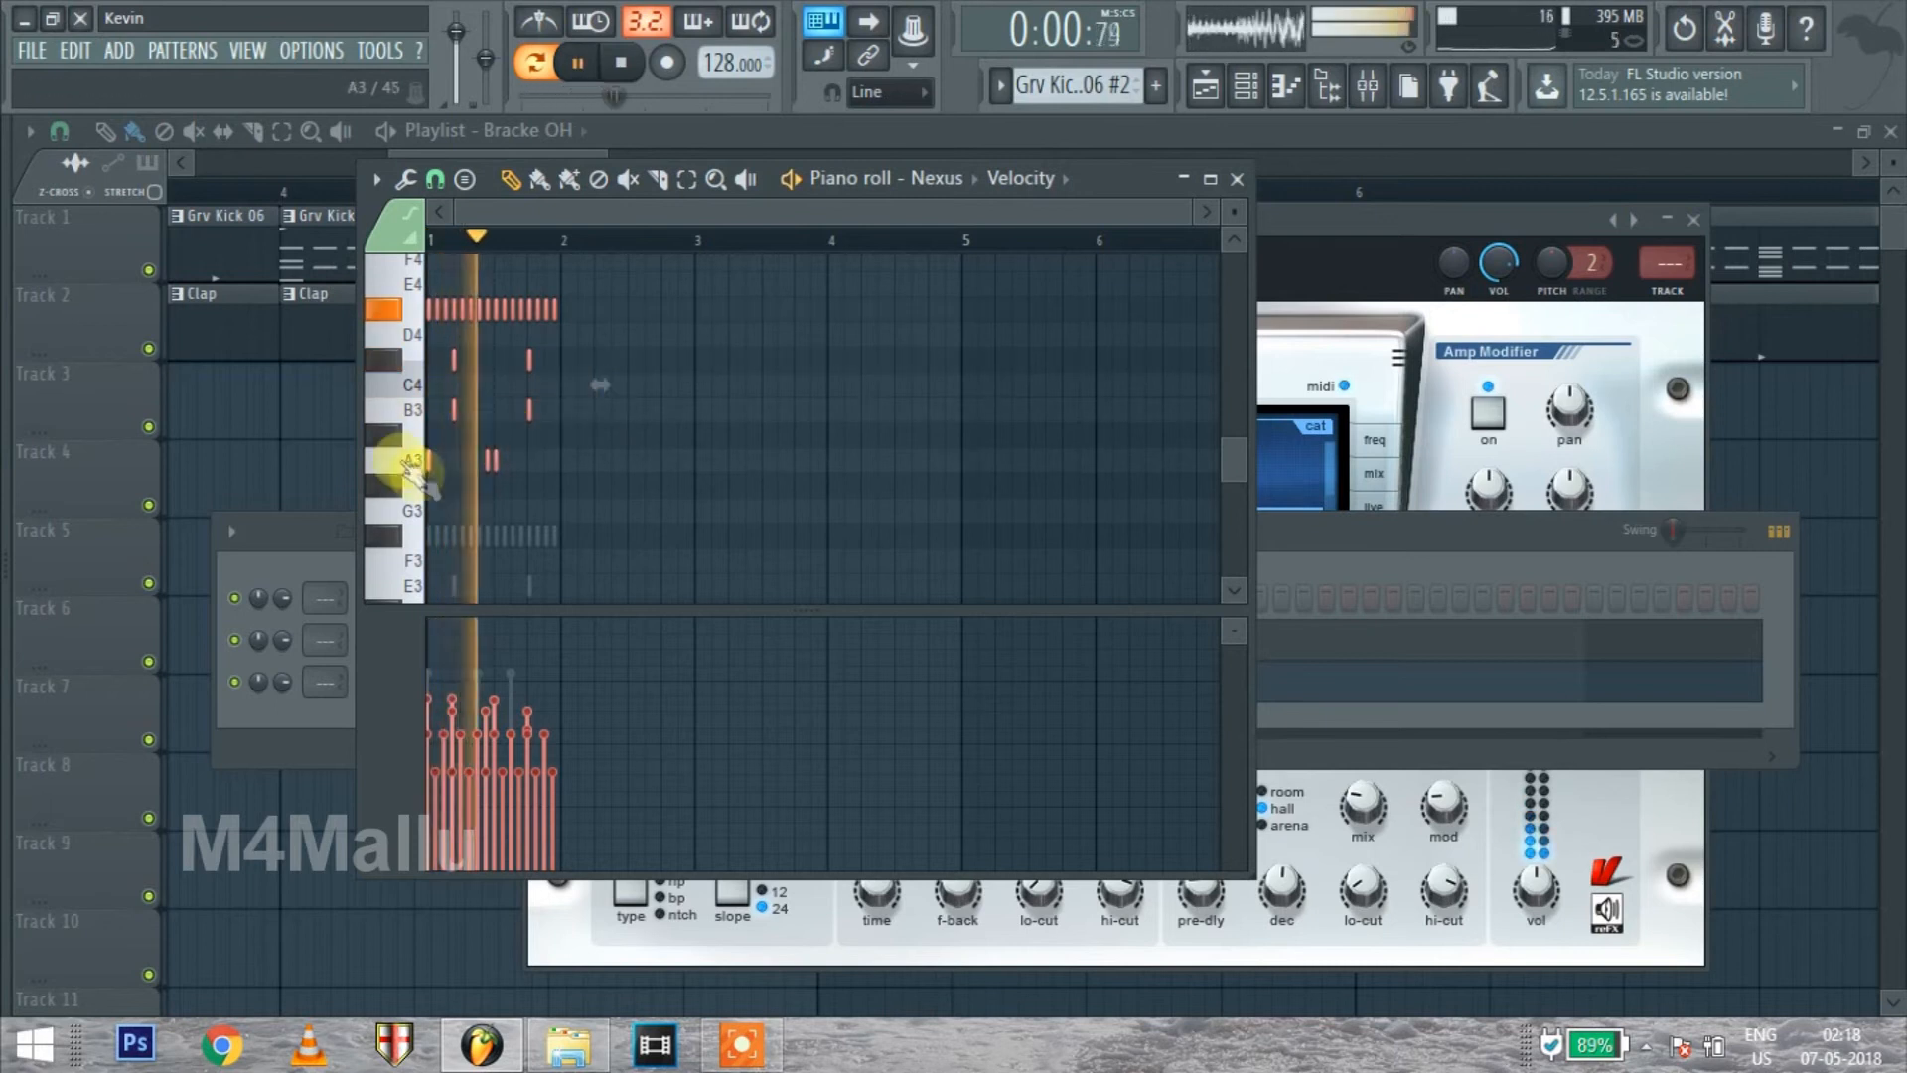
key("space")
Delete the continuous D#4 row of former hi-hat notes from the Nexus piano roll
scroll(408, 367, "up", 3)
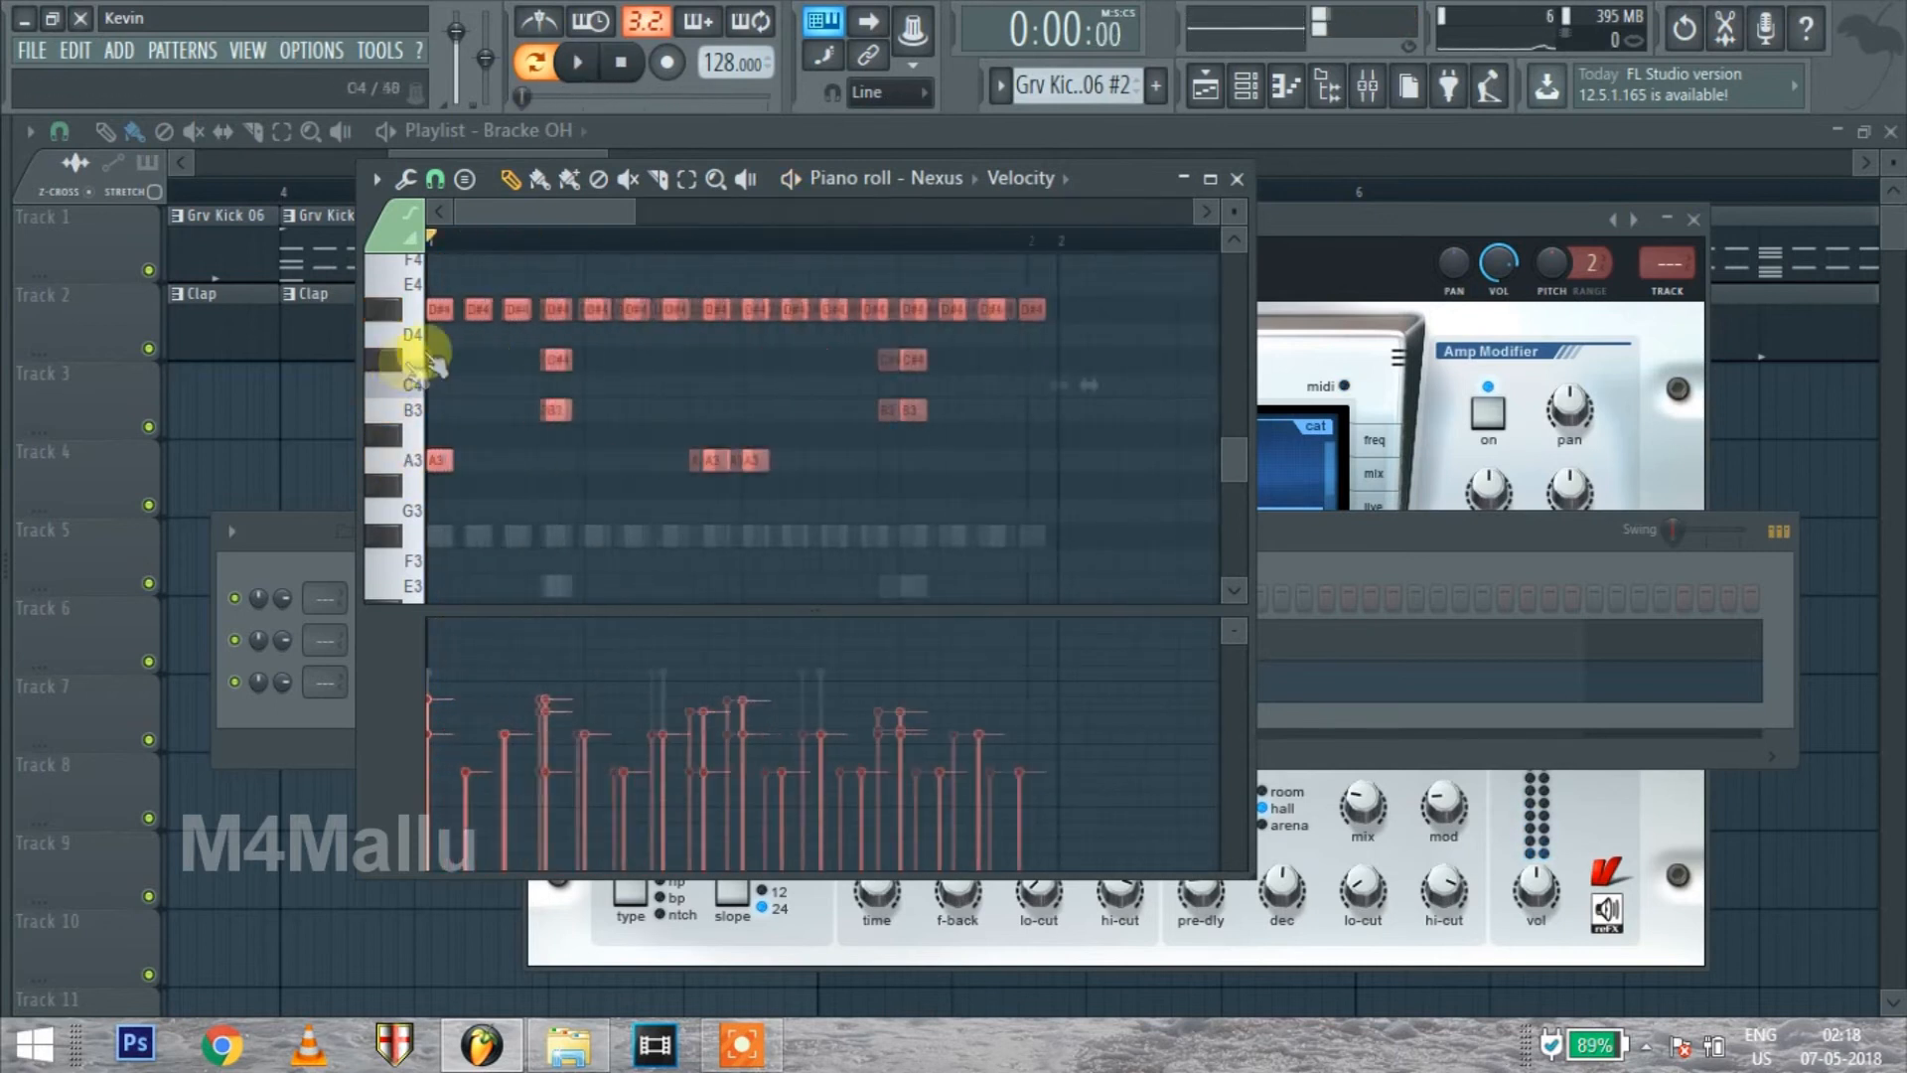
scroll(422, 373, "up", 1)
left_click_drag(437, 407, 1158, 383)
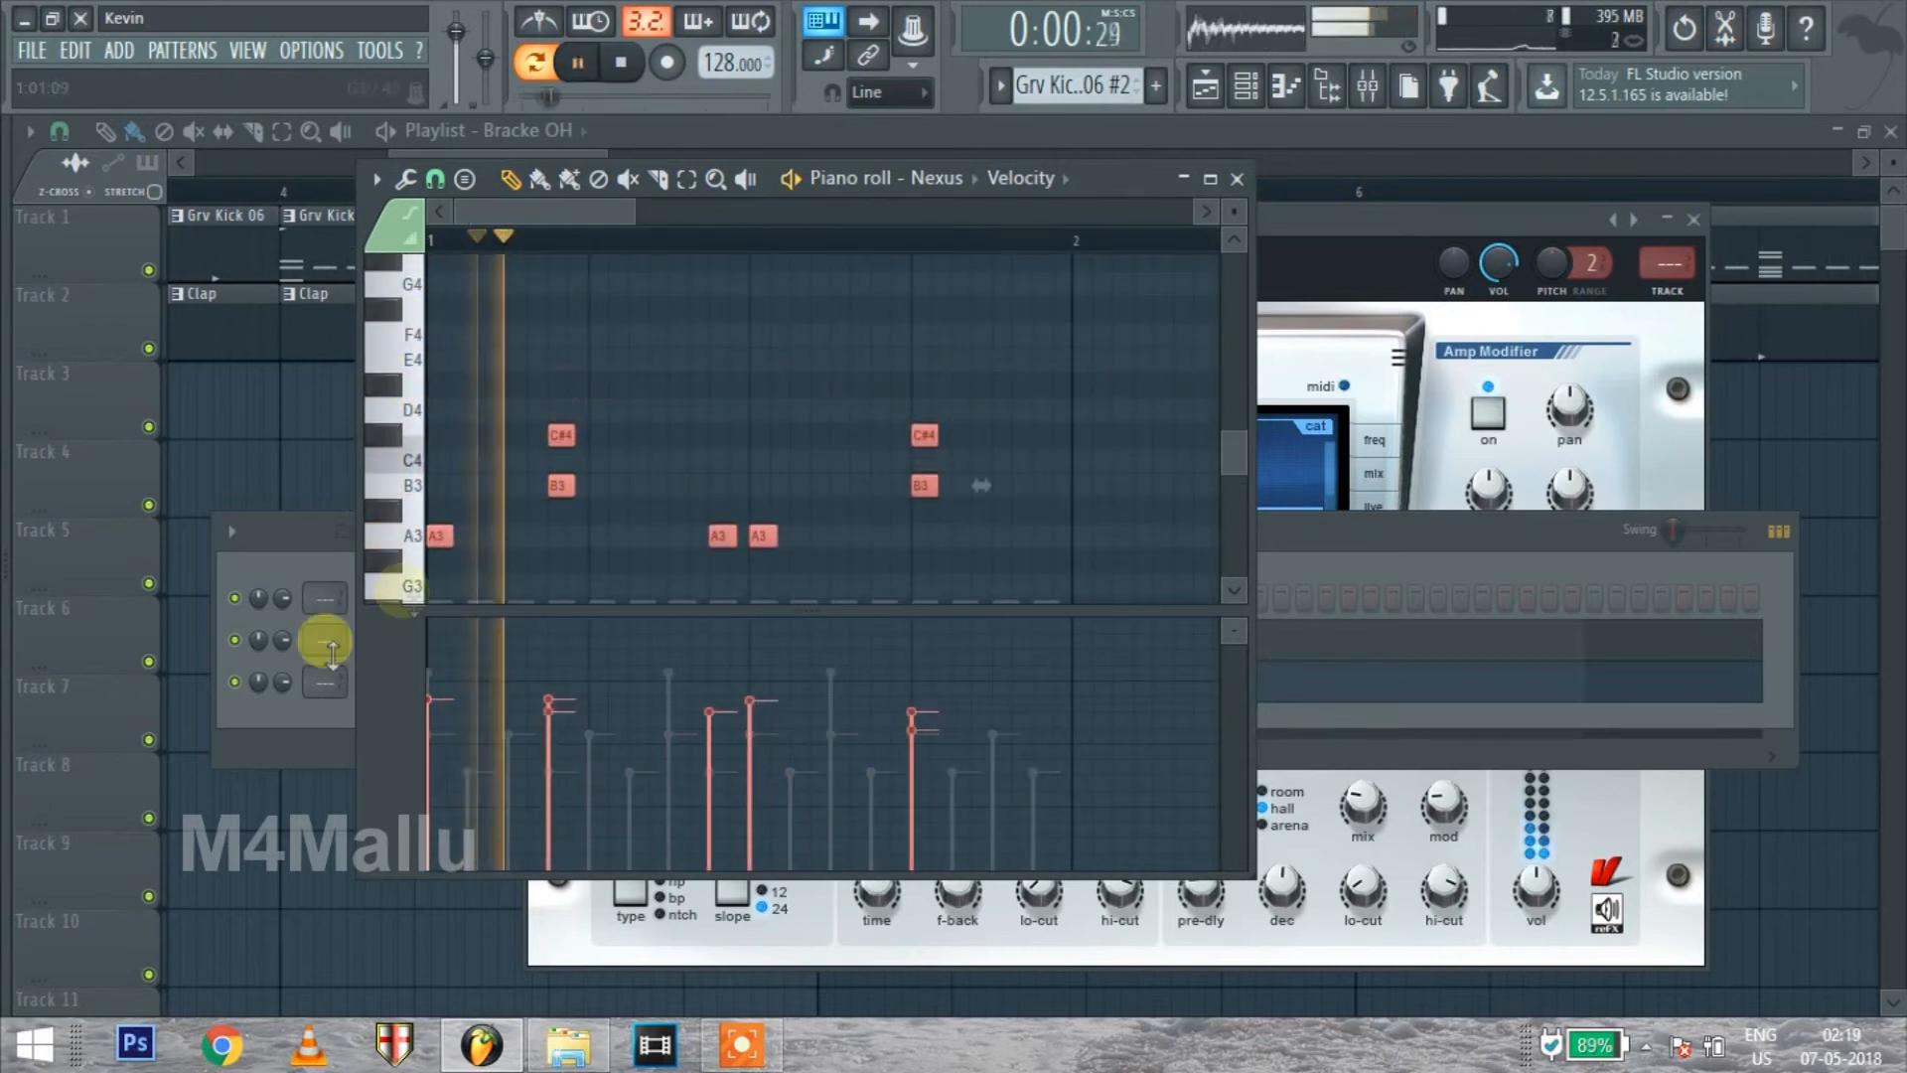
Return to the channel rack and delete all notes of the FPC #2 channel
left_click(260, 748)
left_click(594, 692)
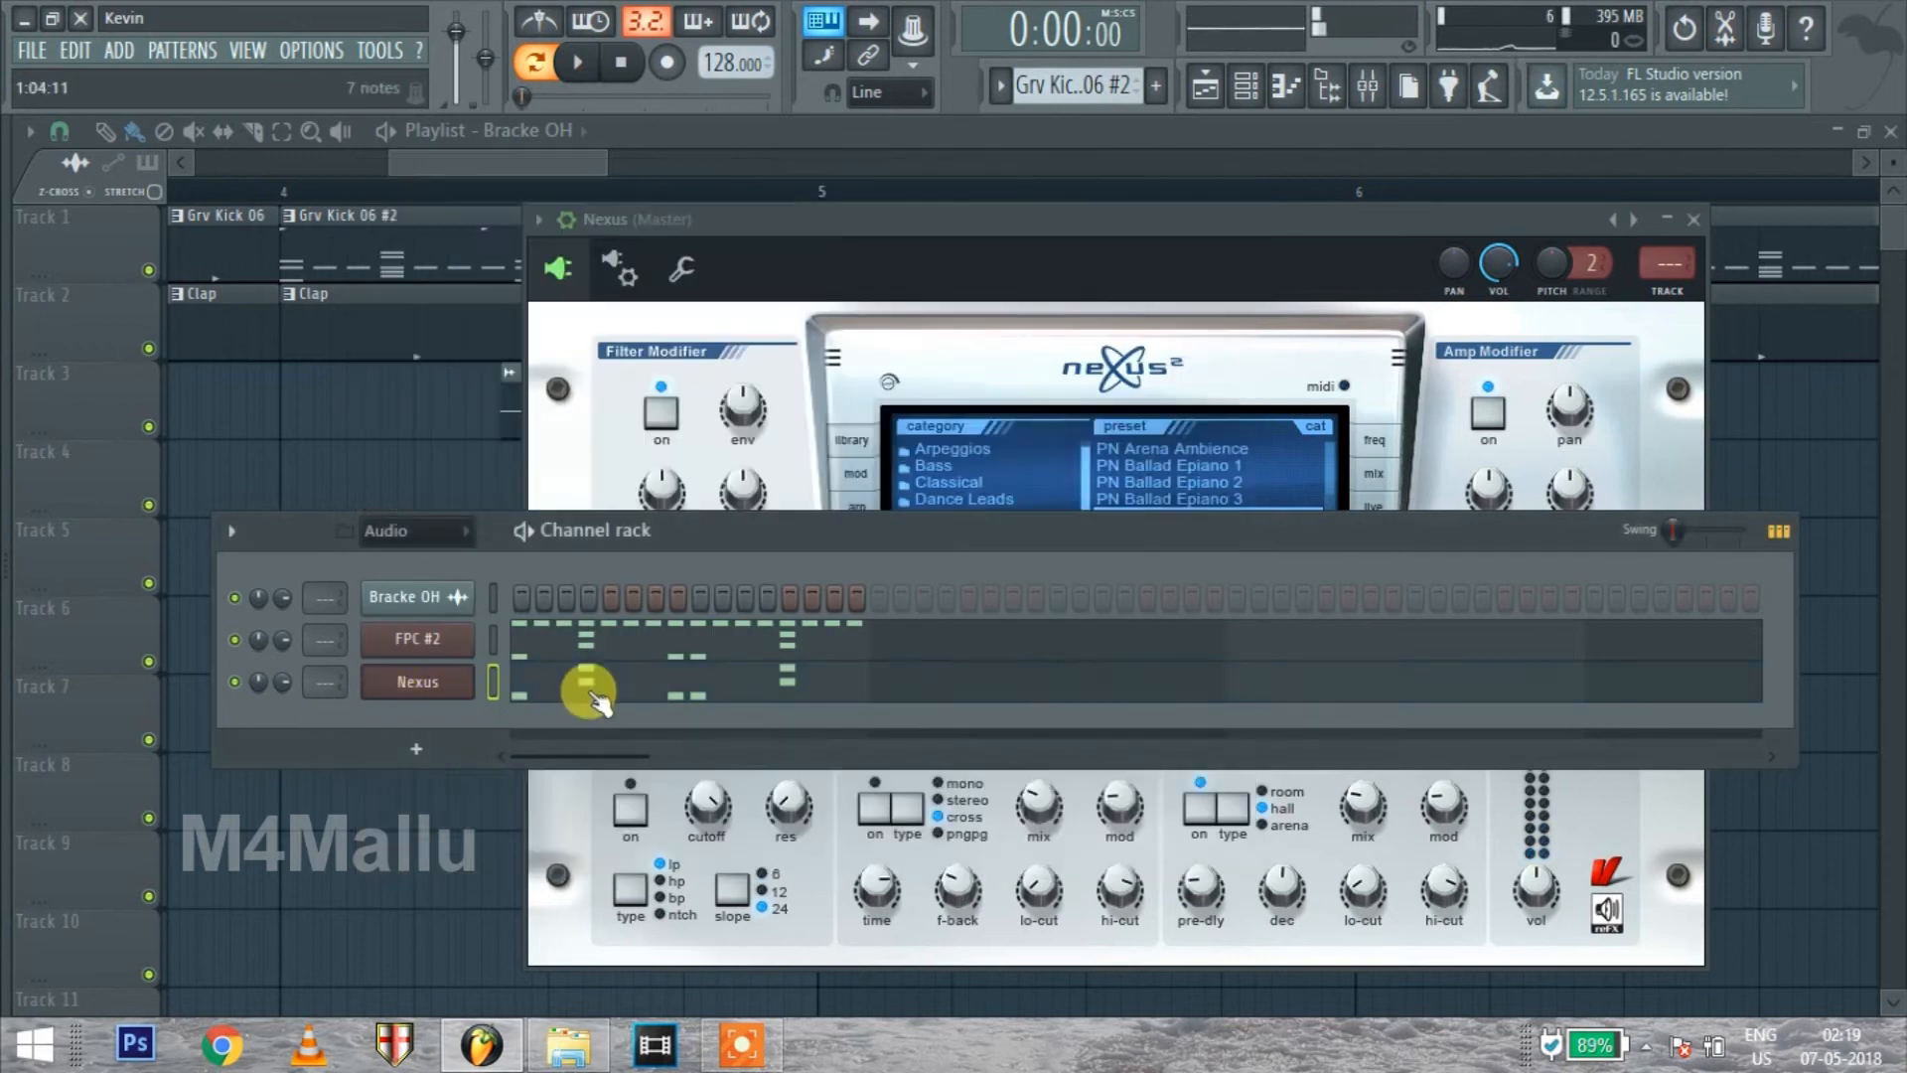
left_click(614, 646)
key("ctrl+a")
key("Delete")
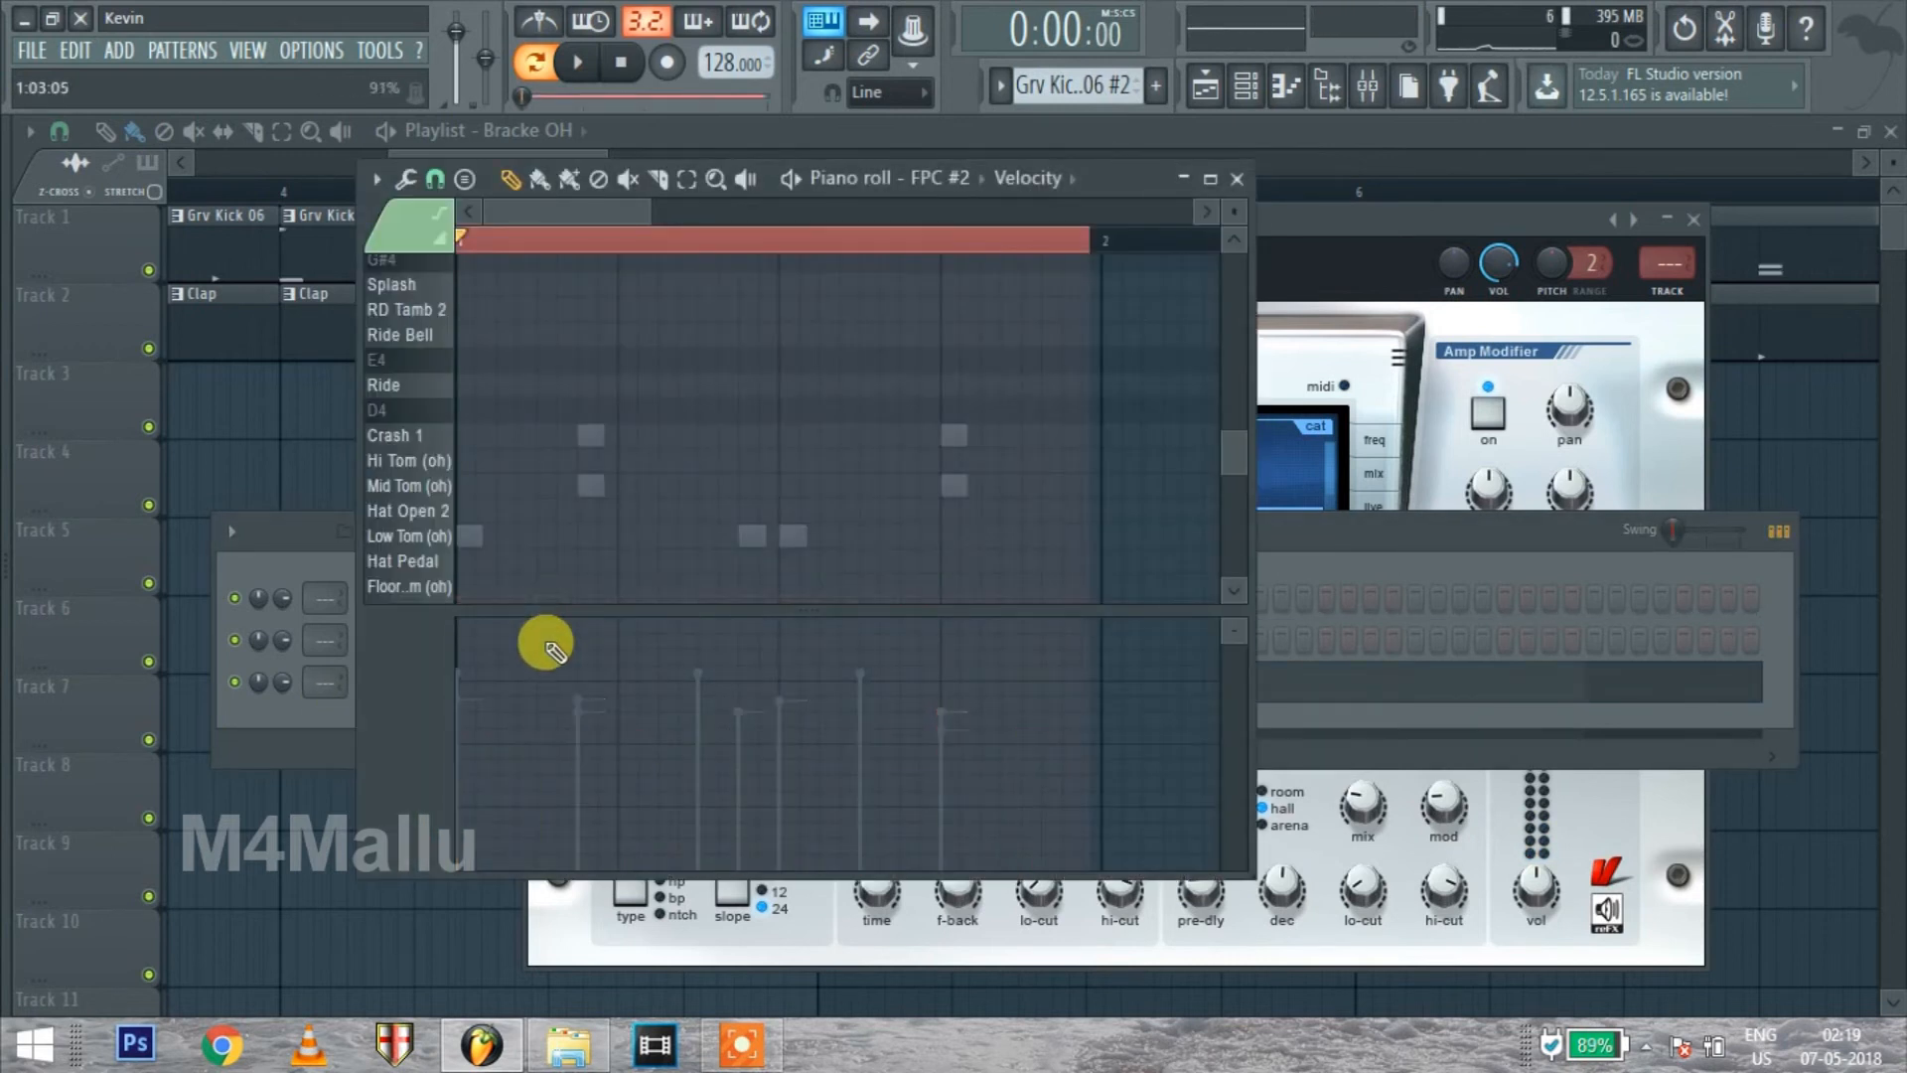
Reopen the Nexus piano roll during playback and delete both C#4 notes
left_click(600, 682)
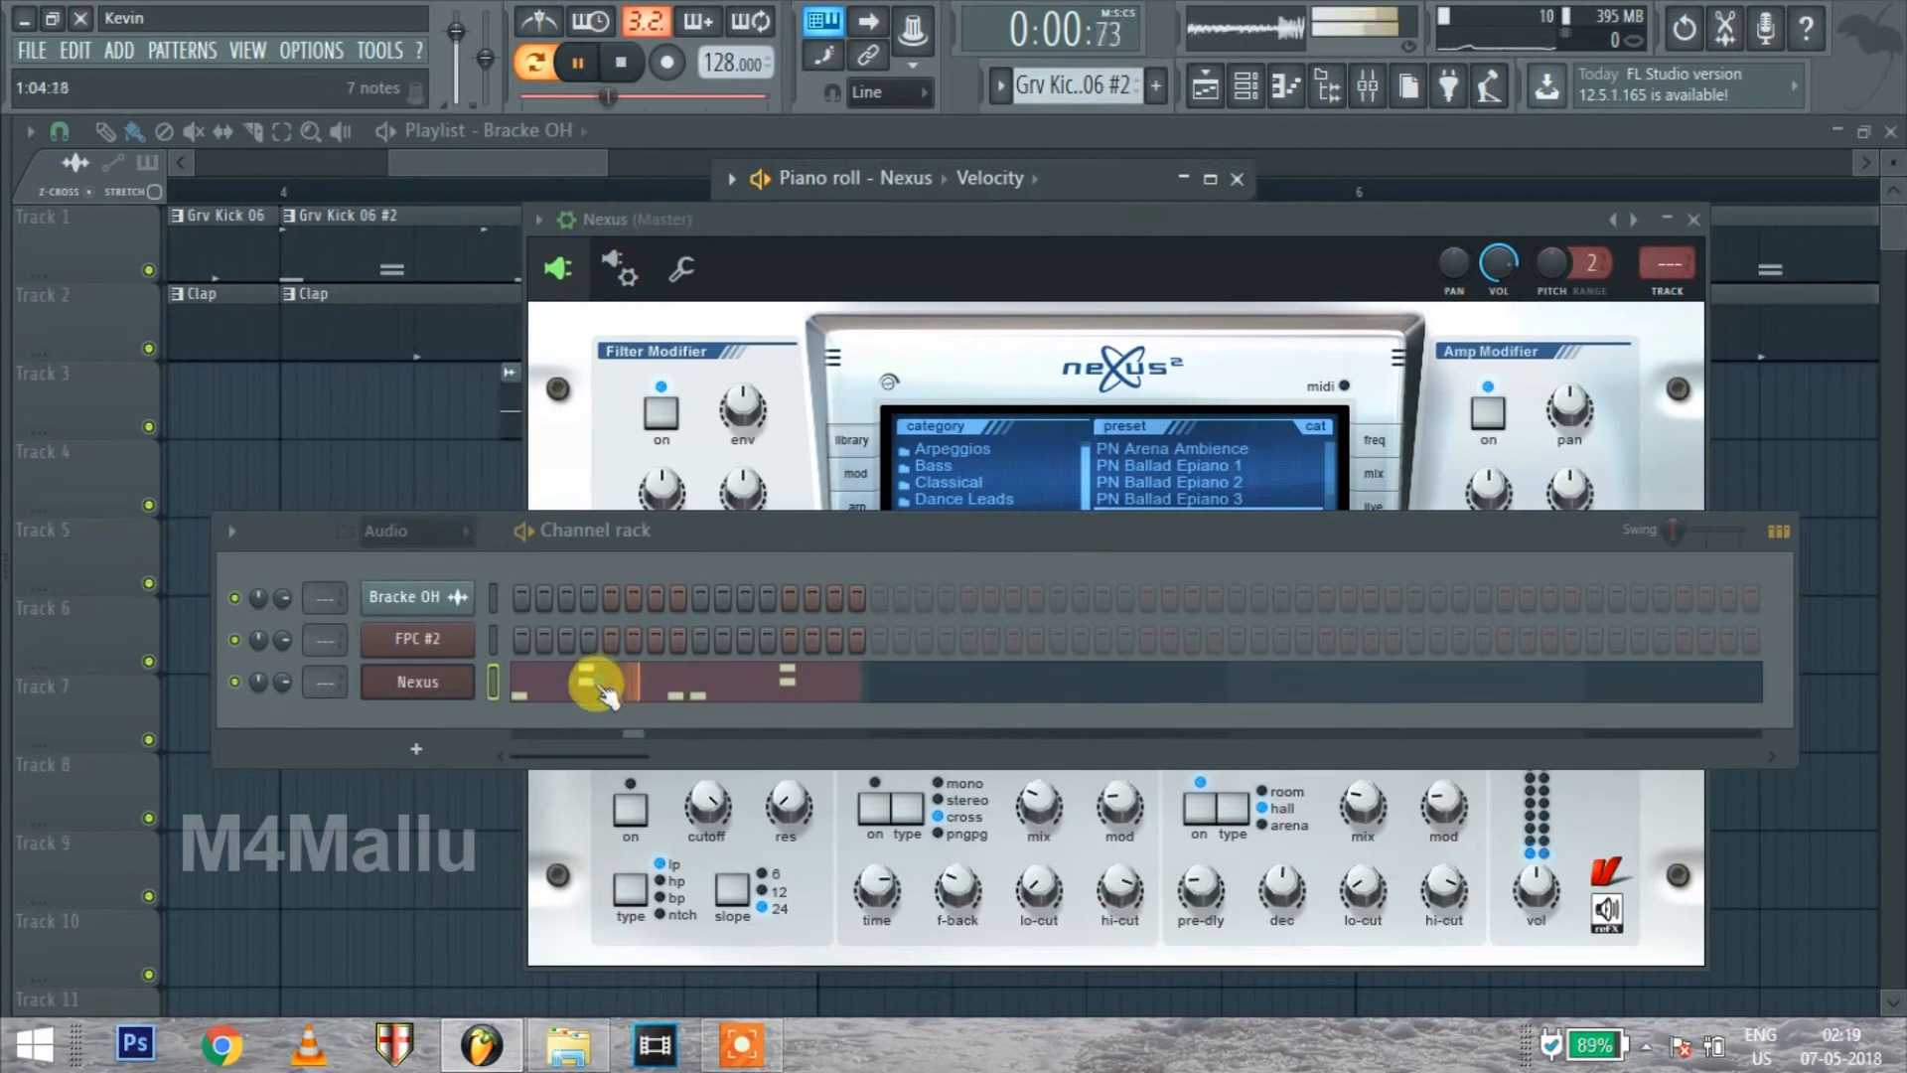
left_click(695, 691)
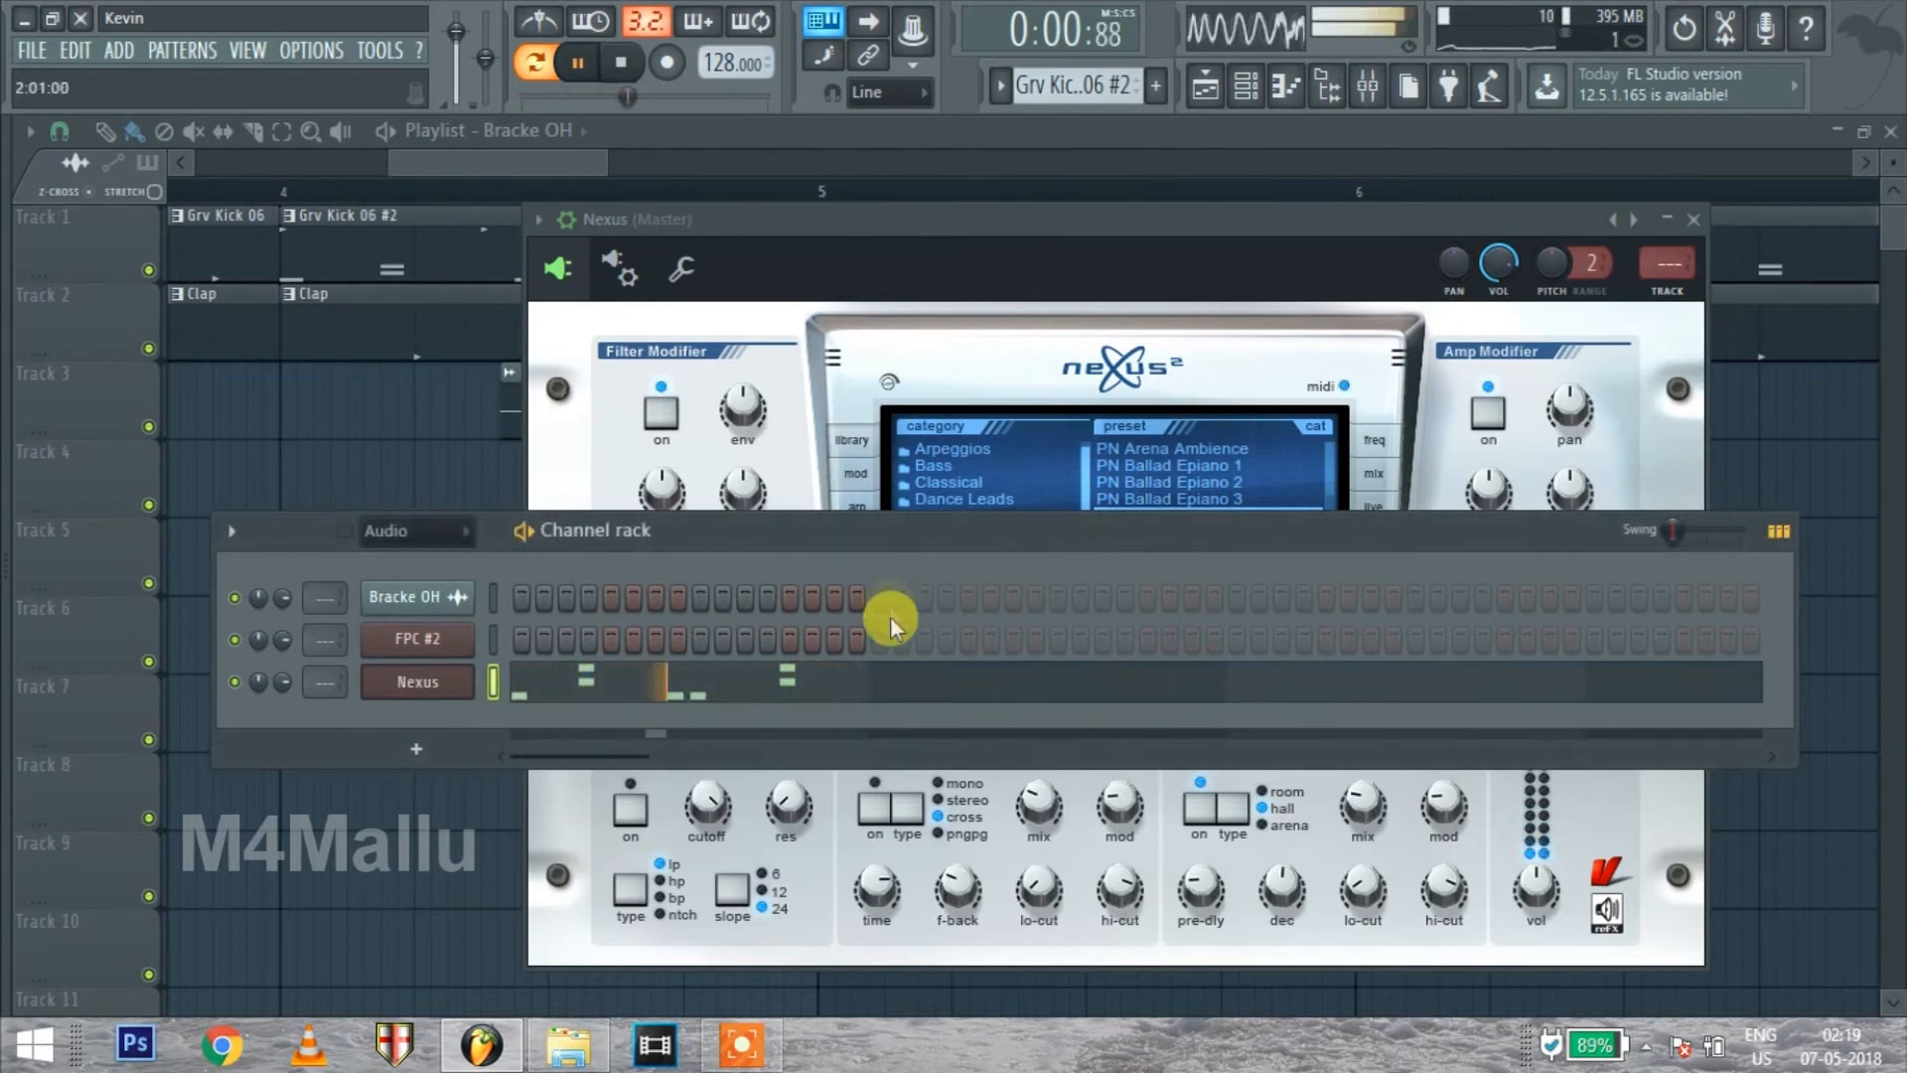
left_click(749, 683)
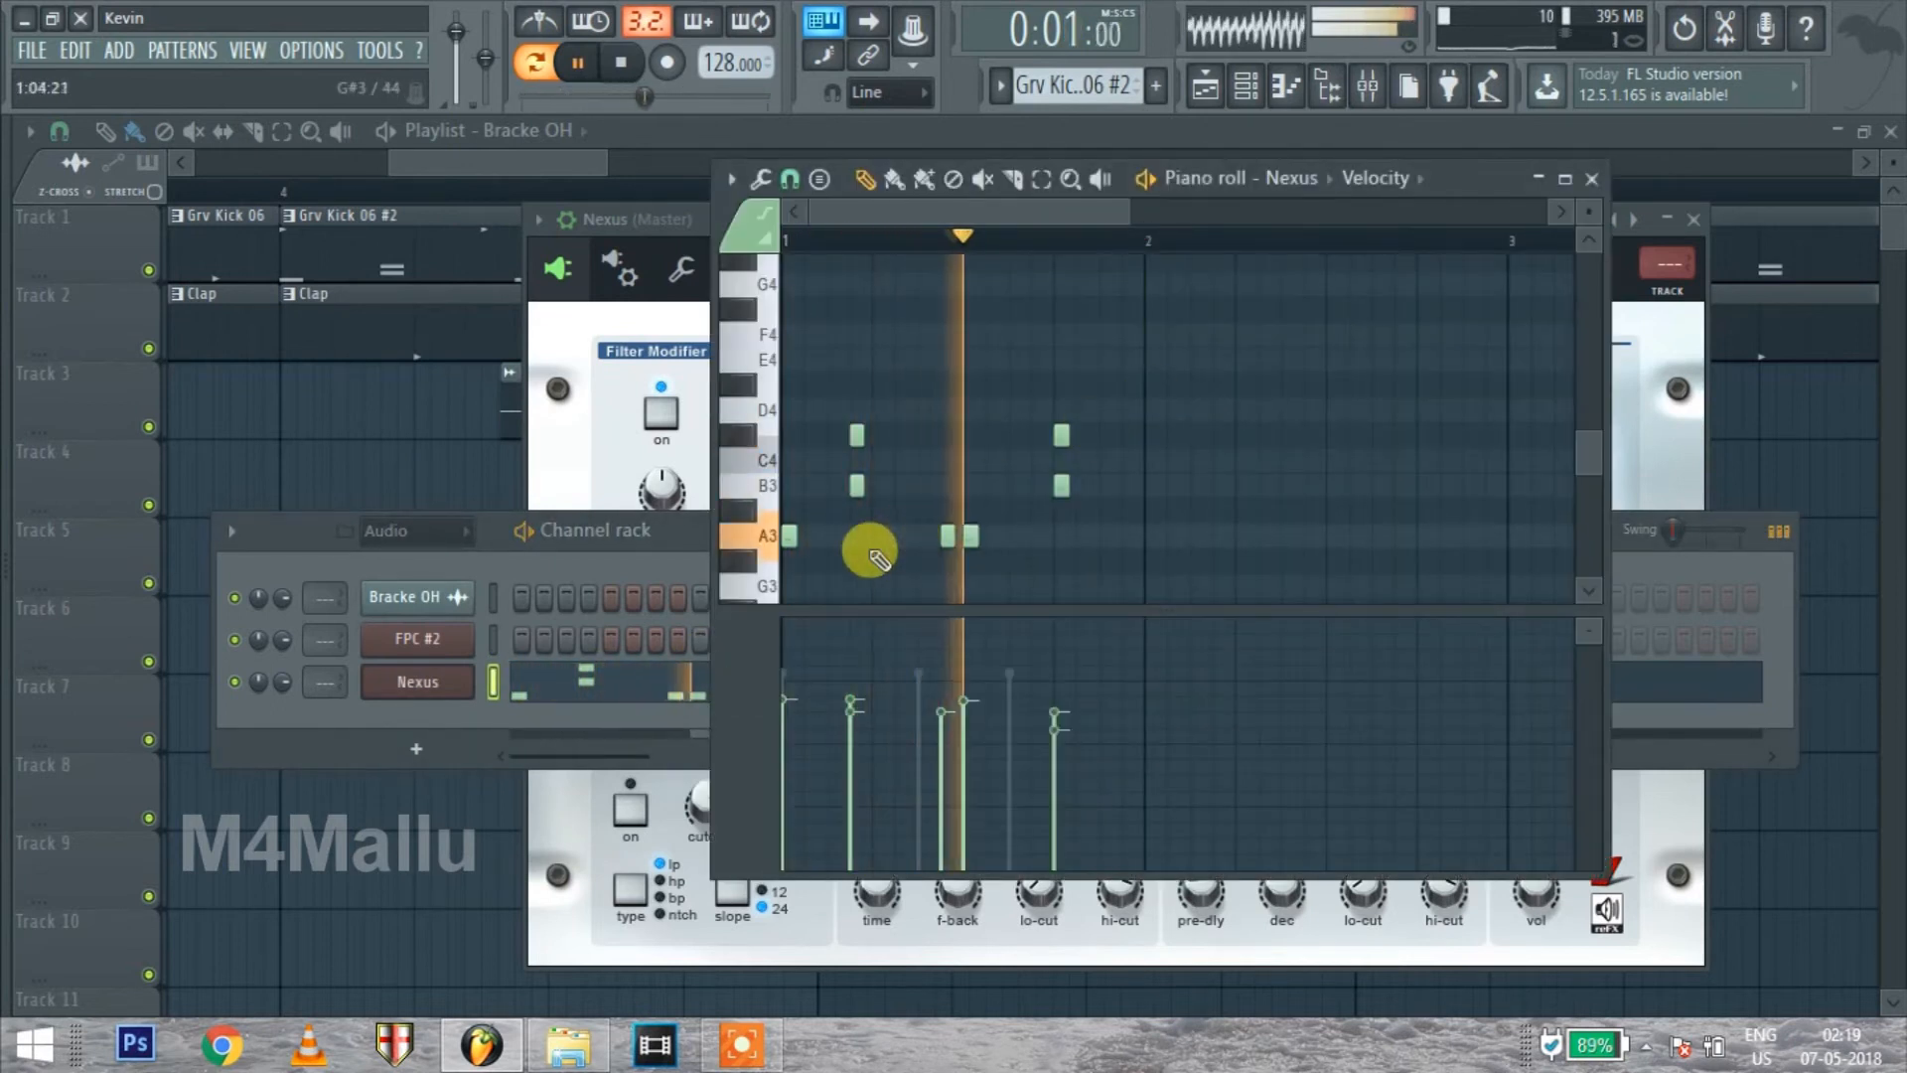
right_click(858, 434)
right_click(1059, 434)
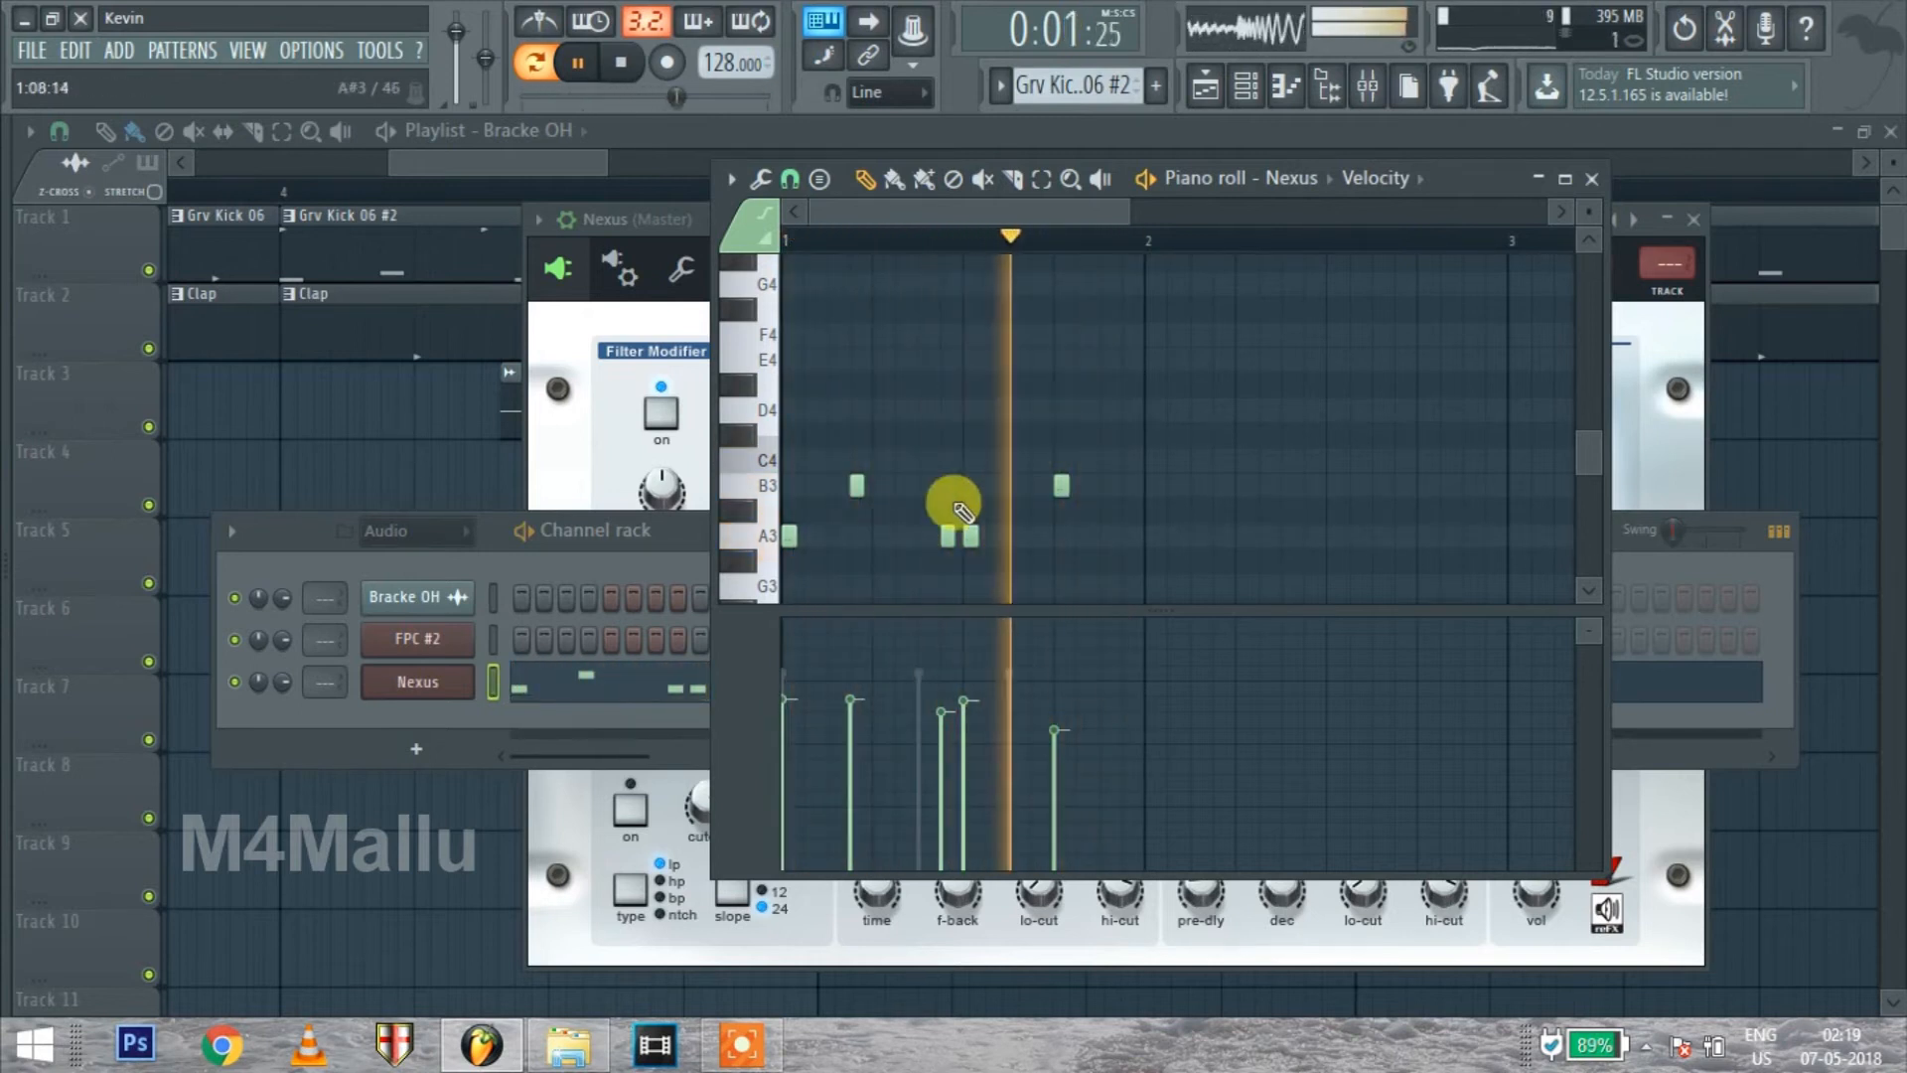
Add an A3 note just before the last B3 note and a D4 note after it in the Nexus melody
left_click(1013, 541)
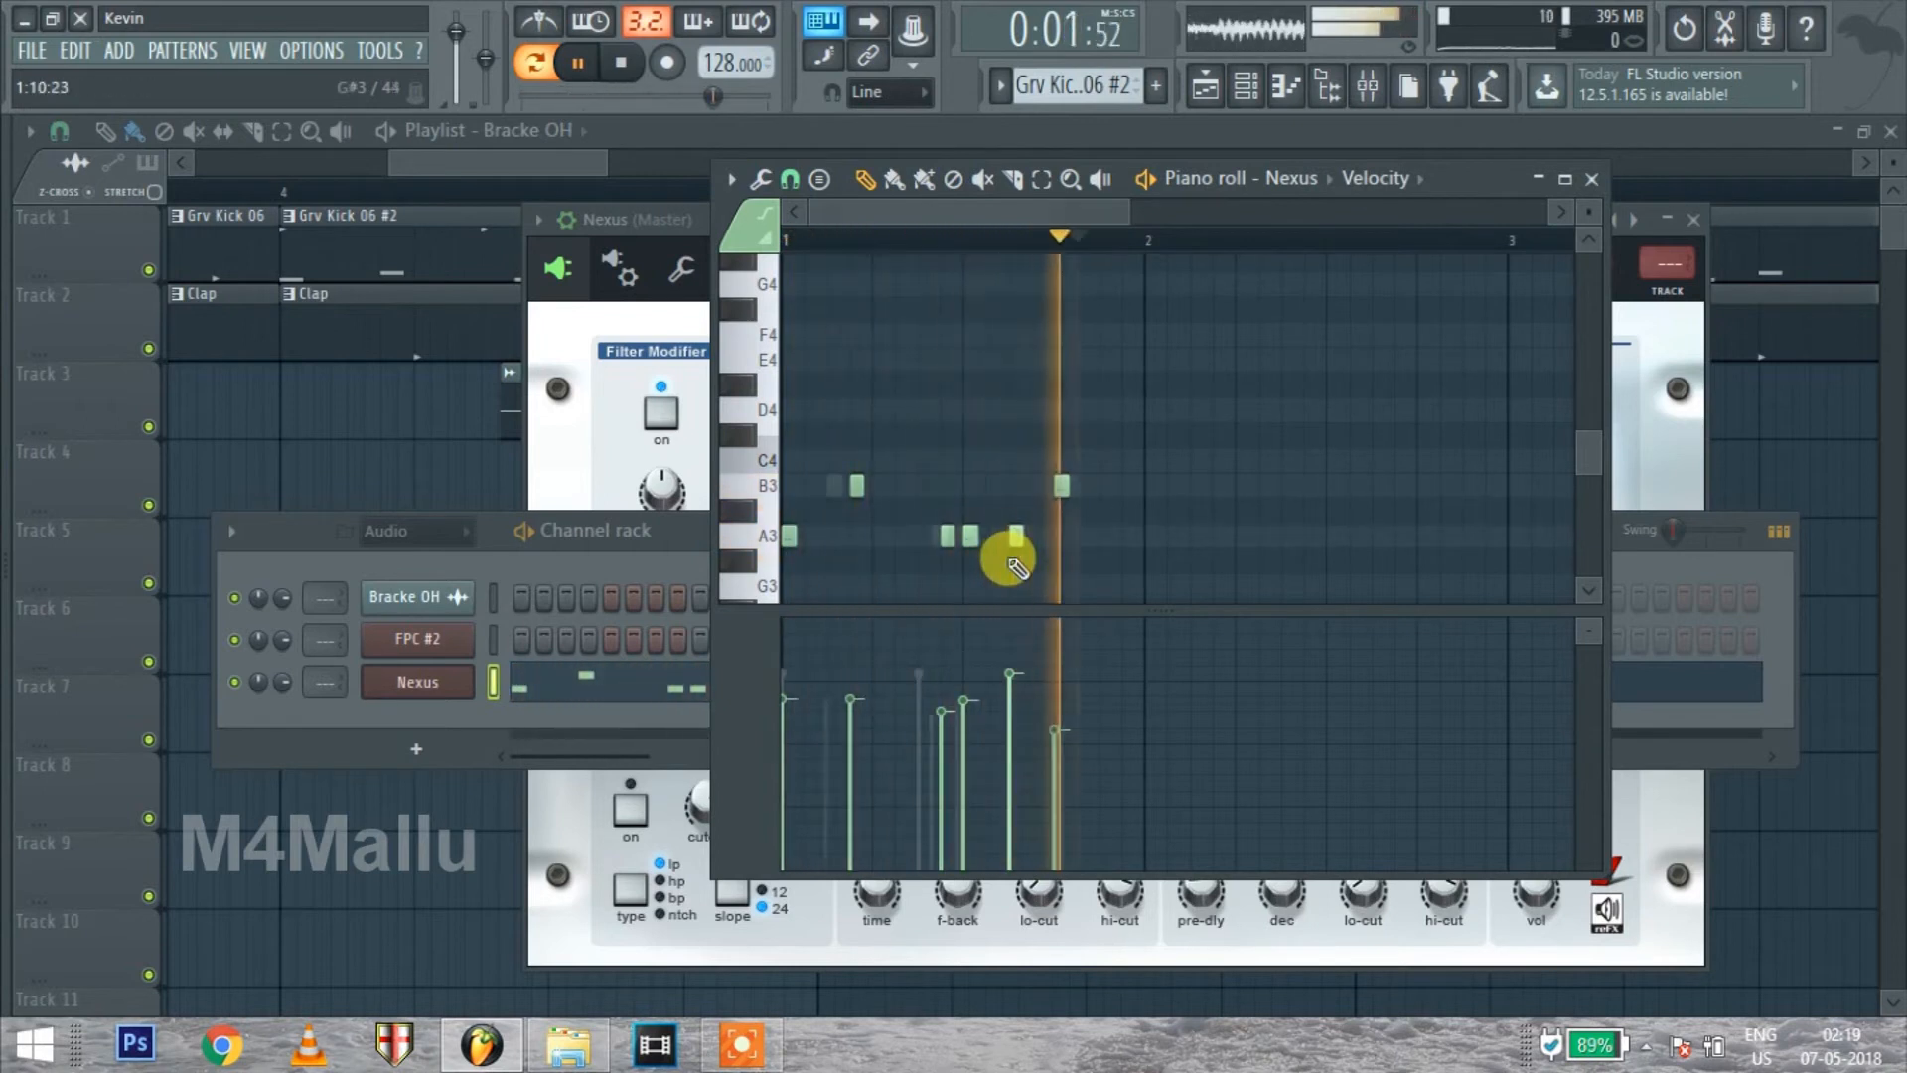
scroll(1009, 553, "up", 3)
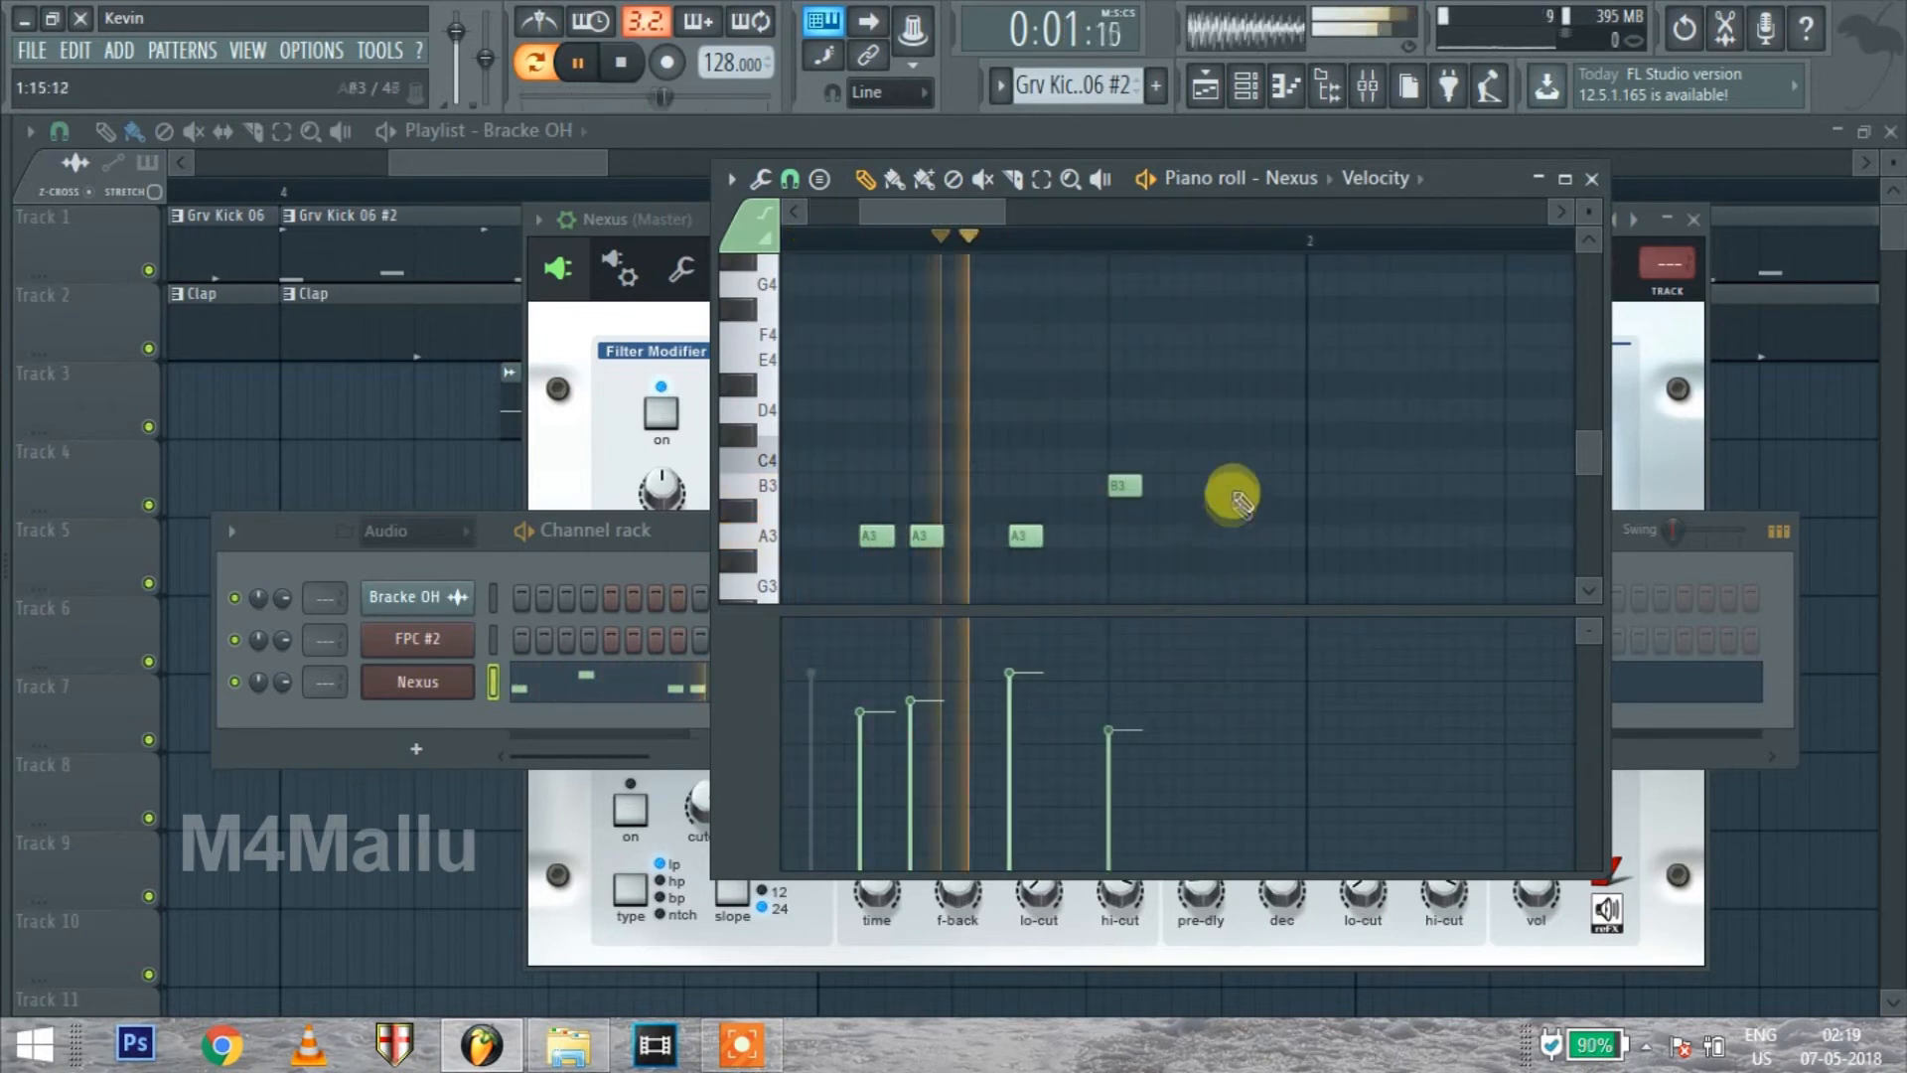
left_click(1224, 407)
mouse_move(1224, 404)
left_mouse_down()
mouse_move(1255, 427)
mouse_move(1222, 429)
left_mouse_up()
left_click(1119, 476)
scroll(962, 358, "down", 5)
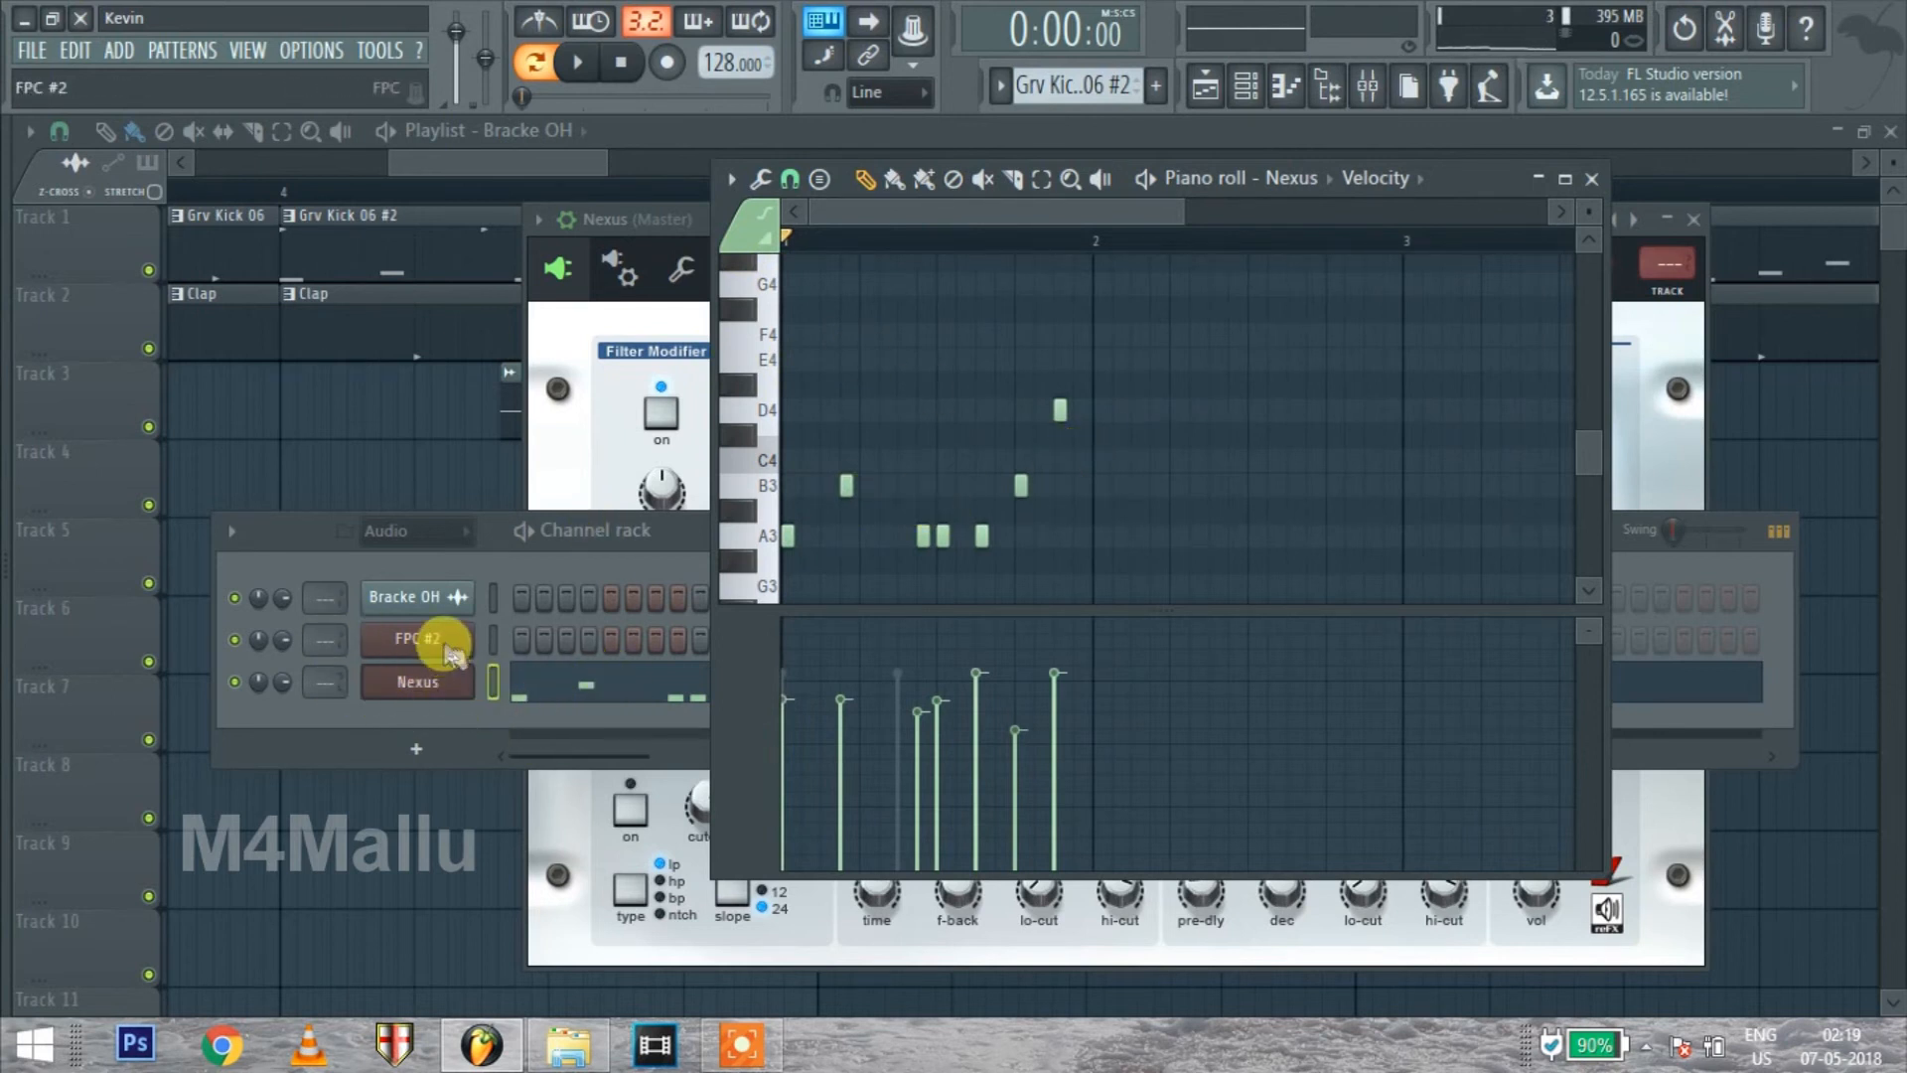
Review the FPC #2 channel's pads and MIDI loop in its plugin window, and close that window
left_click(452, 646)
left_click_drag(782, 689, 987, 391)
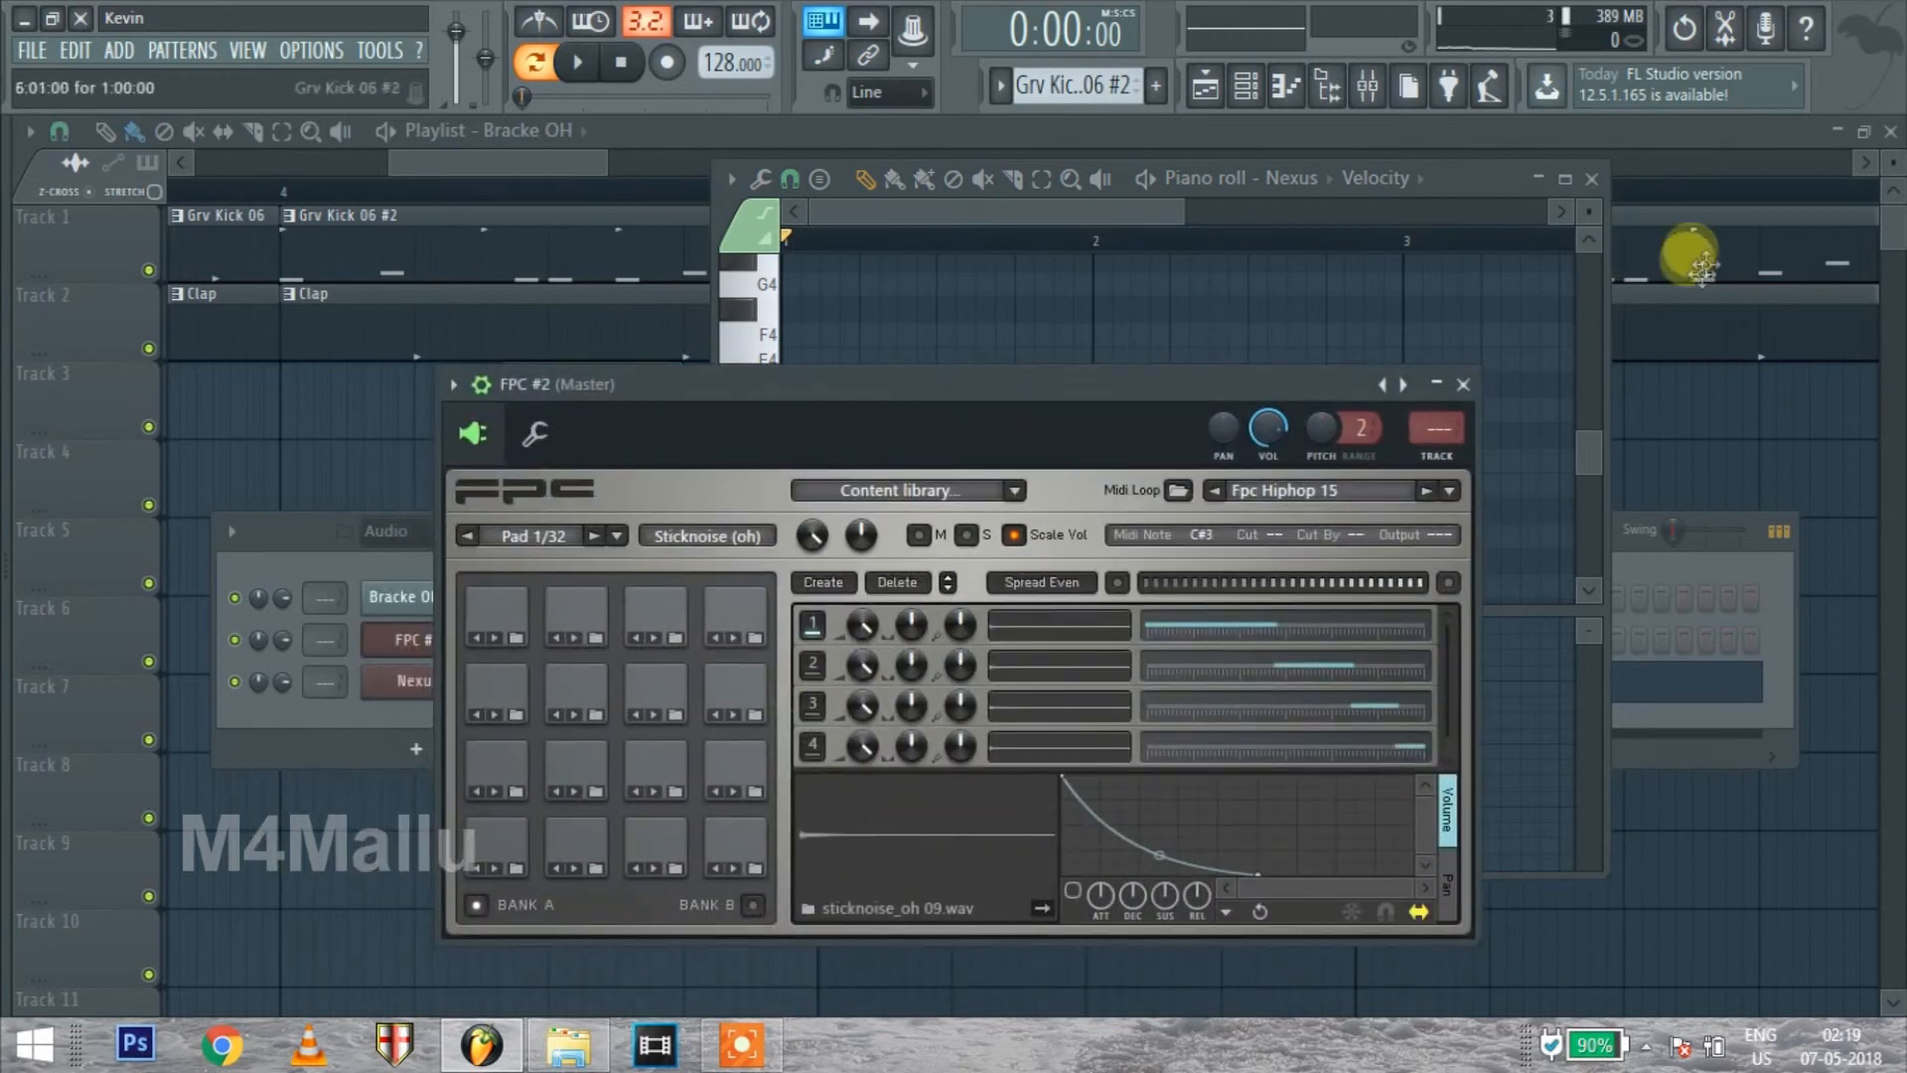
left_click(1463, 385)
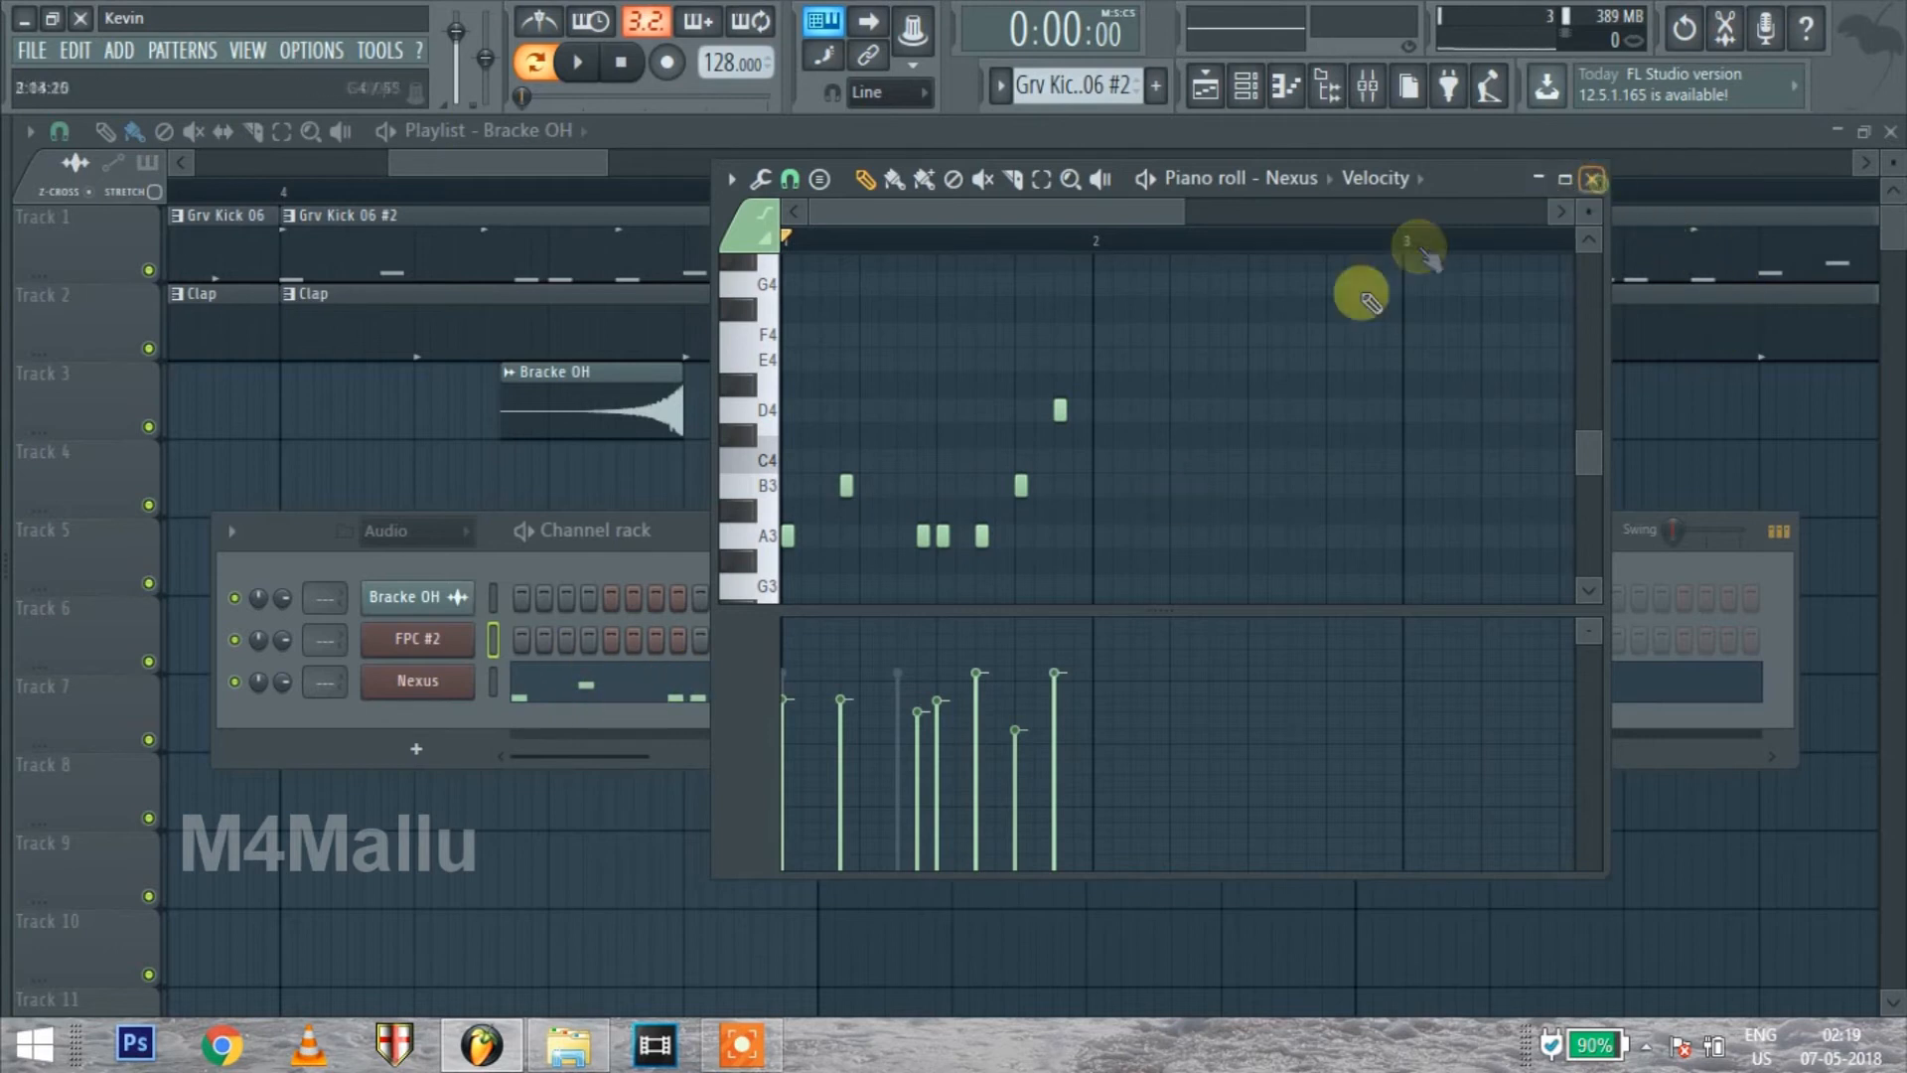
Close the piano roll and add Ayyo_Pathikichu-StarMusiQ.Com.mp3 from File Explorer's Music folder to playlist Track 4 shortly before bar 5
left_click(1592, 179)
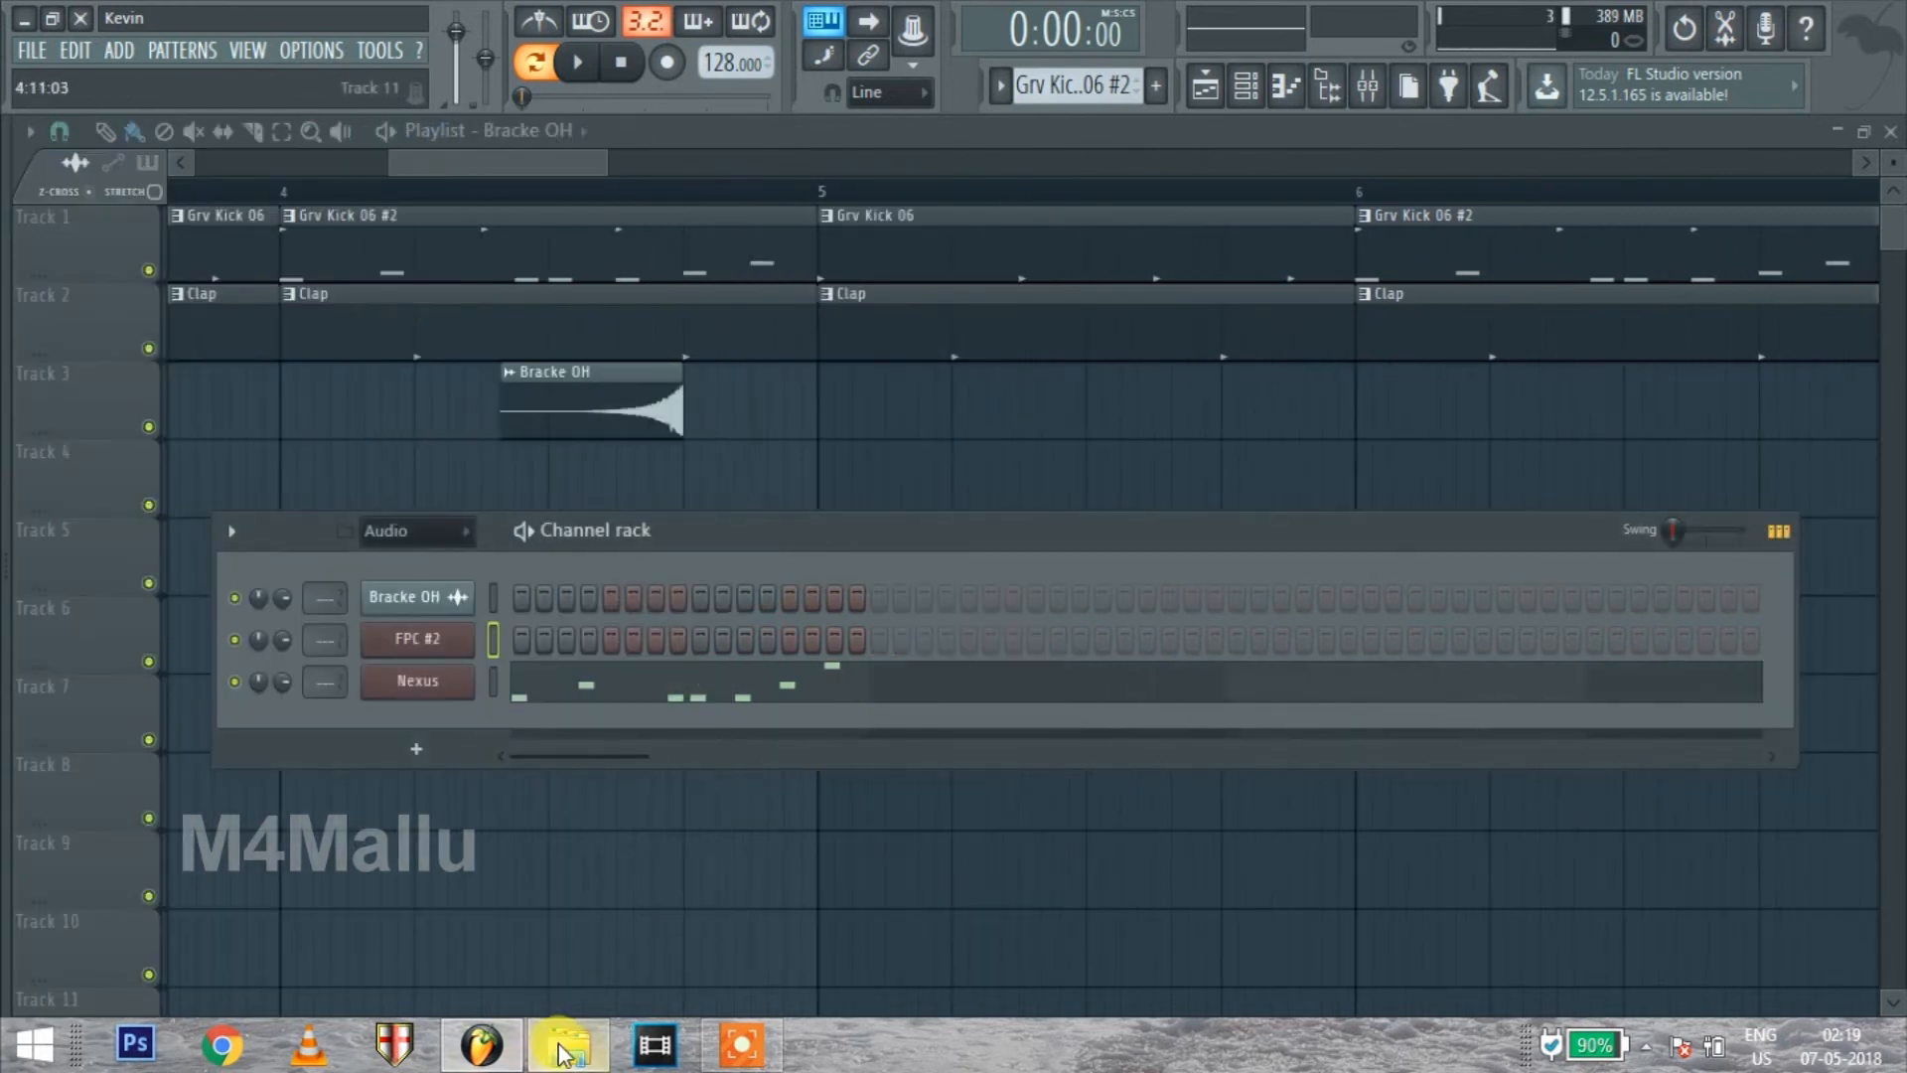
left_click(564, 1053)
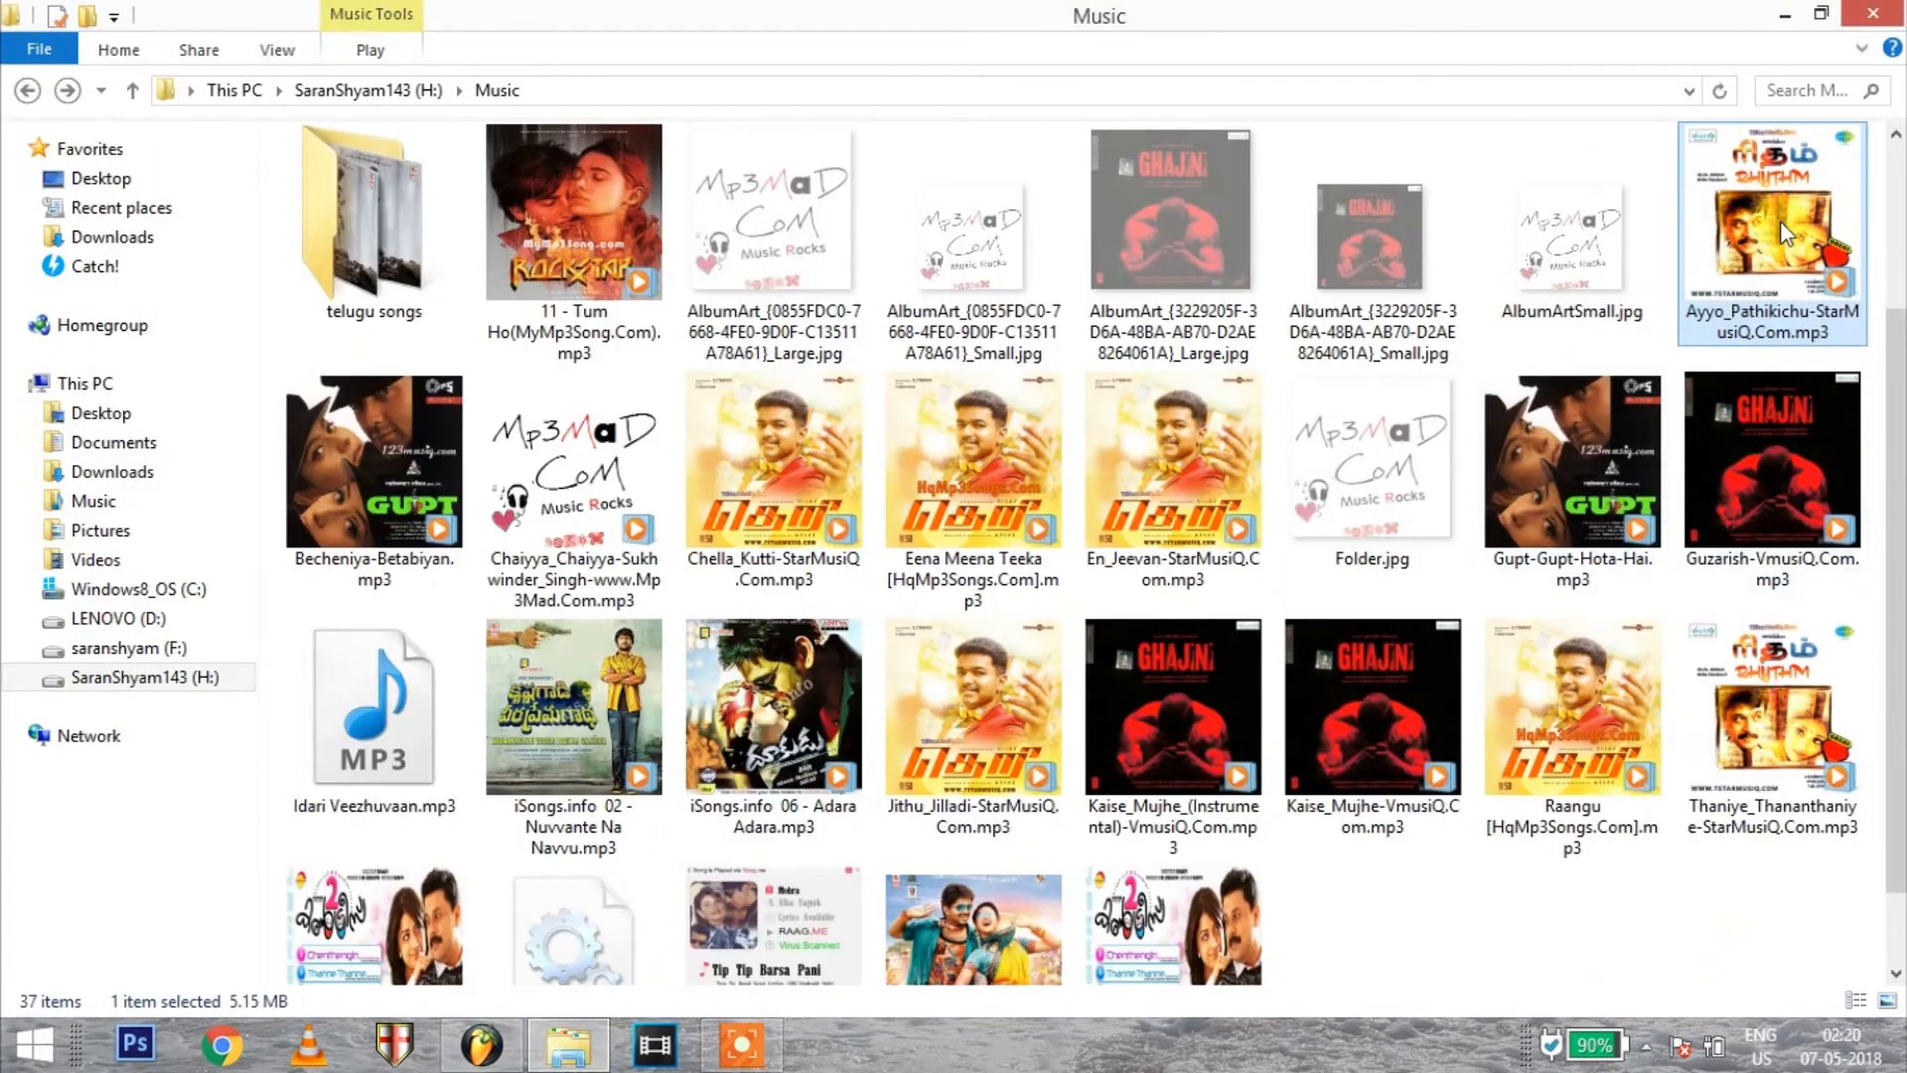
left_click_drag(1788, 231, 740, 514)
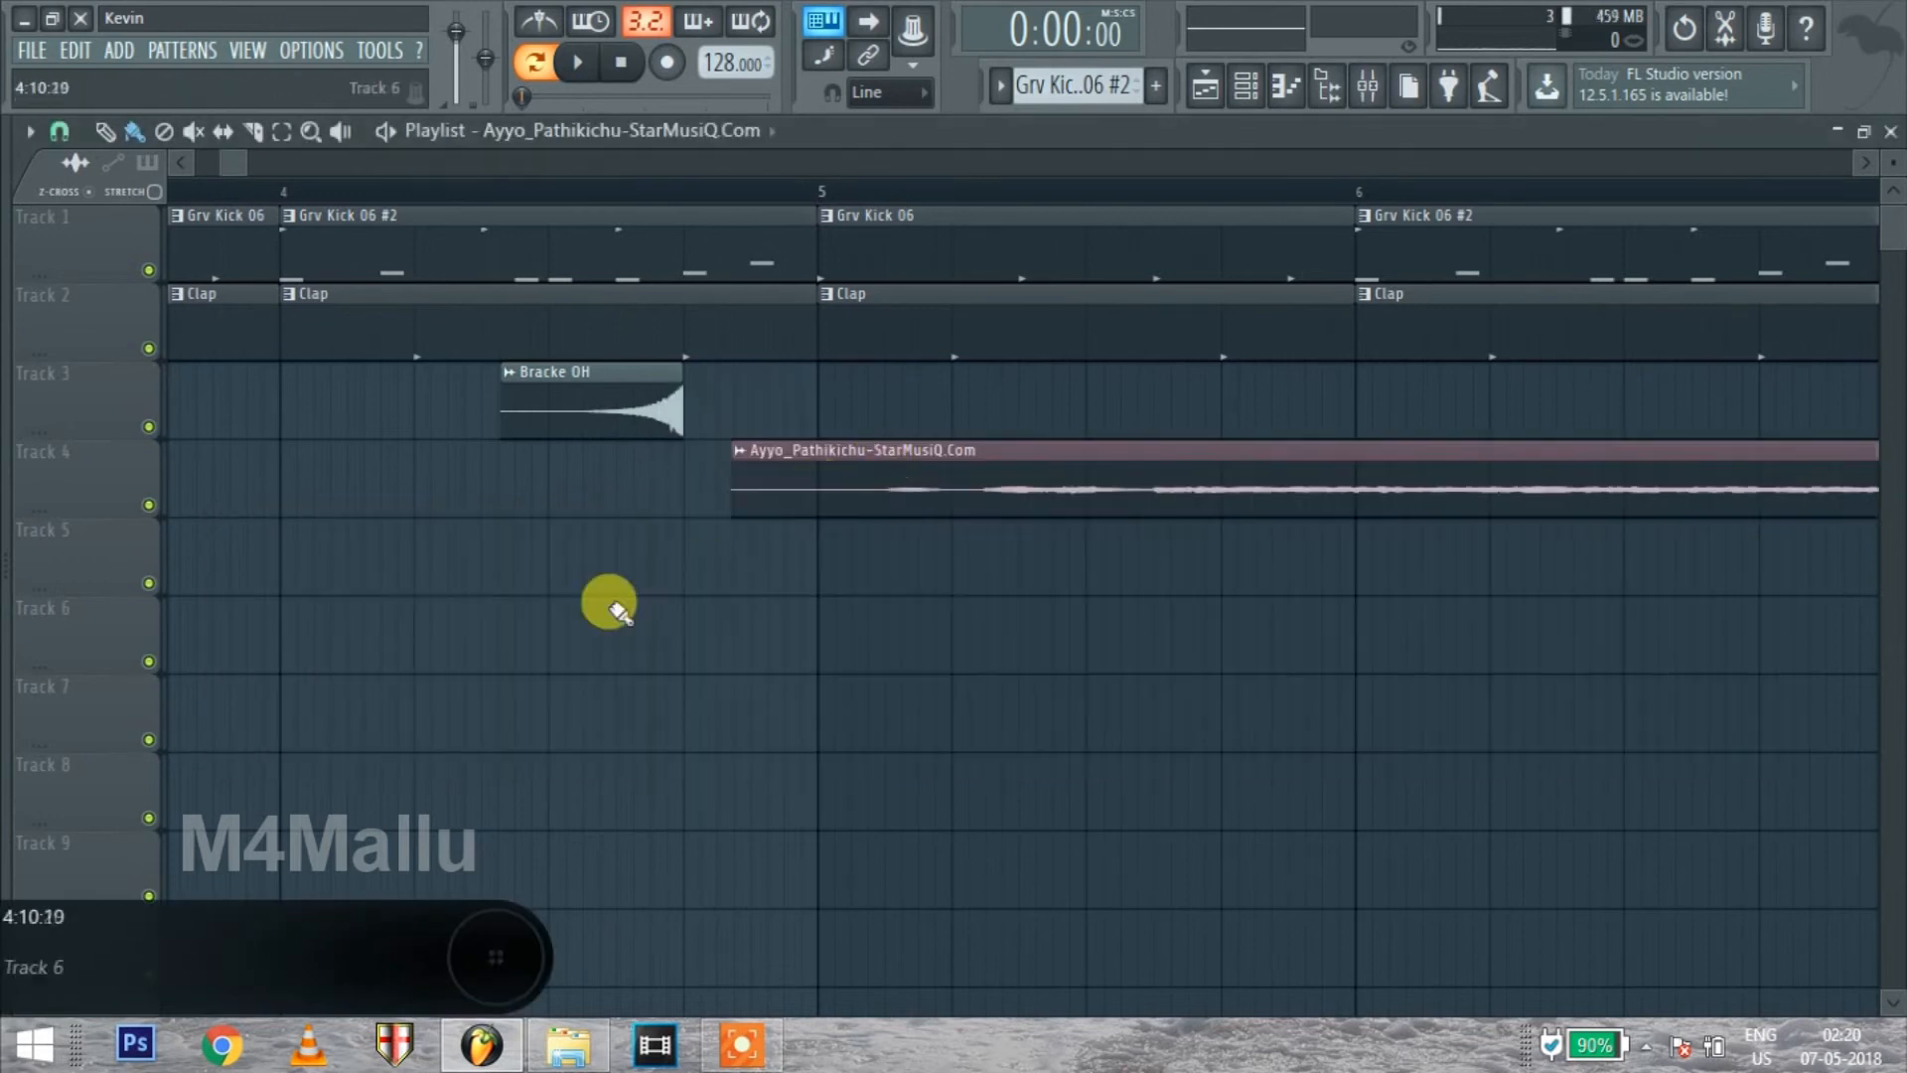
Play the playlist from just after bar 9 and again from bar 11 to preview the imported song, and stop playback
scroll(608, 604, "down", 5)
left_click(1111, 187)
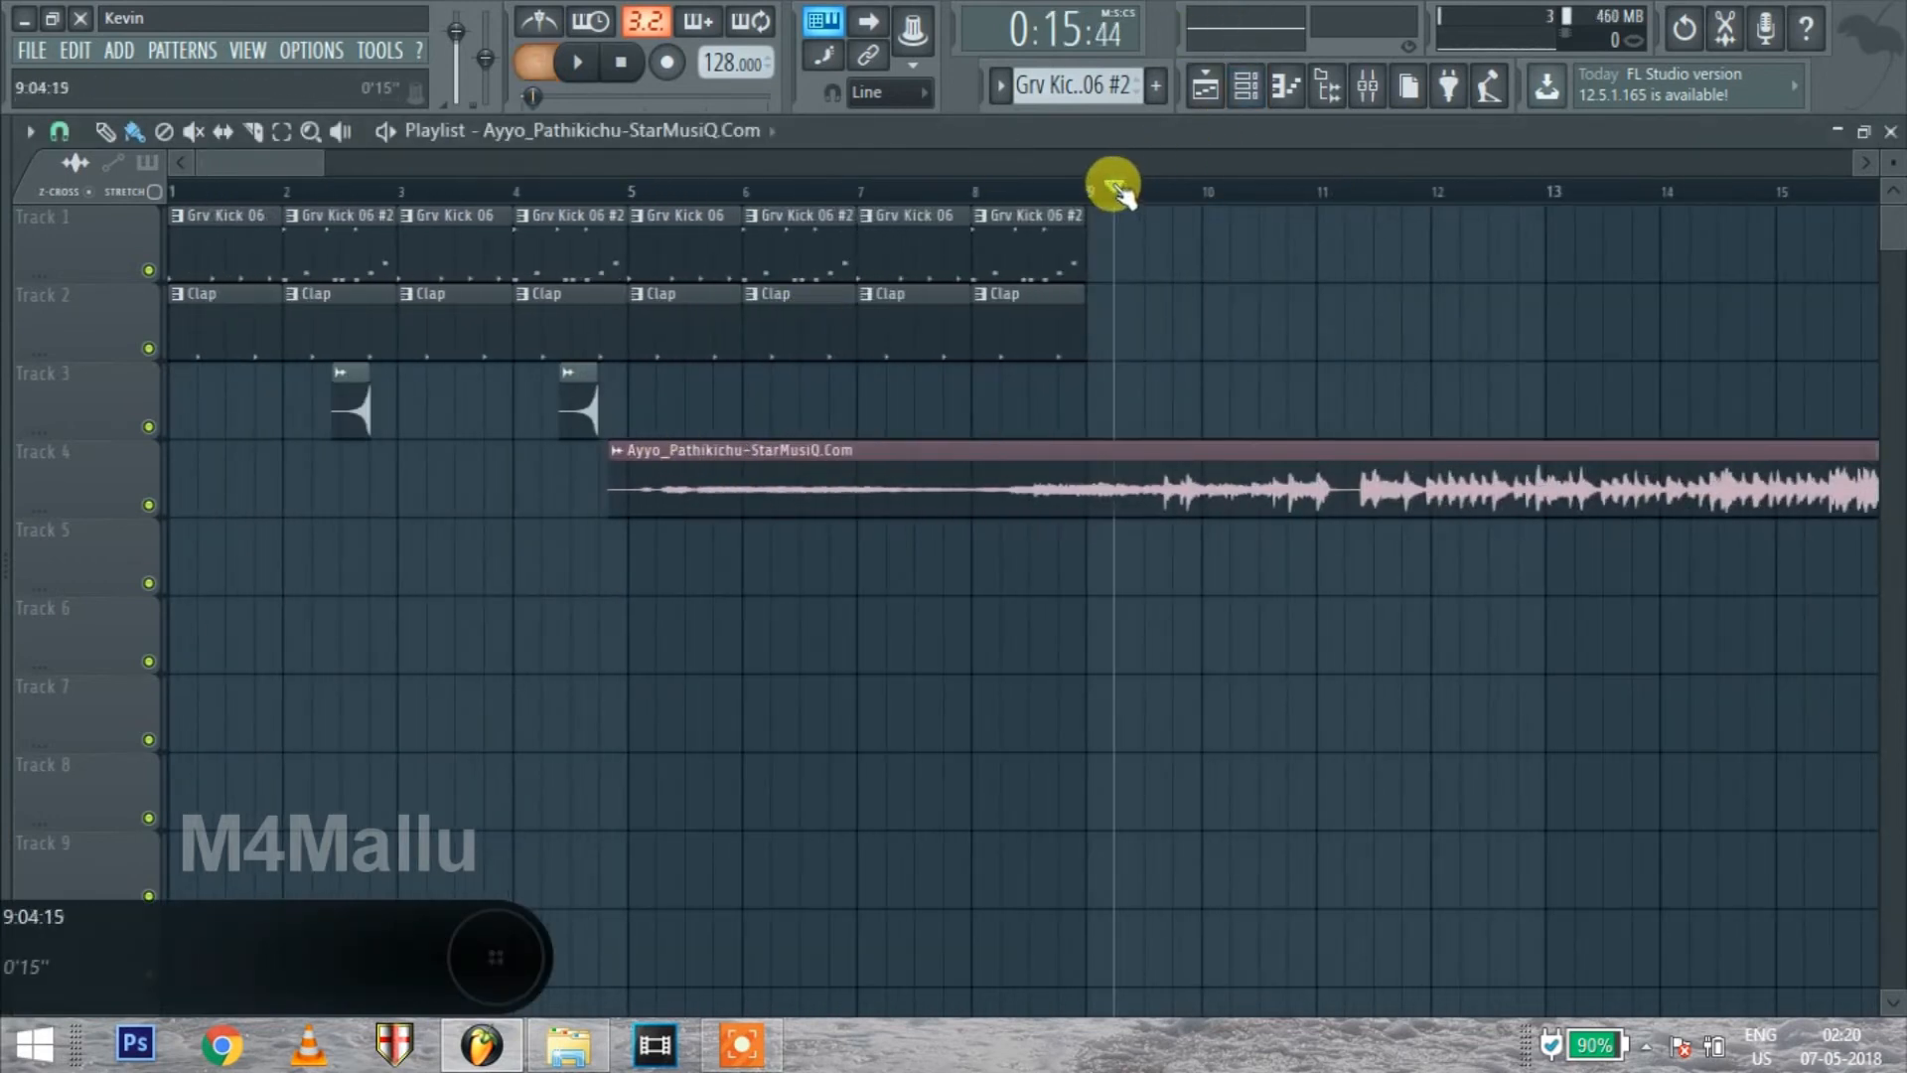
left_click(1113, 189)
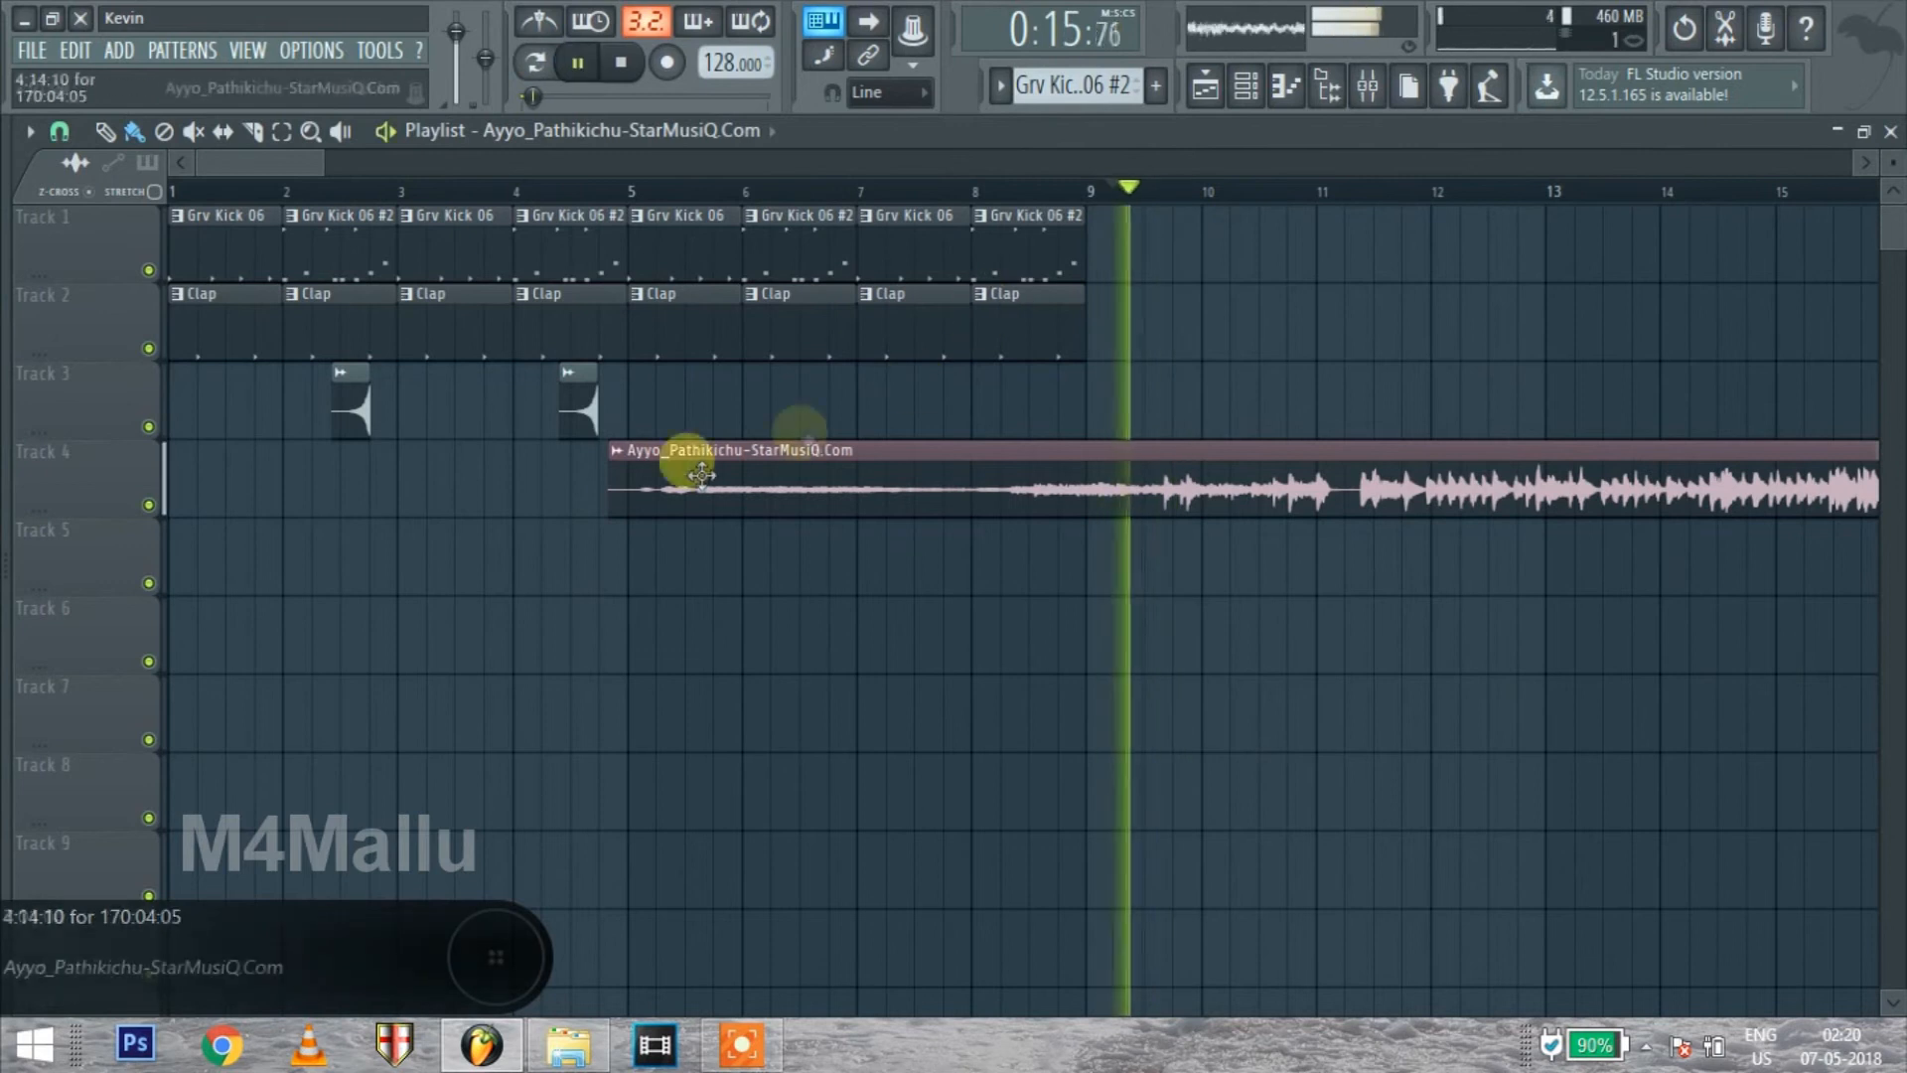
scroll(608, 480, "down", 4)
left_click(689, 193)
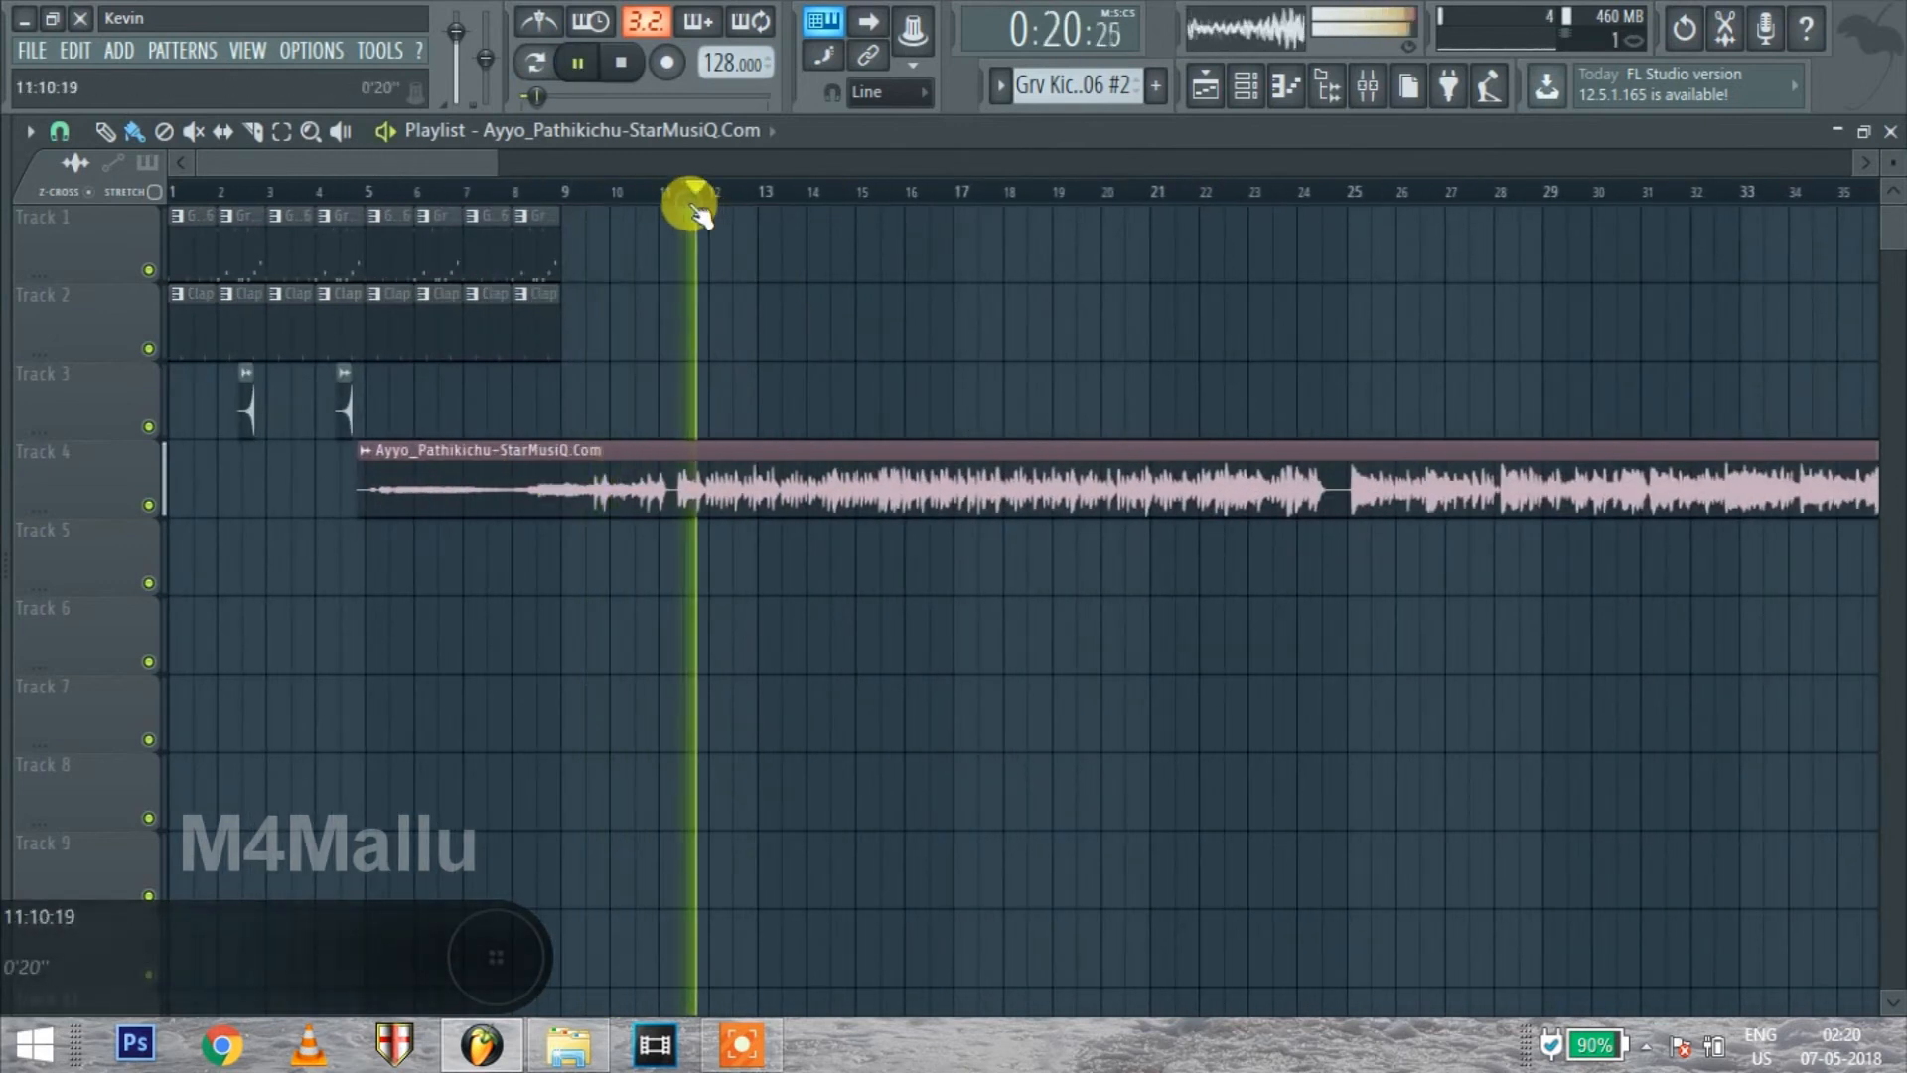
key("space")
Move the Ayyo_Pathikichu clip to the start of playlist Track 4 and delete it
left_click_drag(745, 492, 34, 477)
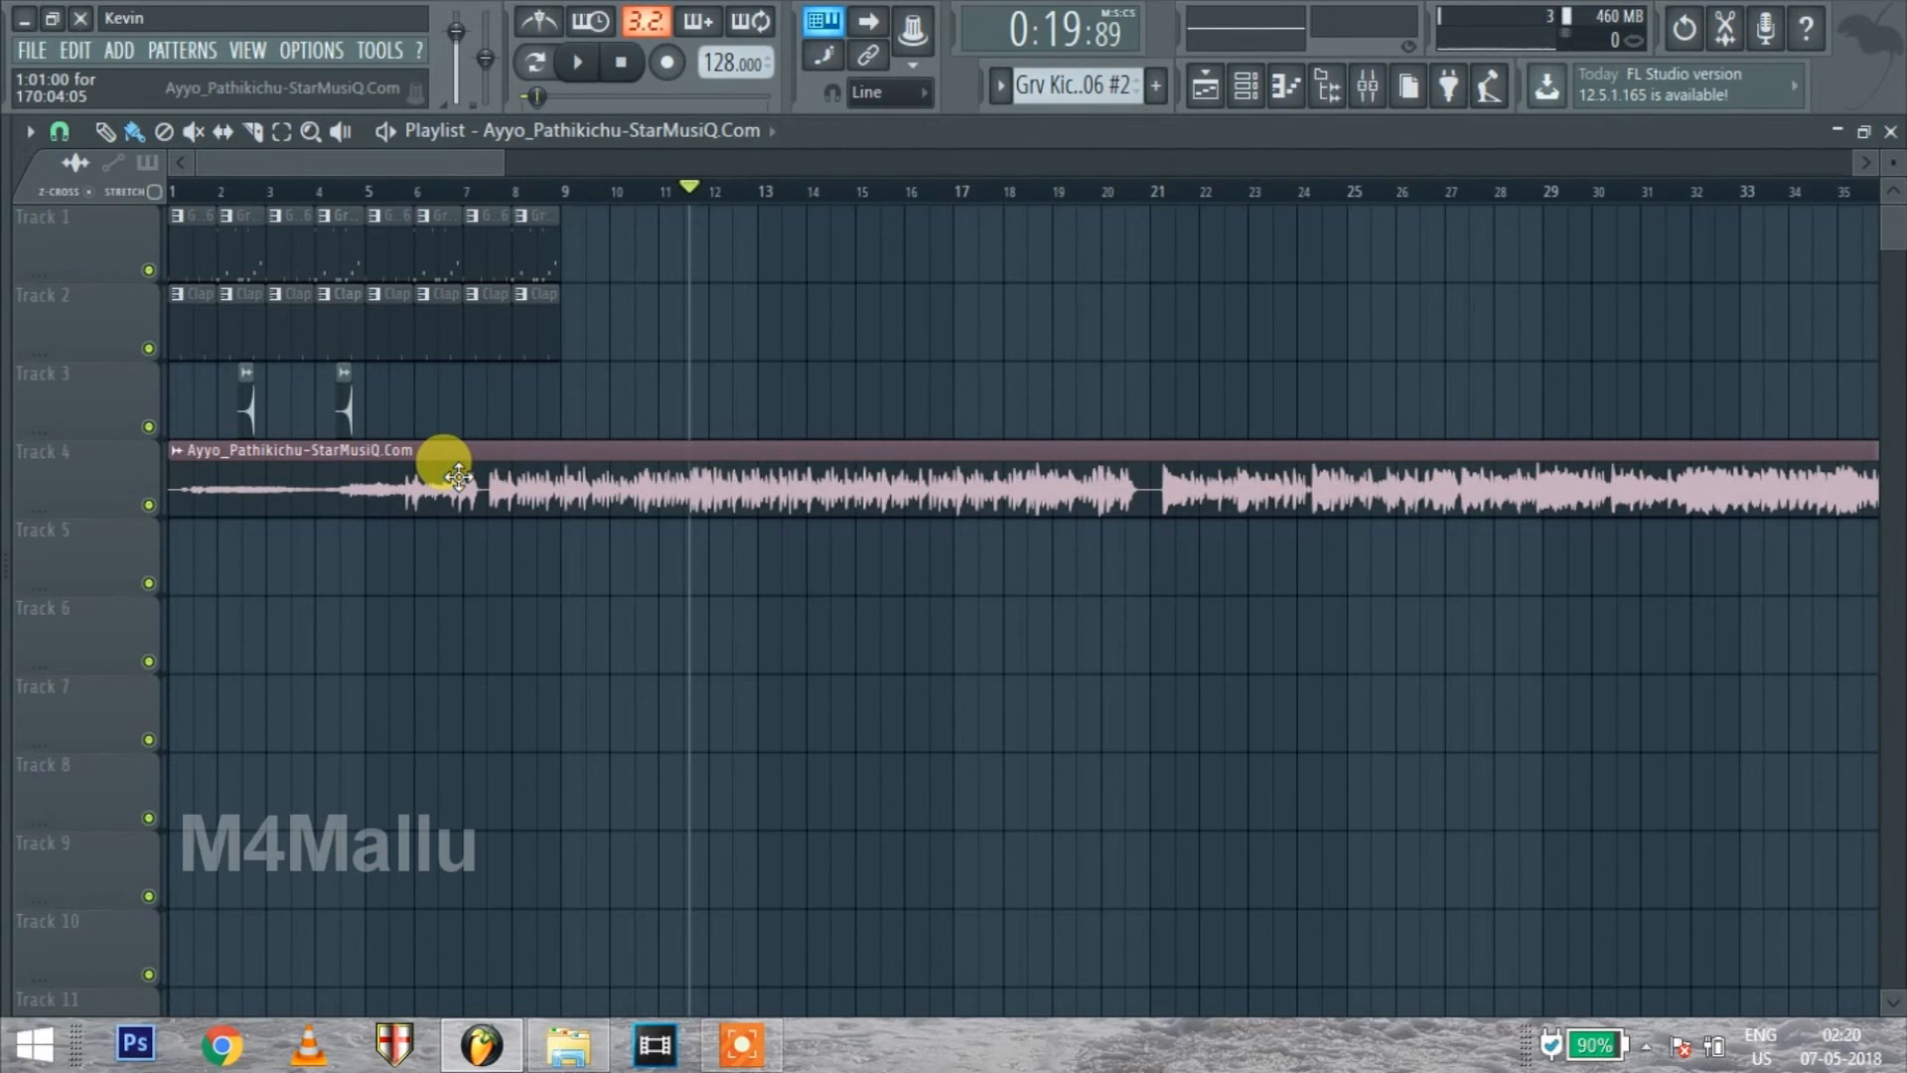
right_click(456, 477)
Open the mixer maximized, and with pattern Grv Kick 06 show all channels in the channel rack and select every one
left_click(1362, 87)
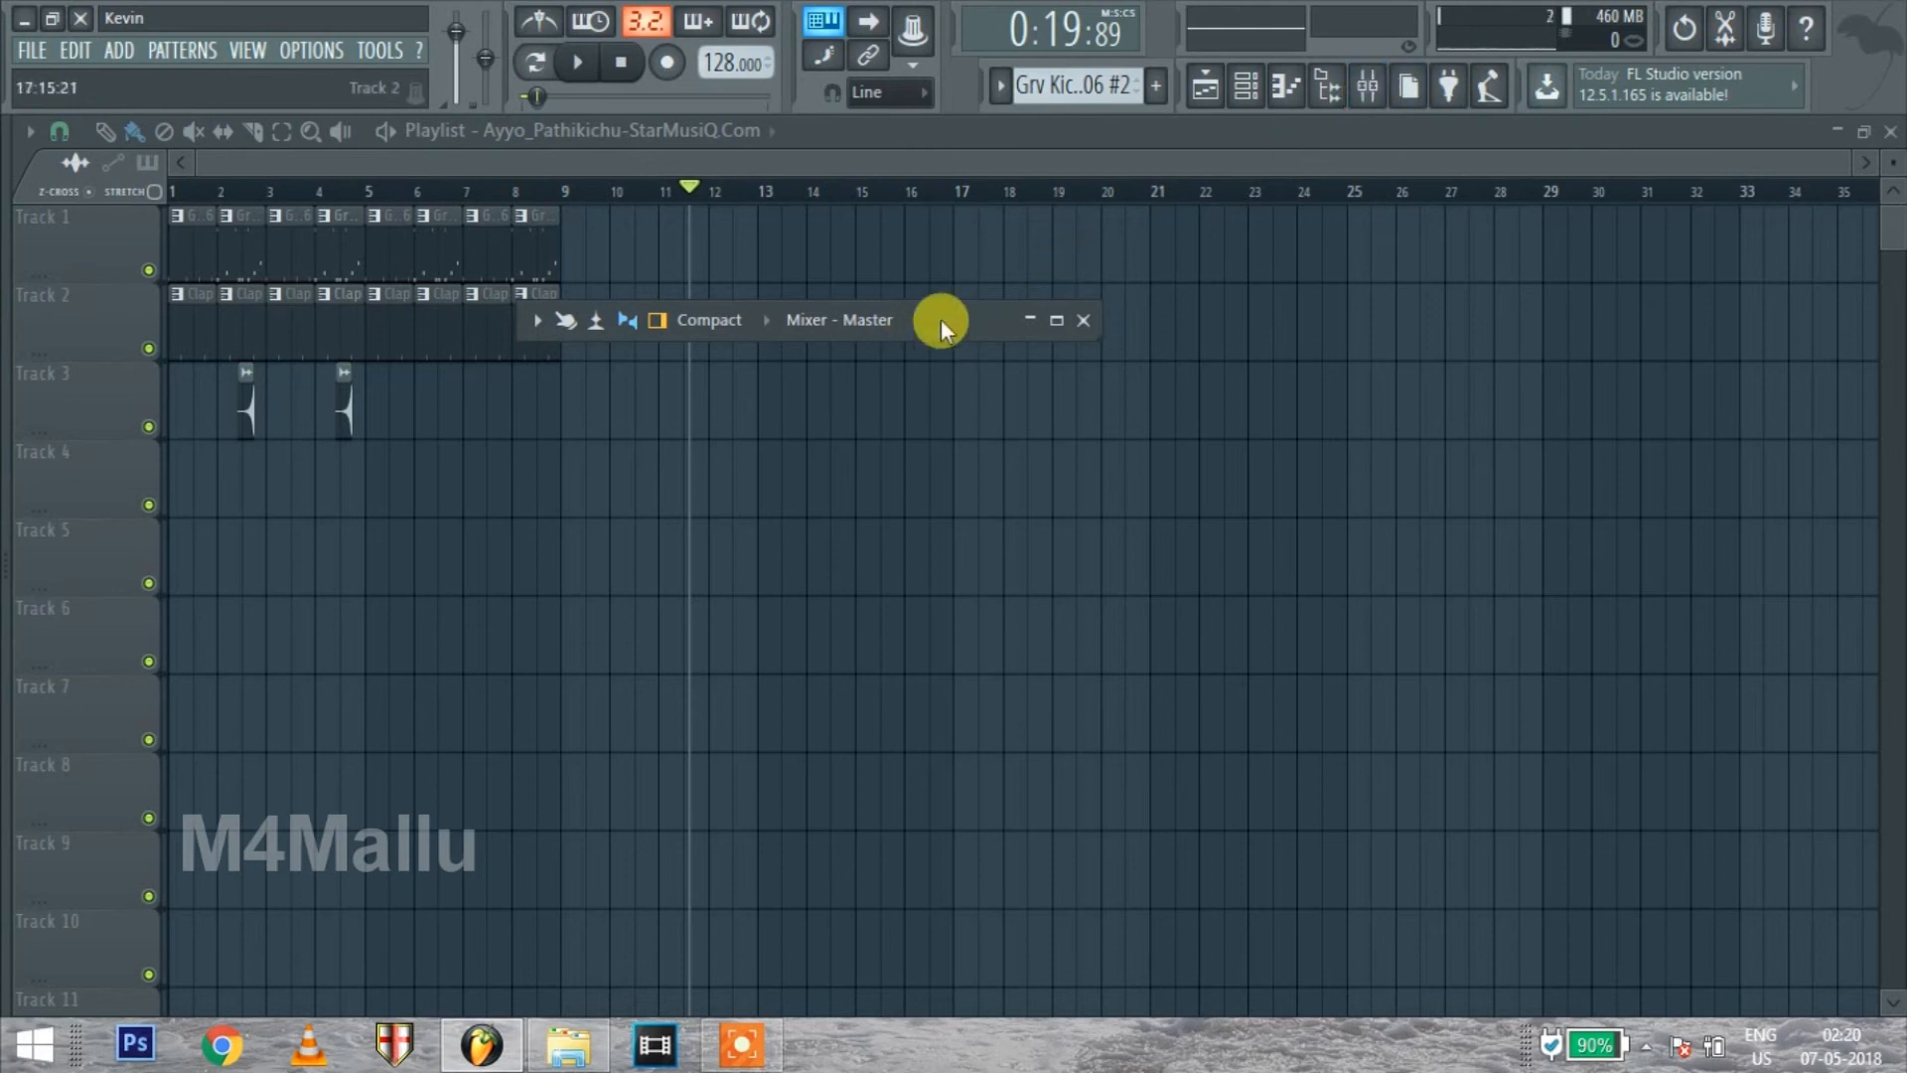
double_click(941, 322)
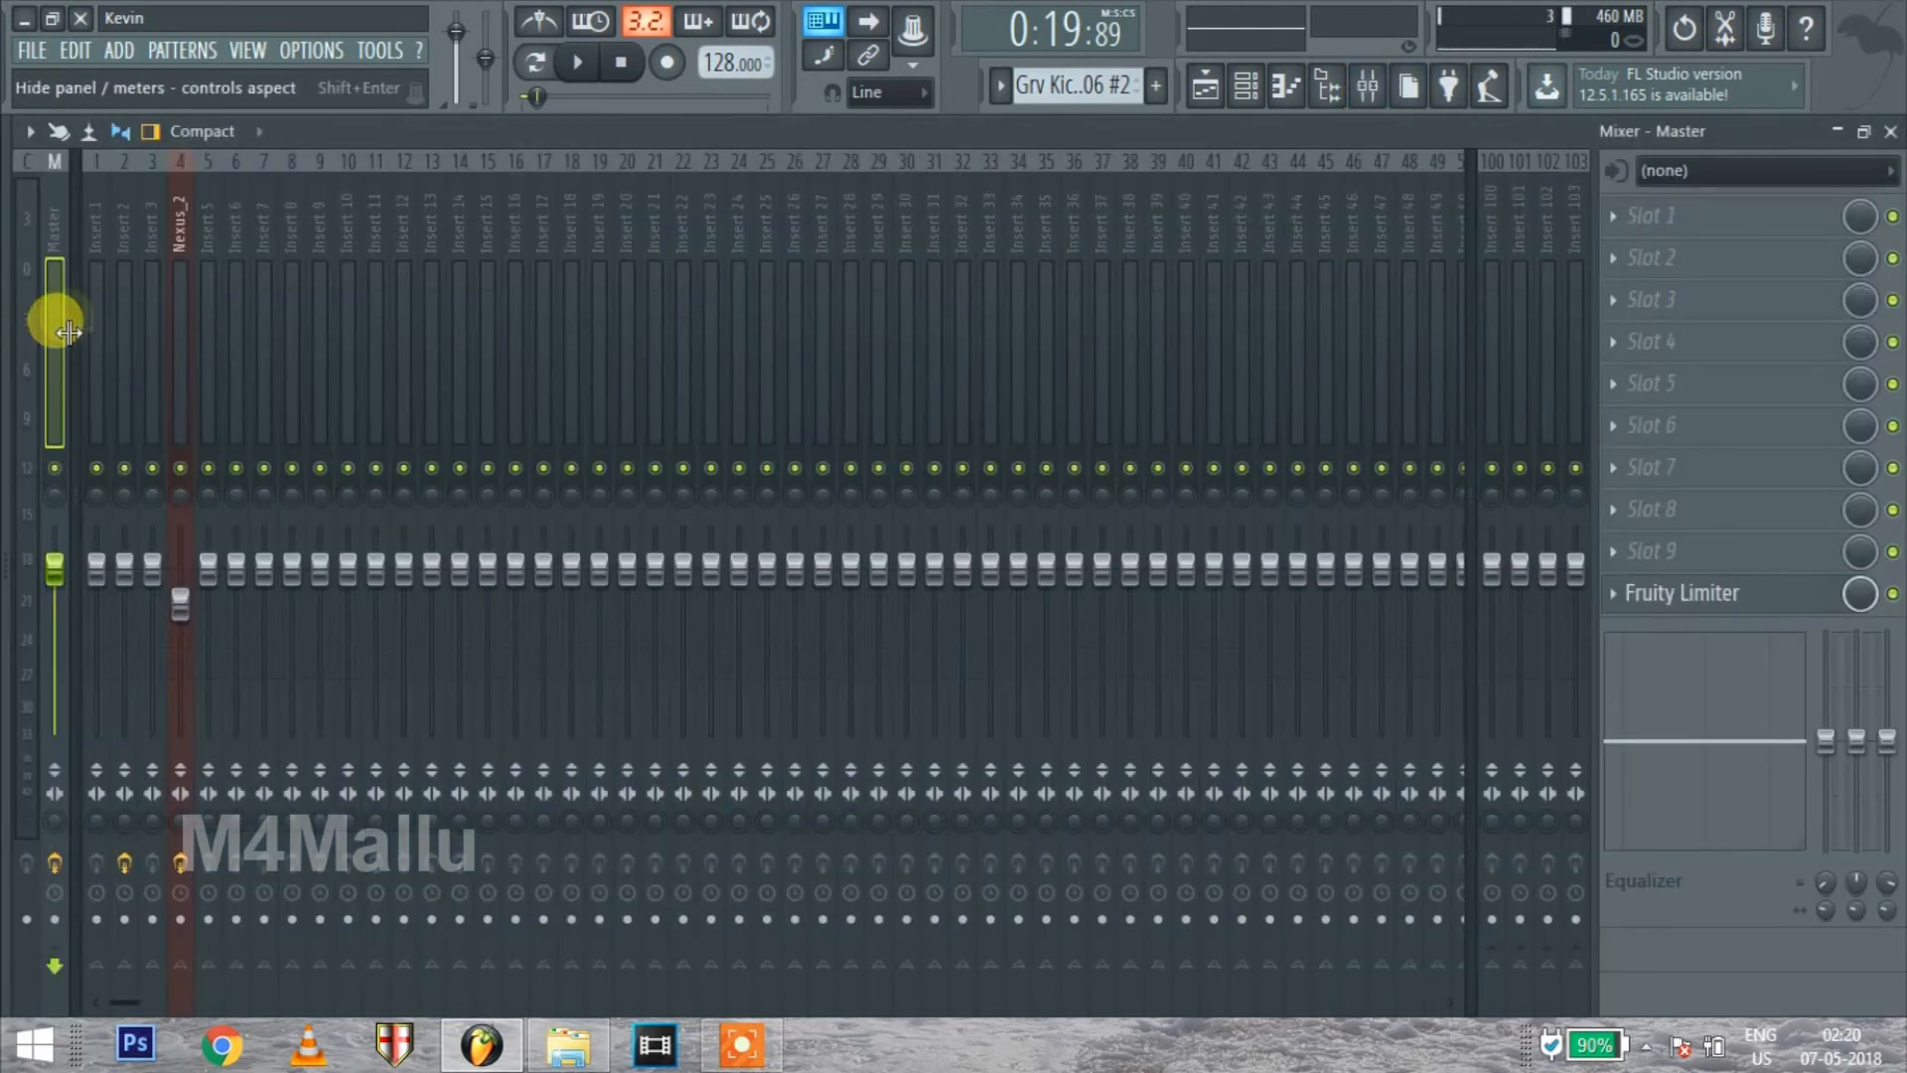
left_click(1250, 88)
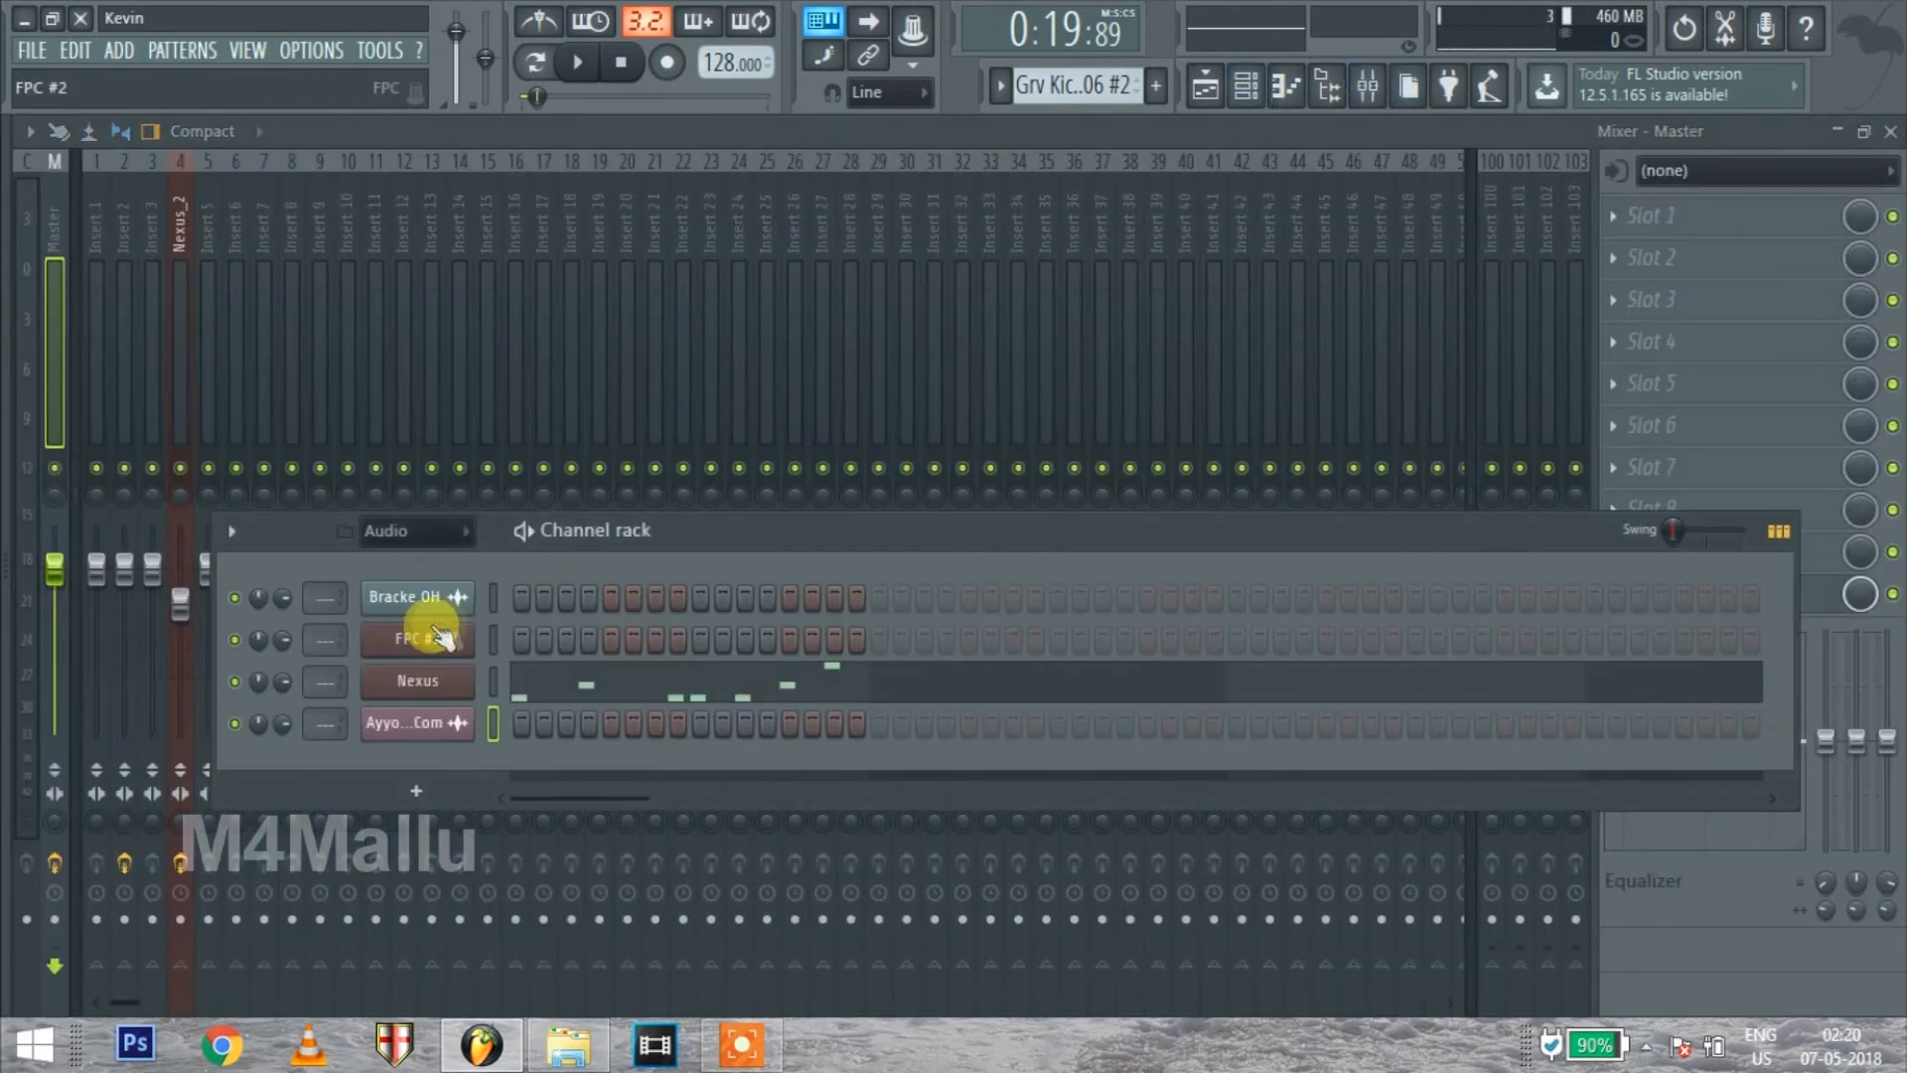
scroll(1083, 88, "up", 1)
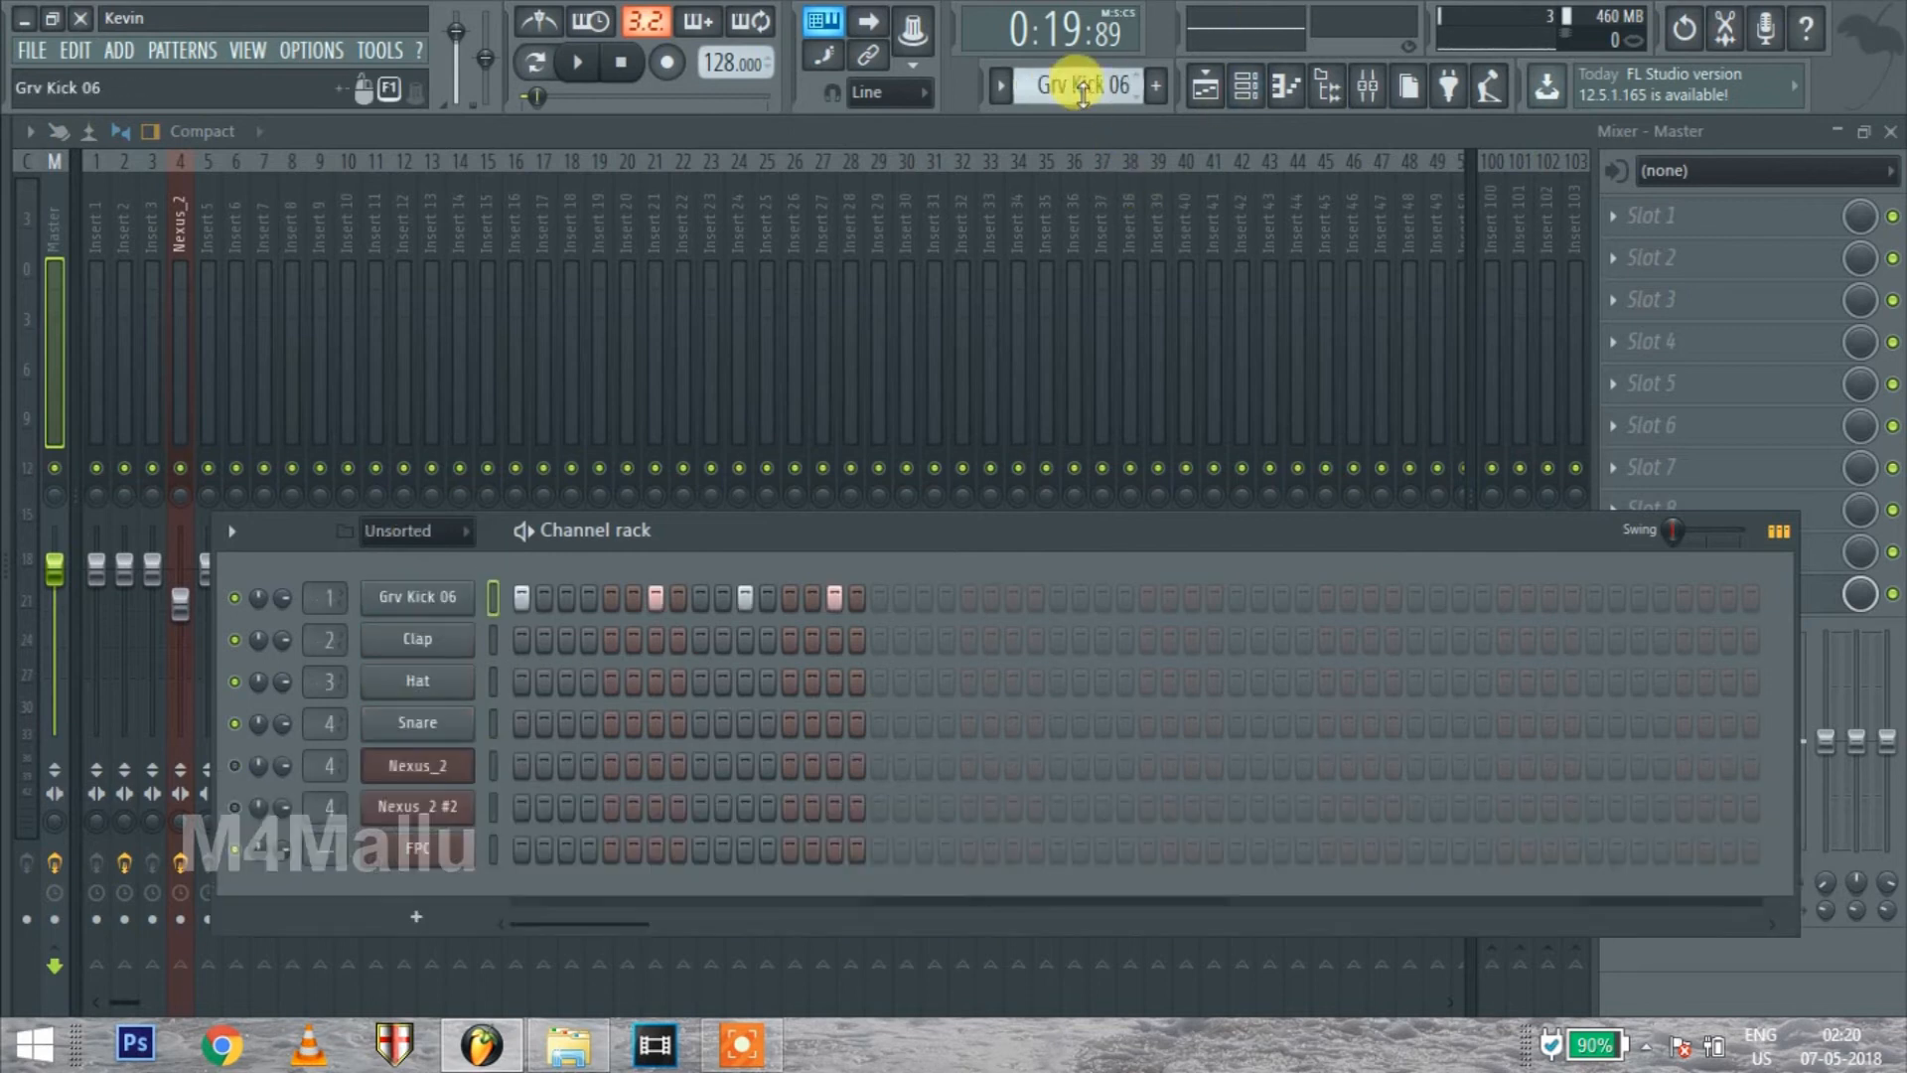
left_click_drag(779, 534, 737, 312)
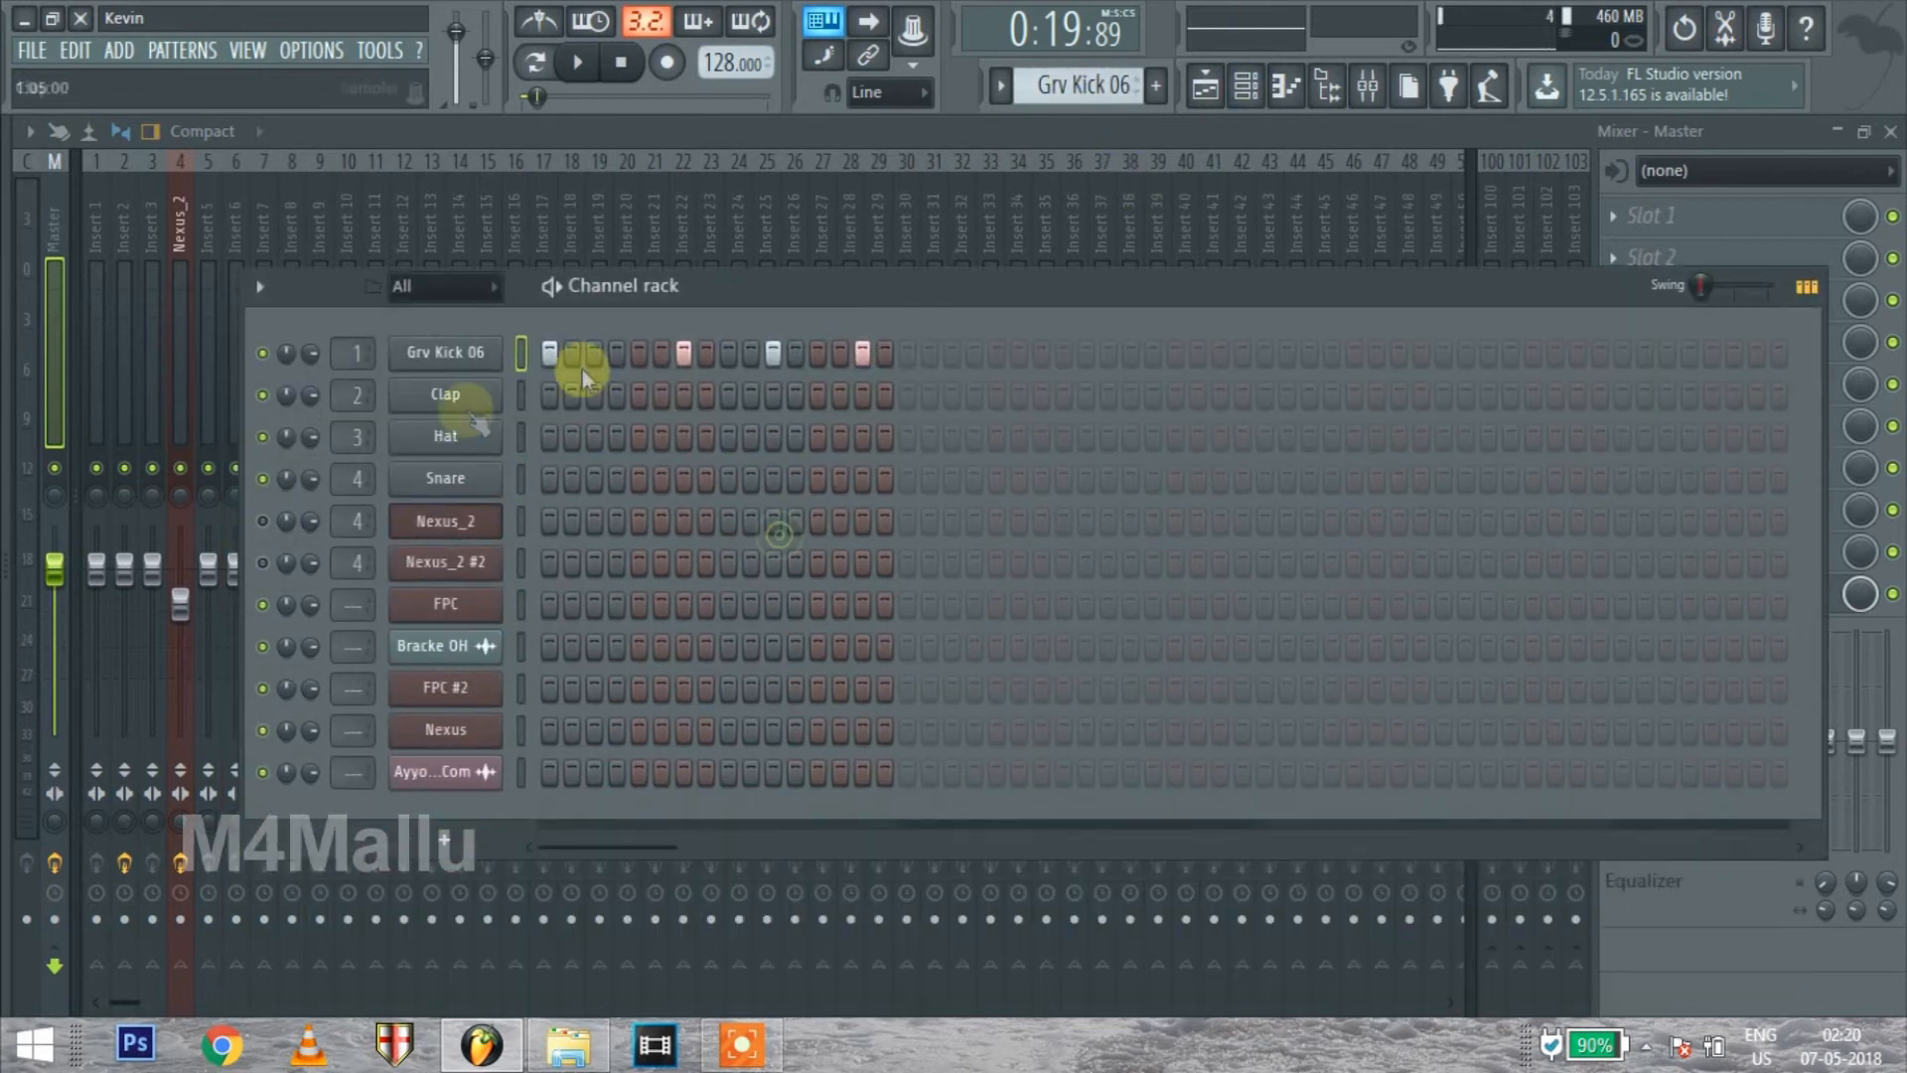
right_click(521, 352)
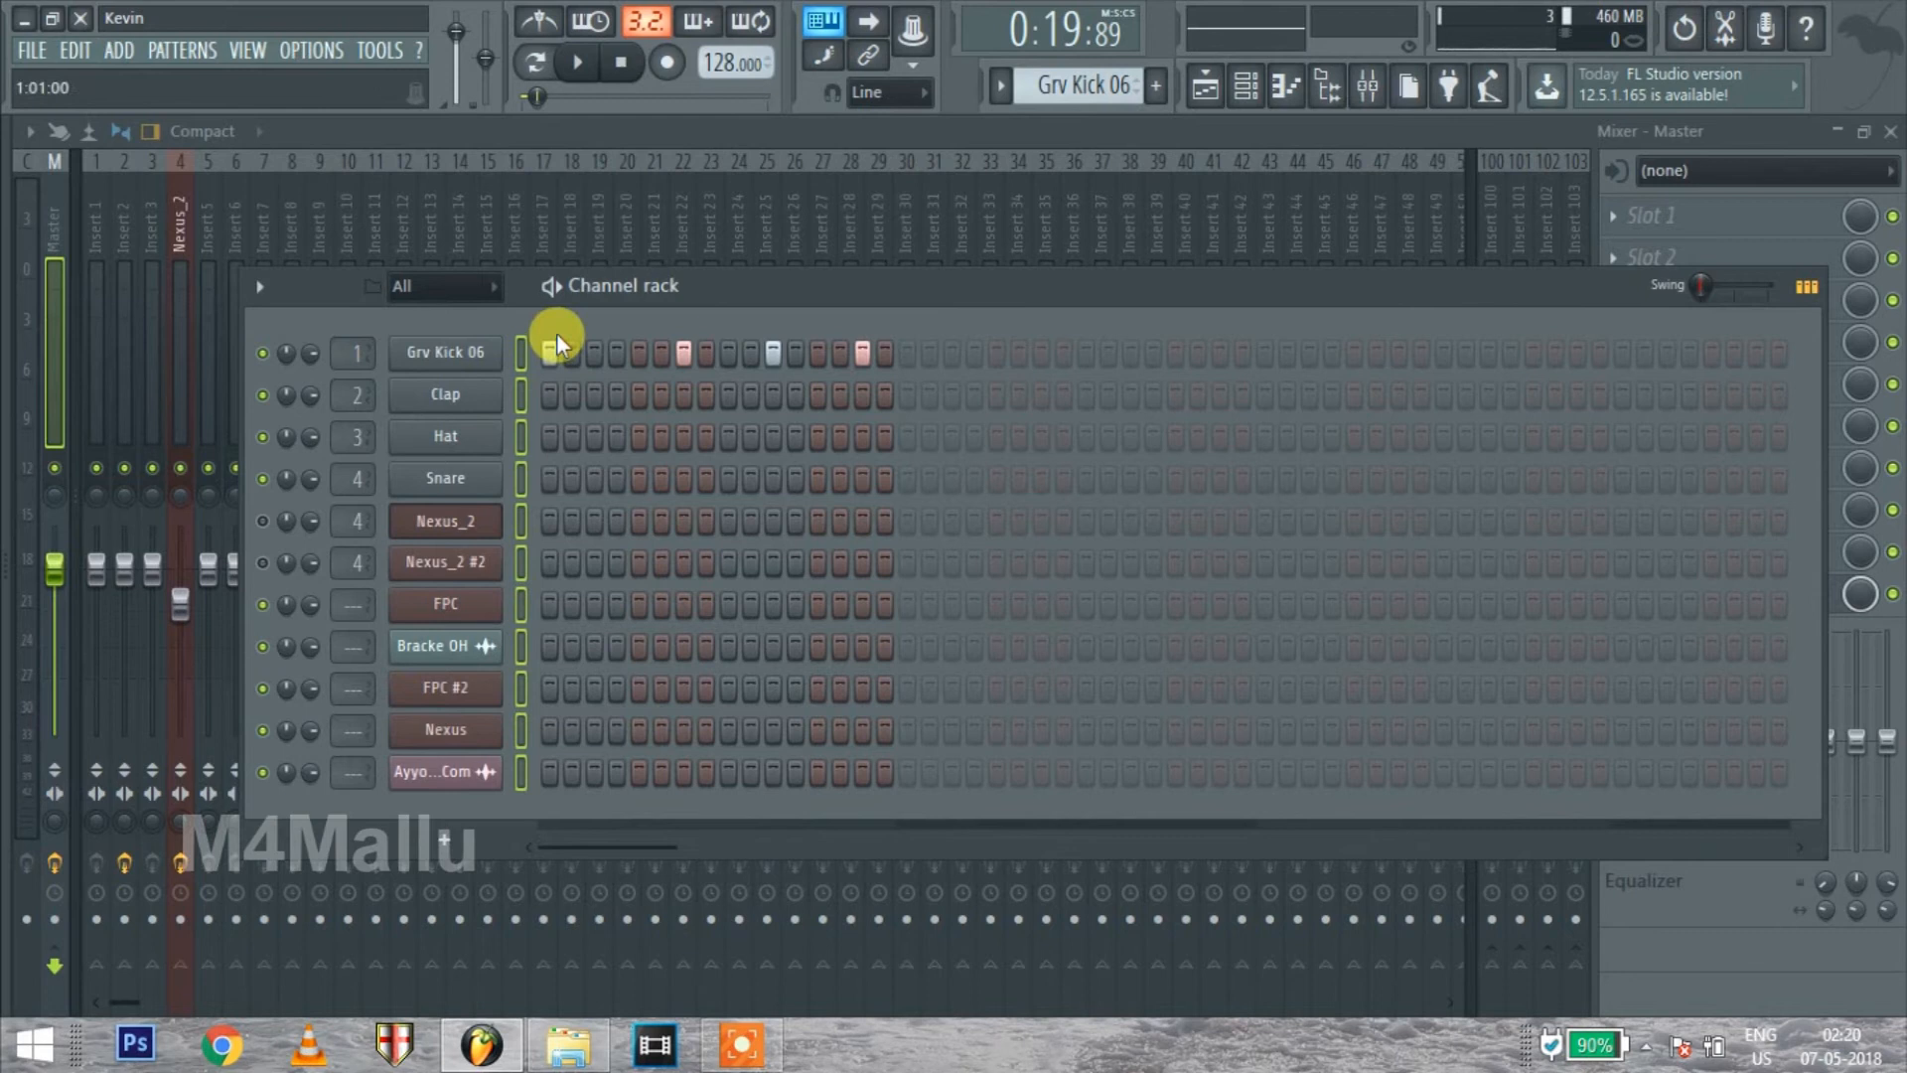
Route the selected channels to consecutive mixer tracks starting from Insert 1
right_click(95, 319)
mouse_move(247, 318)
left_click(506, 344)
Play the song, lower the Clap mixer track's volume, and try lowering the Master volume before resetting it to 100%
key("space")
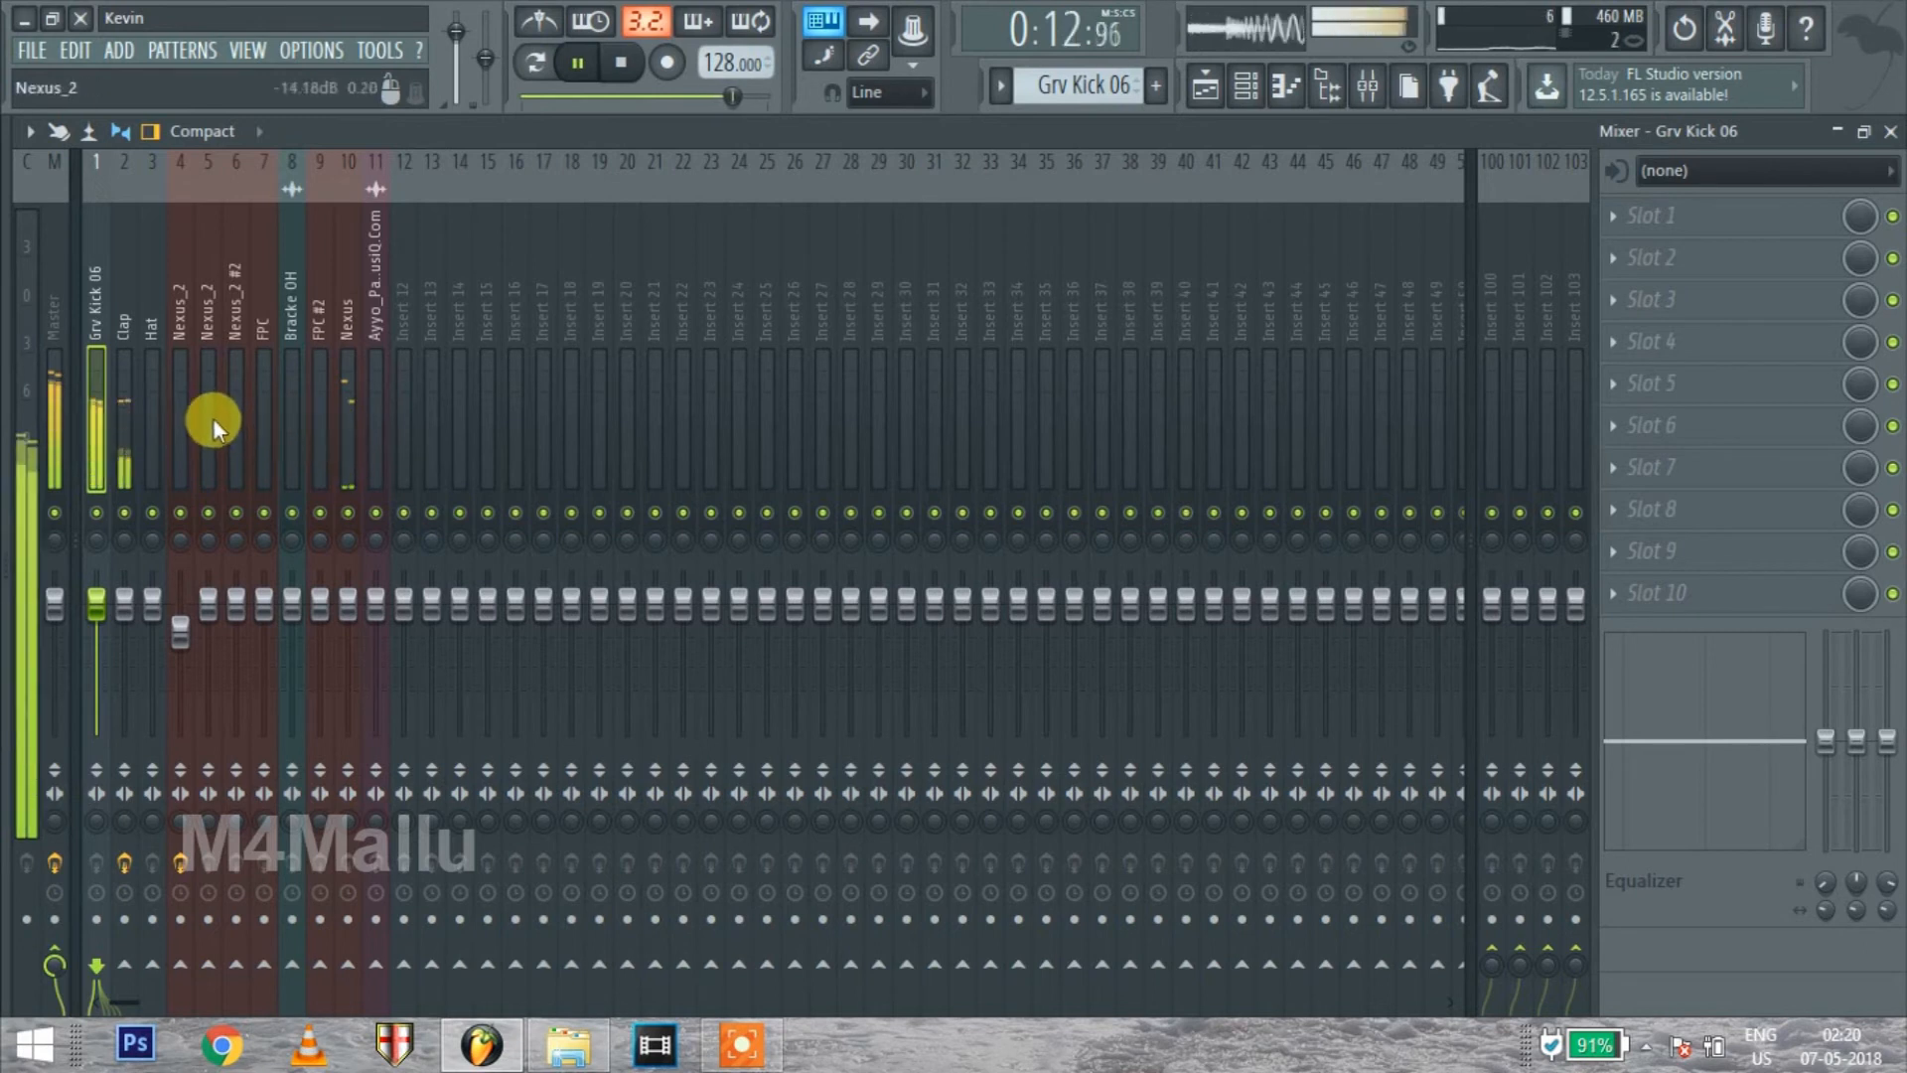
left_click(577, 62)
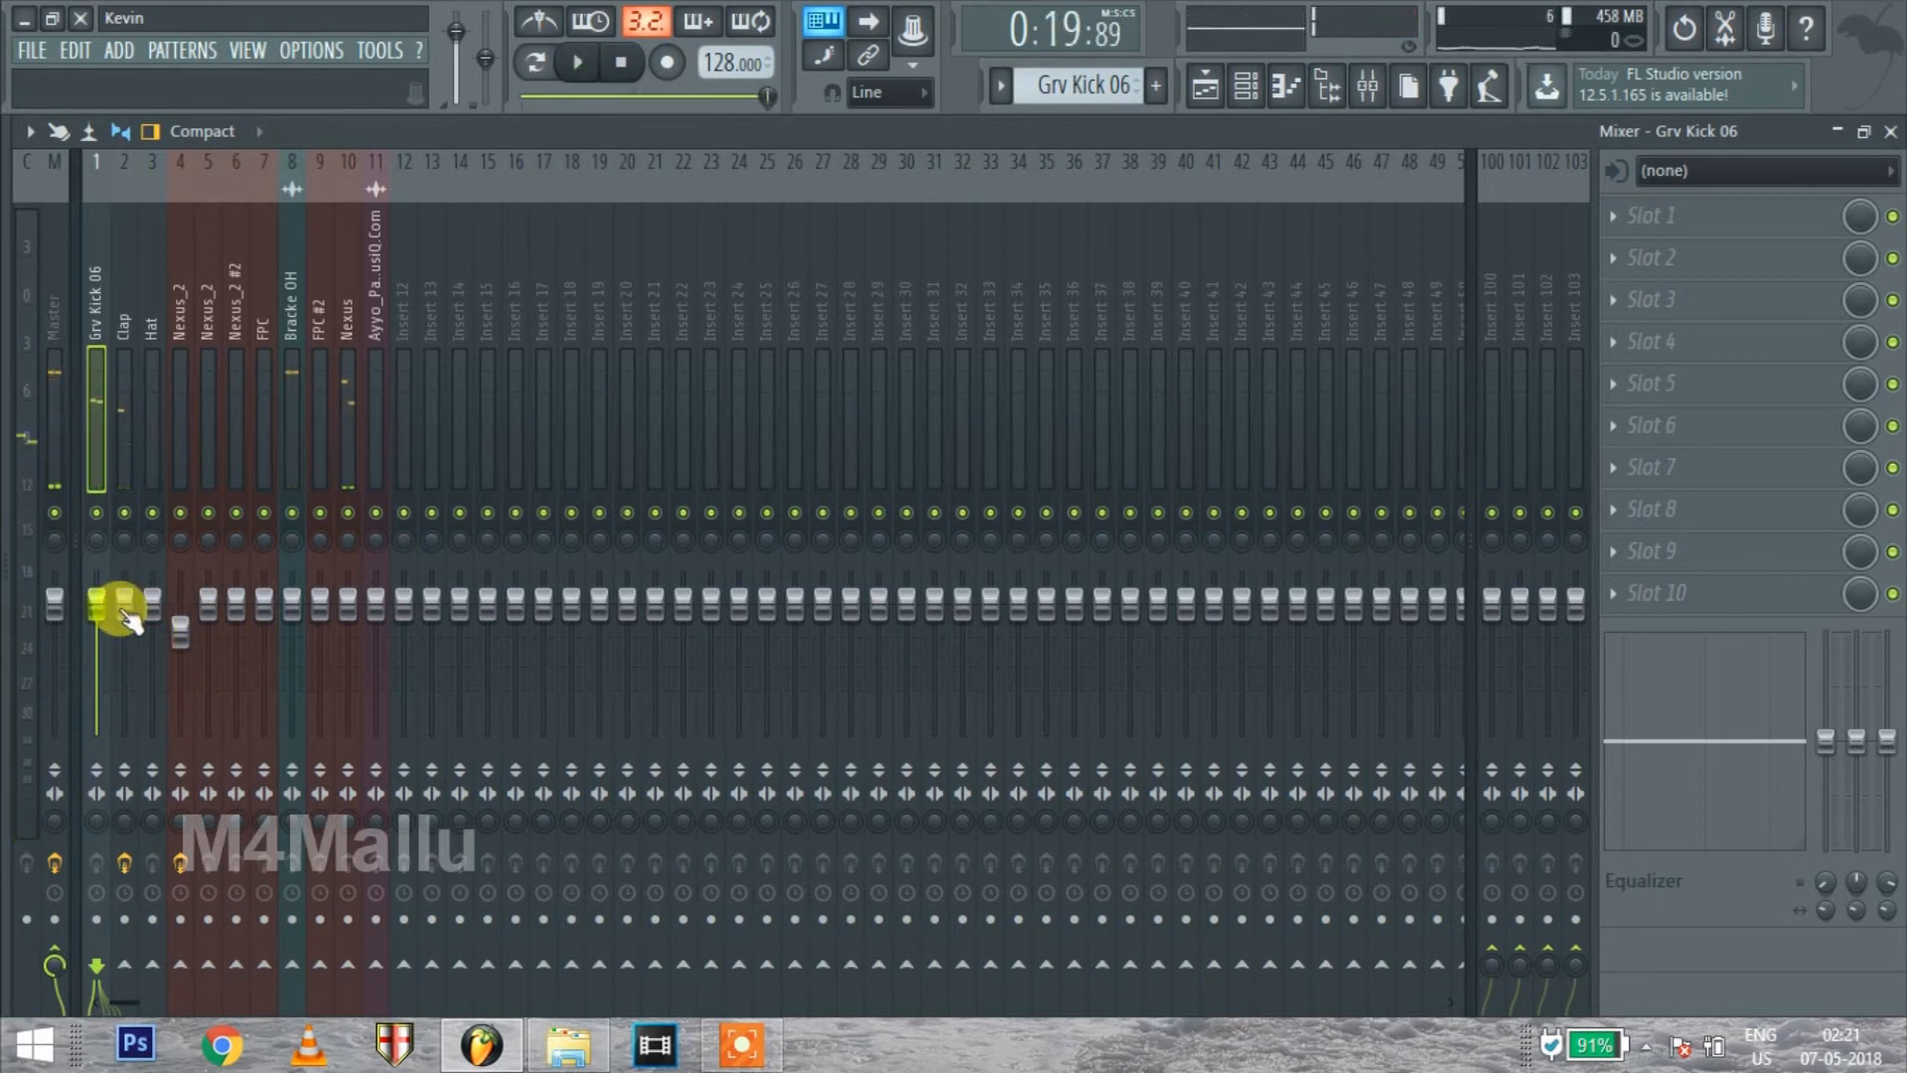
left_click(124, 606)
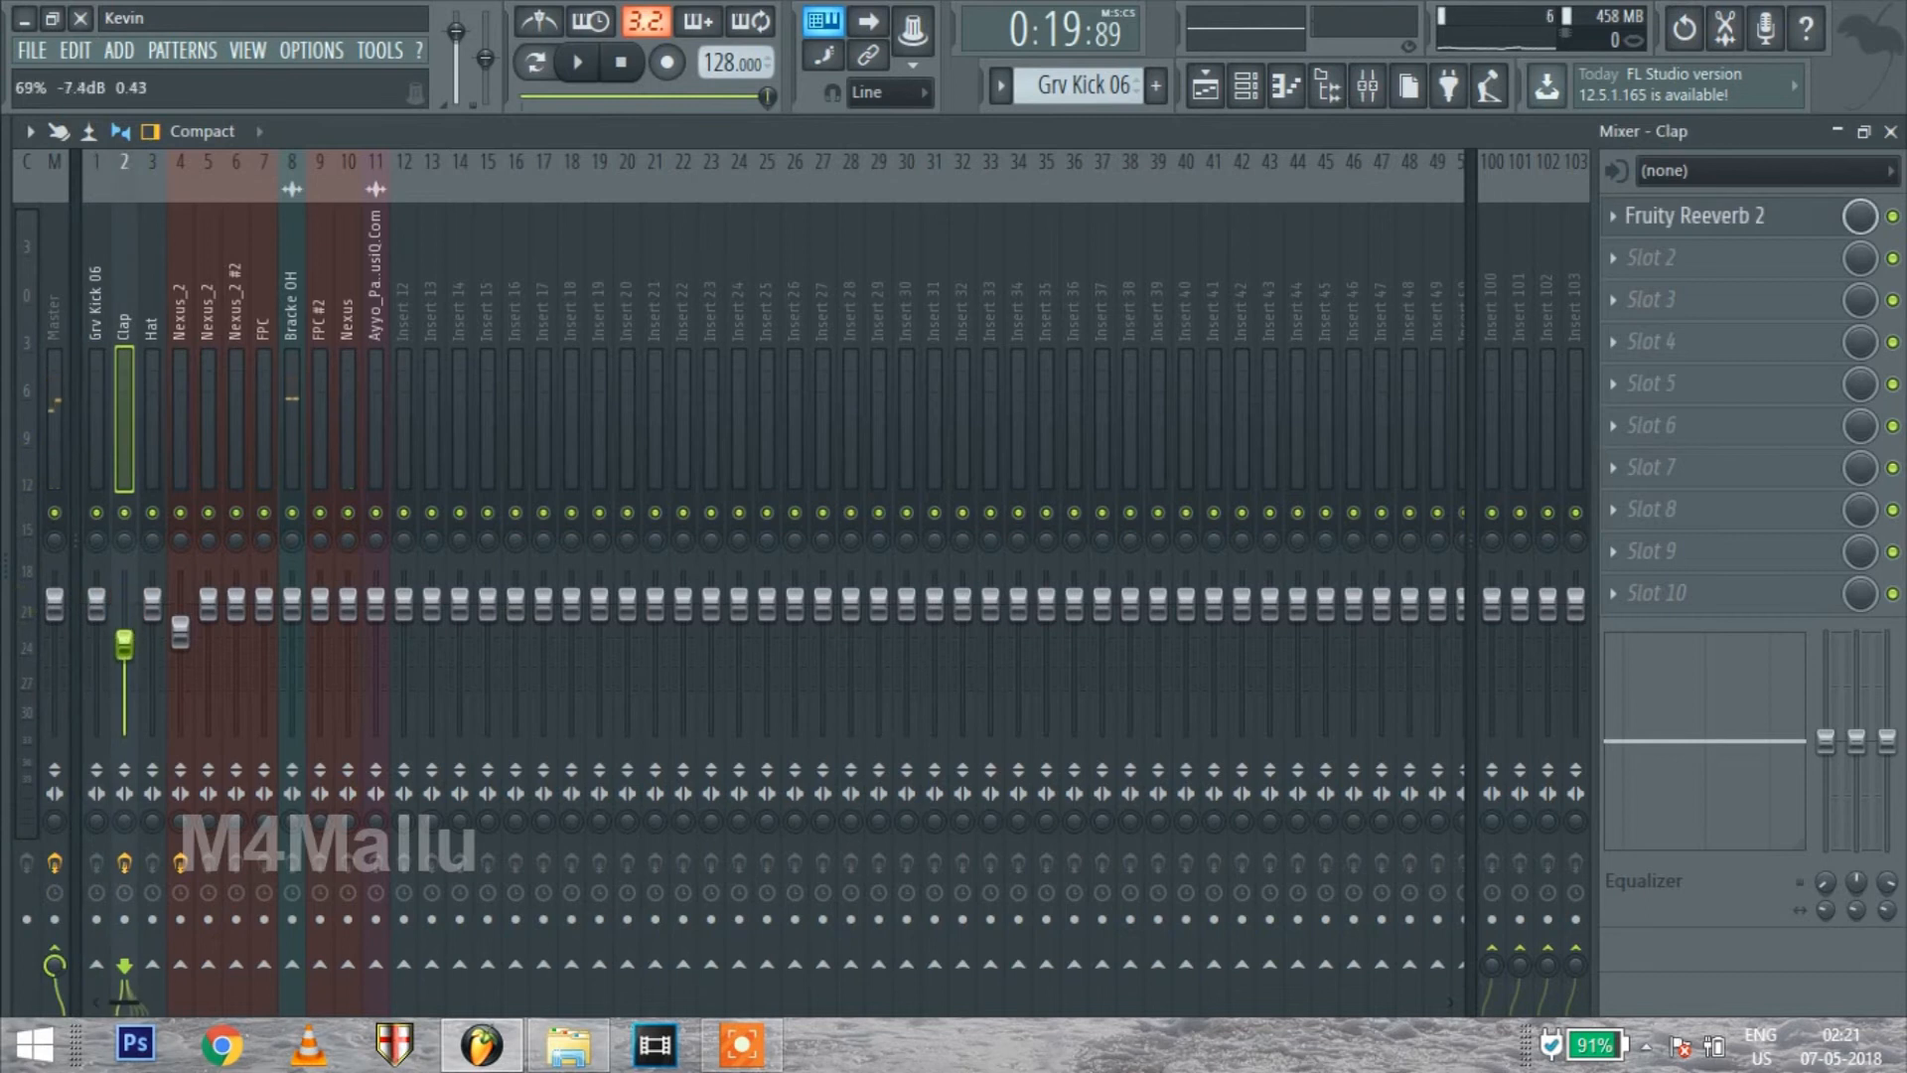
left_click(54, 601)
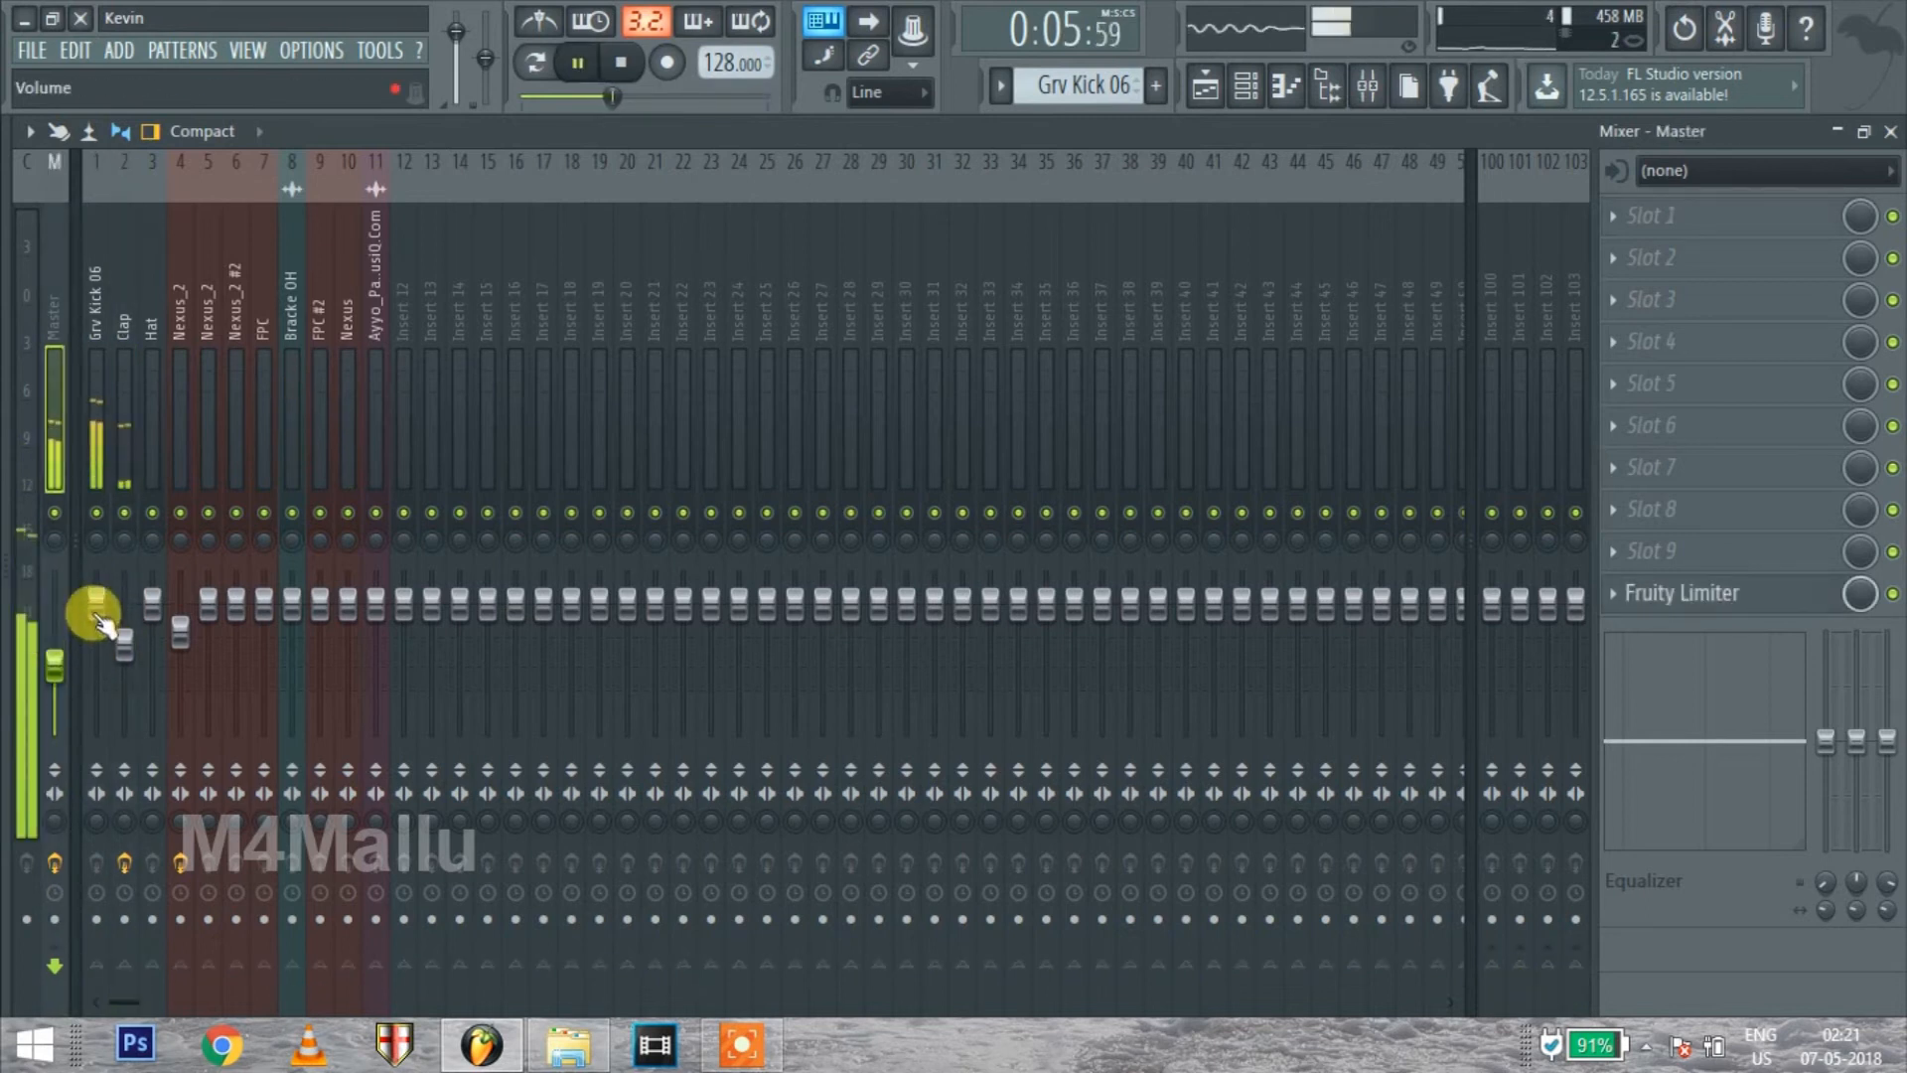
mouse_move(52, 676)
left_mouse_down()
mouse_move(51, 608)
mouse_move(59, 655)
left_mouse_up()
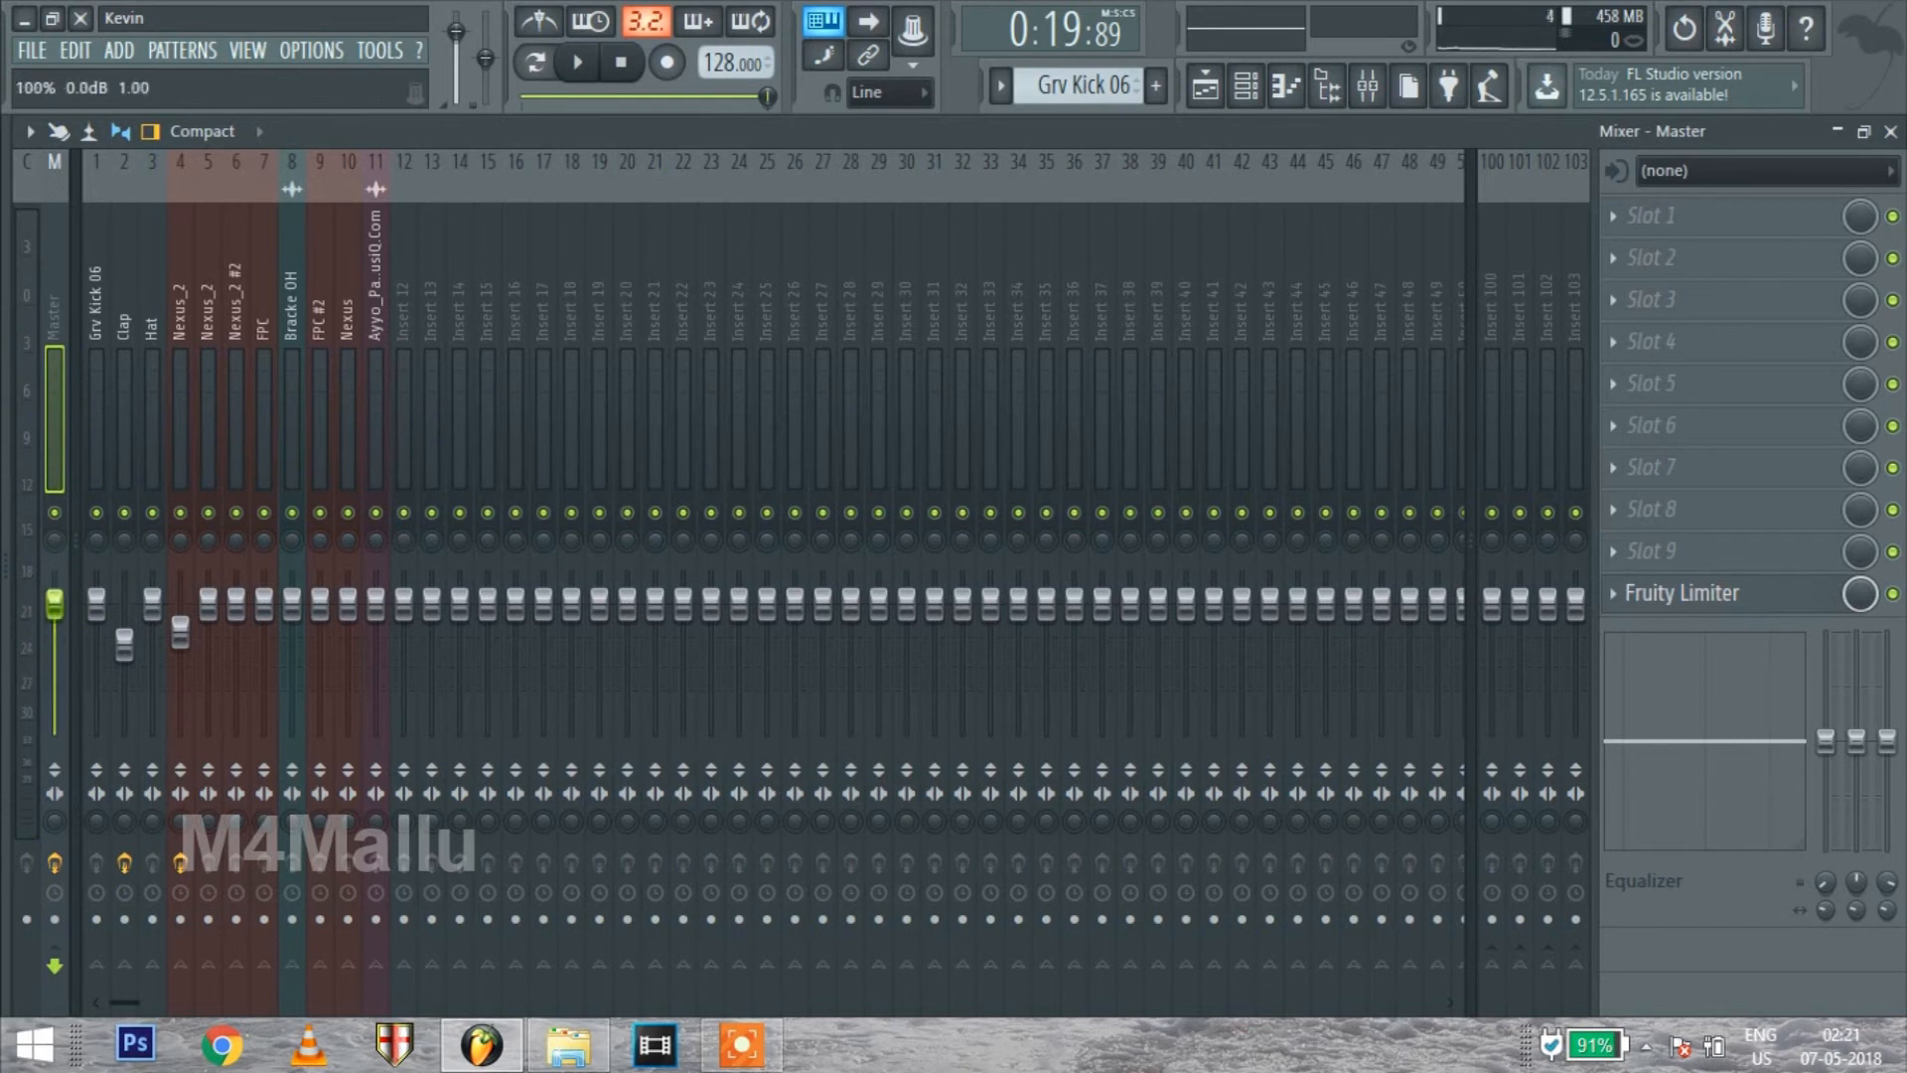
Examine the effect slots of the Grv Kick 06, Clap, Hat and first Nexus_2 mixer tracks
left_click(93, 404)
left_click(124, 406)
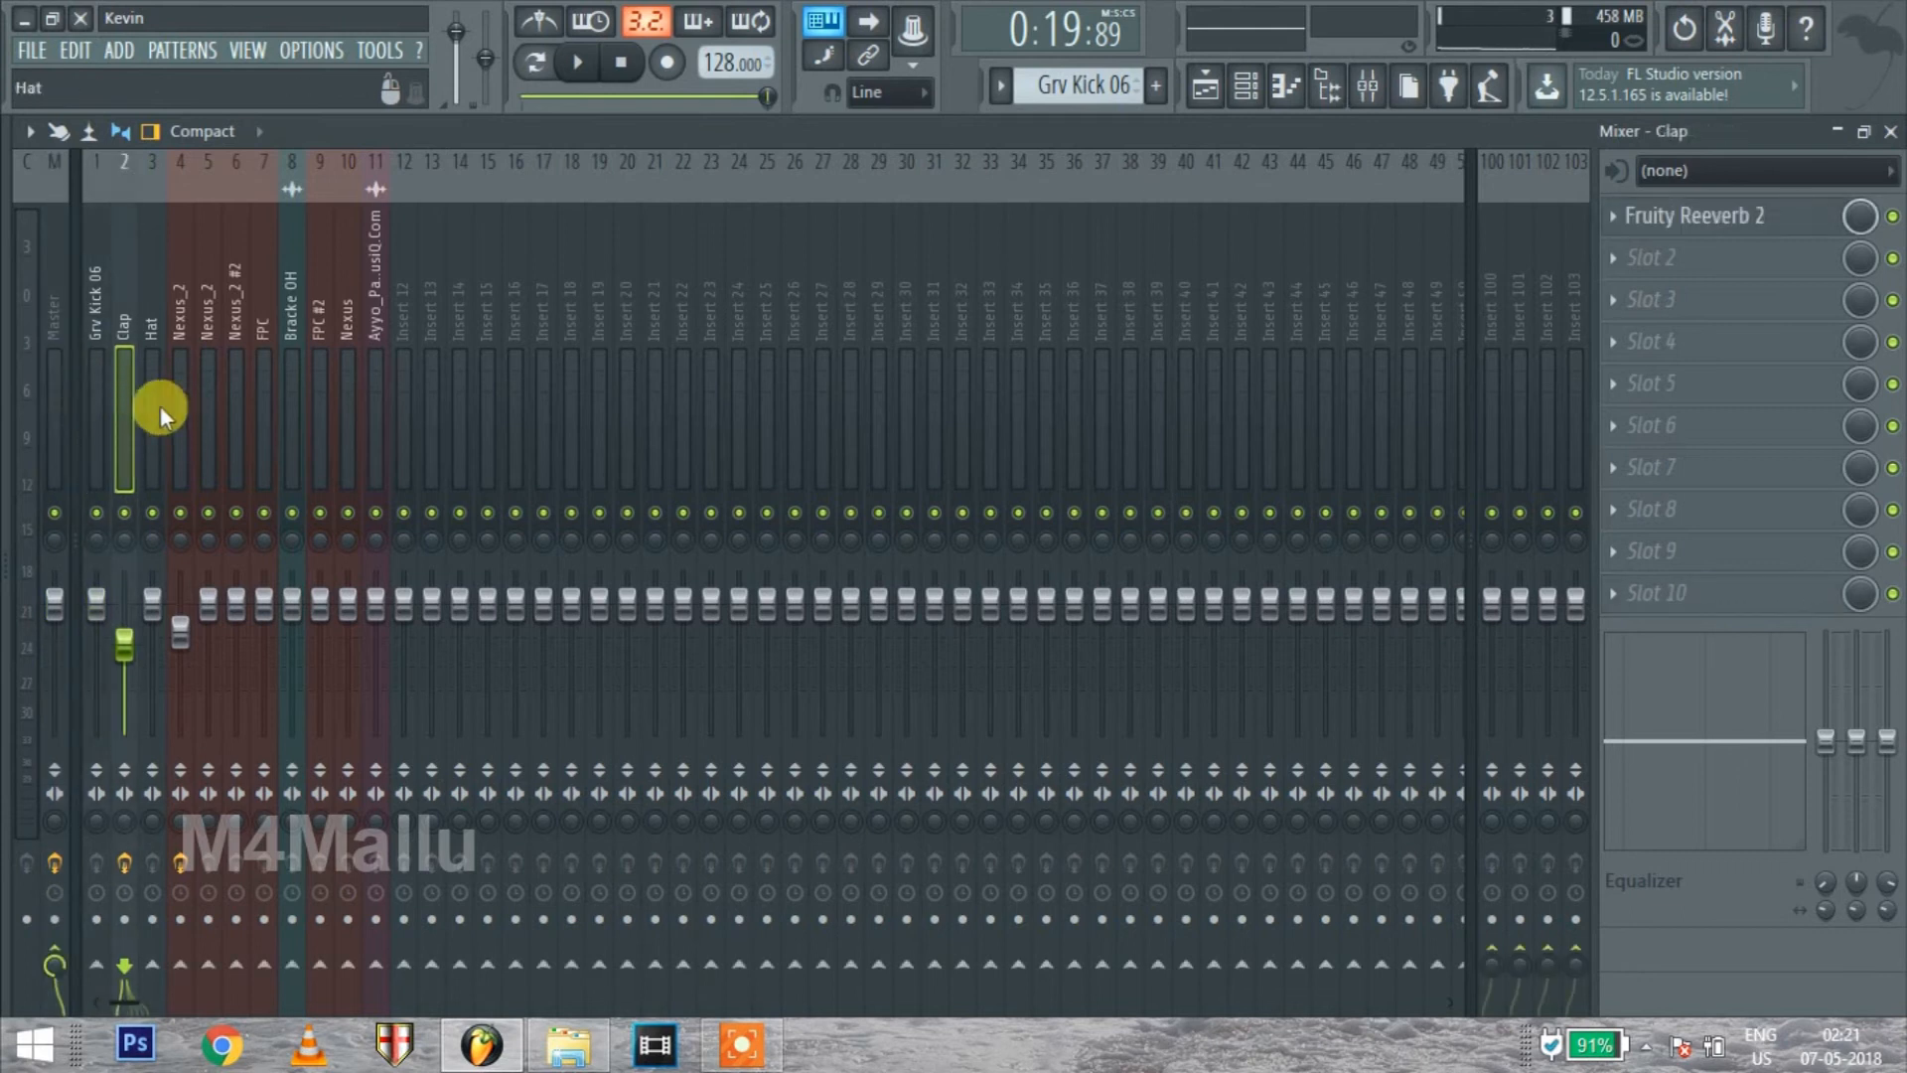
left_click(157, 408)
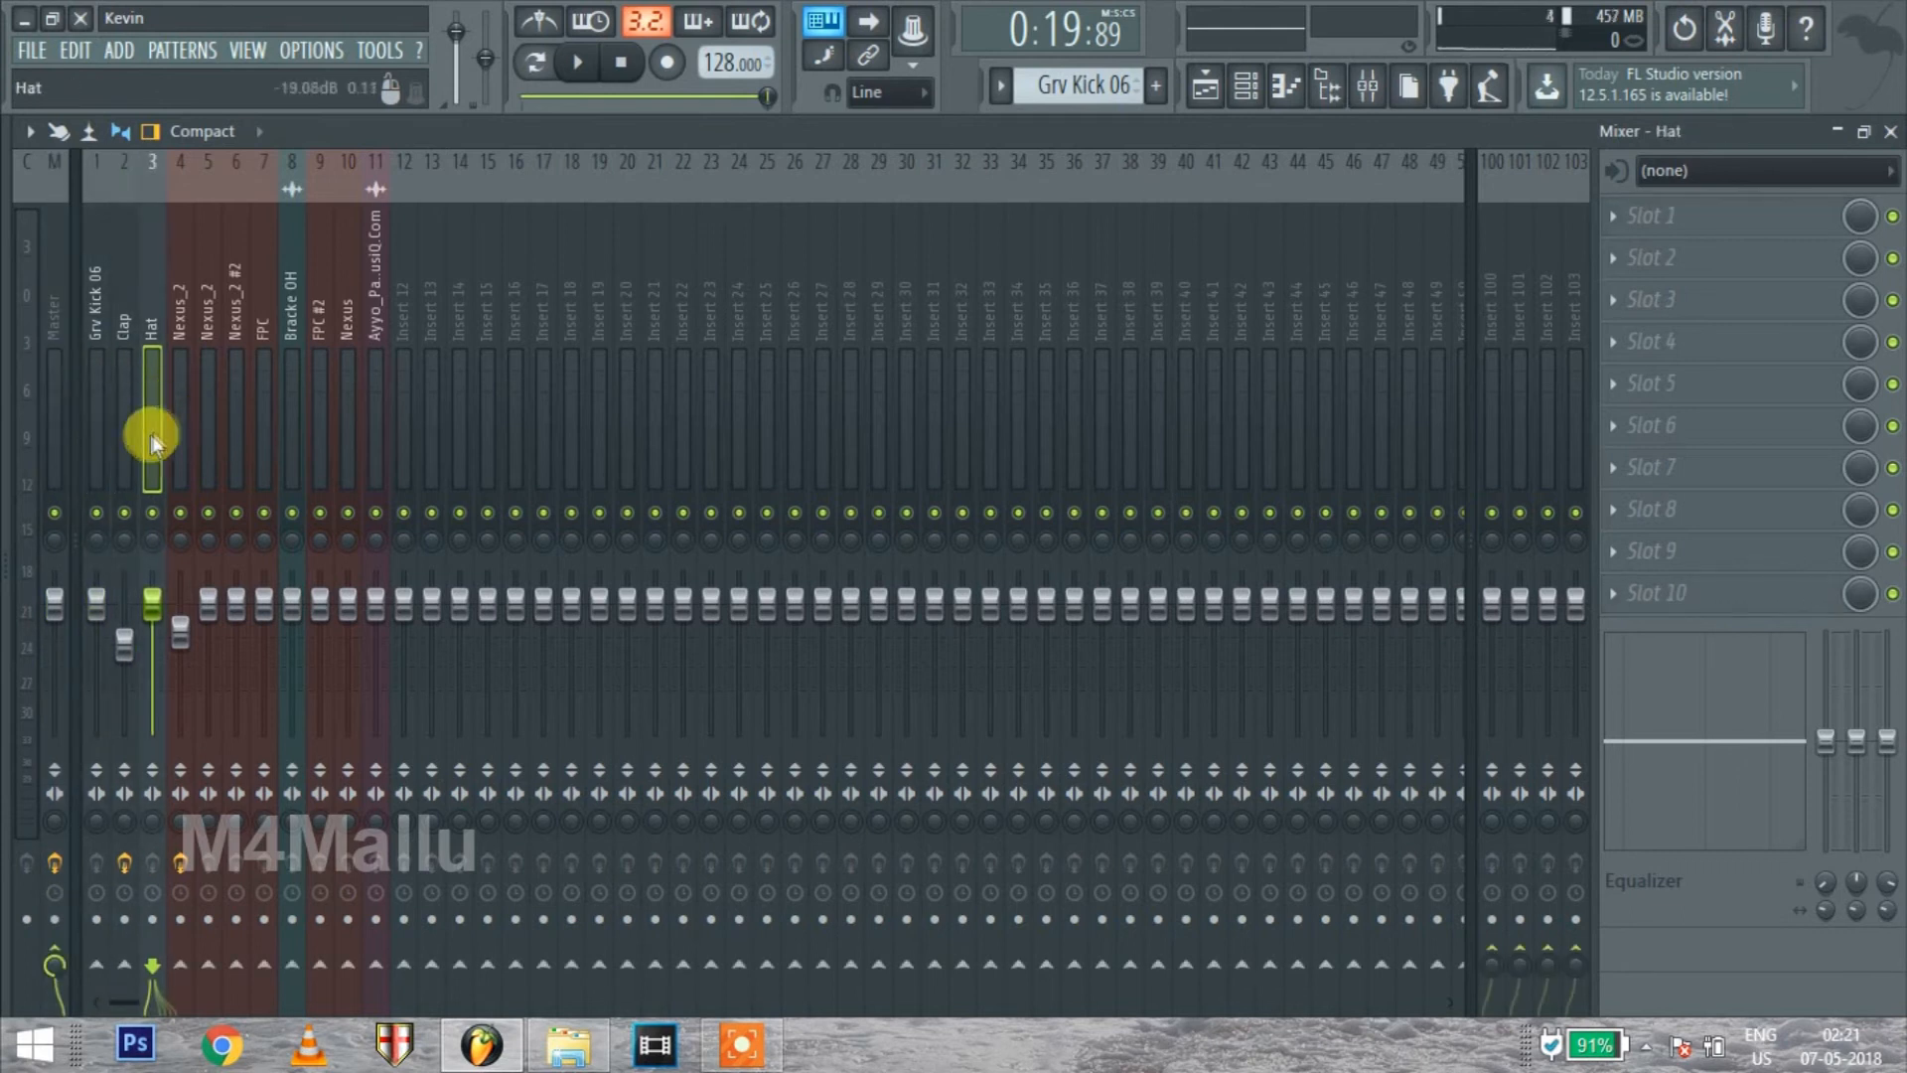
left_click(181, 432)
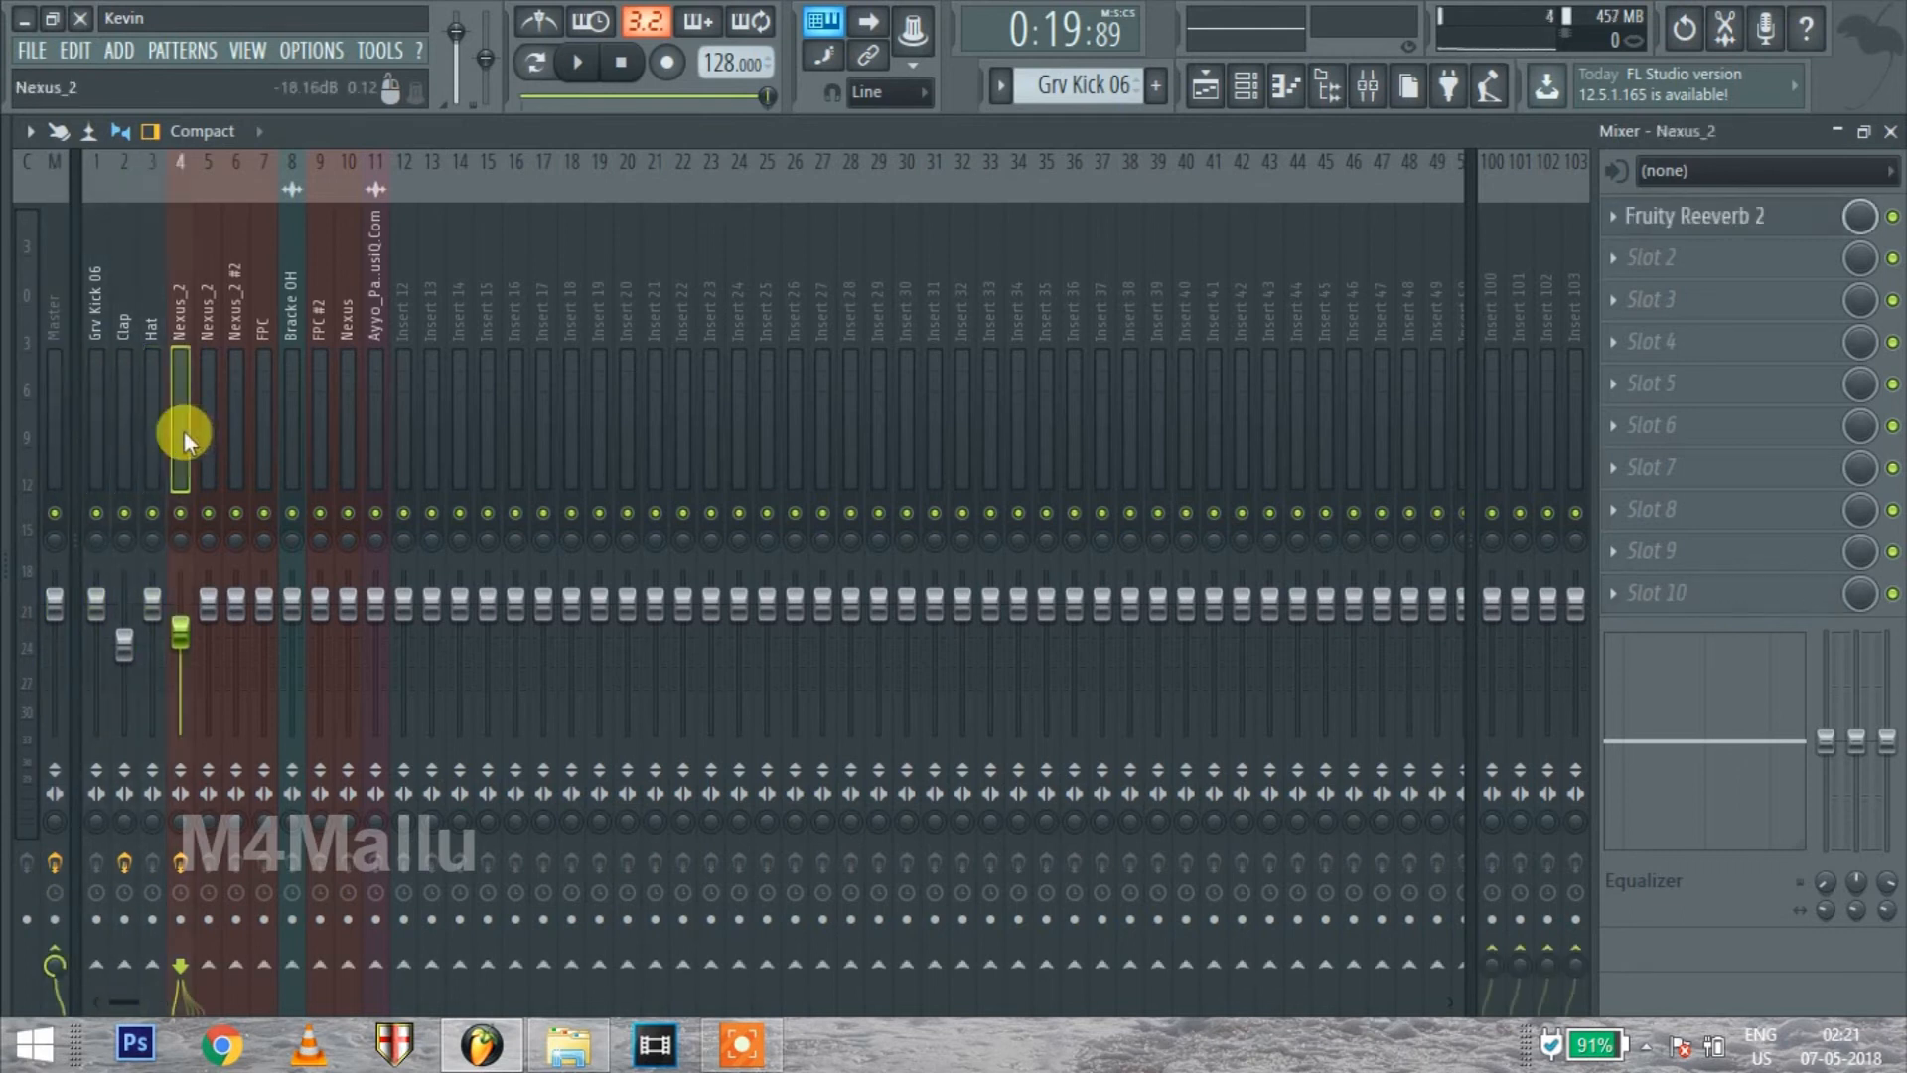
Lower the volume of the Nexus_2 track on Insert 5 slightly and browse the effect plugins available for its first slot
left_click(203, 561)
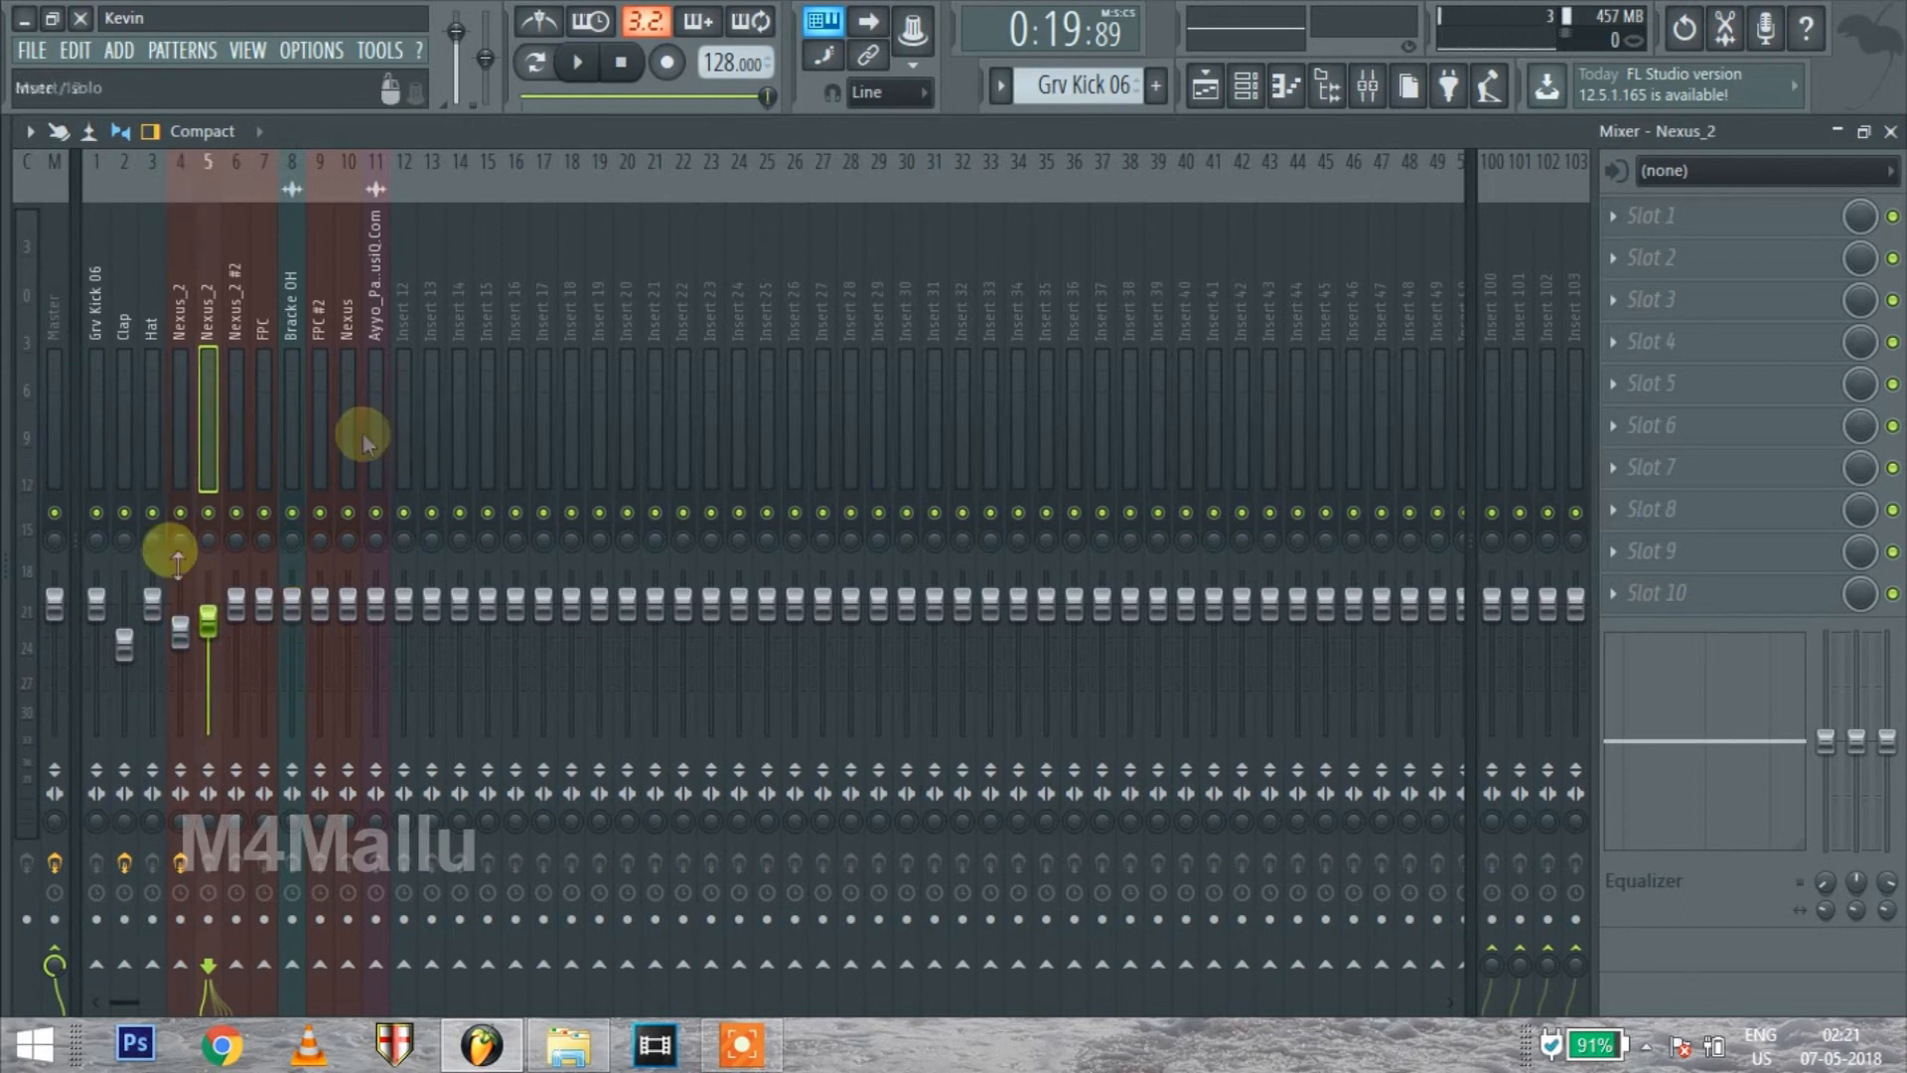
left_click(1627, 222)
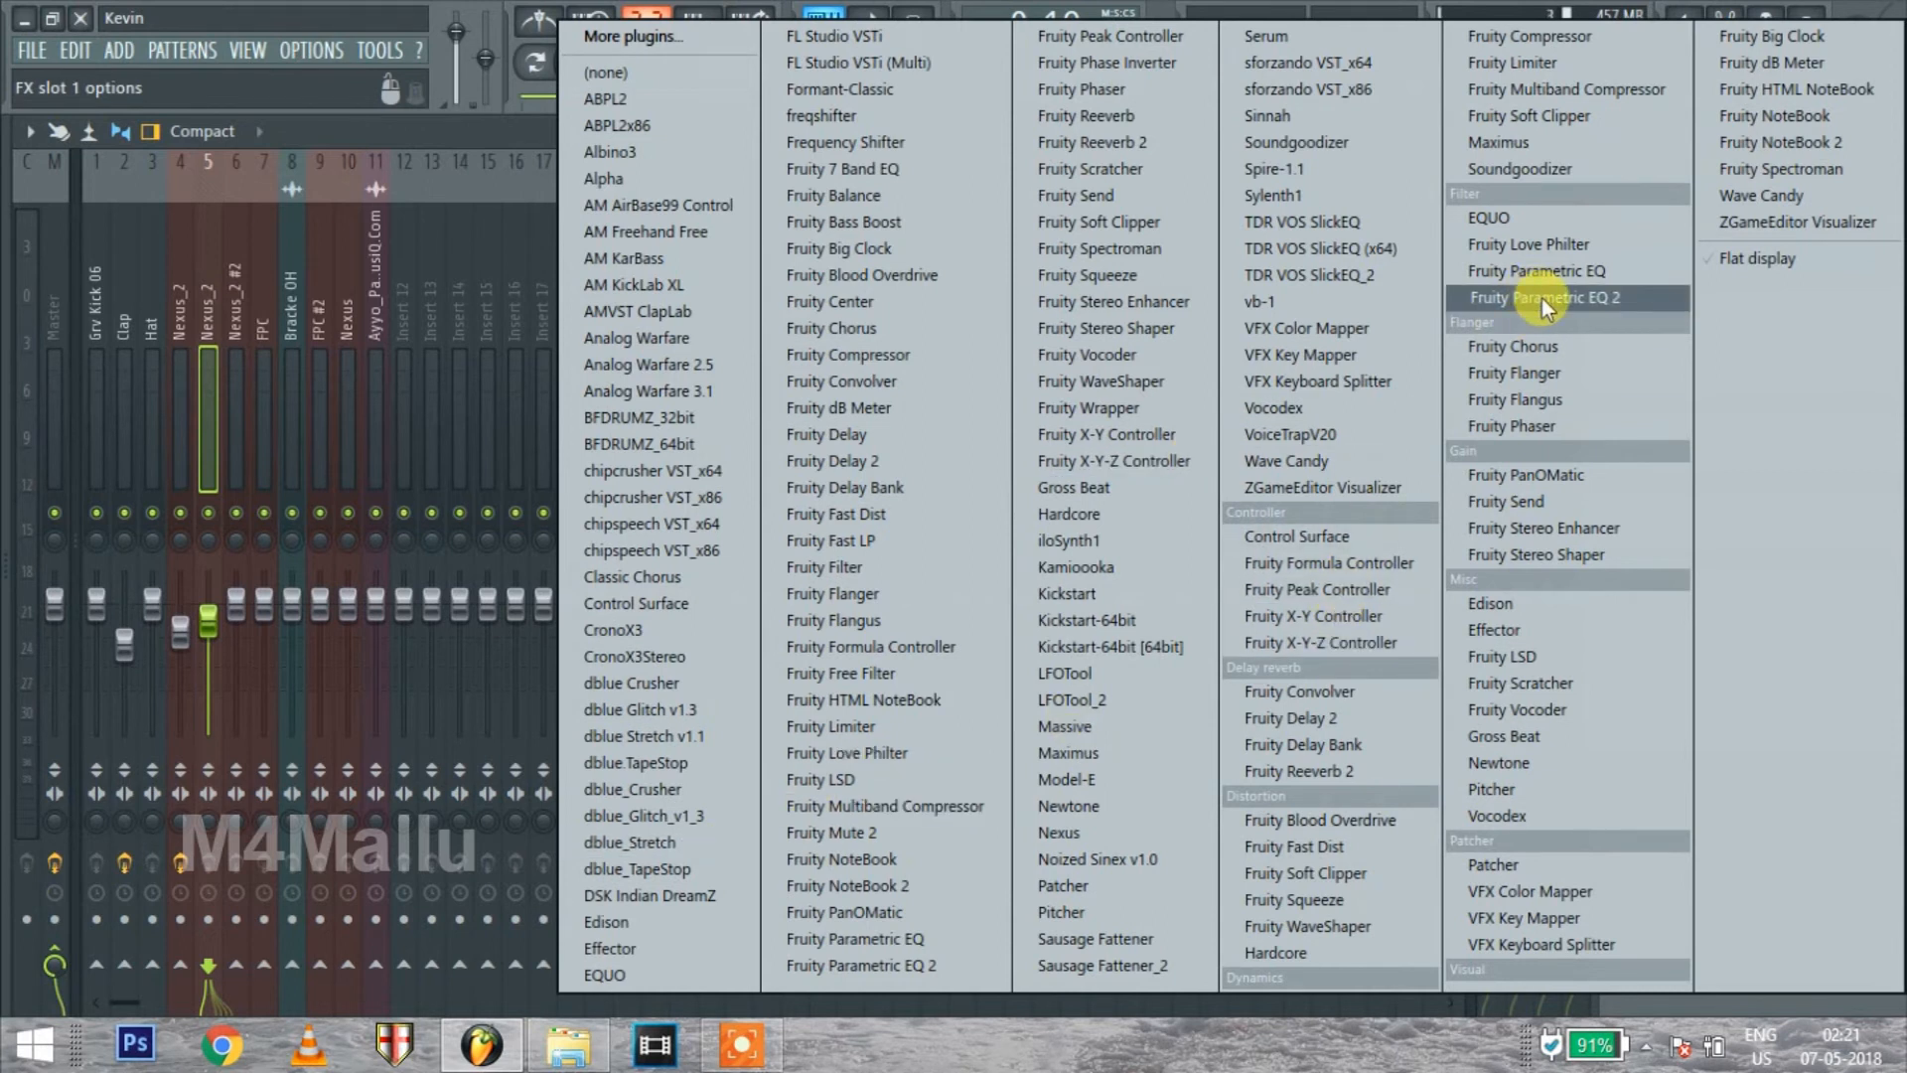
left_click(105, 390)
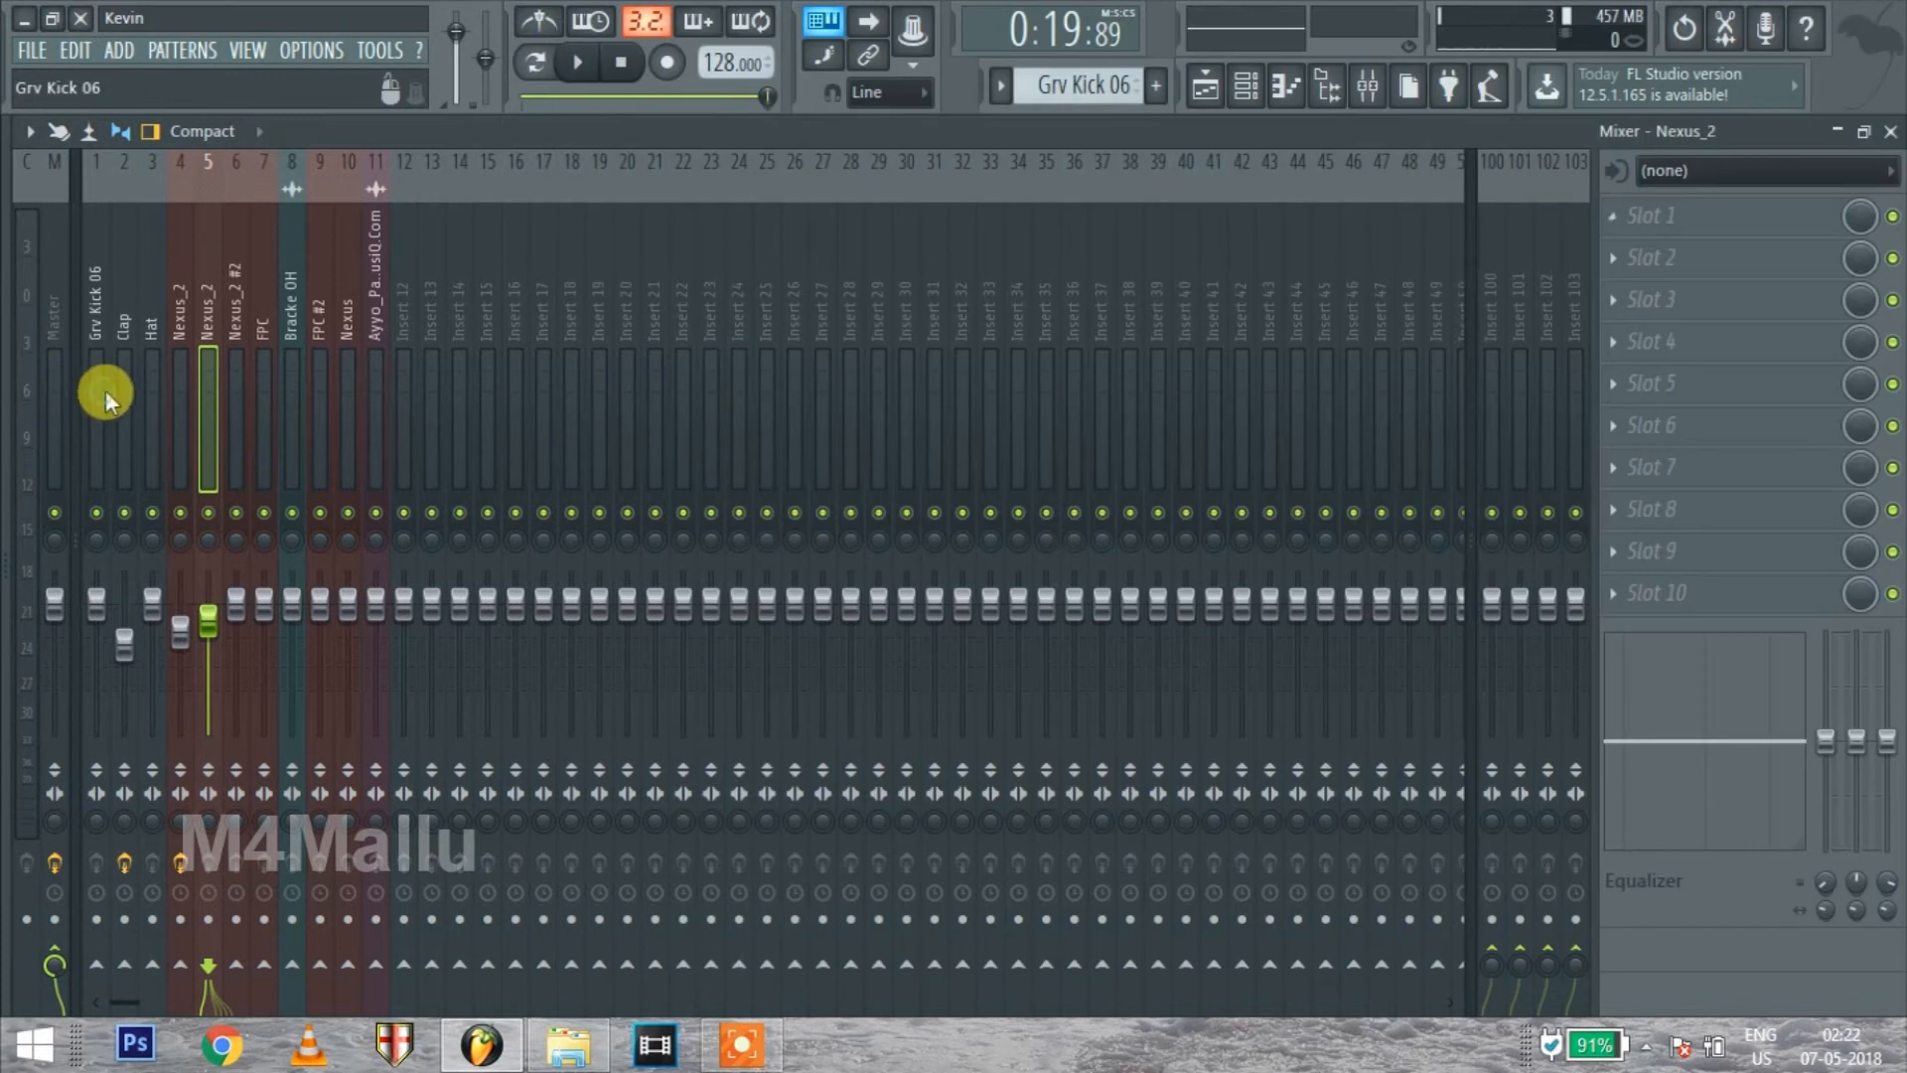
Select the Clap mixer track and review the controls of its Fruity Reeverb 2 effect
left_click(116, 391)
key("space")
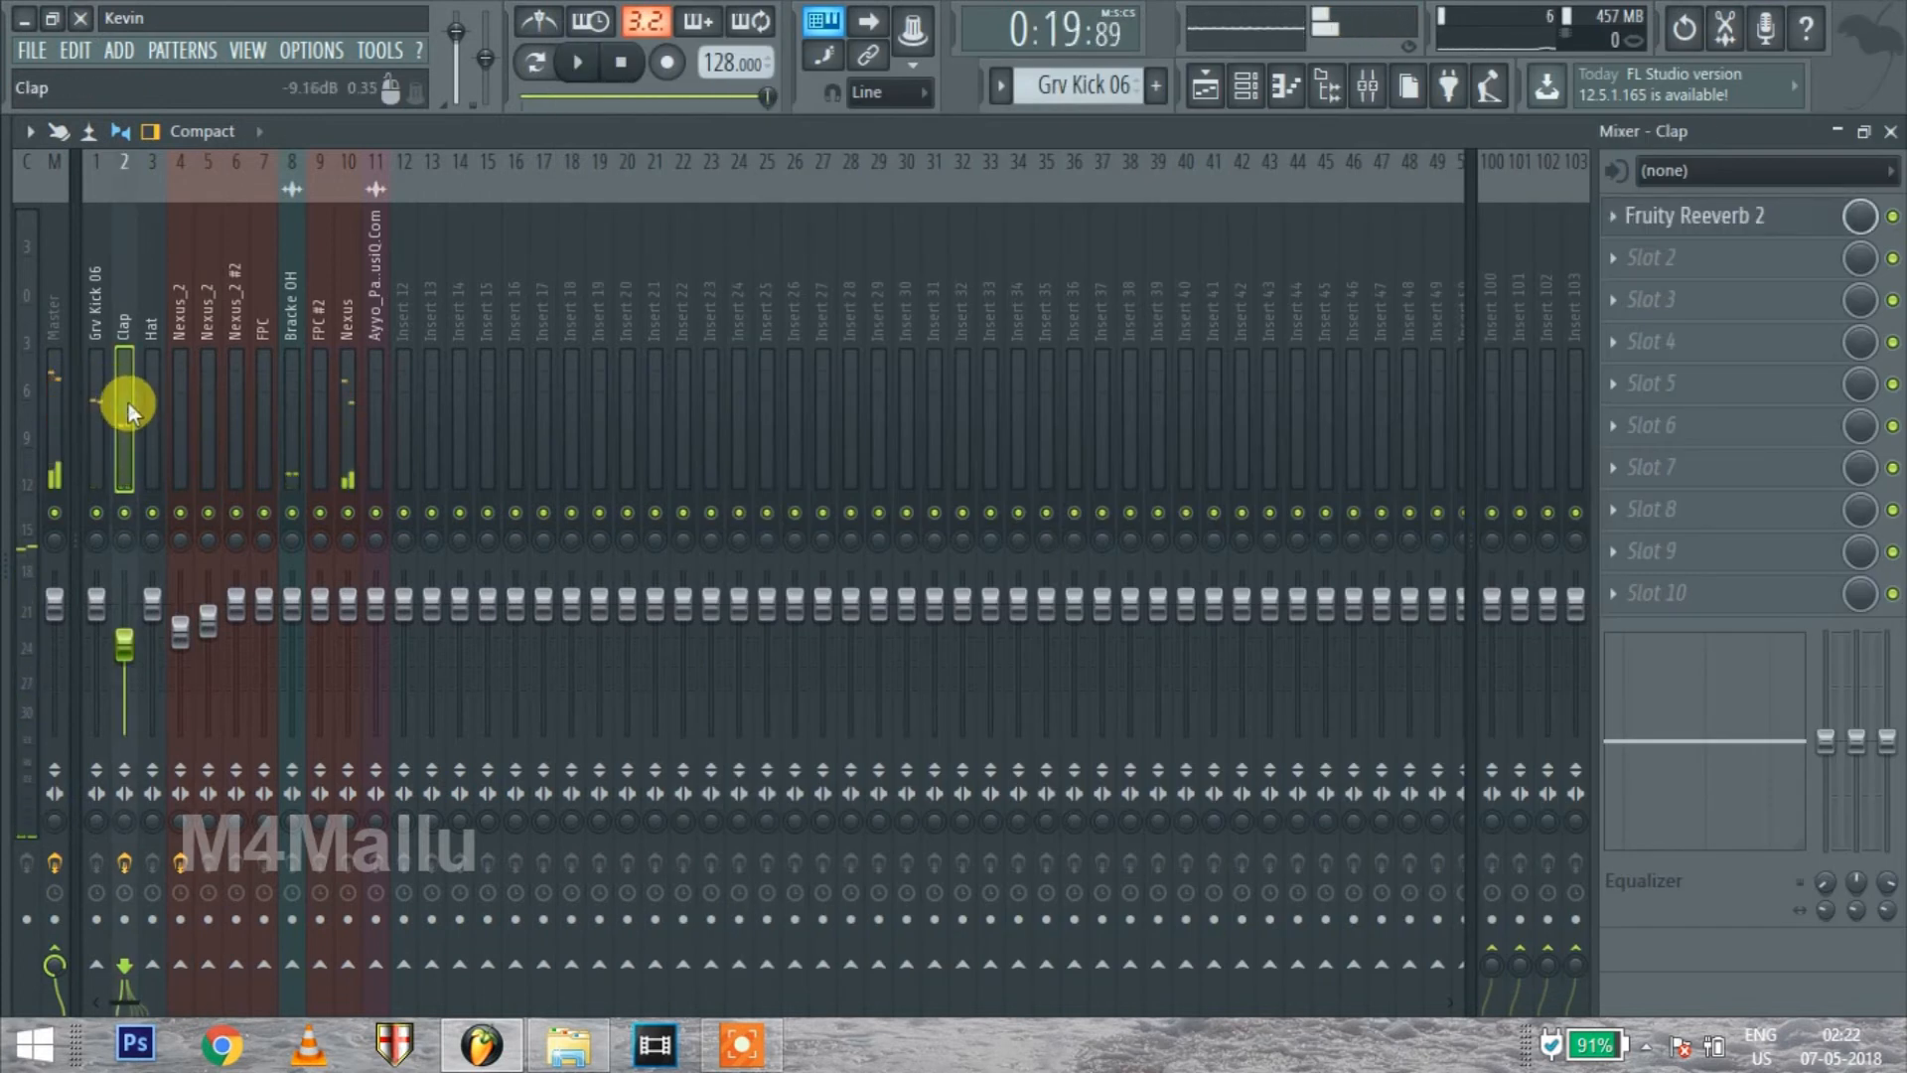
left_click(1728, 234)
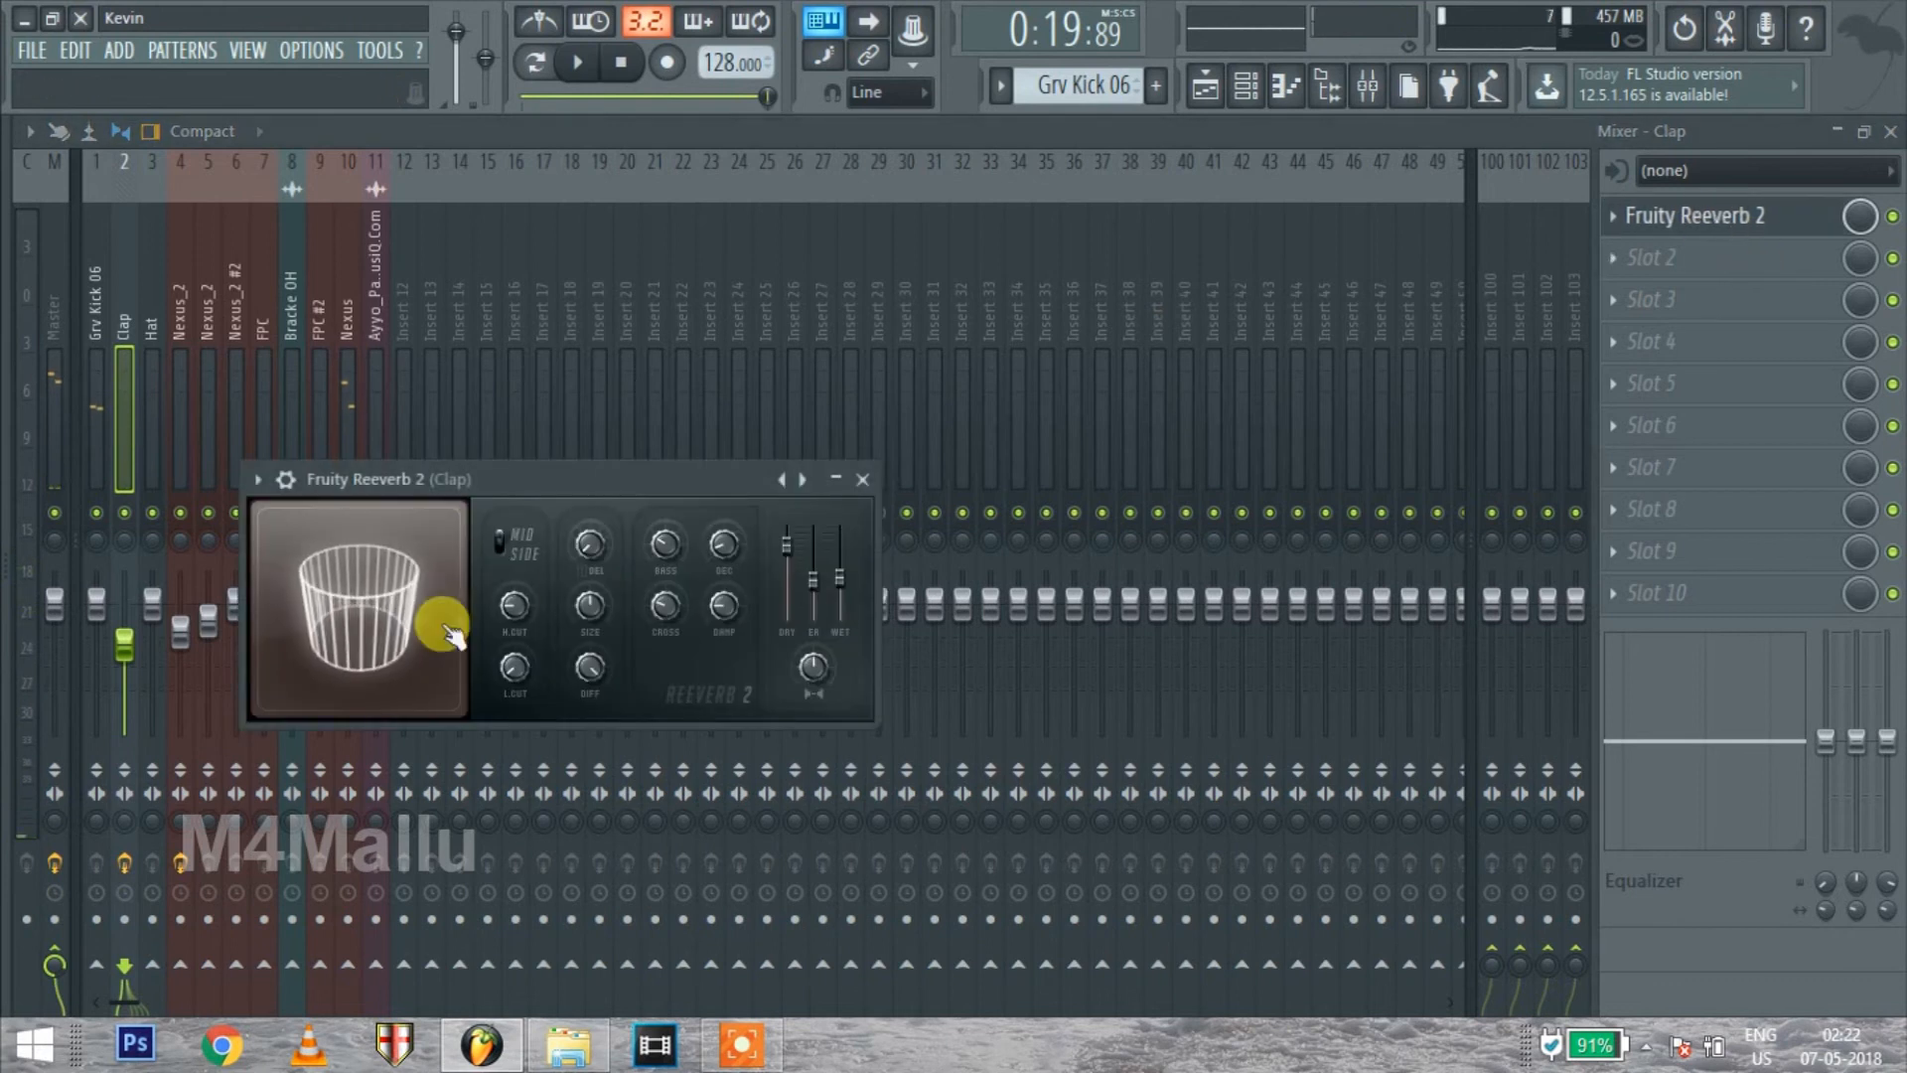
left_click_drag(660, 472, 852, 412)
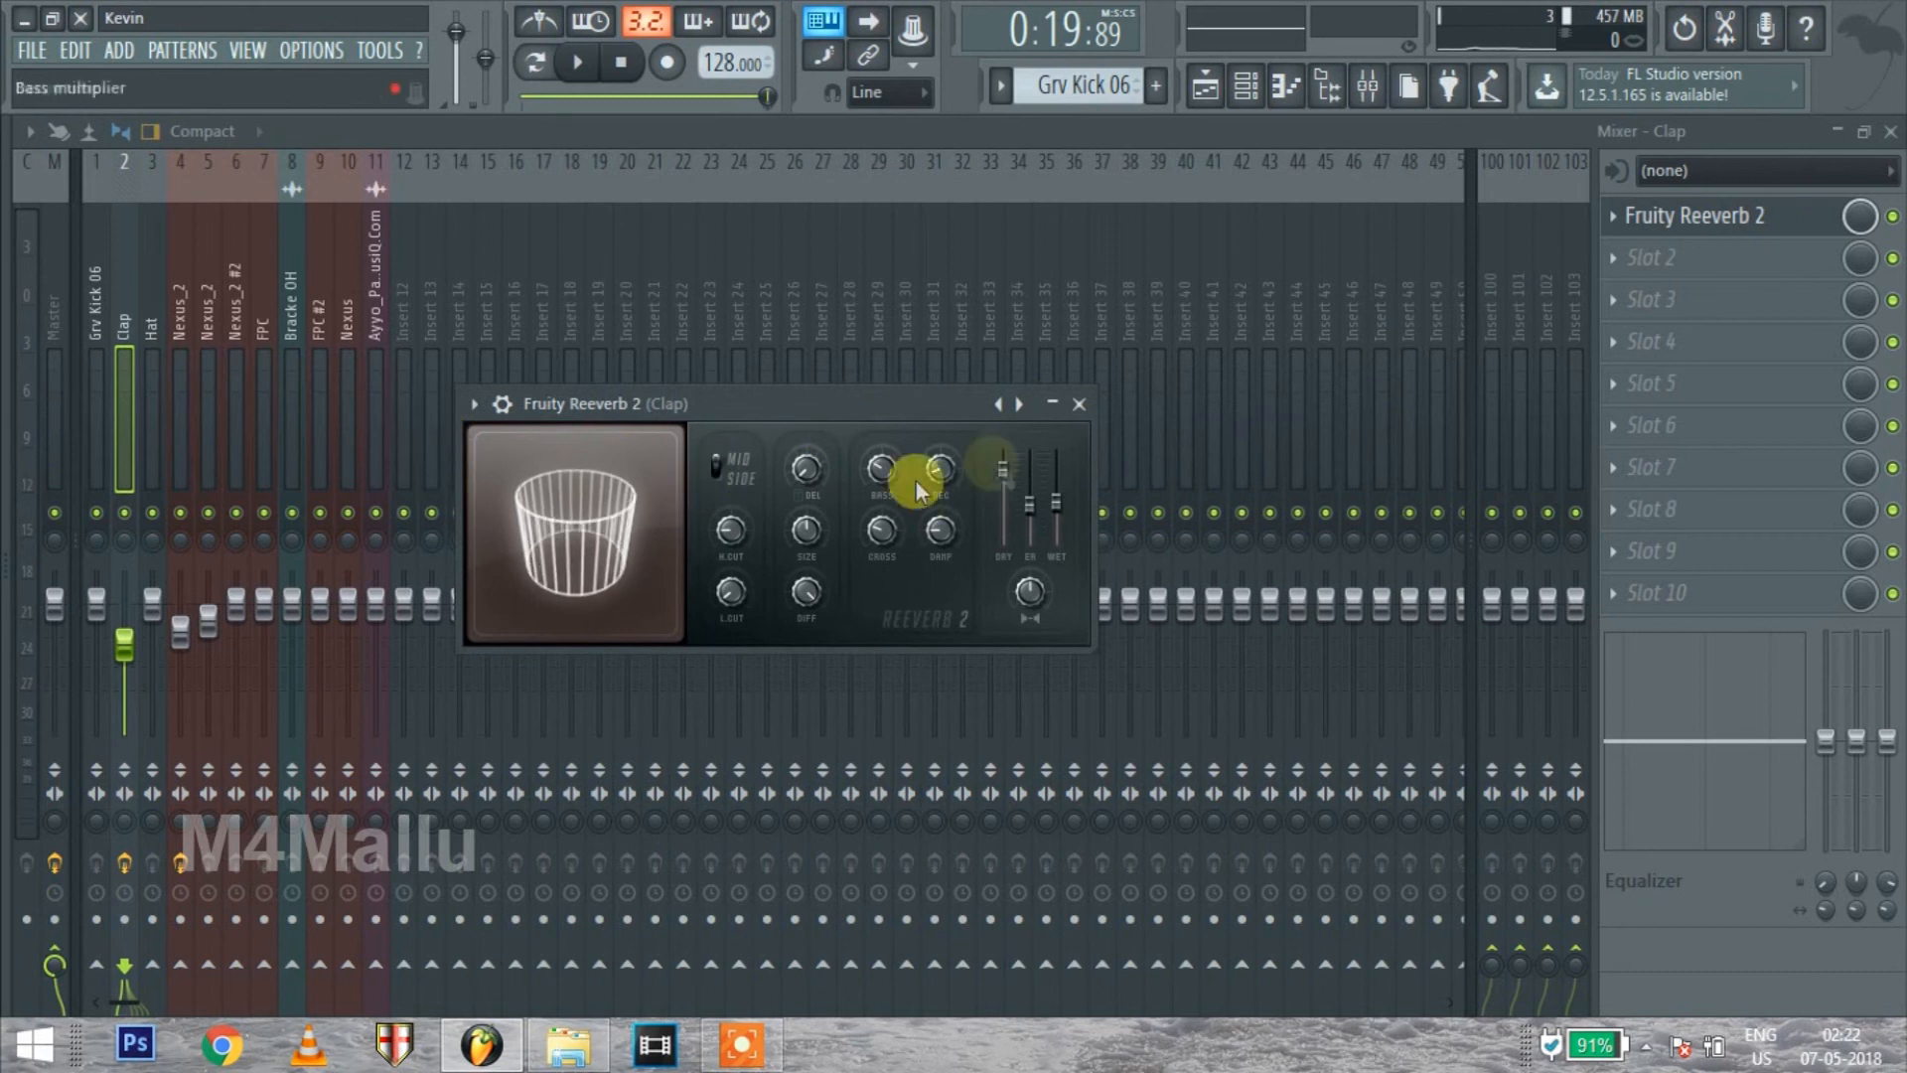
Solo the Clap track during playback and toggle its Fruity Reeverb 2 effect to compare the sound
key("space")
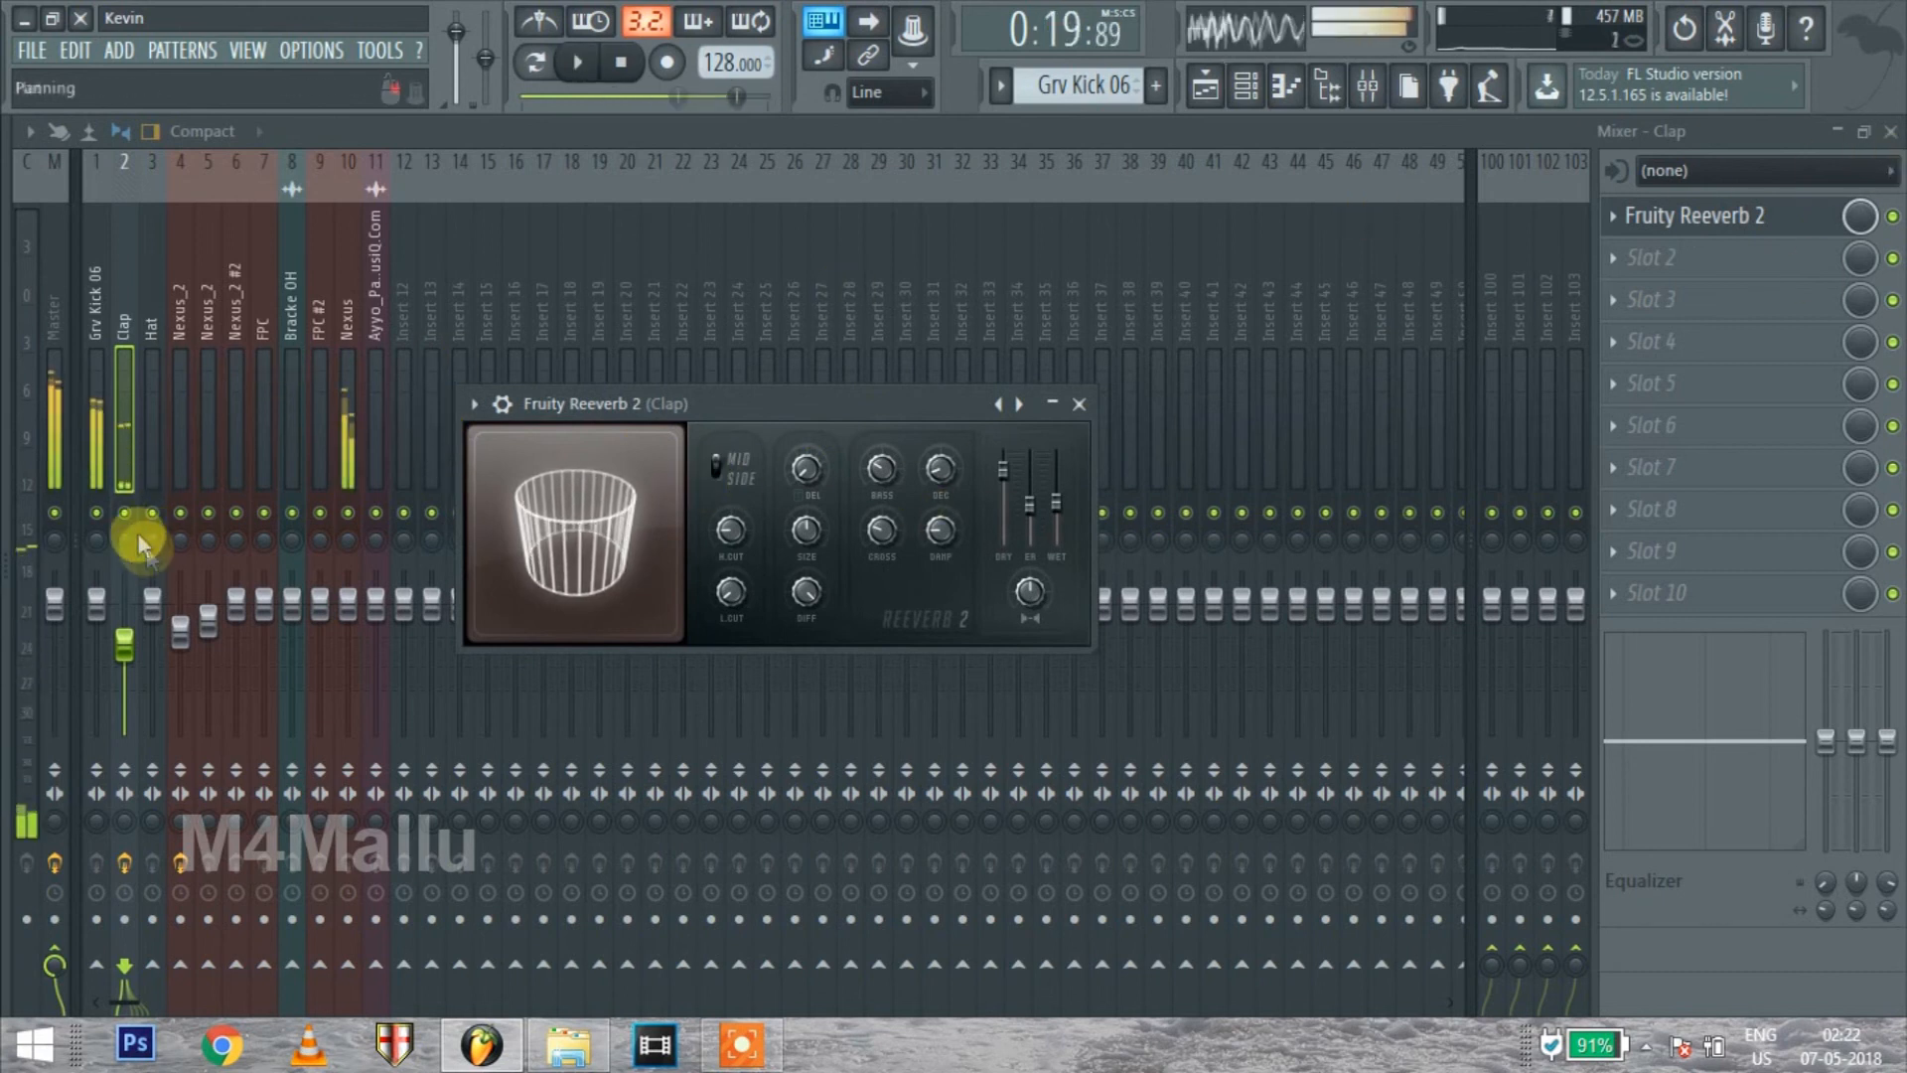
right_click(125, 513)
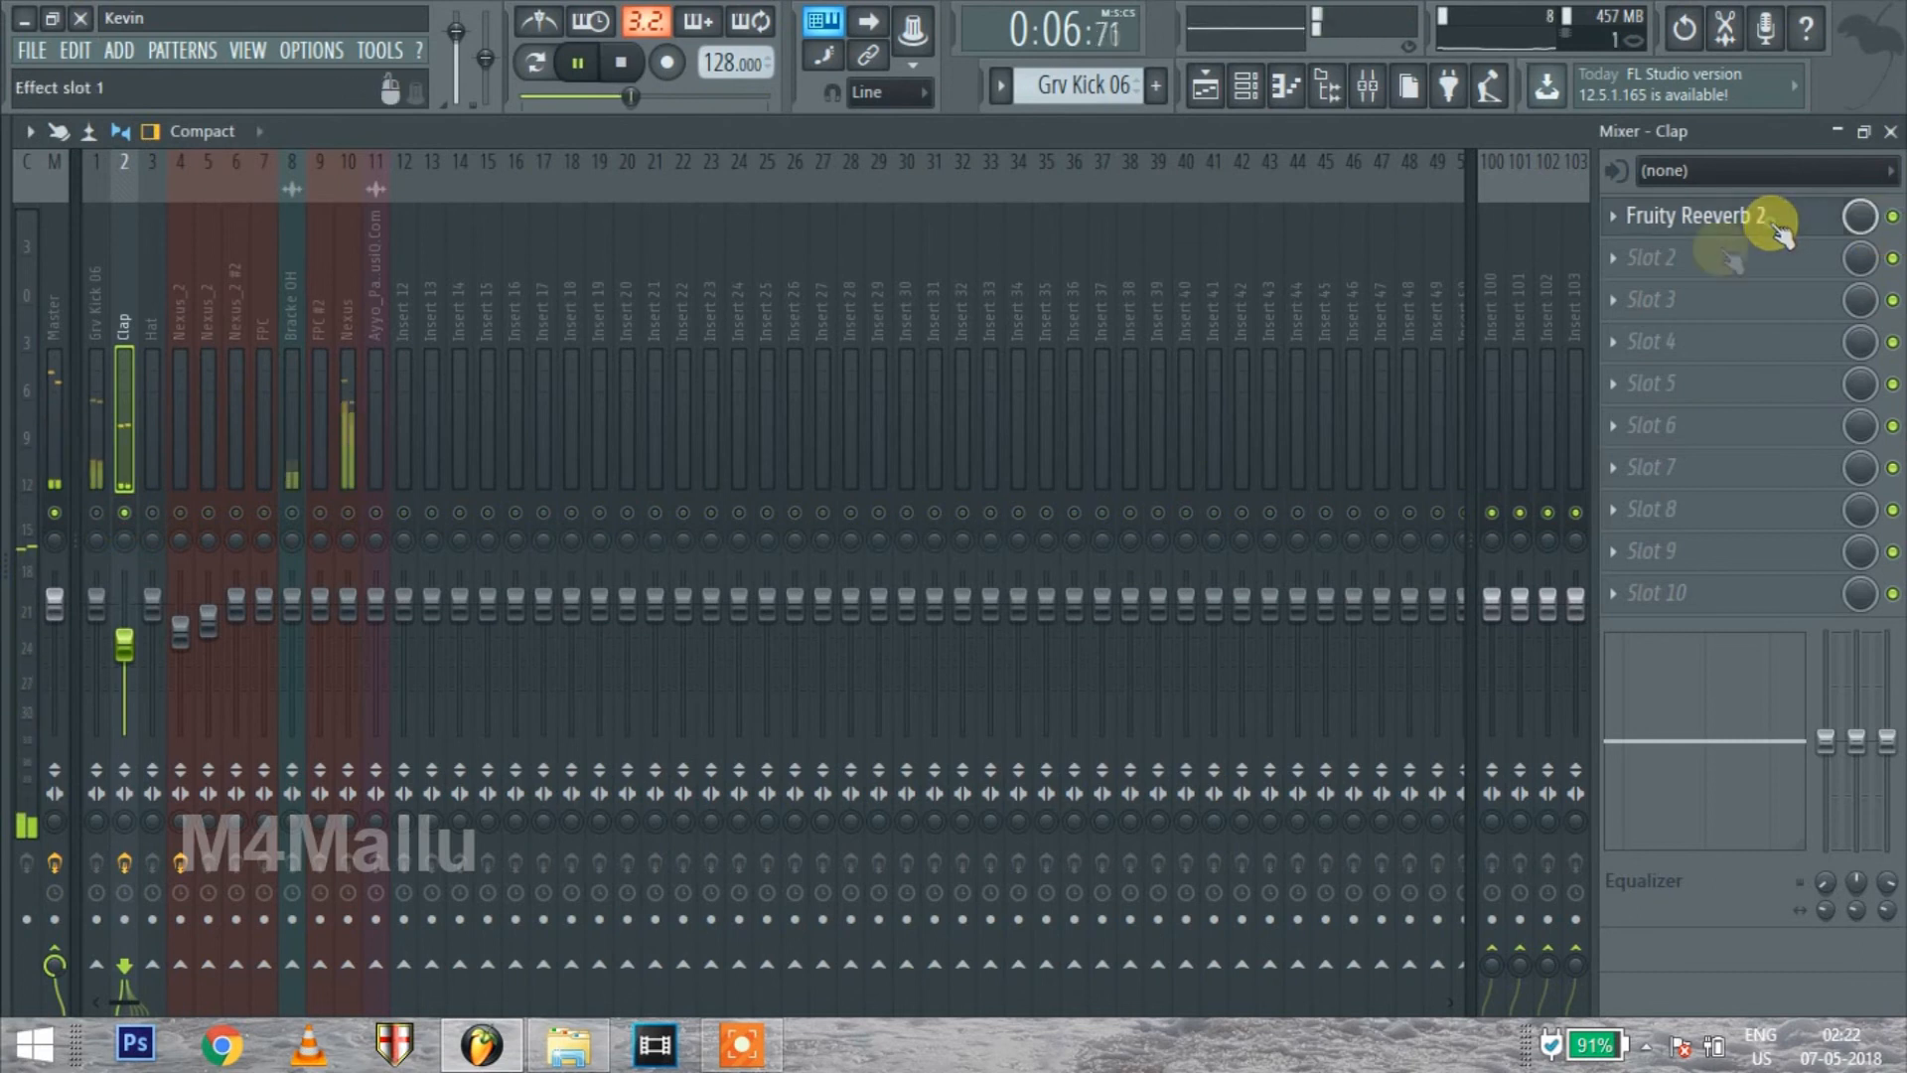
left_click(1893, 216)
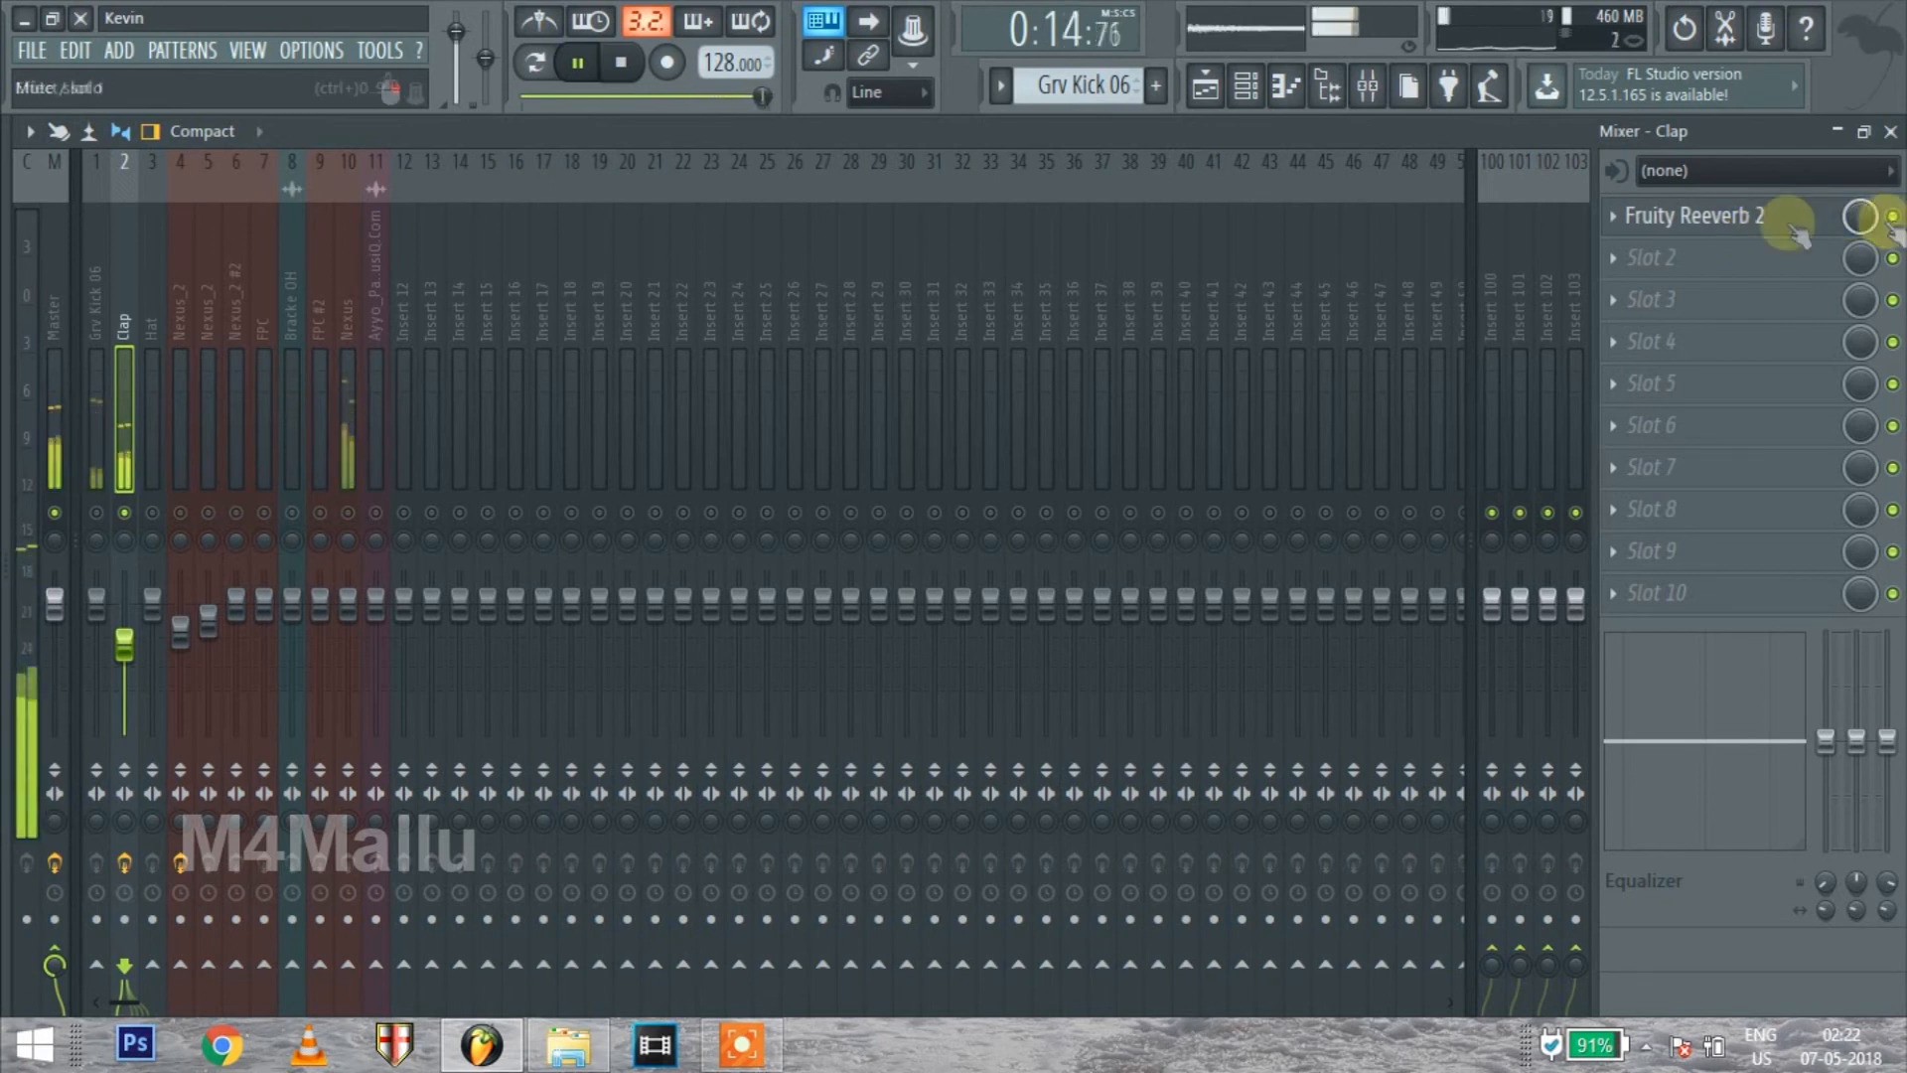
Set the decay of the Clap track's Fruity Reeverb 2 to 1.6 sec, adjust its wet level, and close the effect window
left_click(1747, 216)
mouse_move(941, 508)
left_mouse_down()
mouse_move(934, 479)
mouse_move(934, 537)
left_mouse_up()
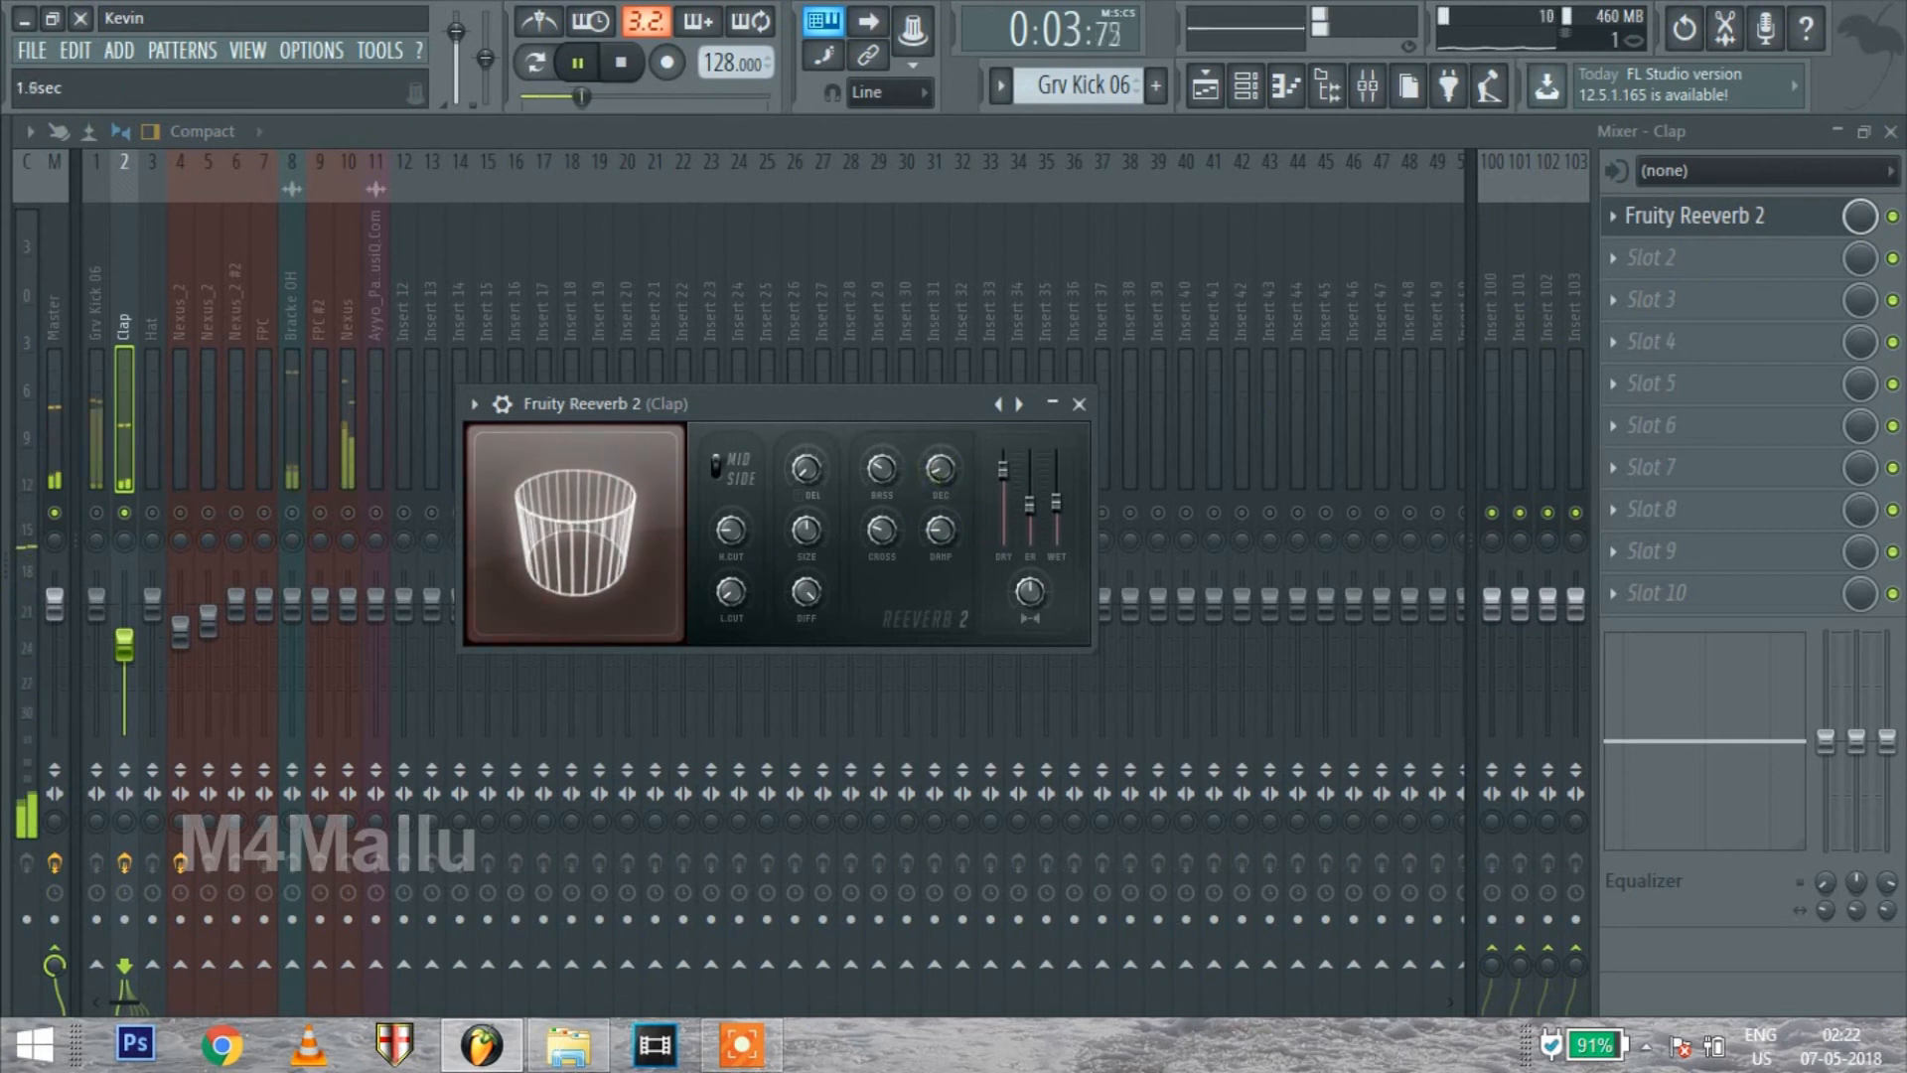
left_click_drag(1060, 507, 1058, 498)
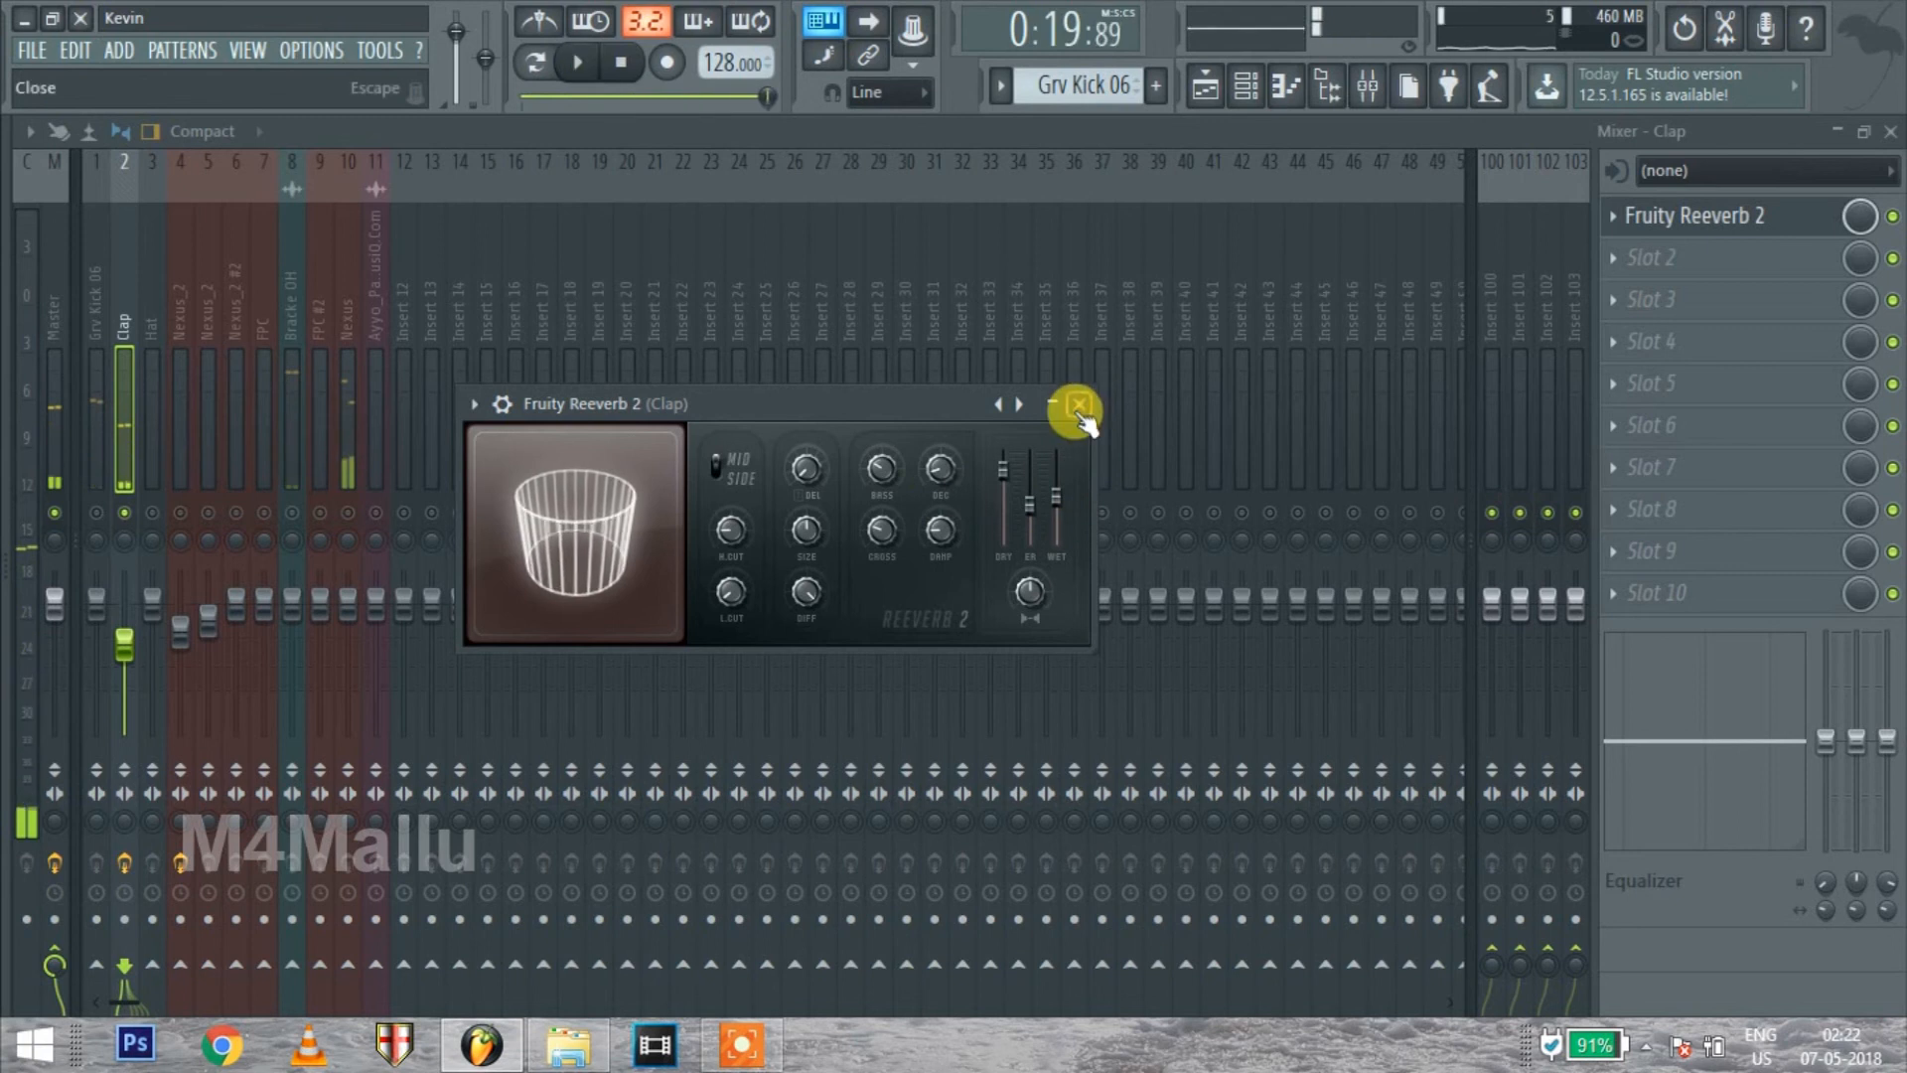
left_click(1078, 403)
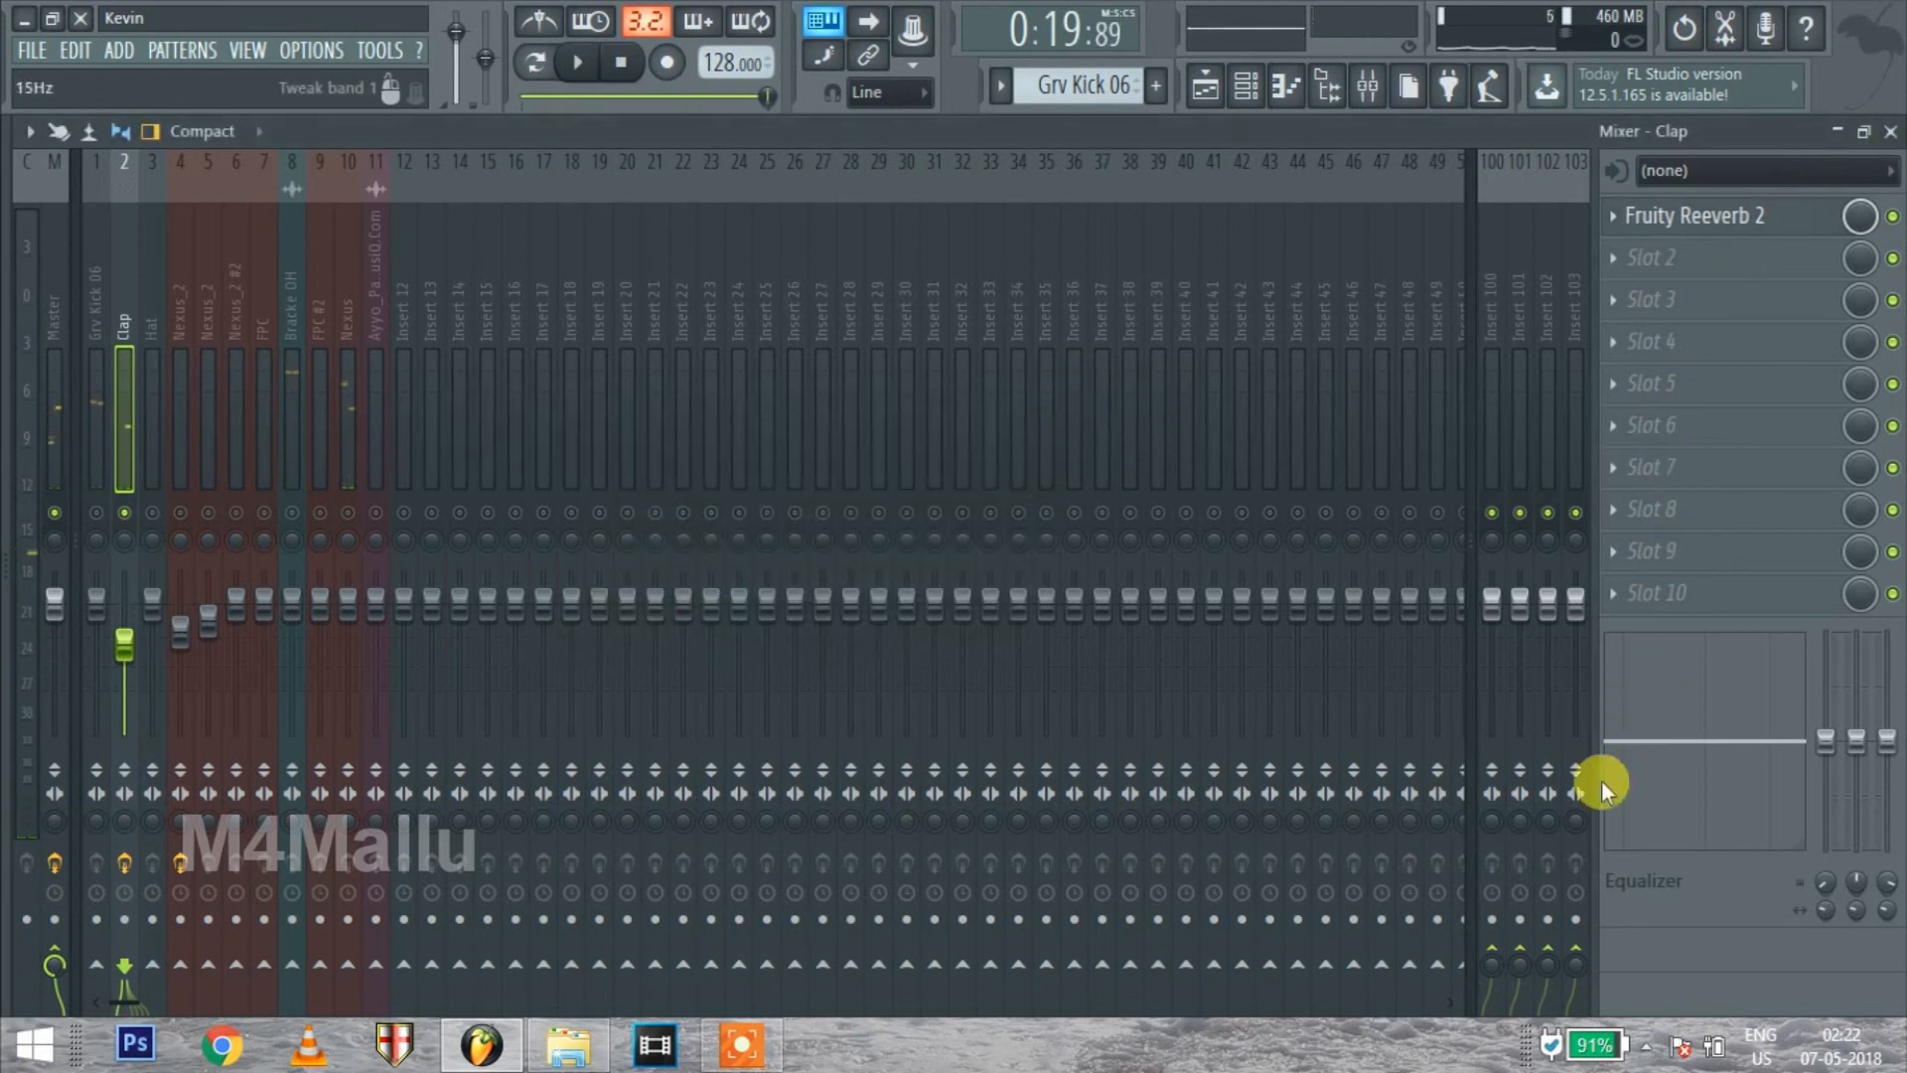
Restore and close the mixer, and place the channel rack below the playlist clips
left_click(1837, 131)
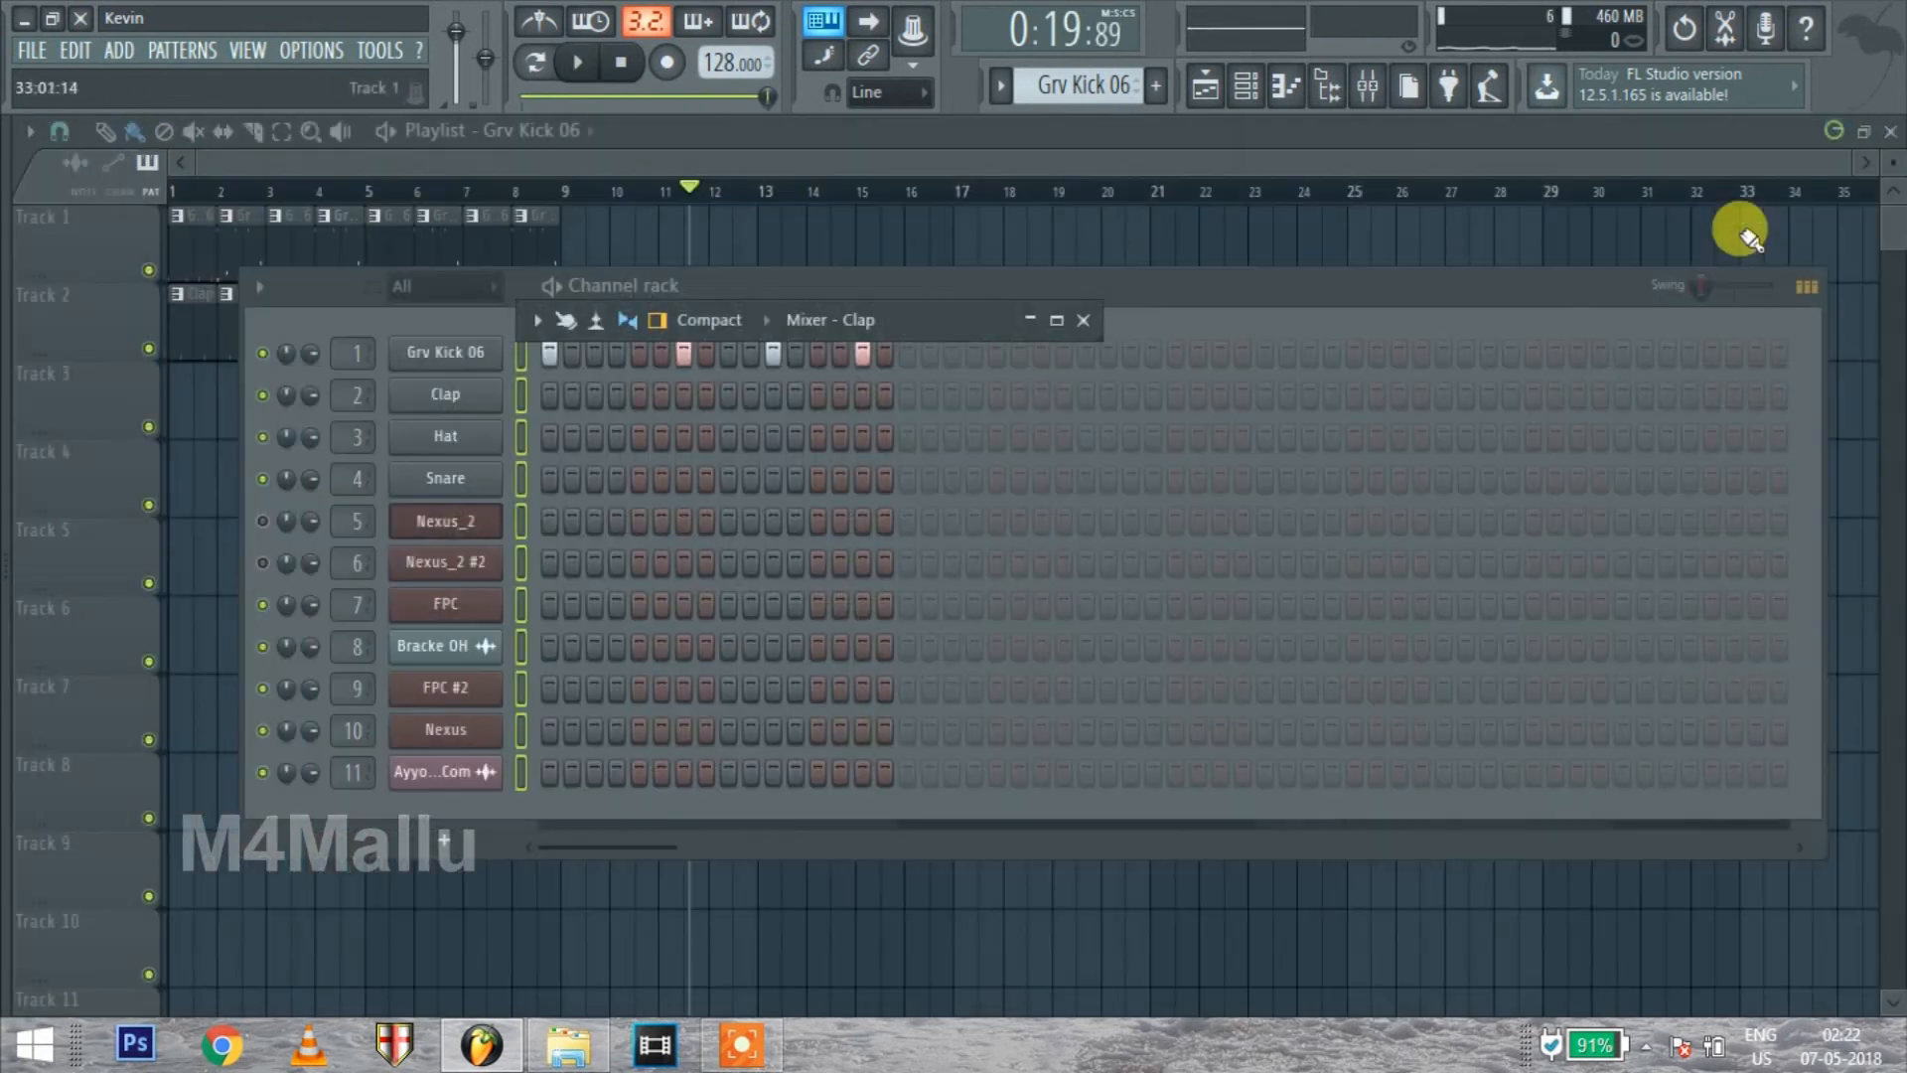
left_click(1084, 319)
left_click_drag(1052, 314, 983, 539)
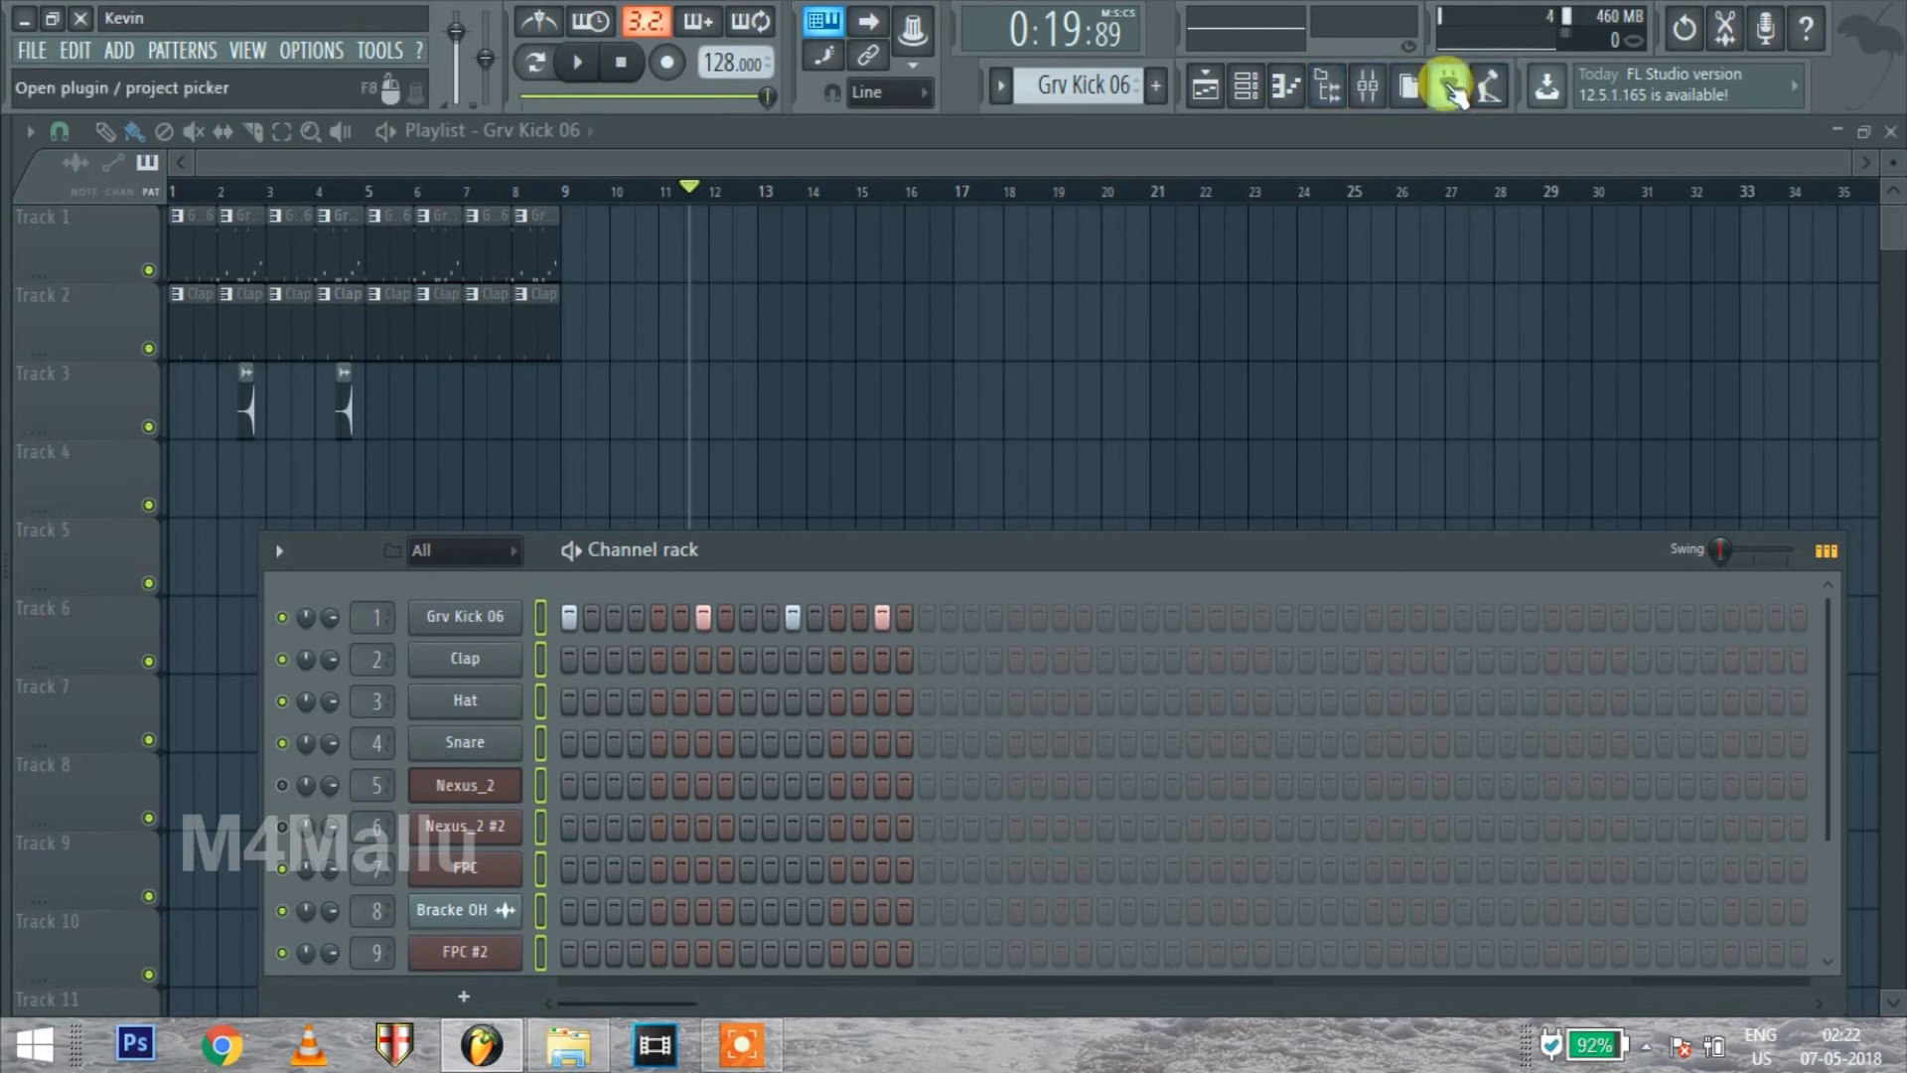
Browse the generator and effect categories in the plugin picker and close it
left_click(1447, 83)
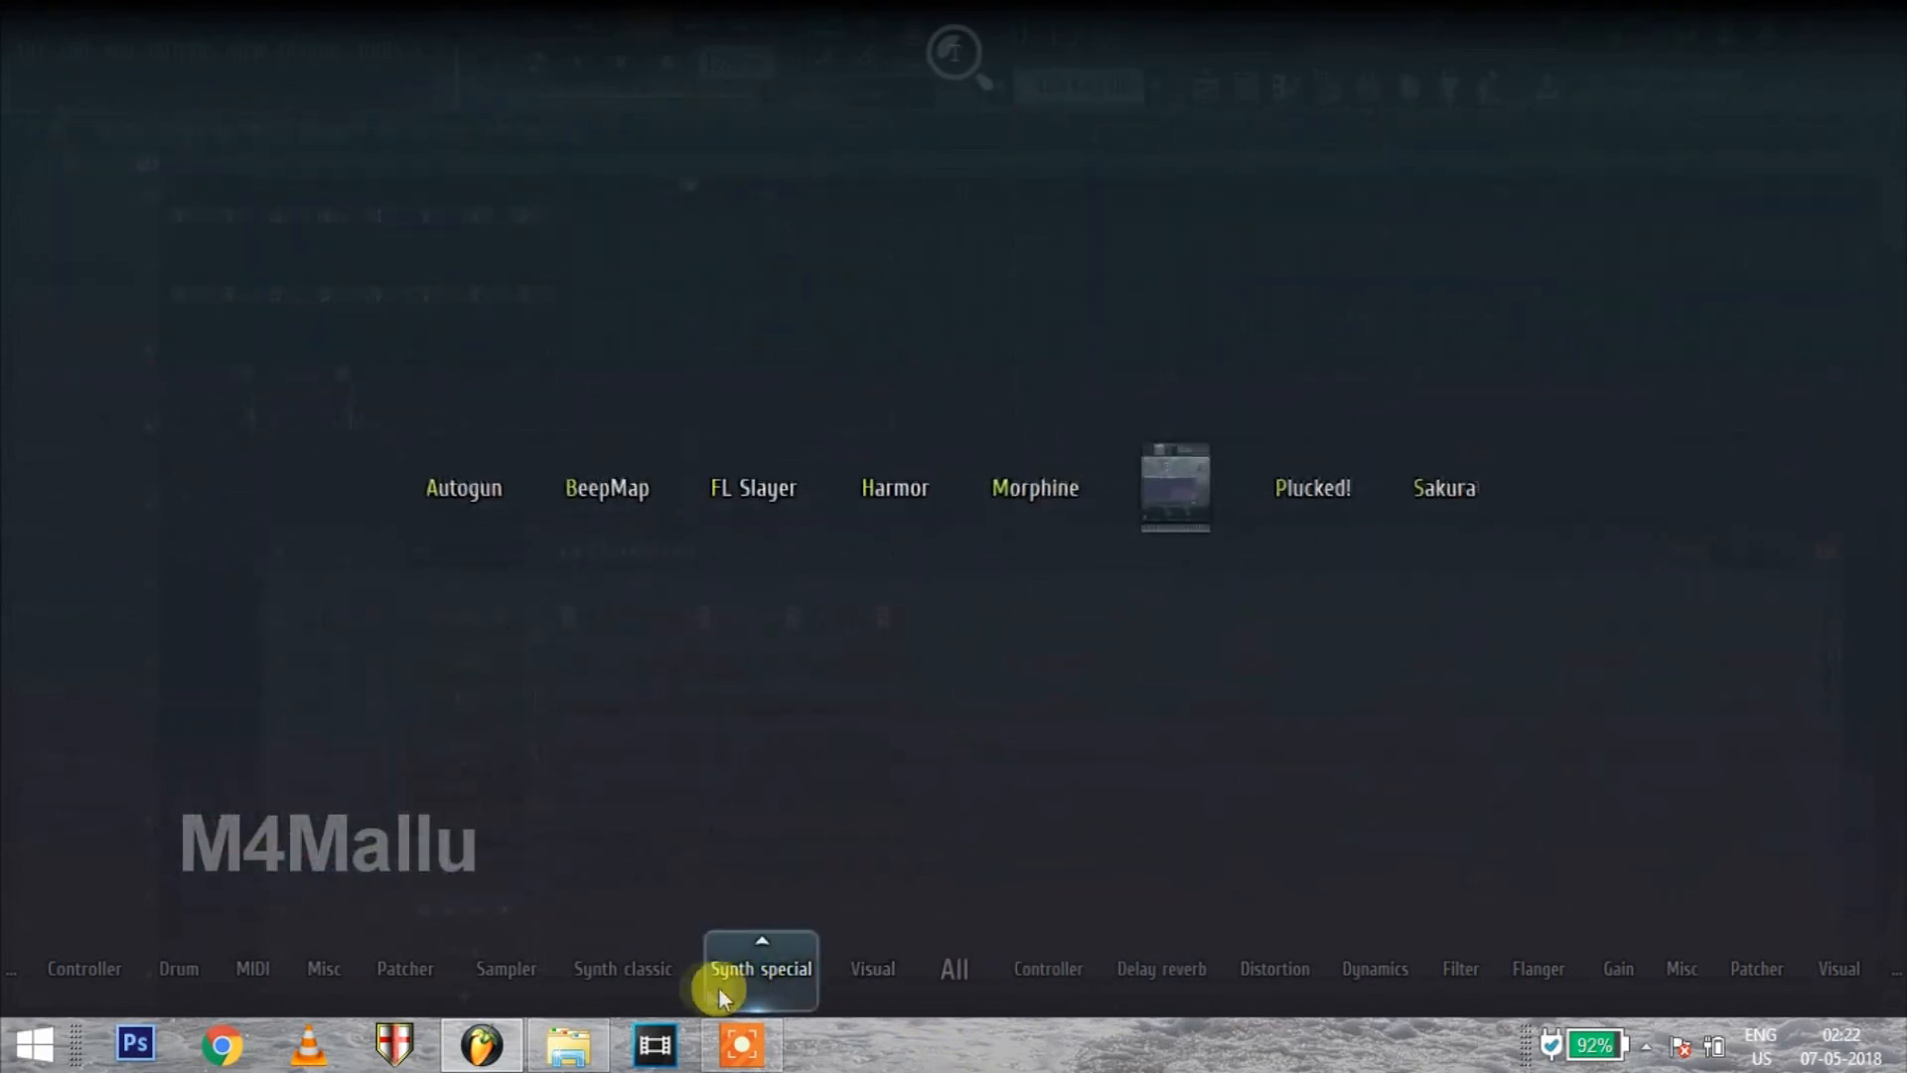
mouse_move(456, 1015)
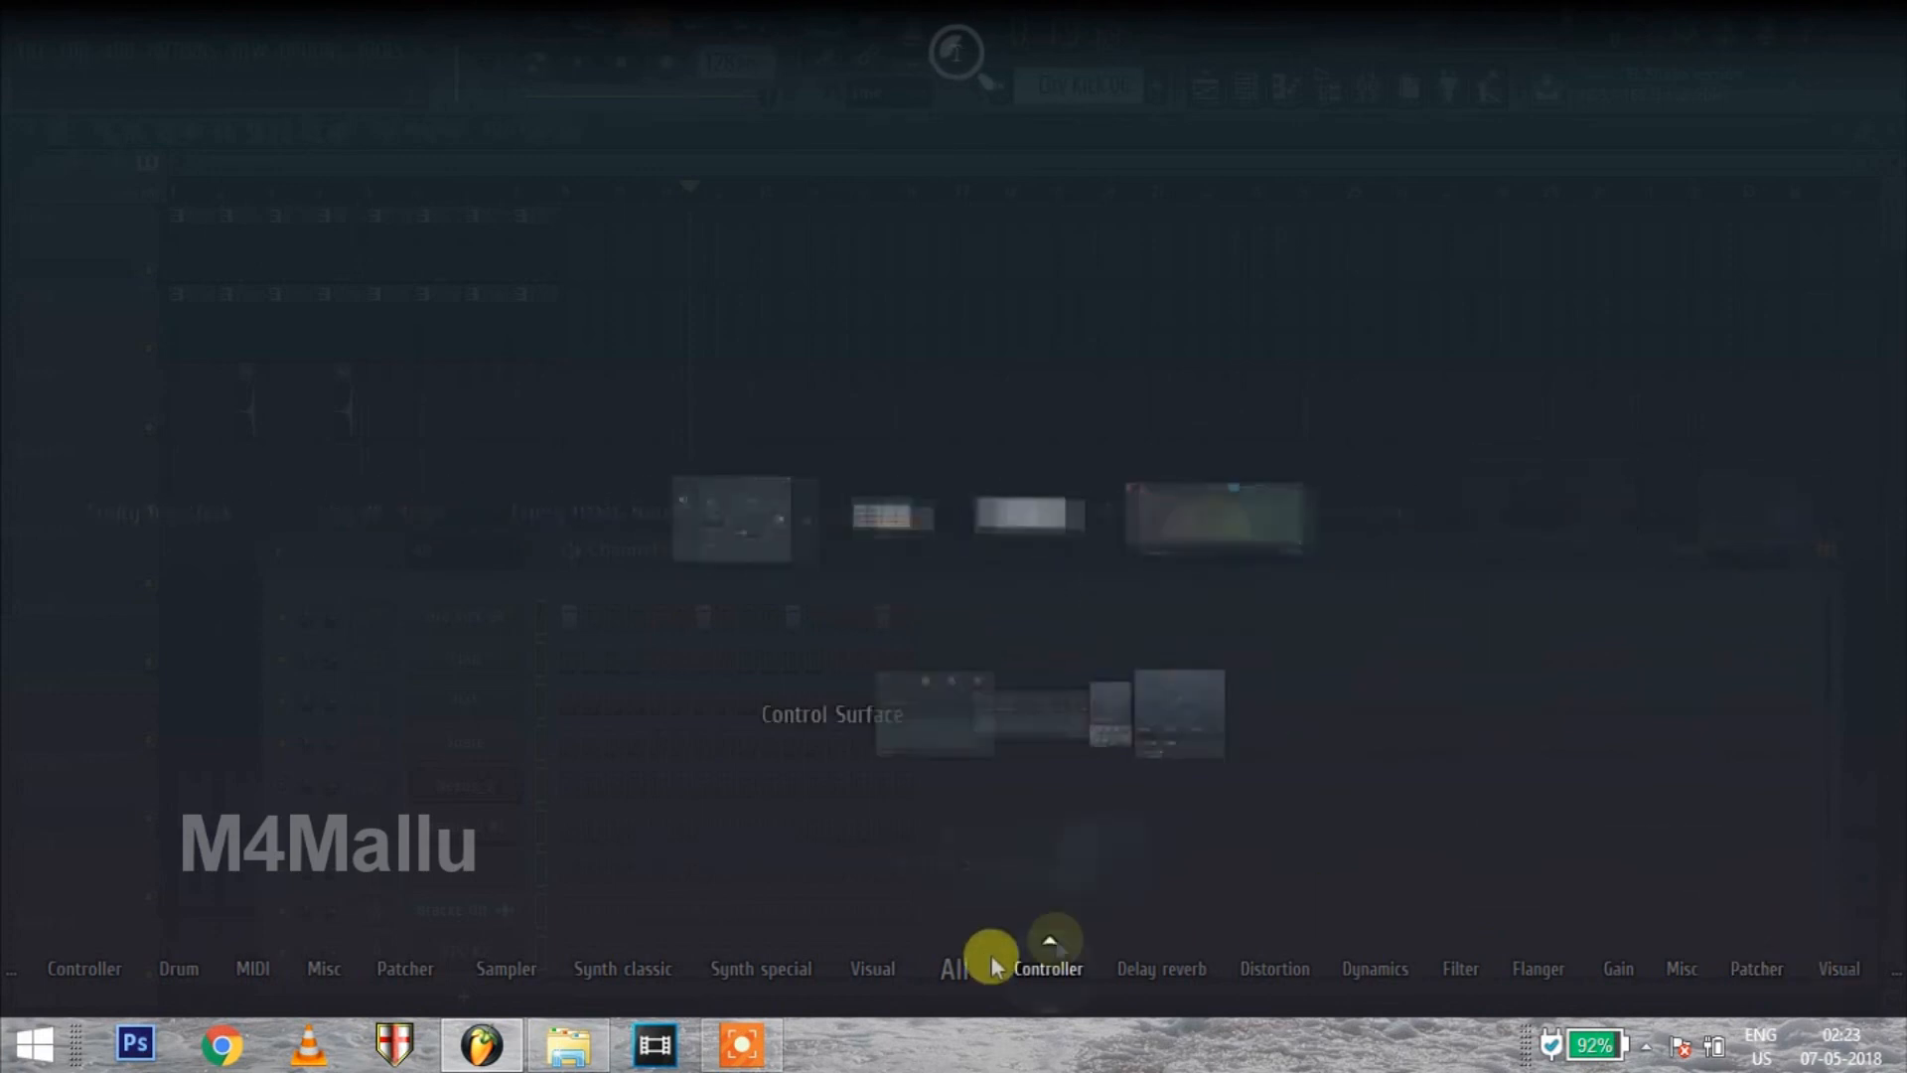
left_click(605, 659)
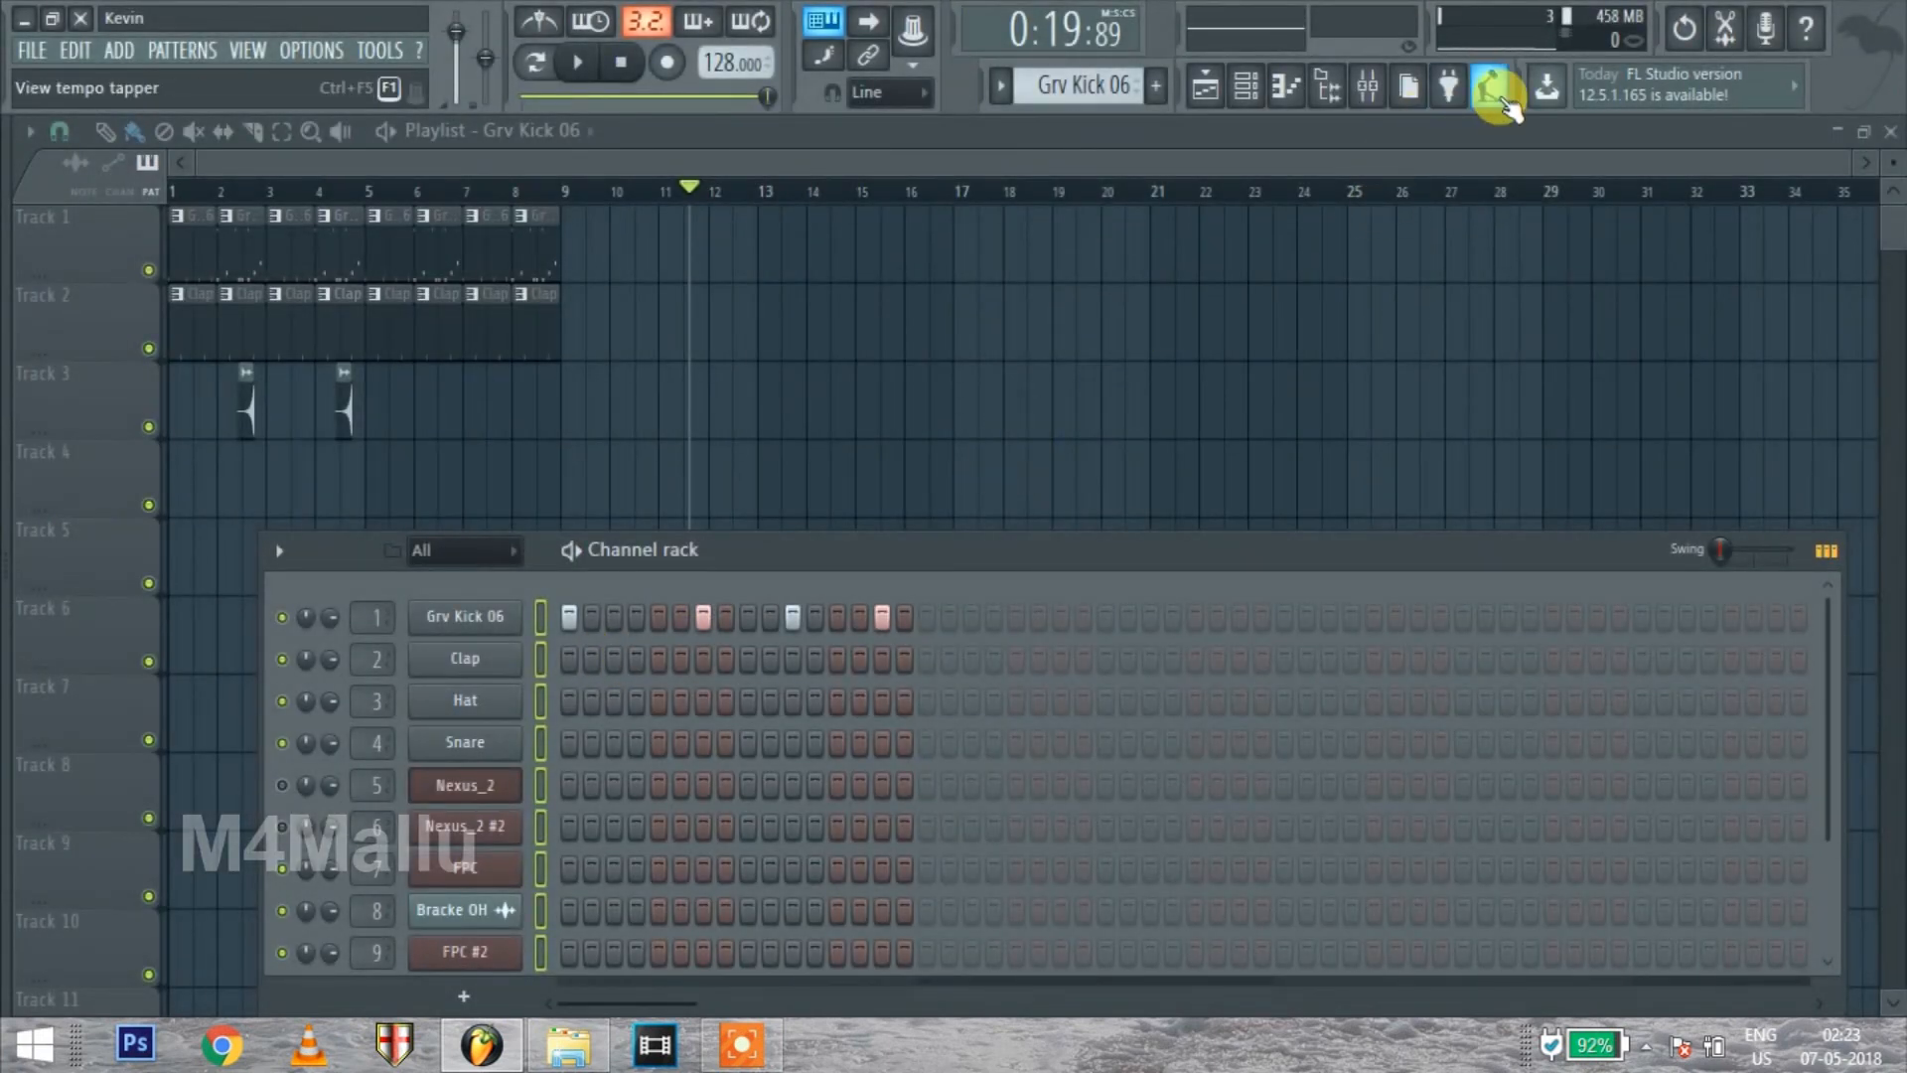
Open the tempo tapper
left_click(1507, 103)
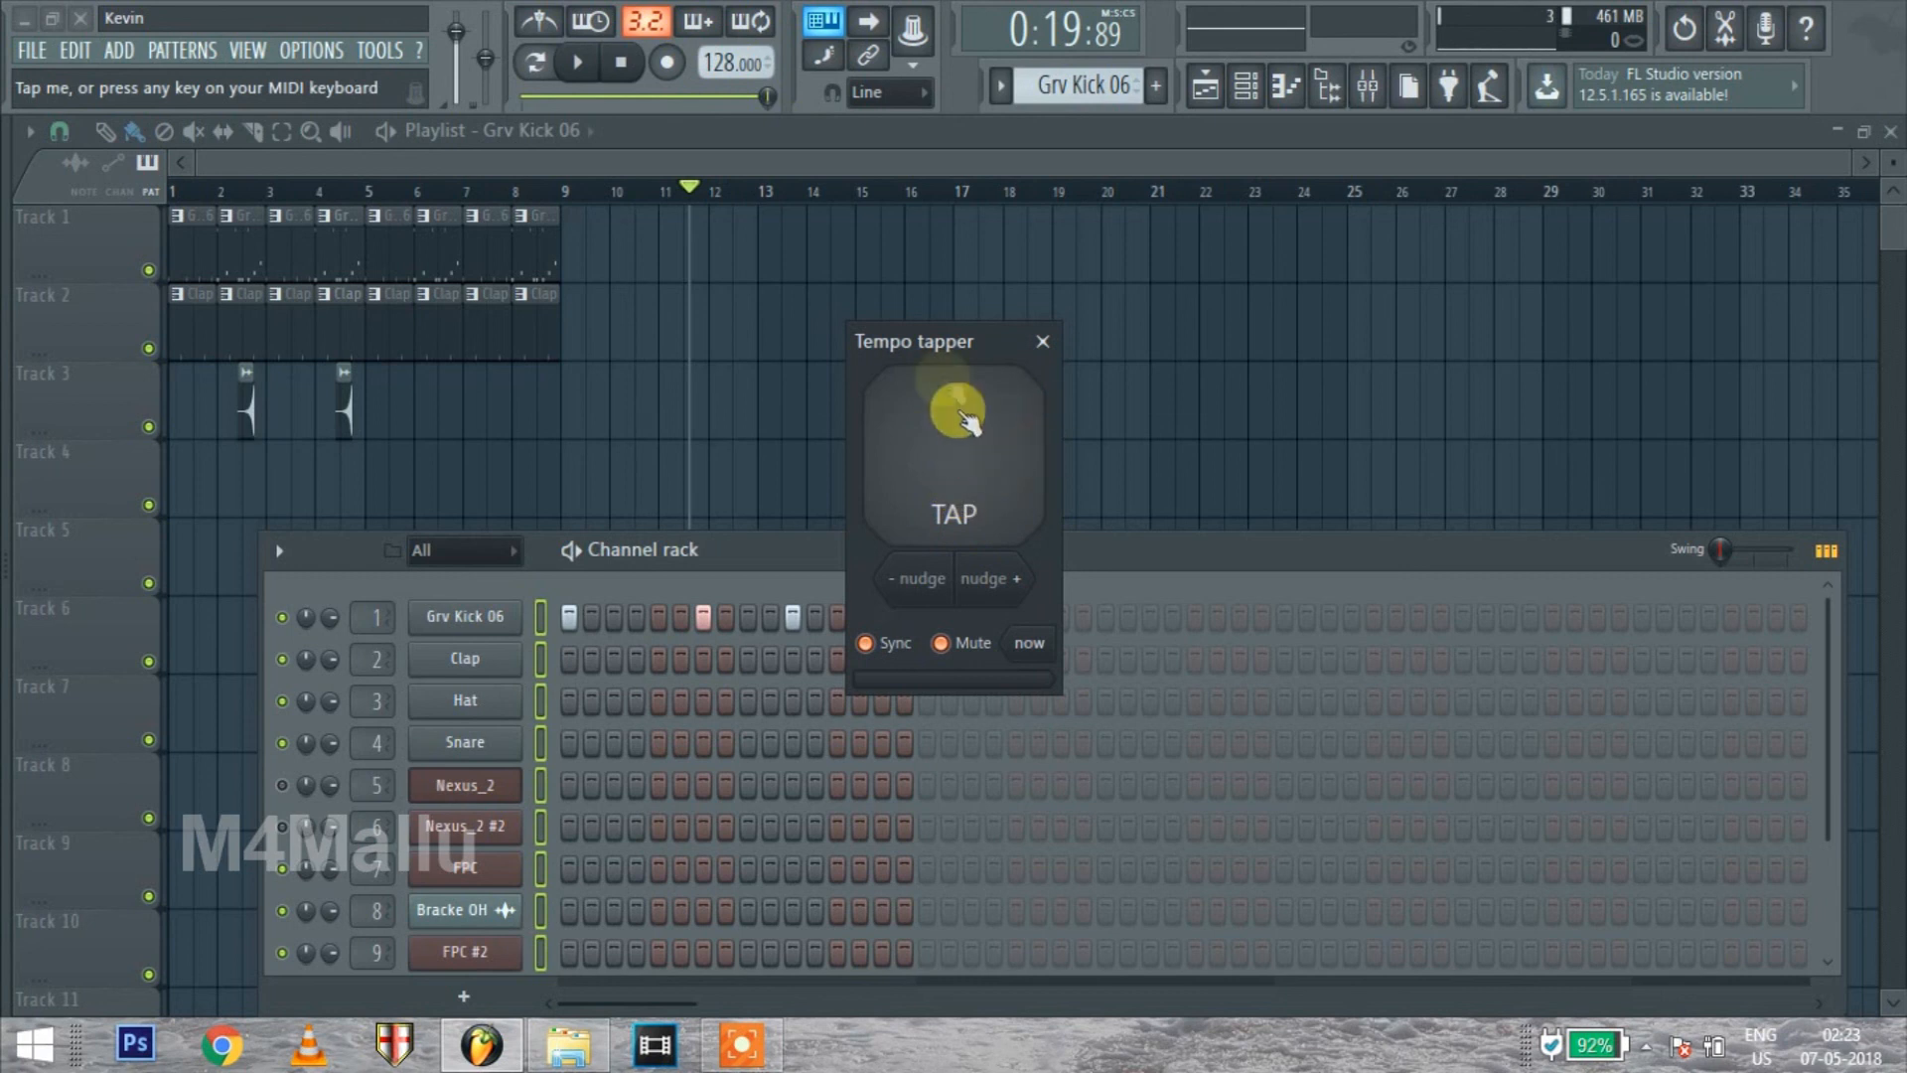
Move the tempo tapper aside and close it, and briefly reveal the Hats samples in the browser
left_click_drag(979, 344, 1083, 299)
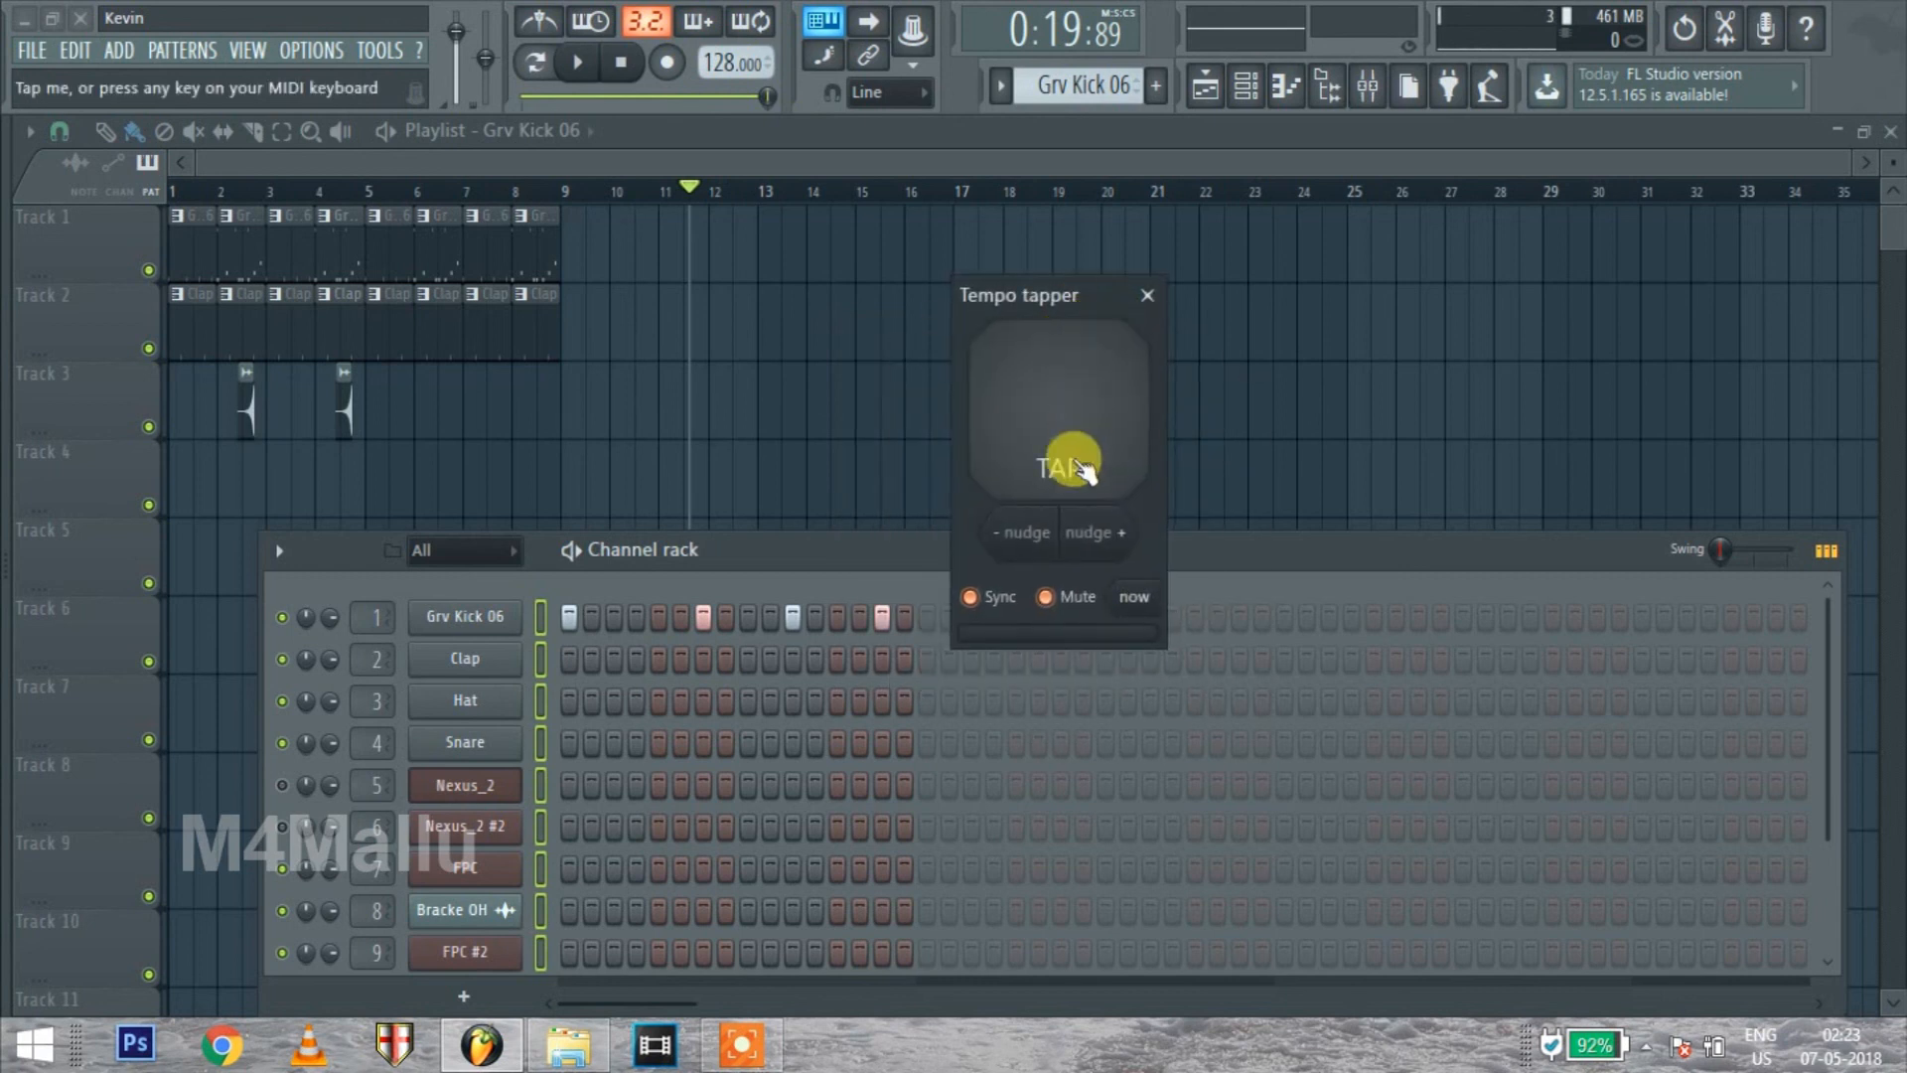
left_click(1147, 295)
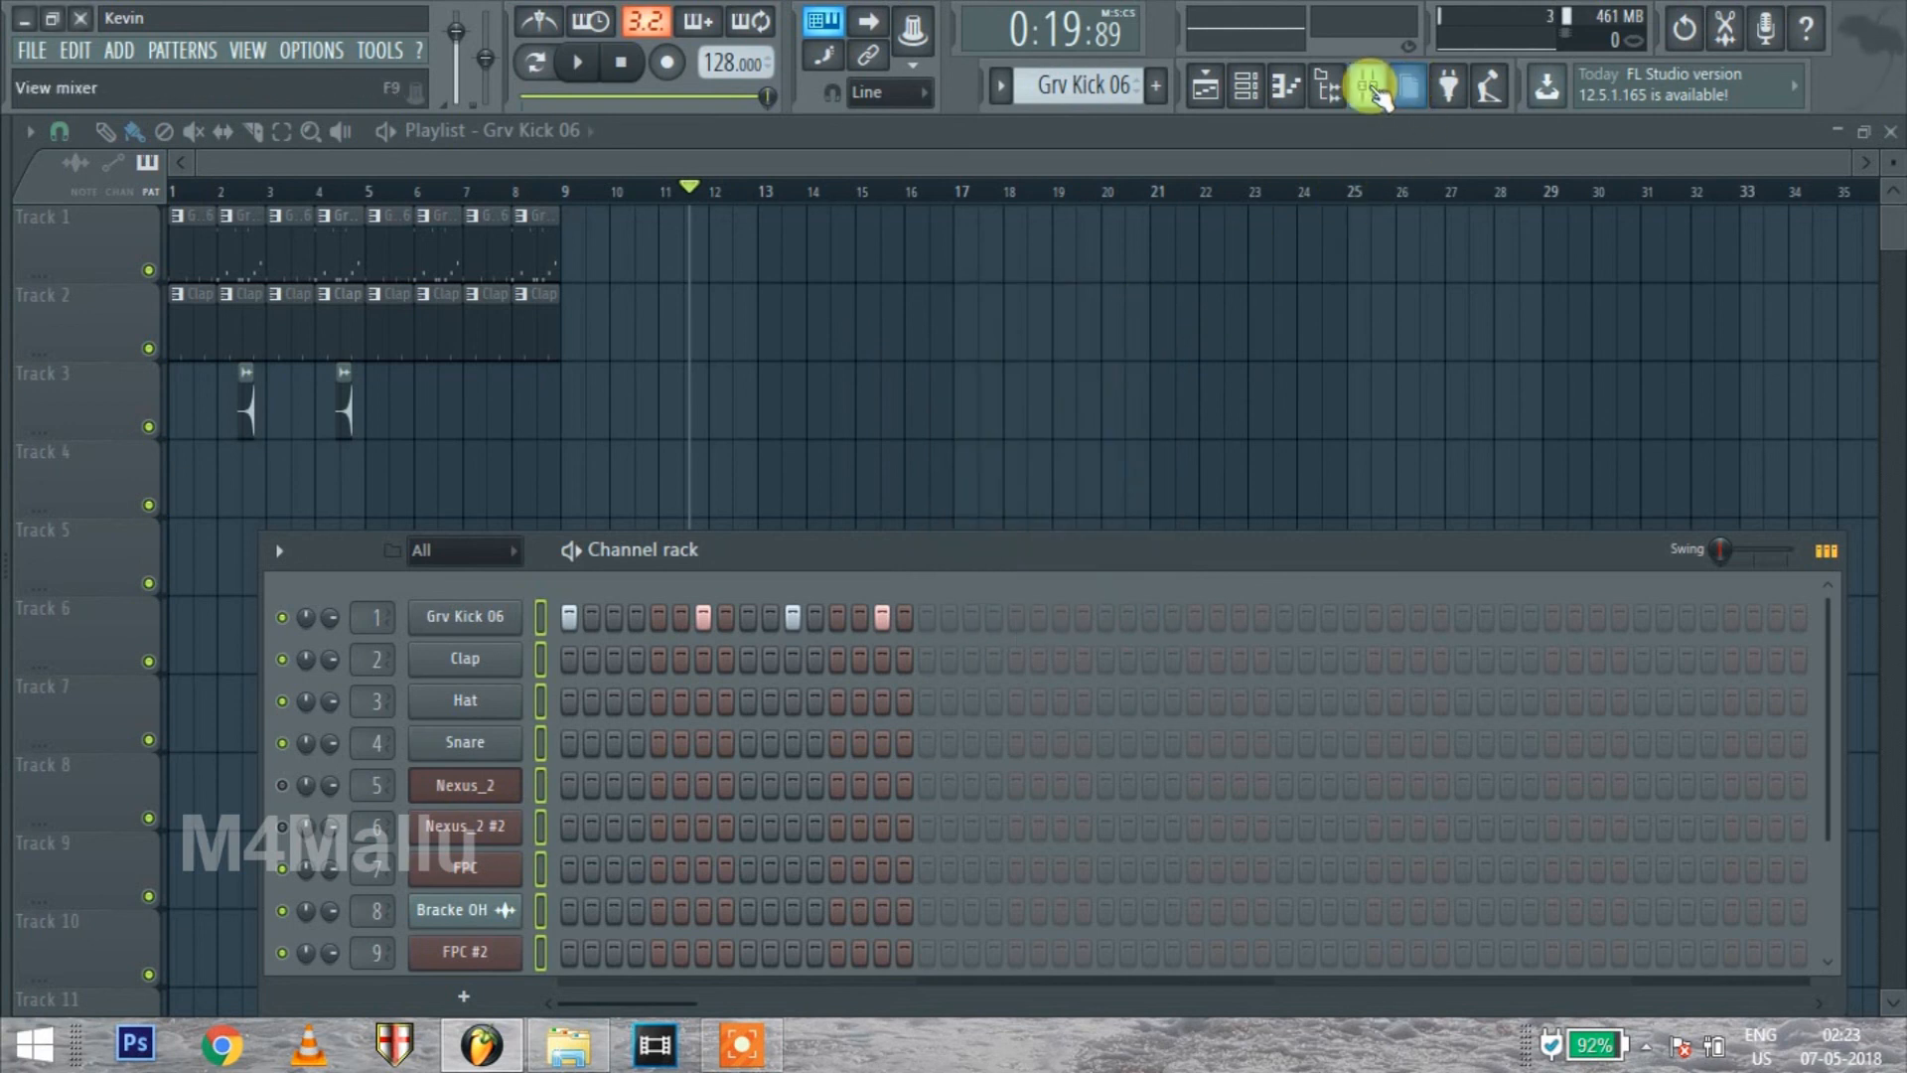
mouse_move(9, 373)
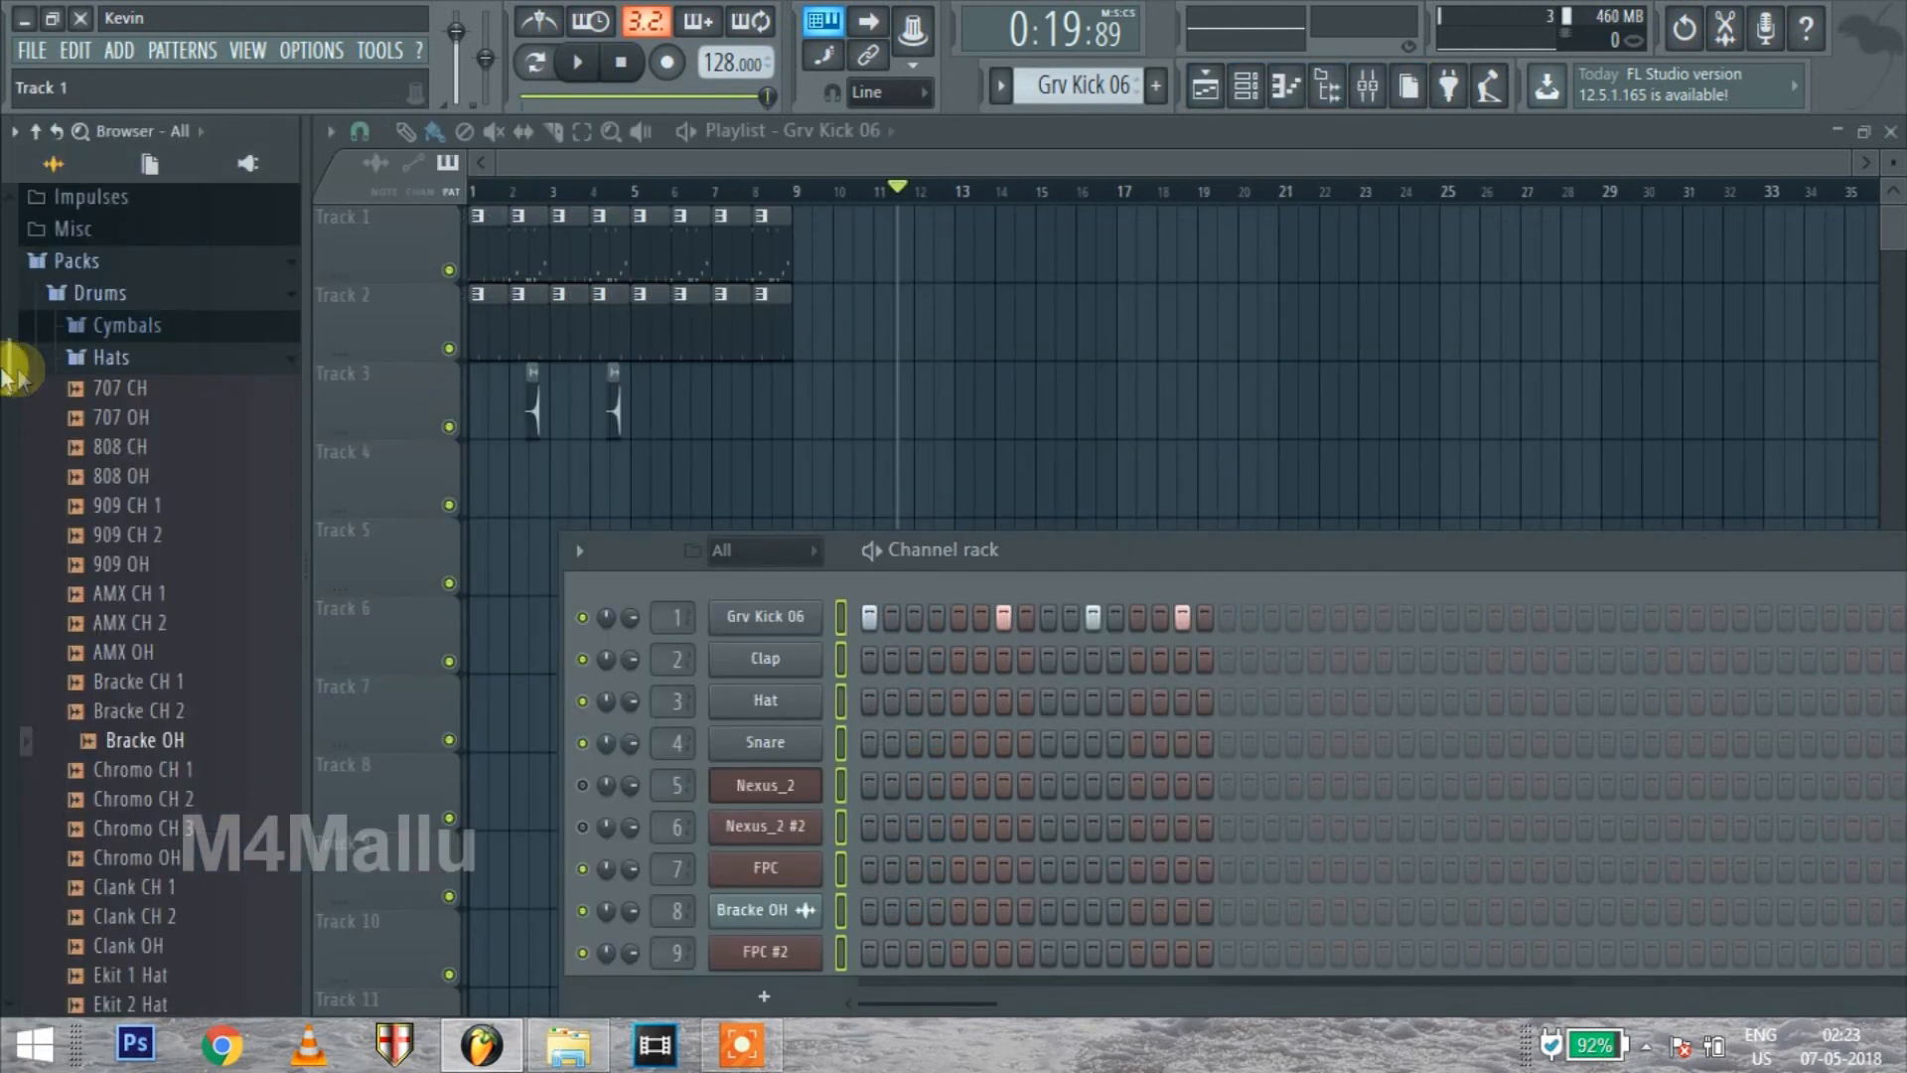
scroll(102, 546, "up", 5)
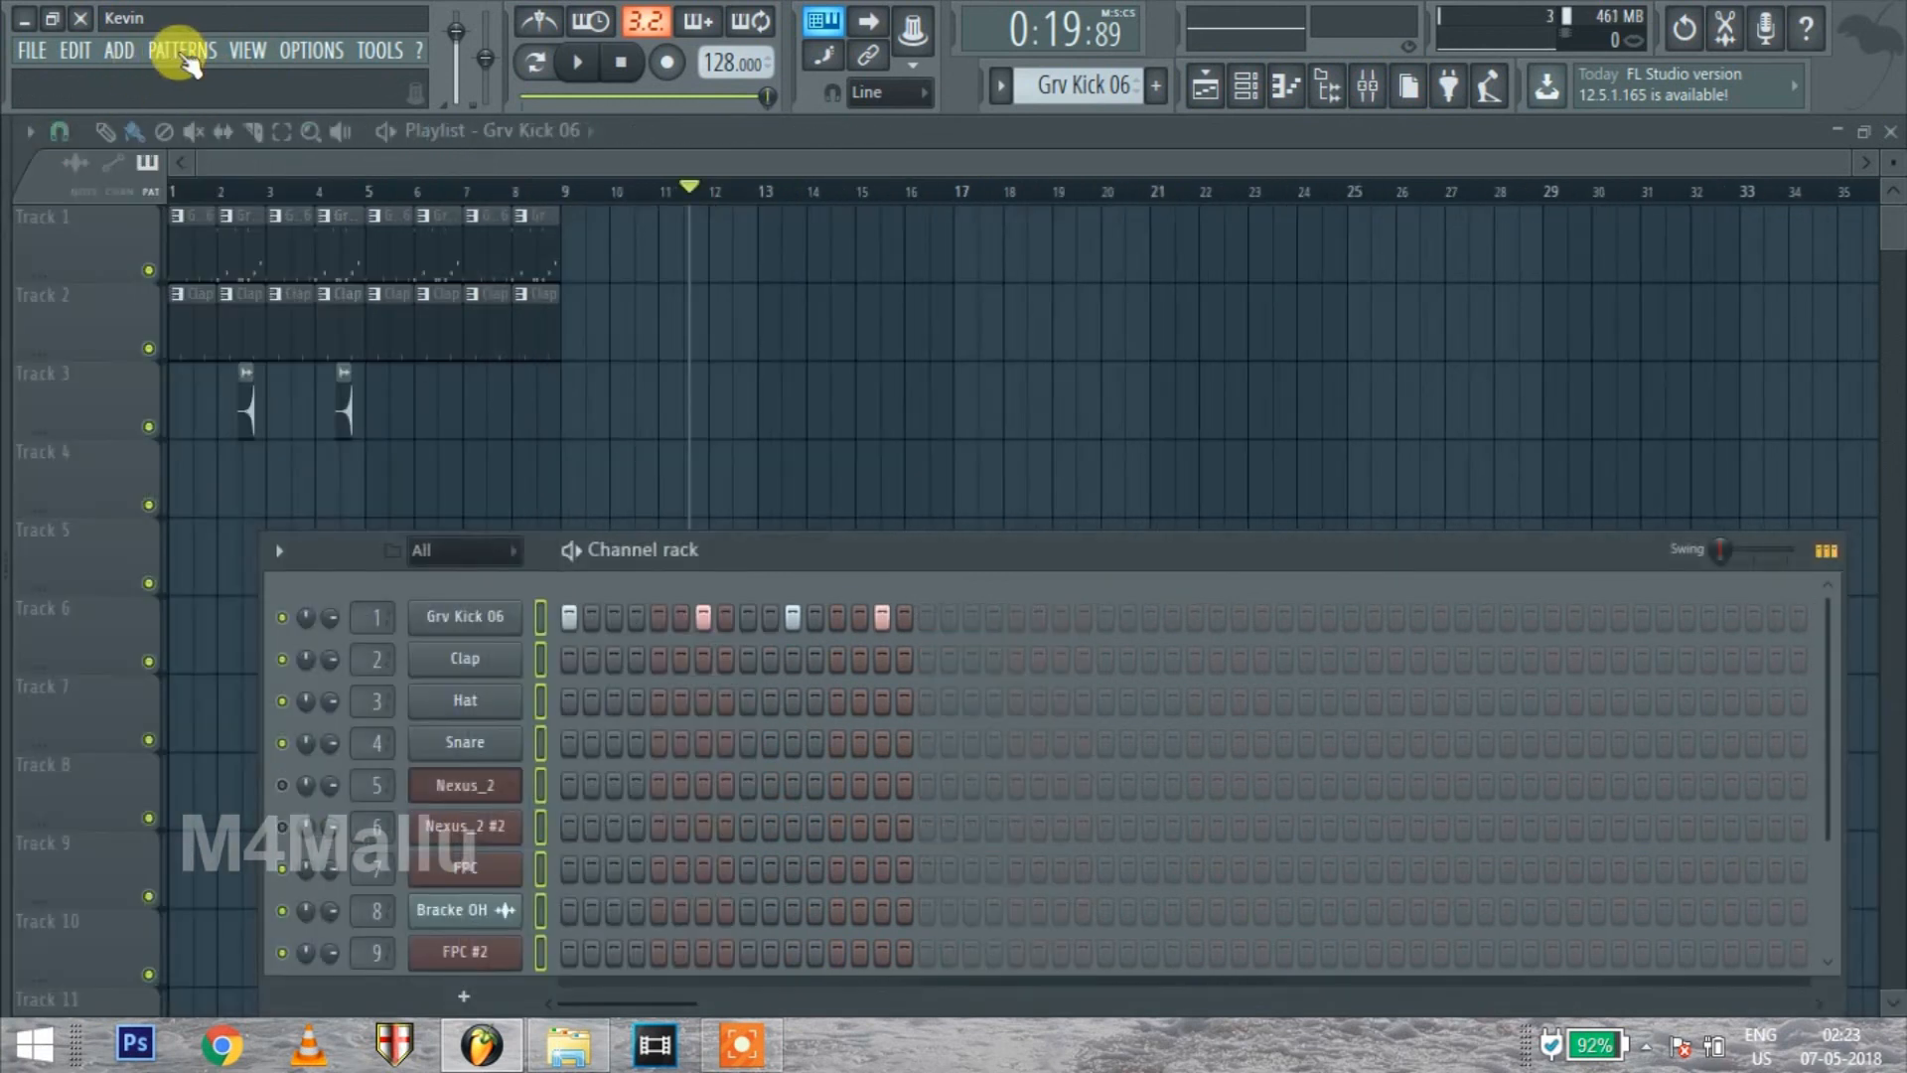
Look over the available settings and tools, open the Plugin Manager to view its search paths, and close it
left_click(189, 56)
mouse_move(270, 56)
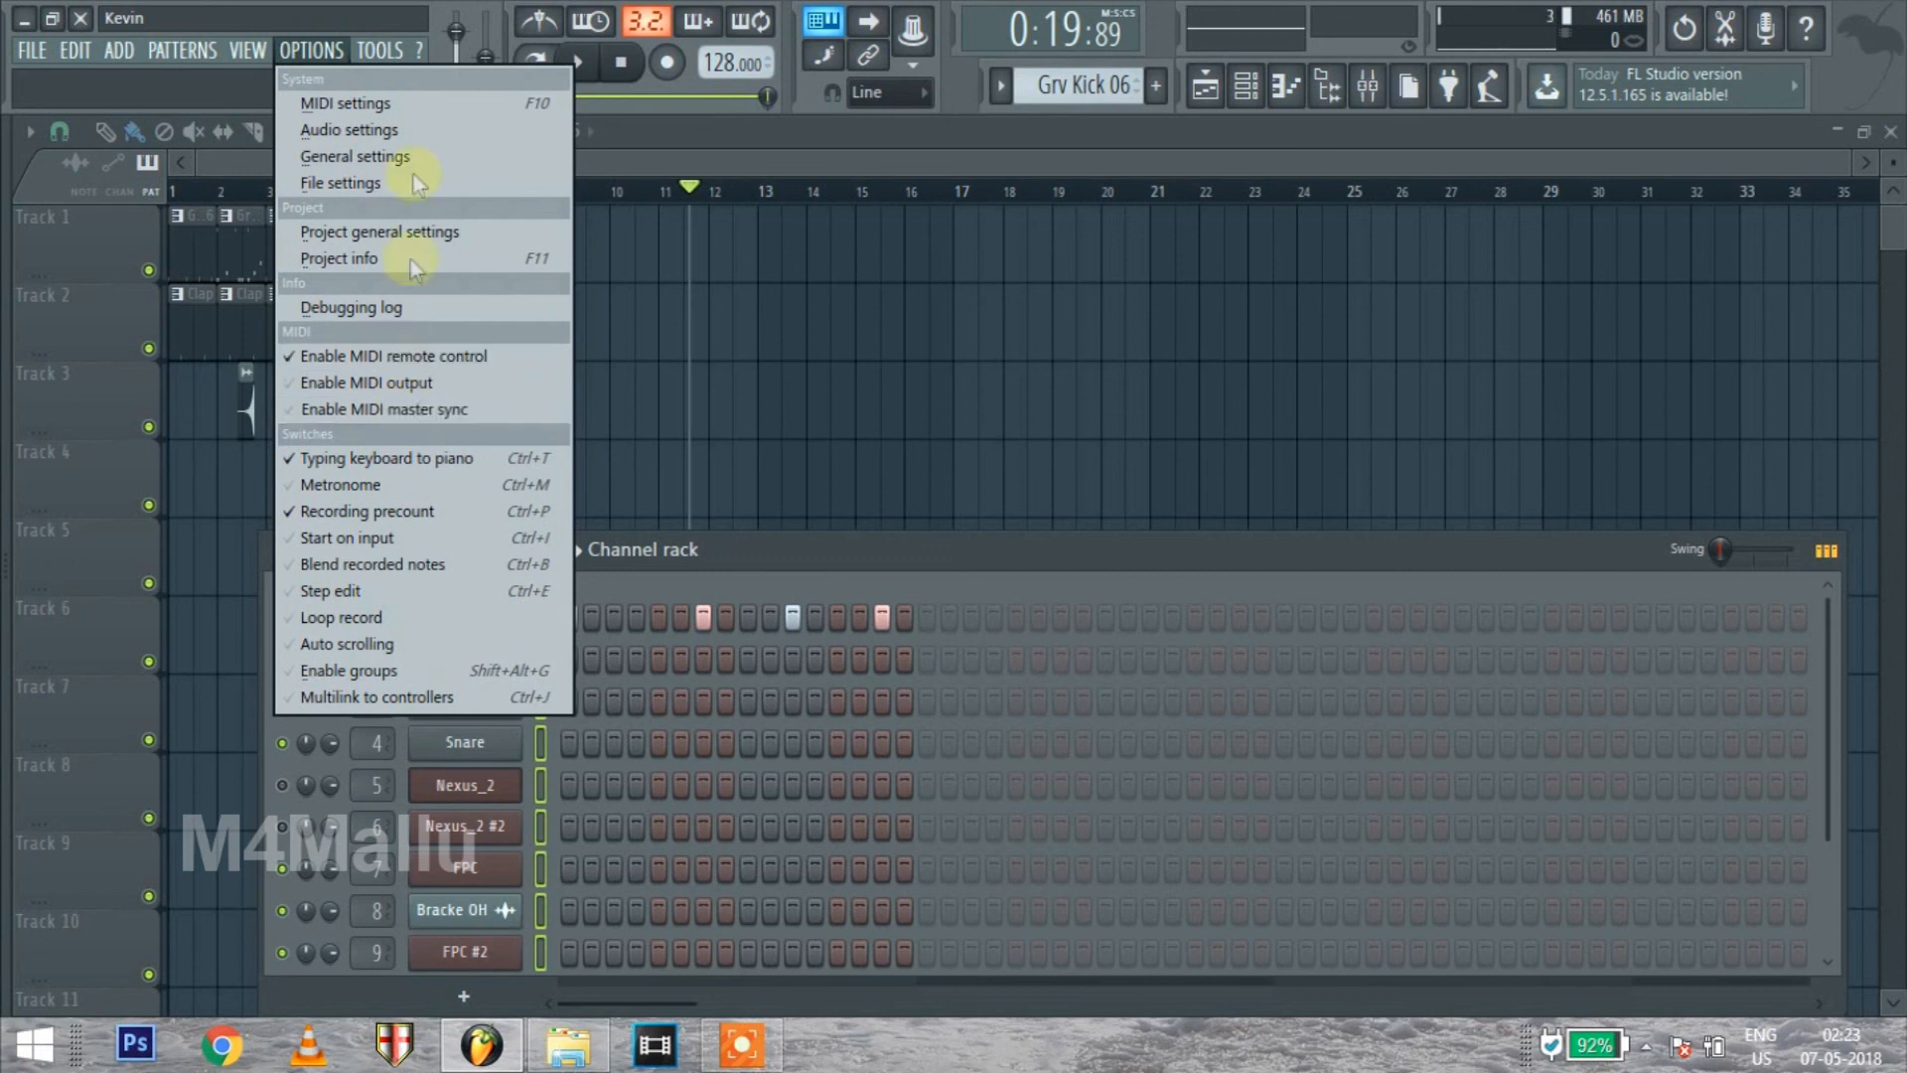
mouse_move(388, 57)
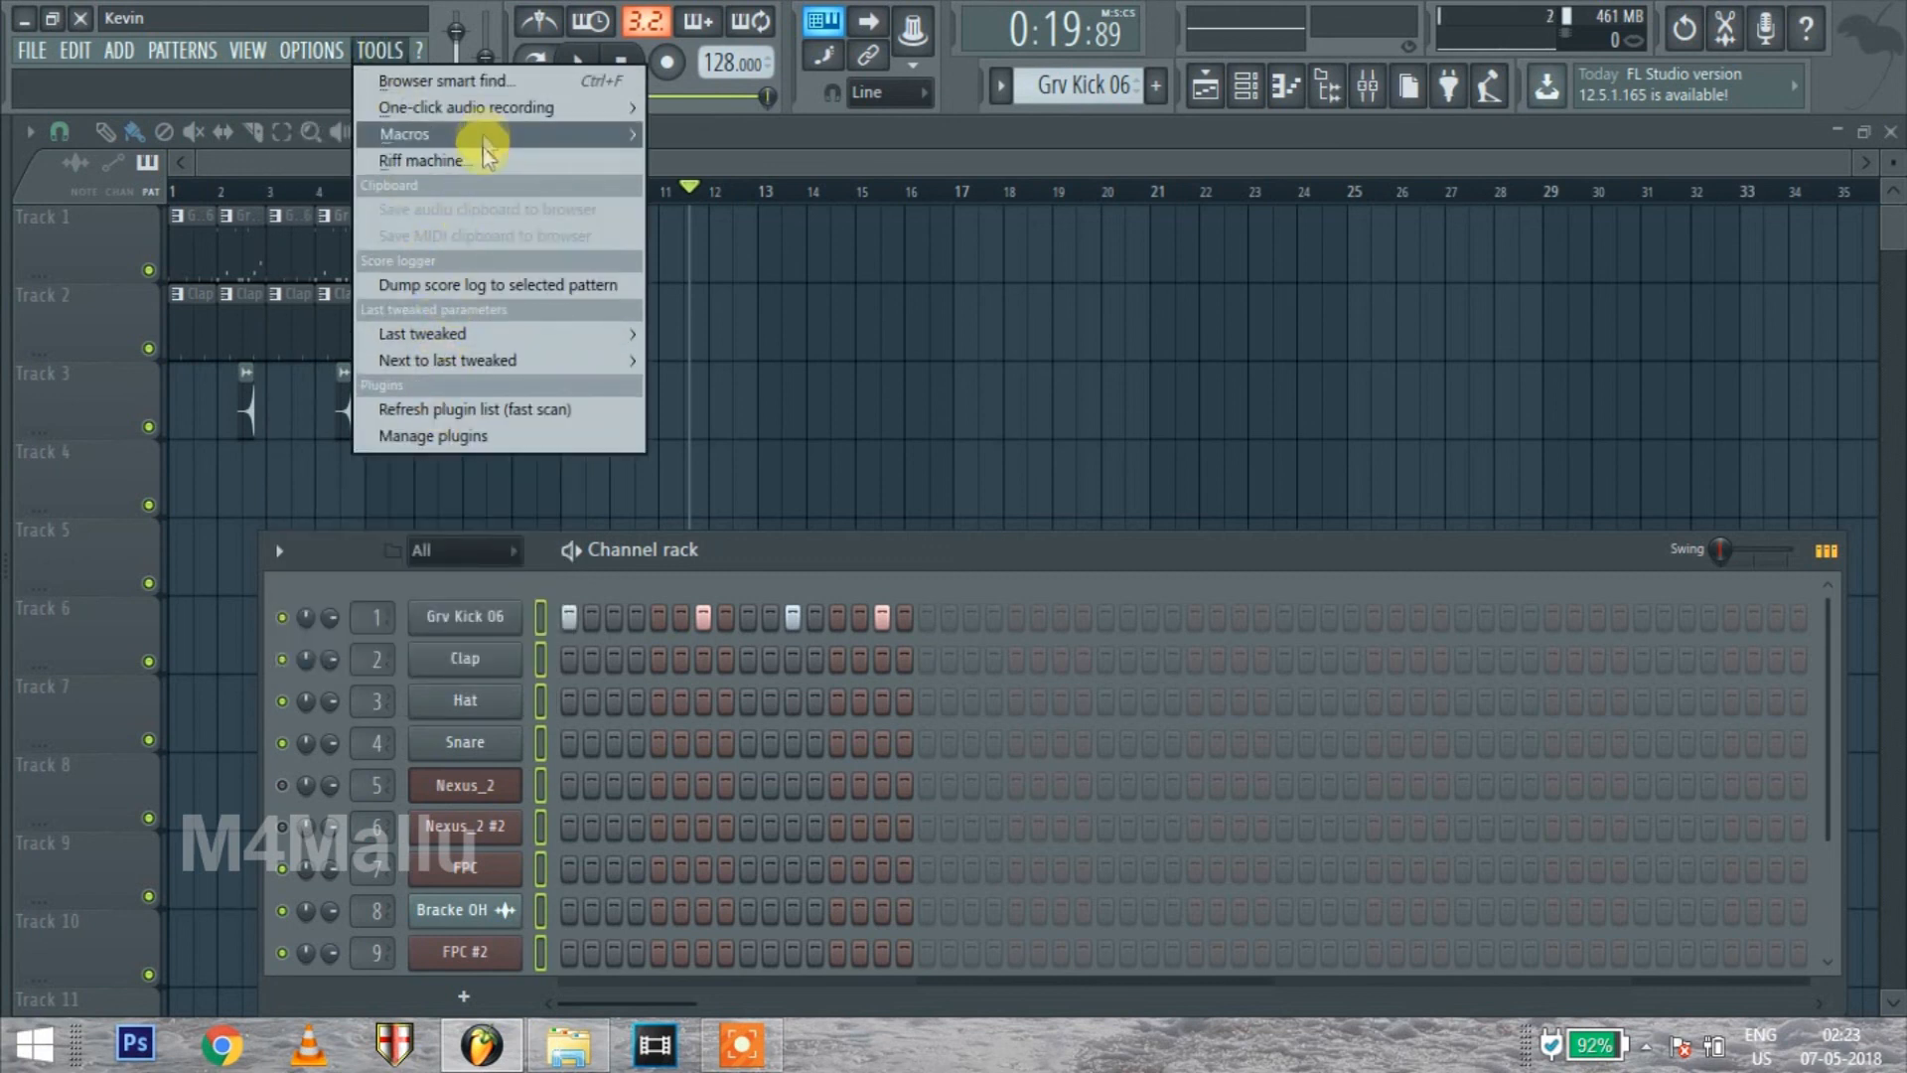
left_click(442, 453)
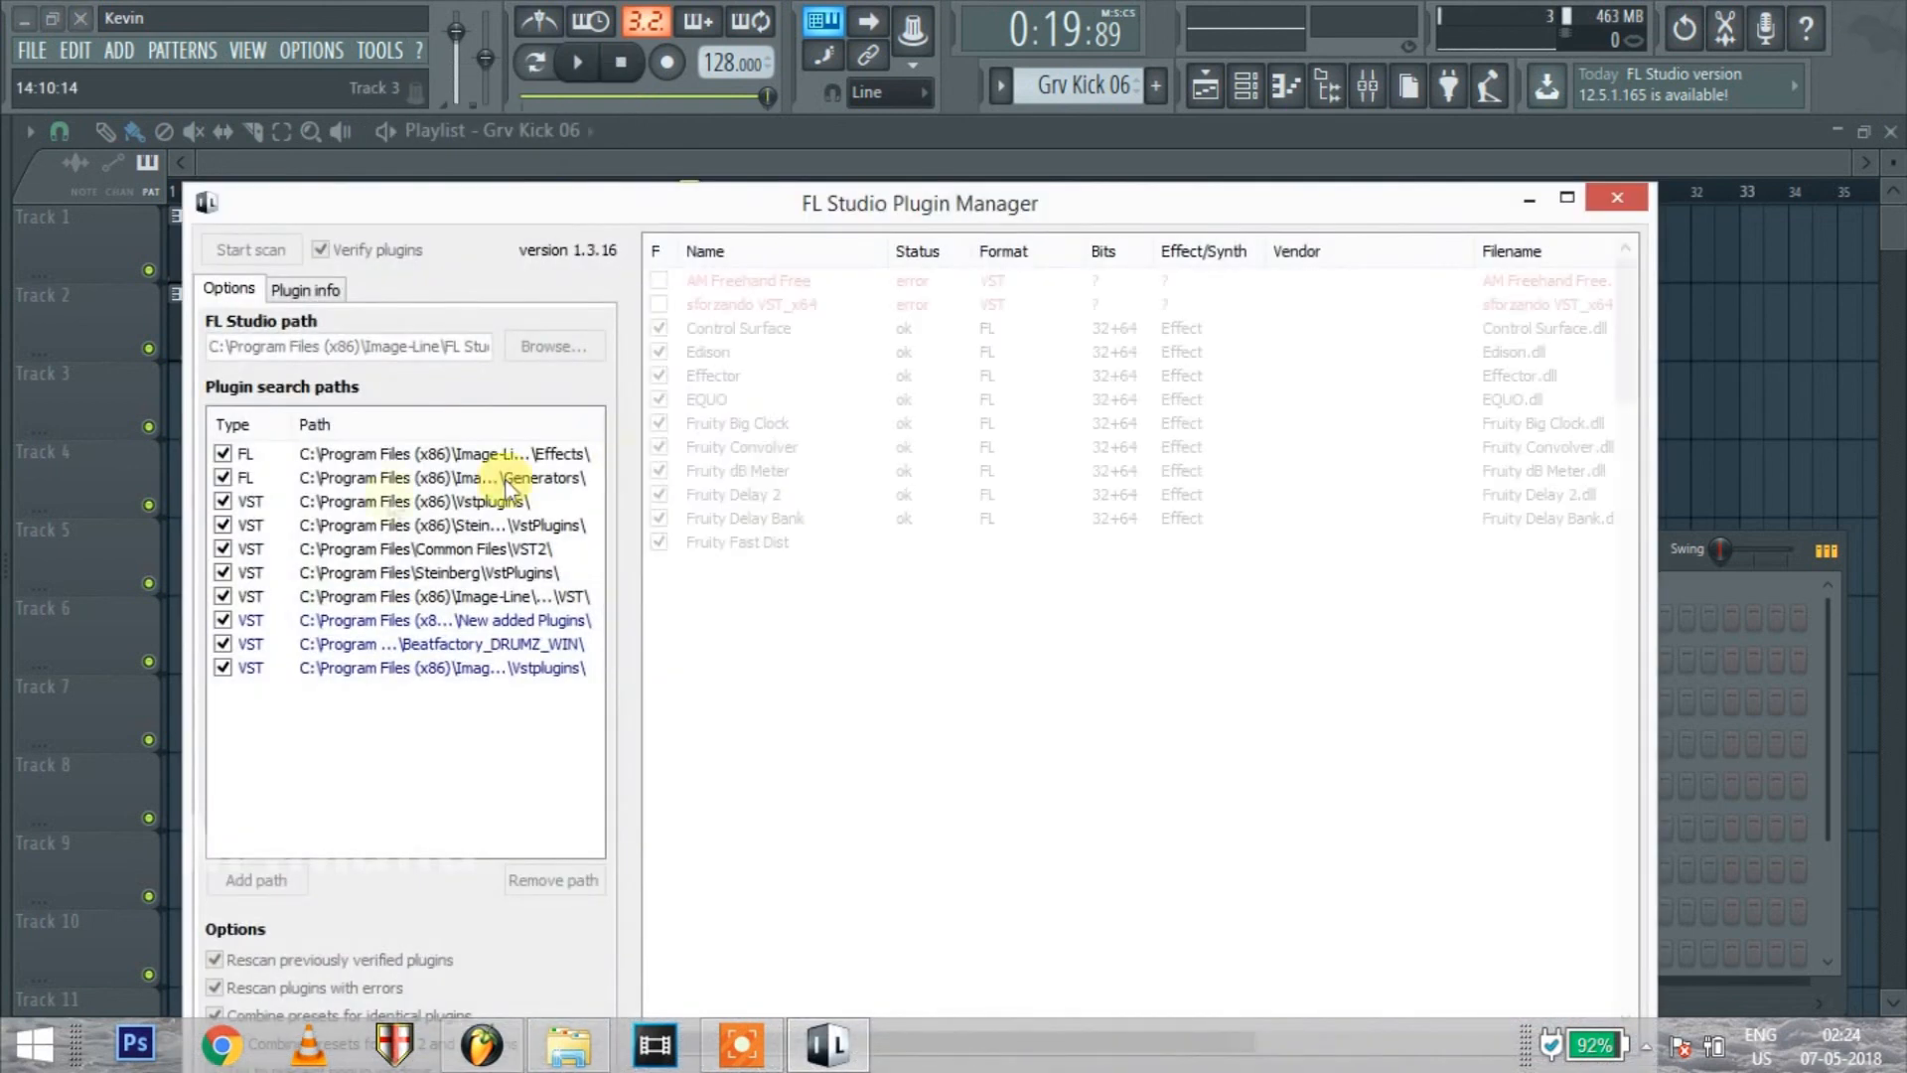
mouse_move(1630, 326)
left_mouse_down()
mouse_move(1621, 576)
mouse_move(1560, 1017)
mouse_move(1583, 264)
left_mouse_up()
left_click_drag(1090, 205, 960, 83)
left_click(1488, 77)
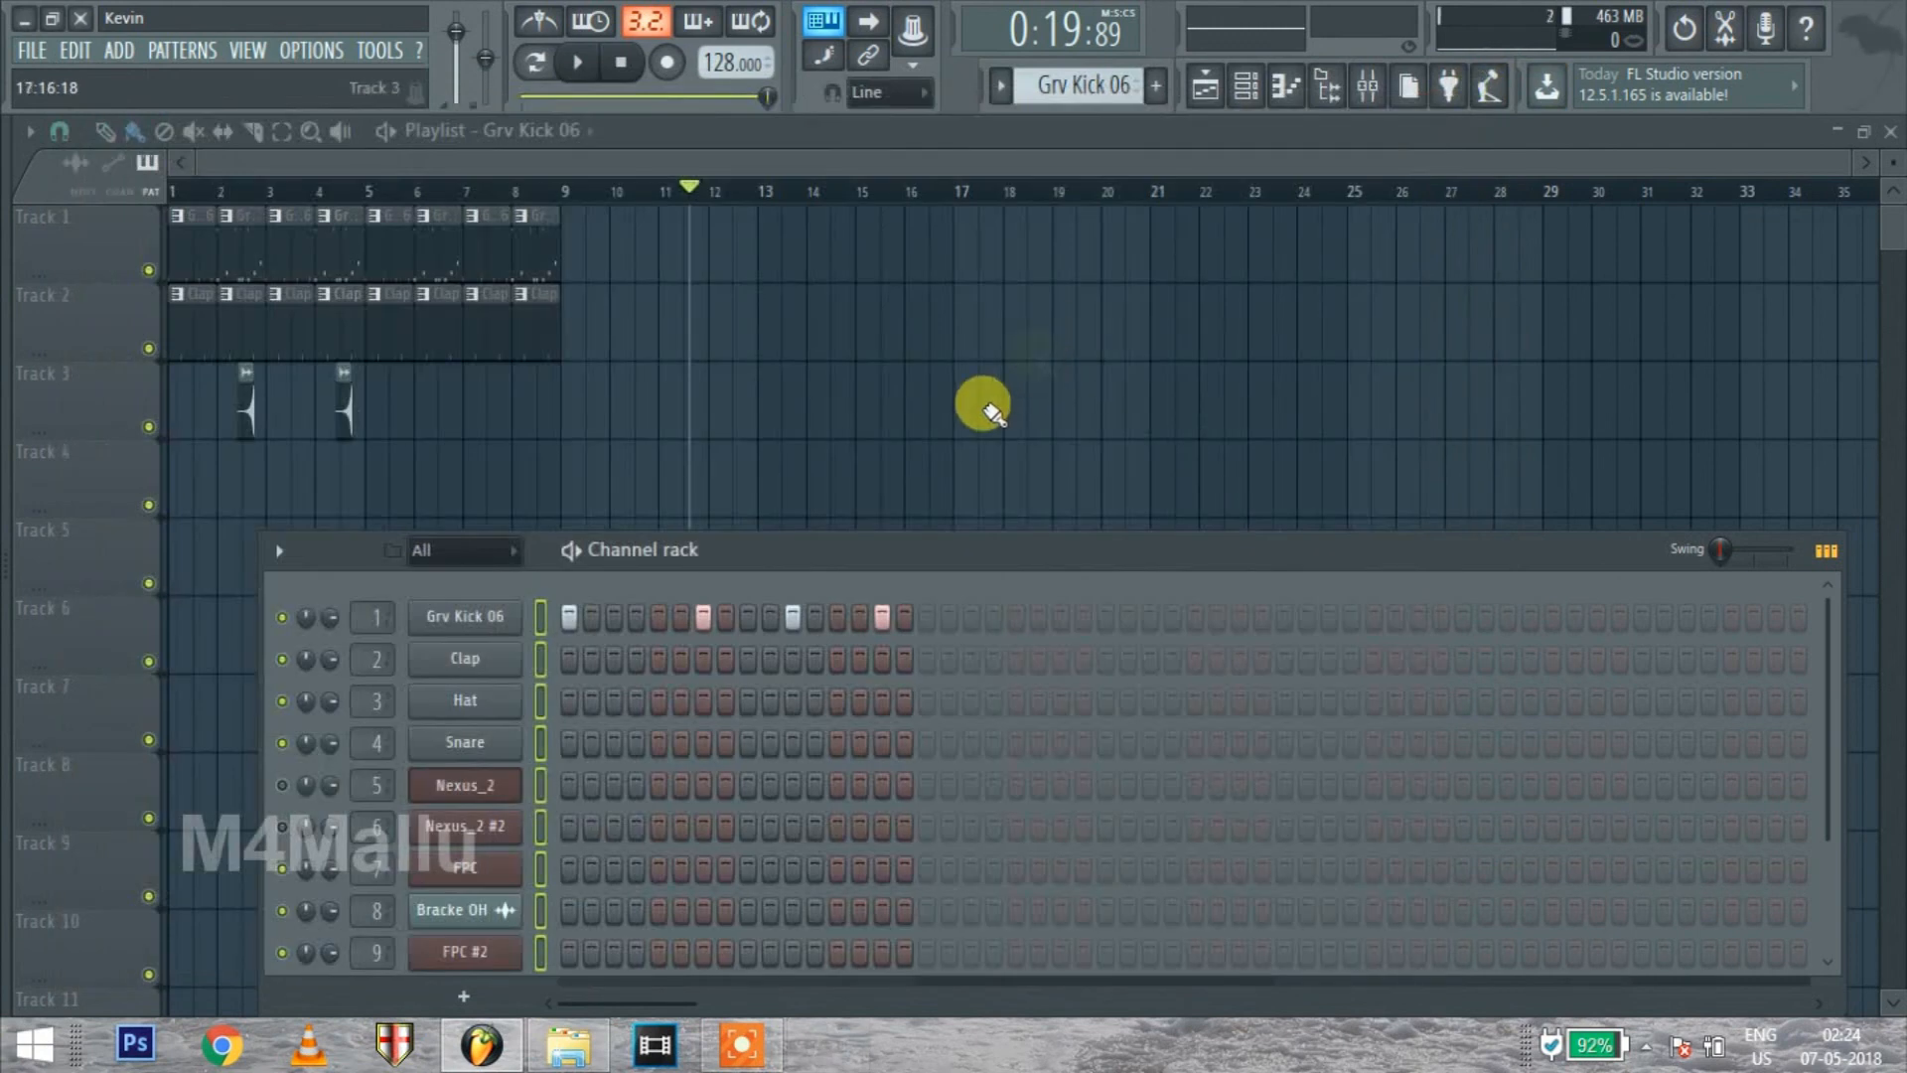
Move the channel rack up over the playlist, with its upper edge at Track 2
left_click_drag(956, 544, 967, 296)
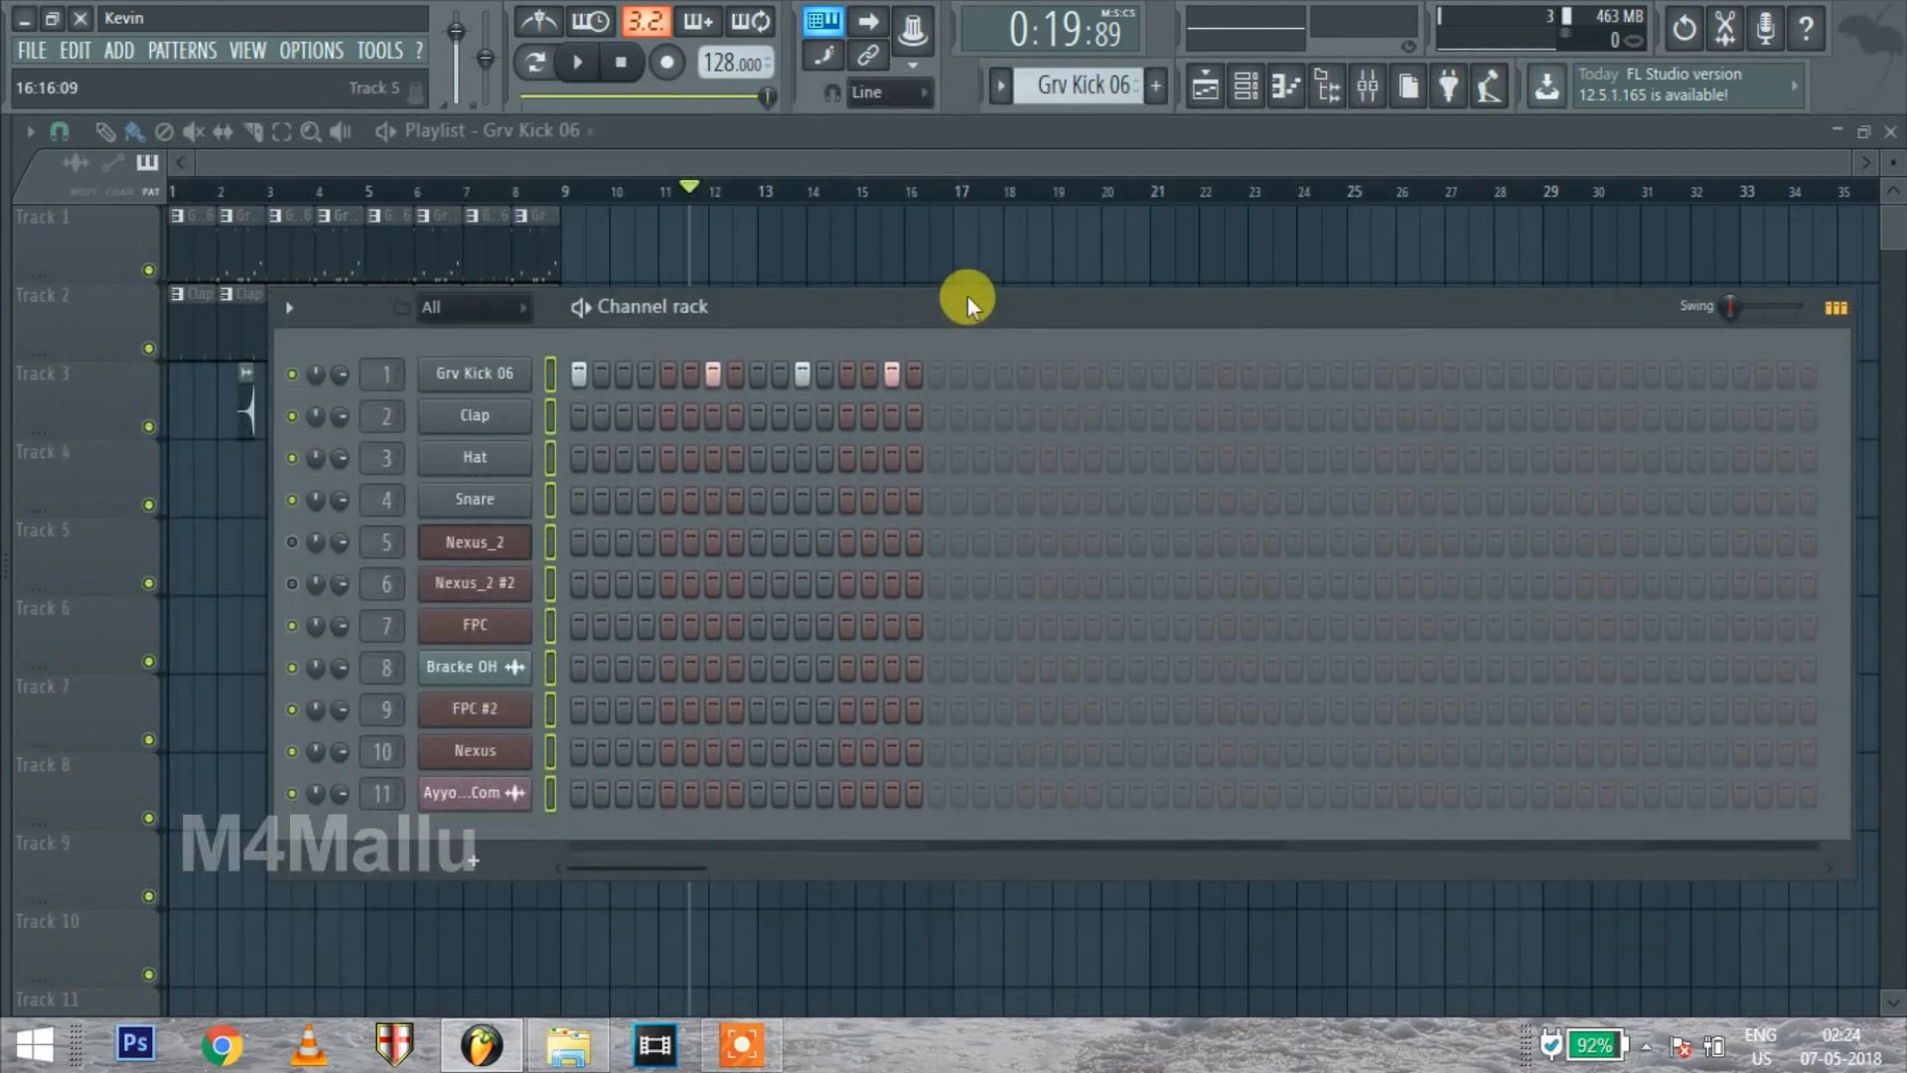